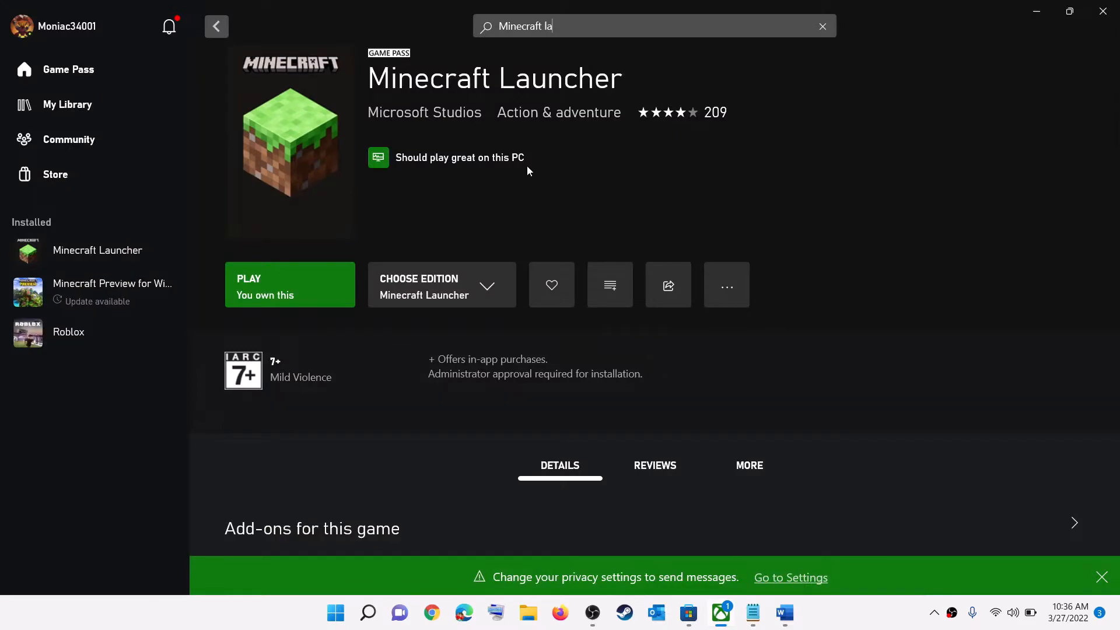
# Step: Switch to the Word document and read the error code 0x803FB005 title and the same-account login advice in Step 1
pyautogui.click(788, 620)
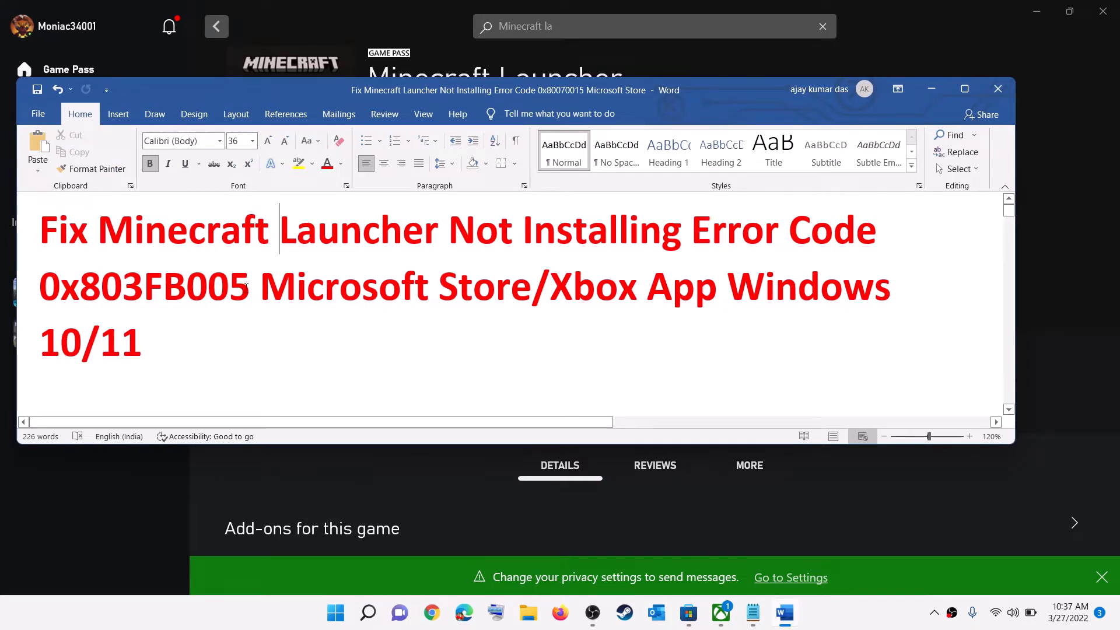
pyautogui.moveTo(247, 287); pyautogui.dragTo(40, 289)
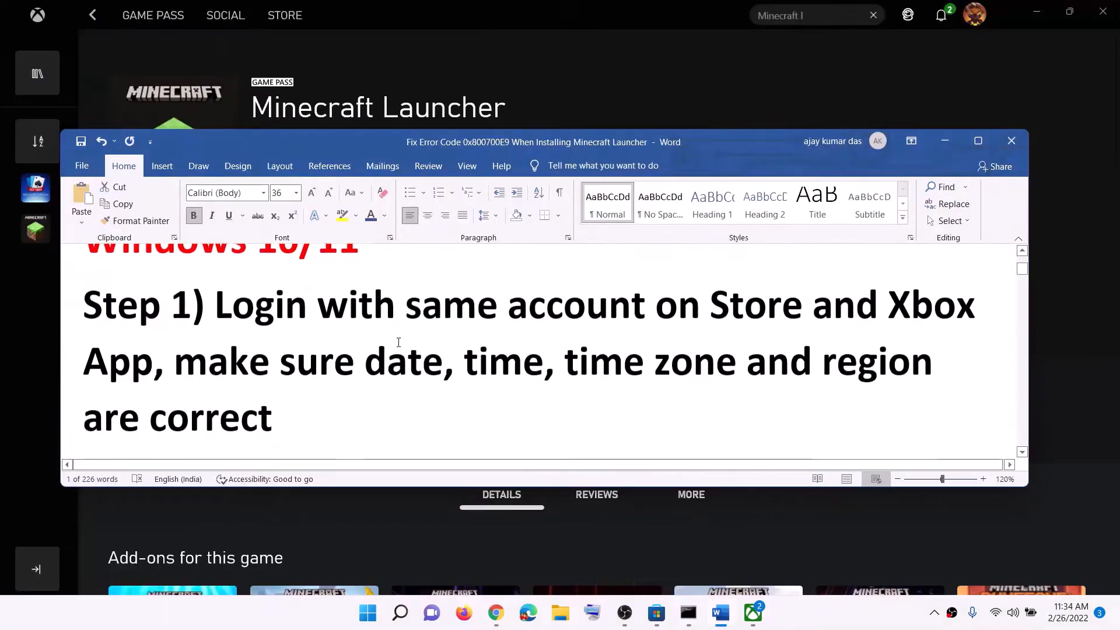
pyautogui.scroll(-1, 554, 338)
pyautogui.moveTo(223, 291); pyautogui.dragTo(812, 297)
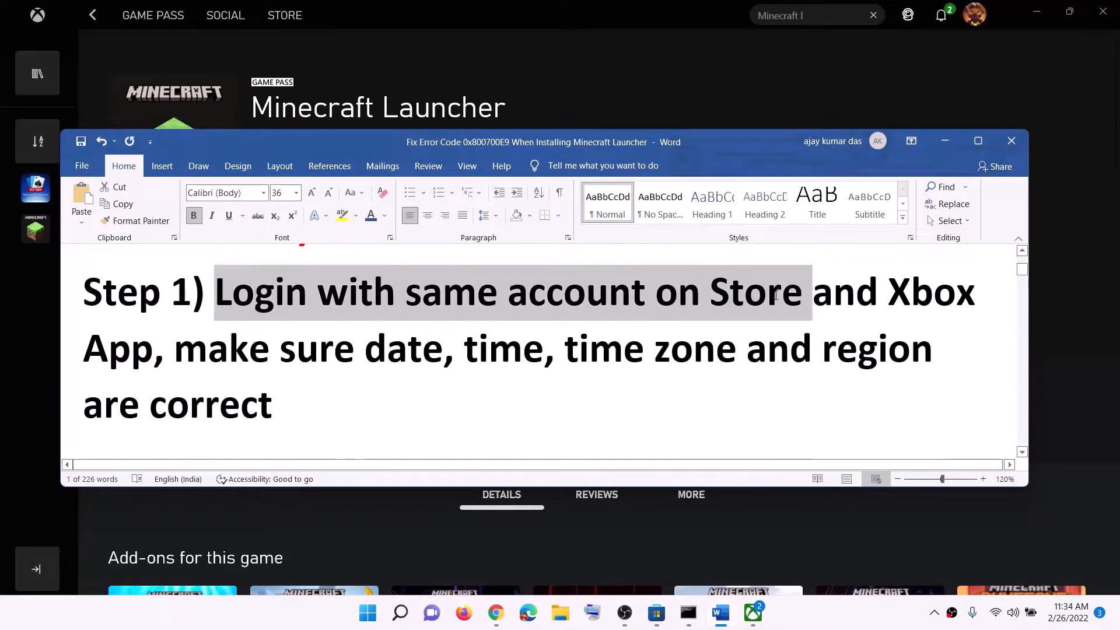
pyautogui.doubleClick(891, 287)
pyautogui.click(944, 142)
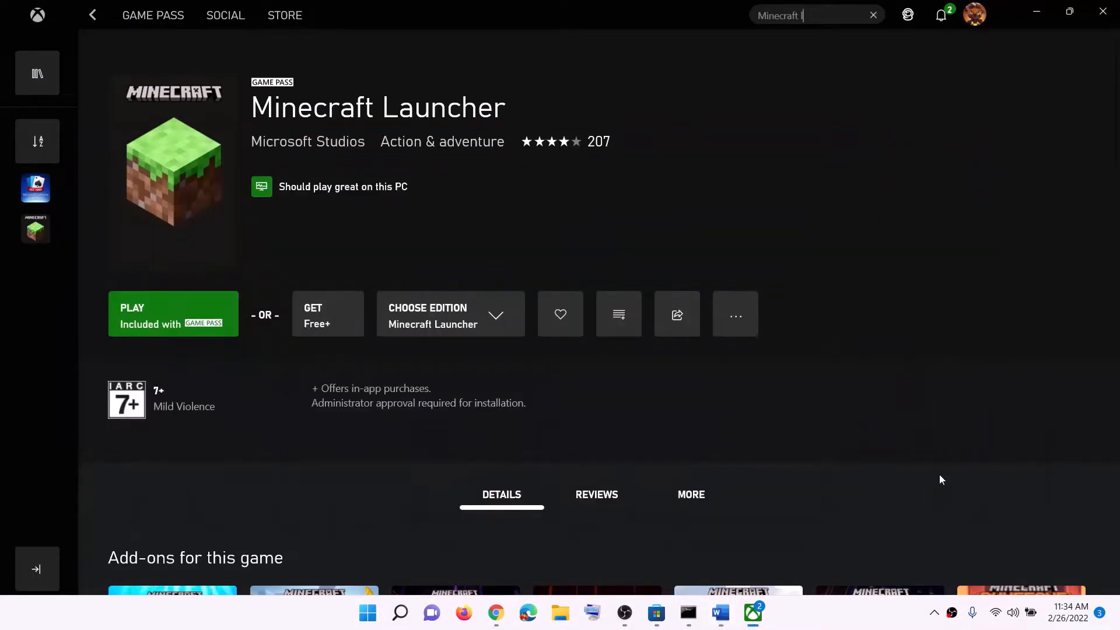
# Step: Switch to Microsoft Store, sign out of the account and sign back in with the same Microsoft account, entering the PIN
pyautogui.click(666, 616)
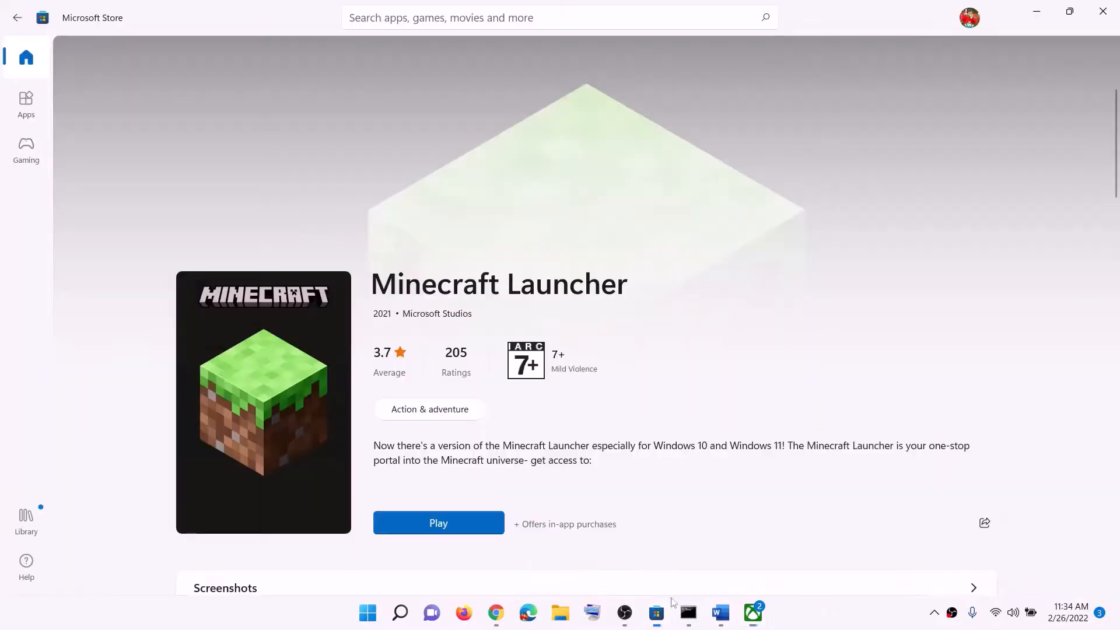
pyautogui.click(969, 18)
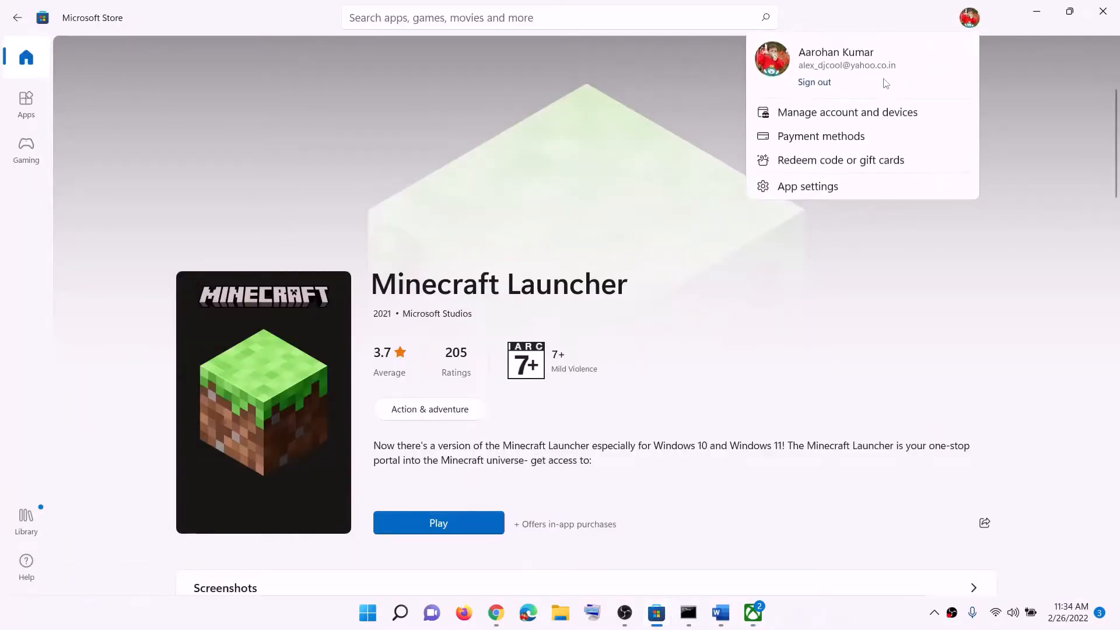
pyautogui.click(810, 82)
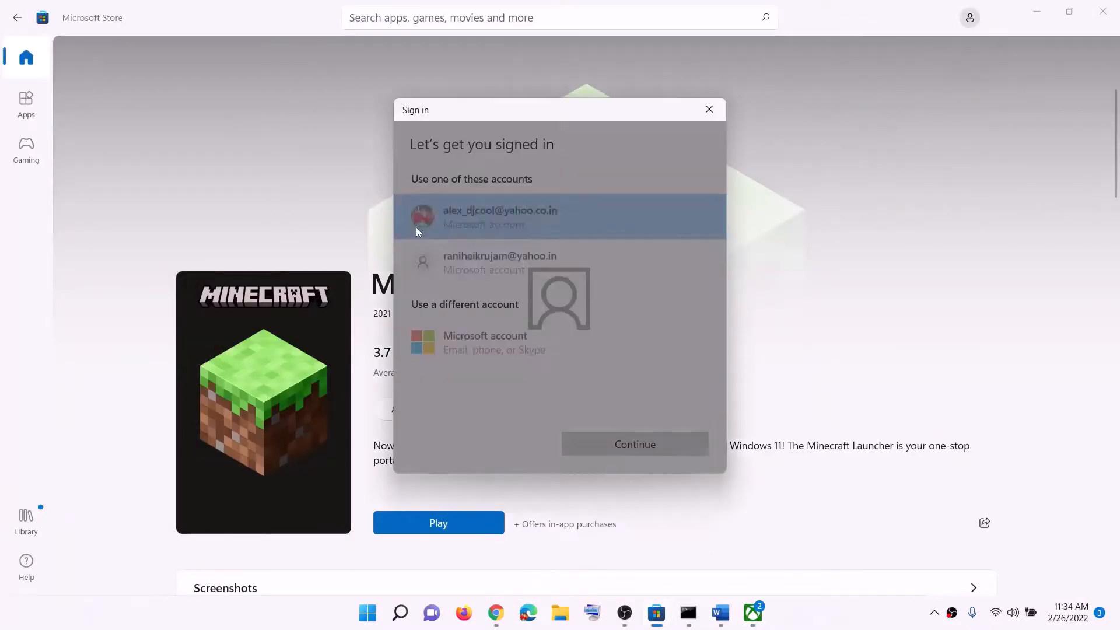
pyautogui.click(622, 445)
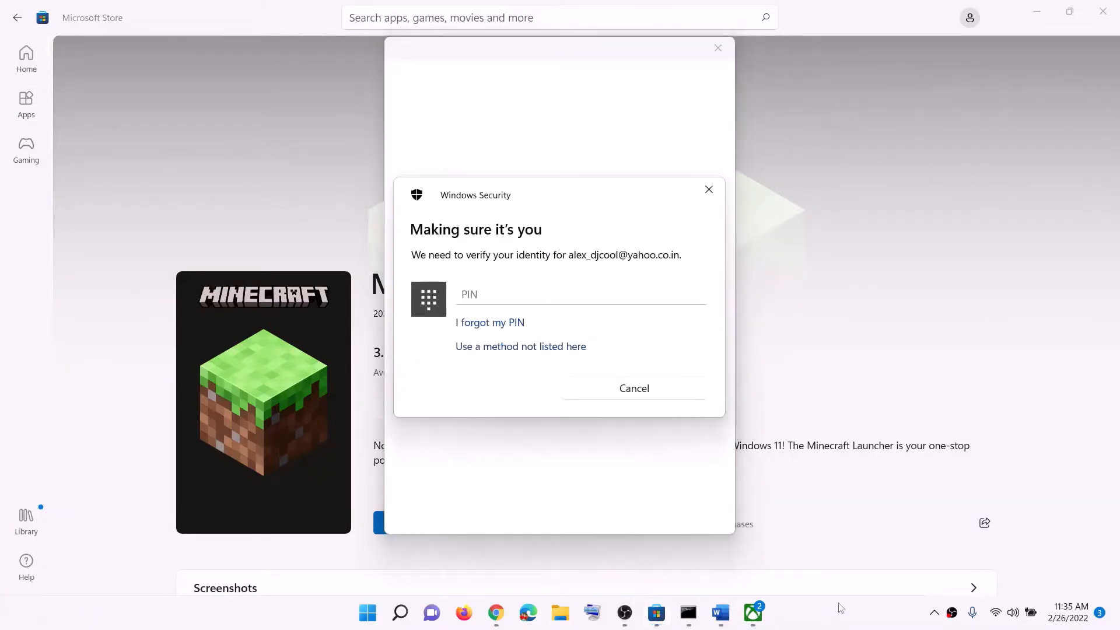
pyautogui.click(502, 302)
pyautogui.write('••••')
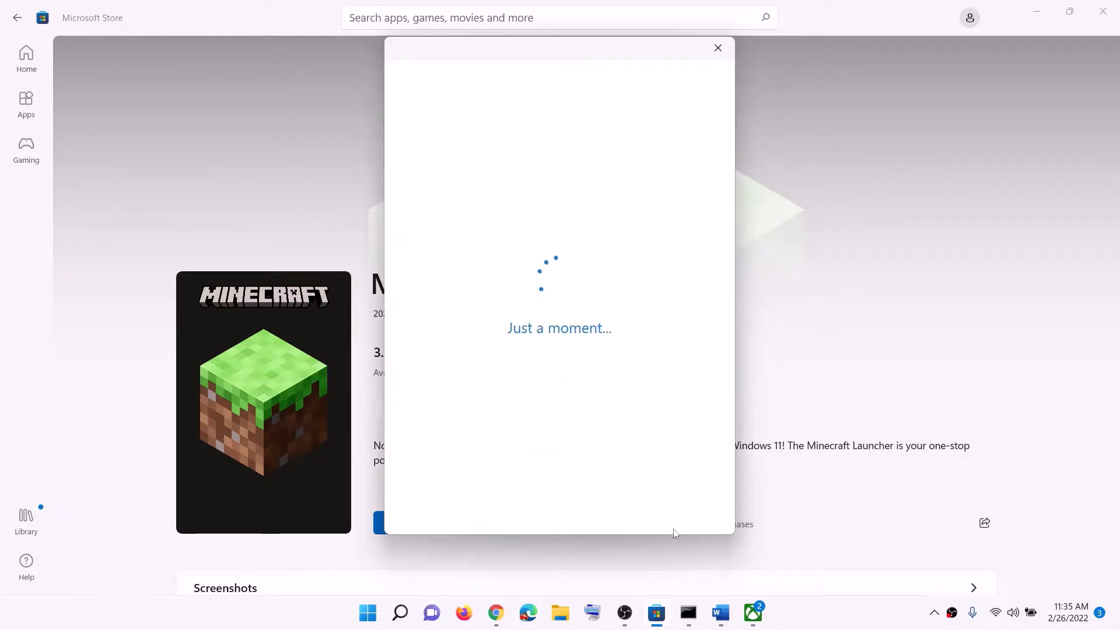
# Step: Switch to the Xbox app and try to sign out of the current profile, using the profile options
pyautogui.moveTo(758, 619)
pyautogui.click(792, 561)
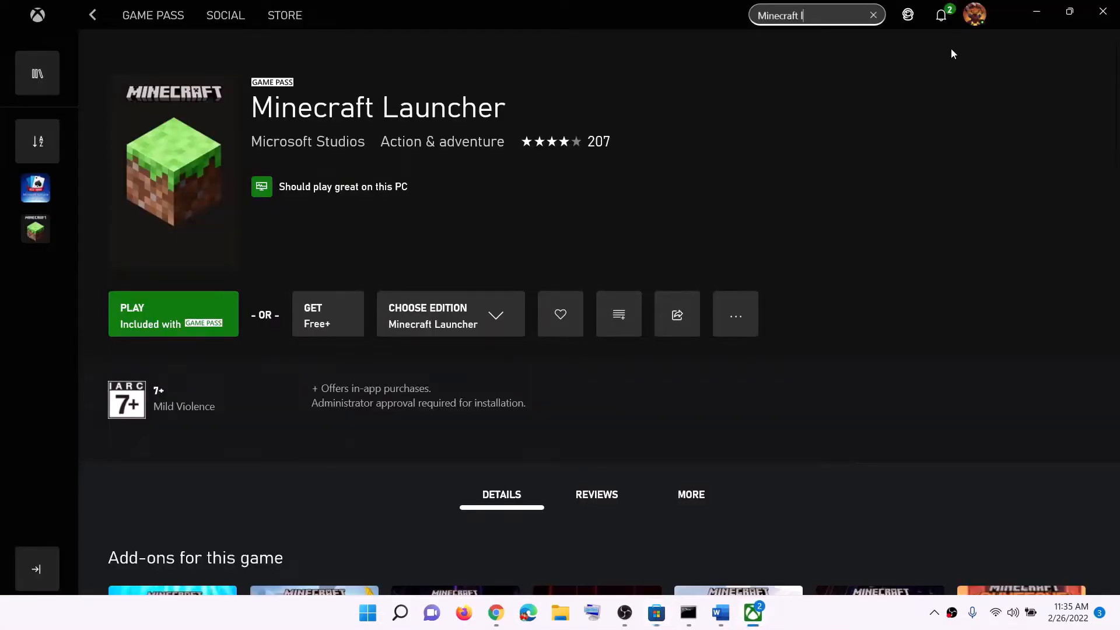
pyautogui.click(977, 19)
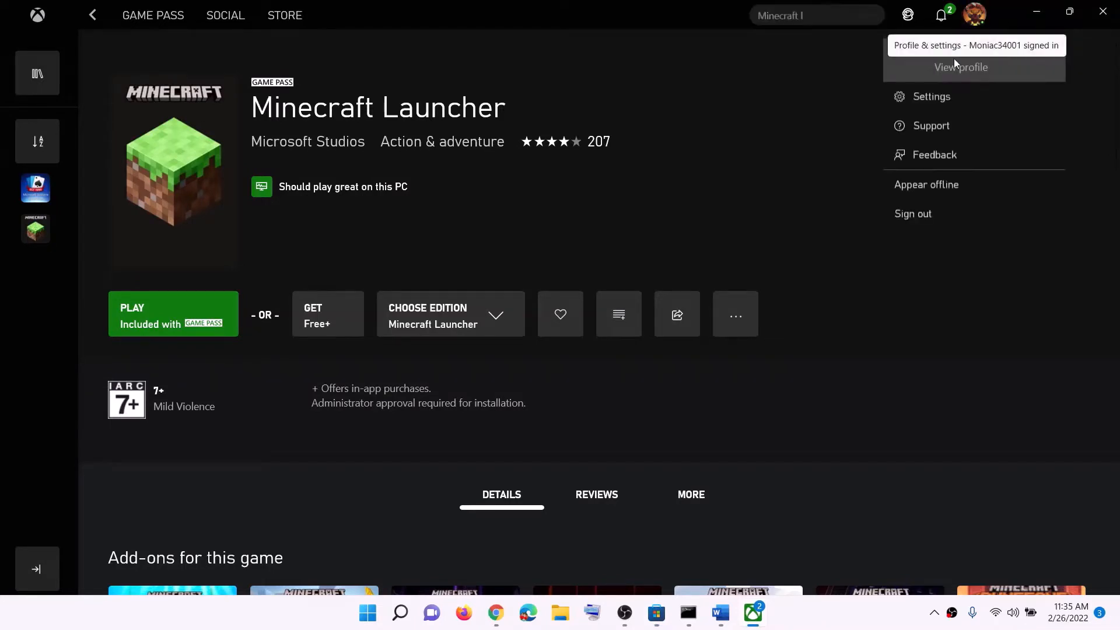
pyautogui.click(937, 218)
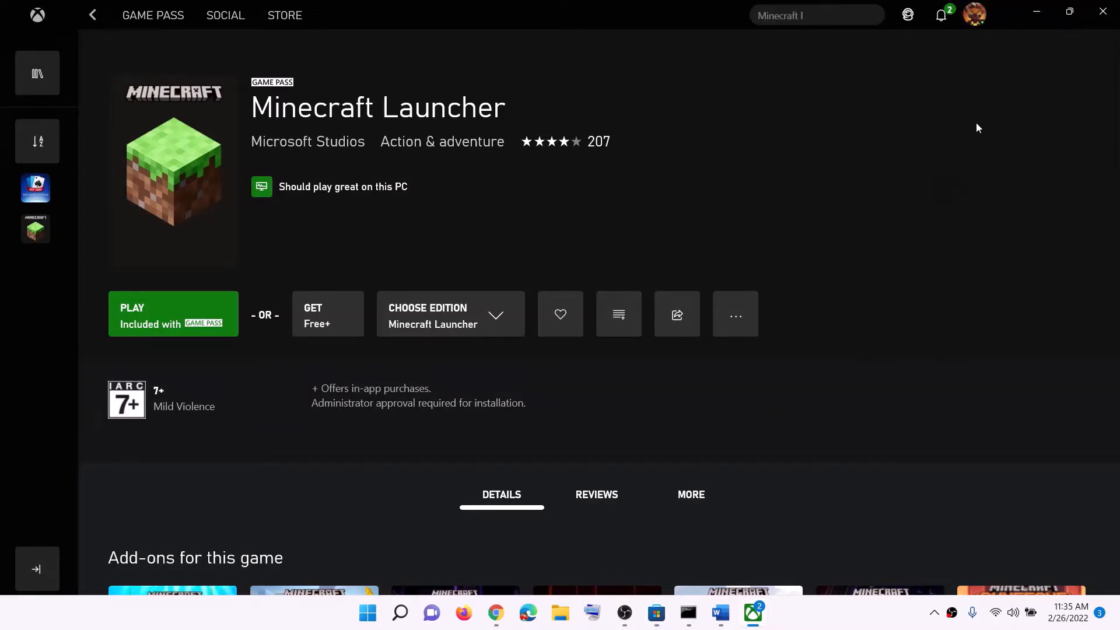
pyautogui.click(975, 19)
pyautogui.click(919, 142)
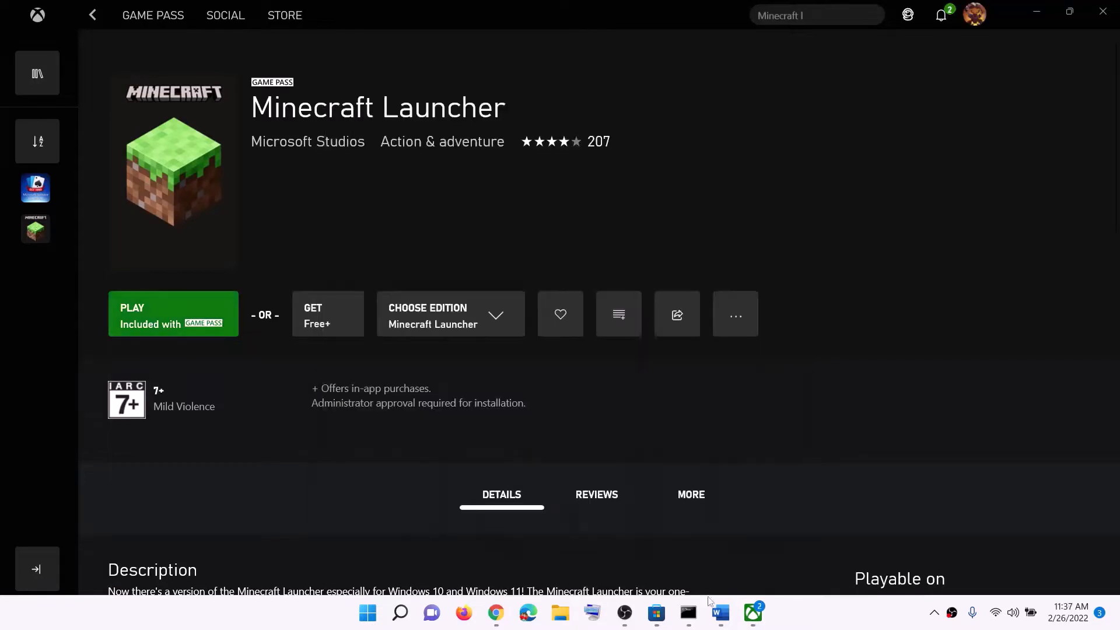
# Step: Return to the Word document and read the Step 1 advice on date, time, time zone and region
pyautogui.click(723, 615)
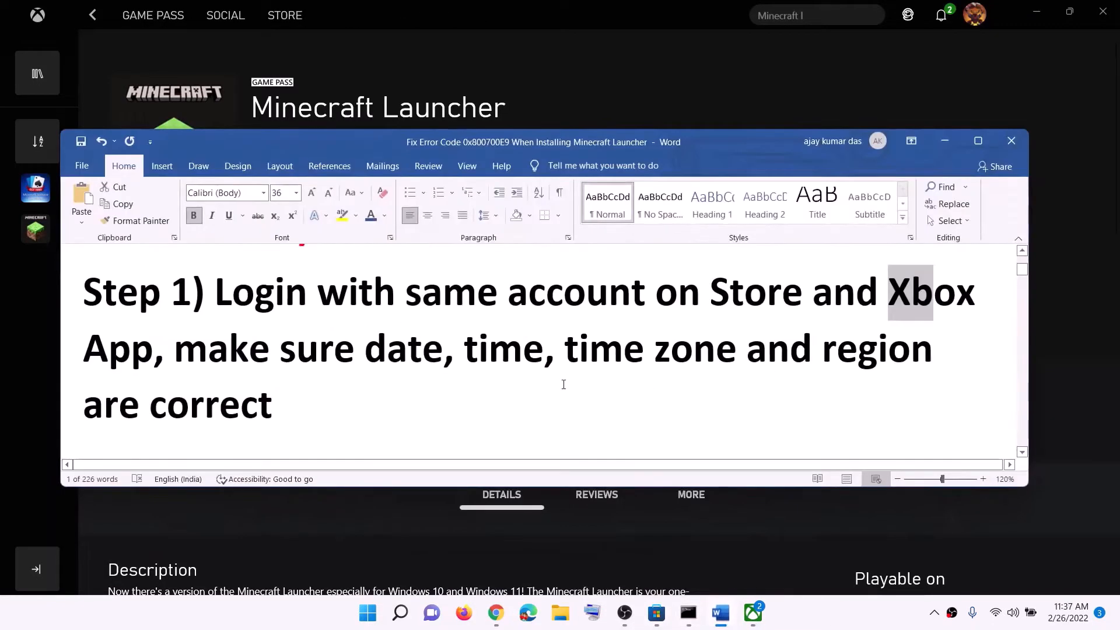
pyautogui.moveTo(239, 360); pyautogui.dragTo(280, 397)
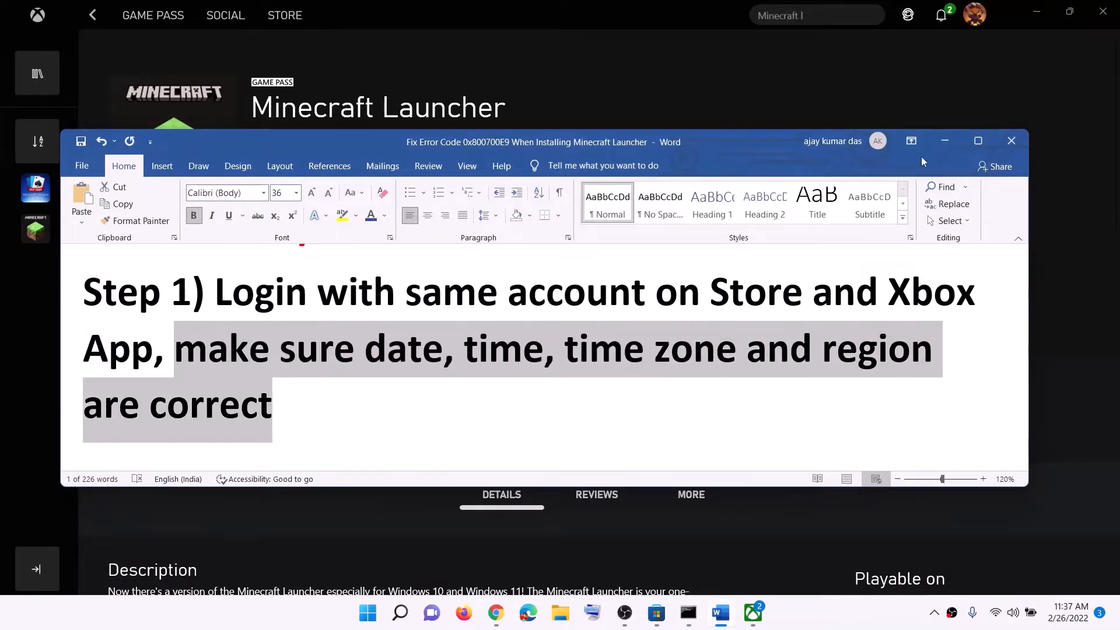
pyautogui.click(944, 141)
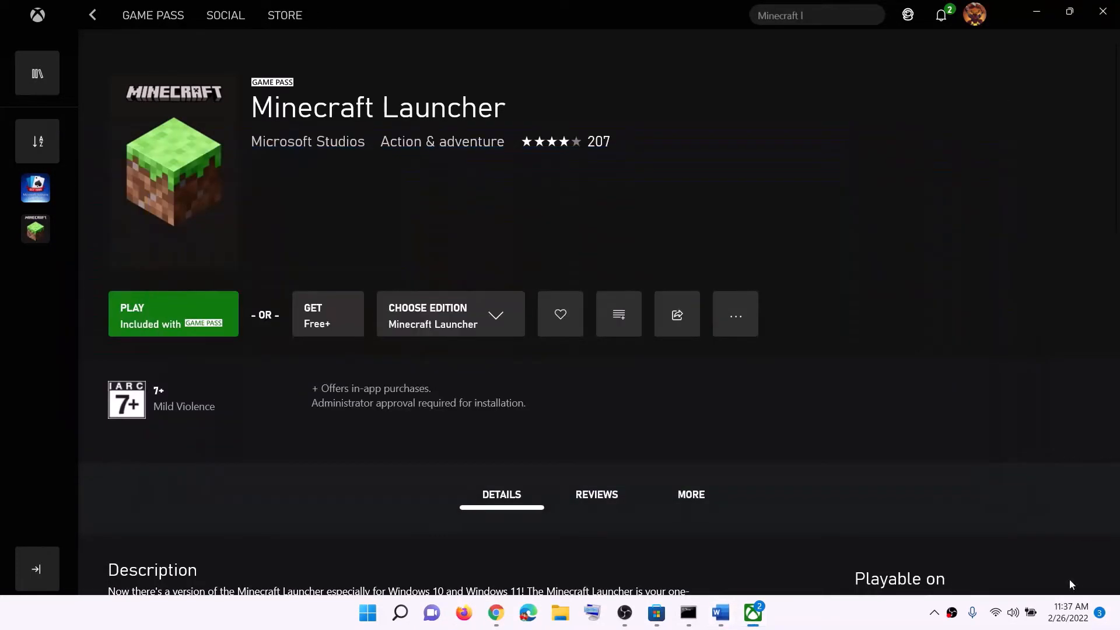
# Step: In the Windows date and time settings, select the (UTC+05:30) Chennai, Kolkata, Mumbai, New Delhi time zone and synchronize the clock
pyautogui.rightClick(1065, 622)
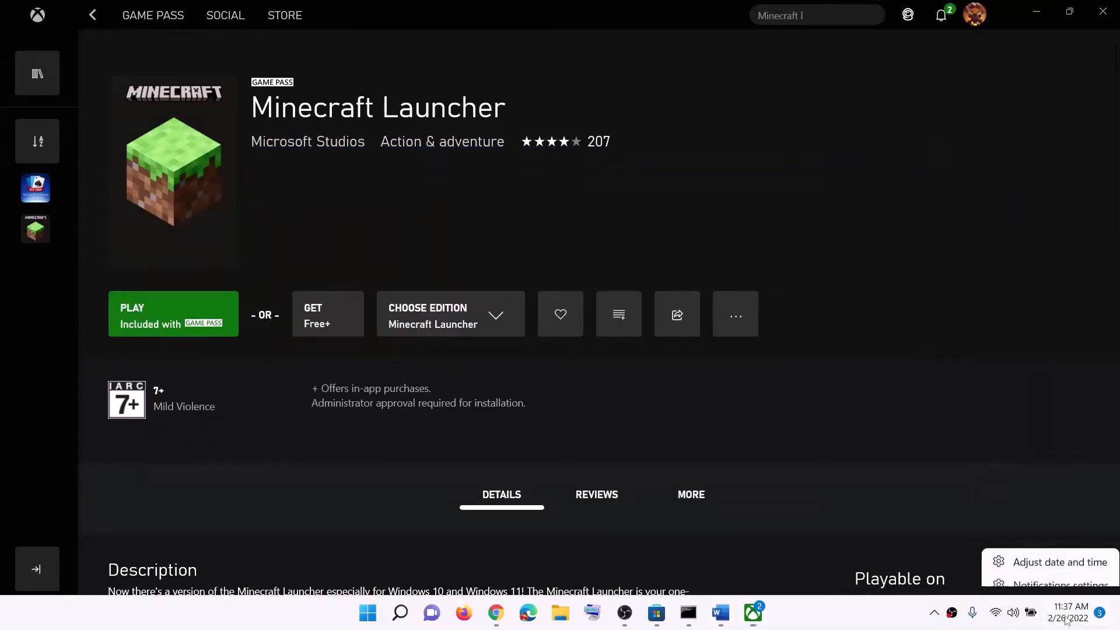
pyautogui.click(1078, 553)
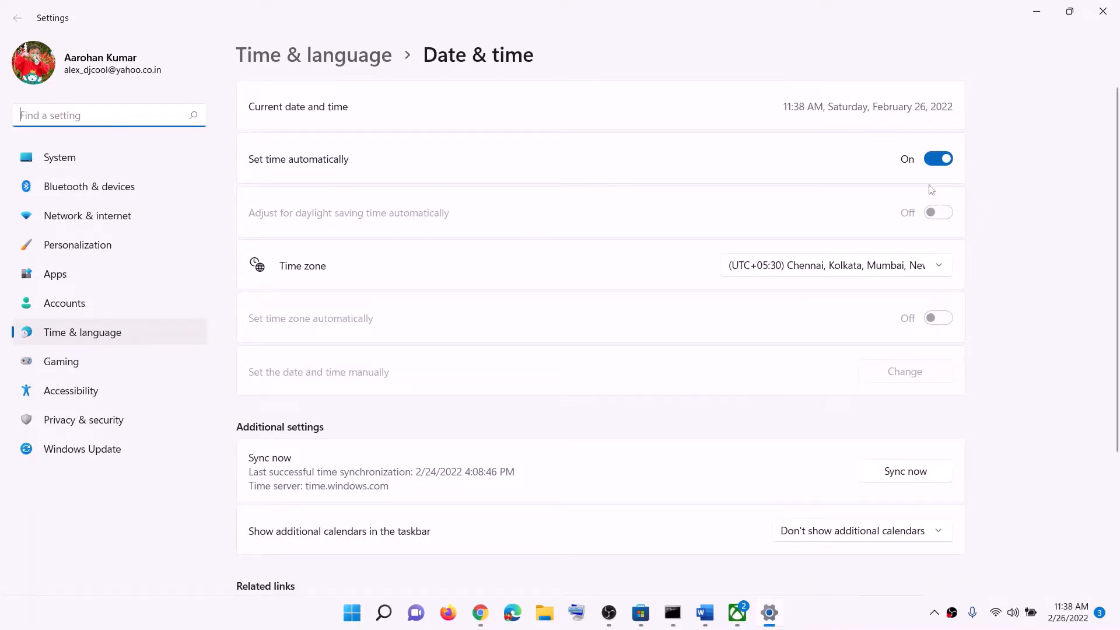
pyautogui.click(825, 271)
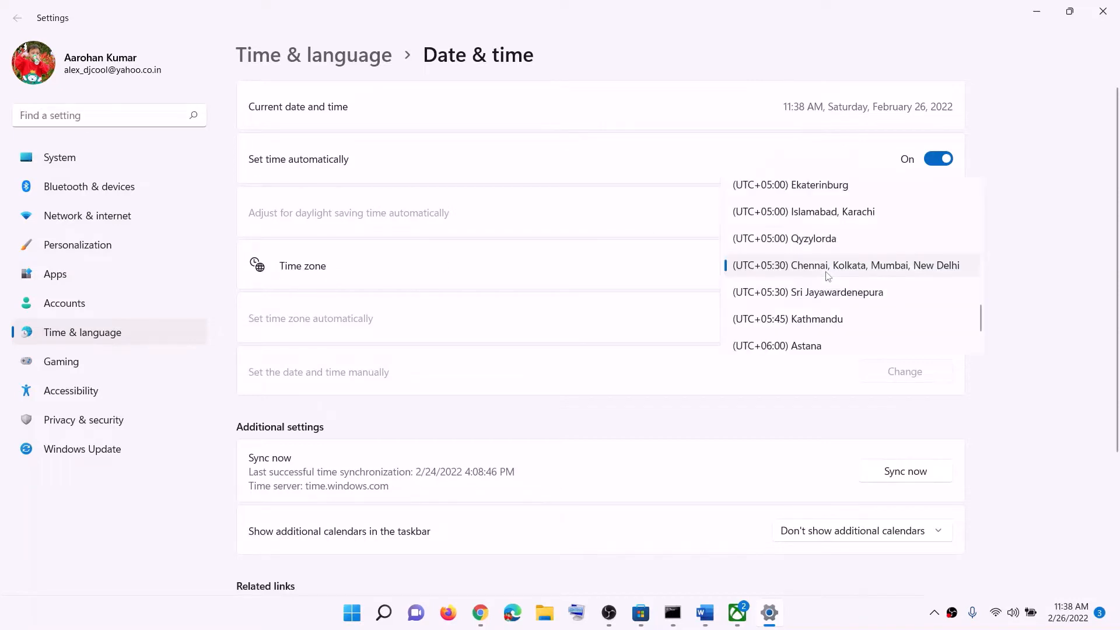
pyautogui.click(846, 266)
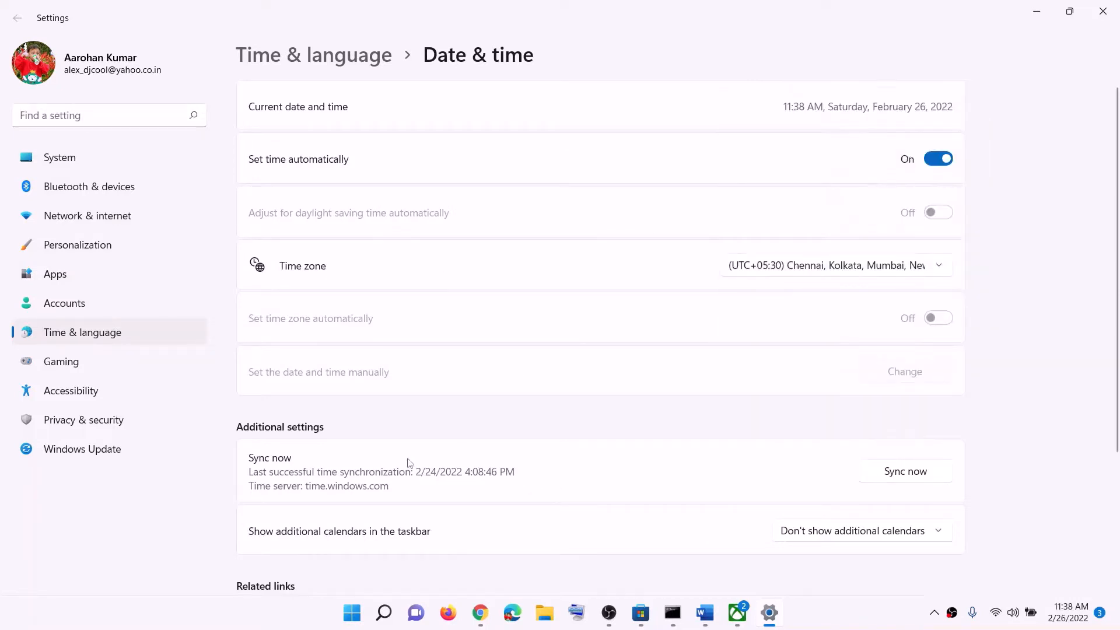
pyautogui.click(930, 473)
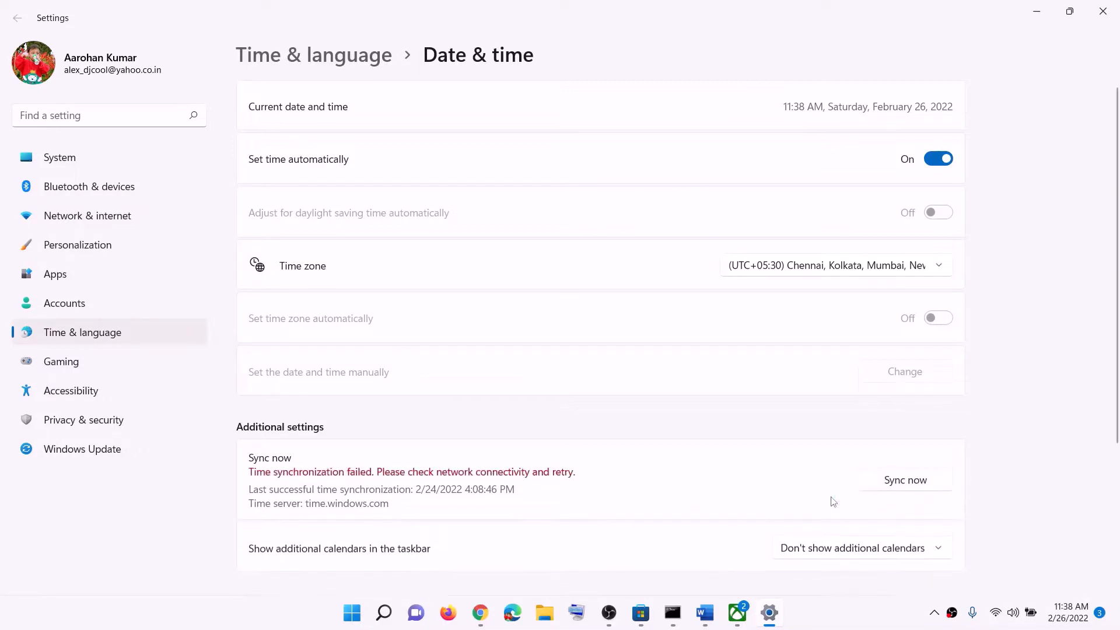
pyautogui.click(909, 486)
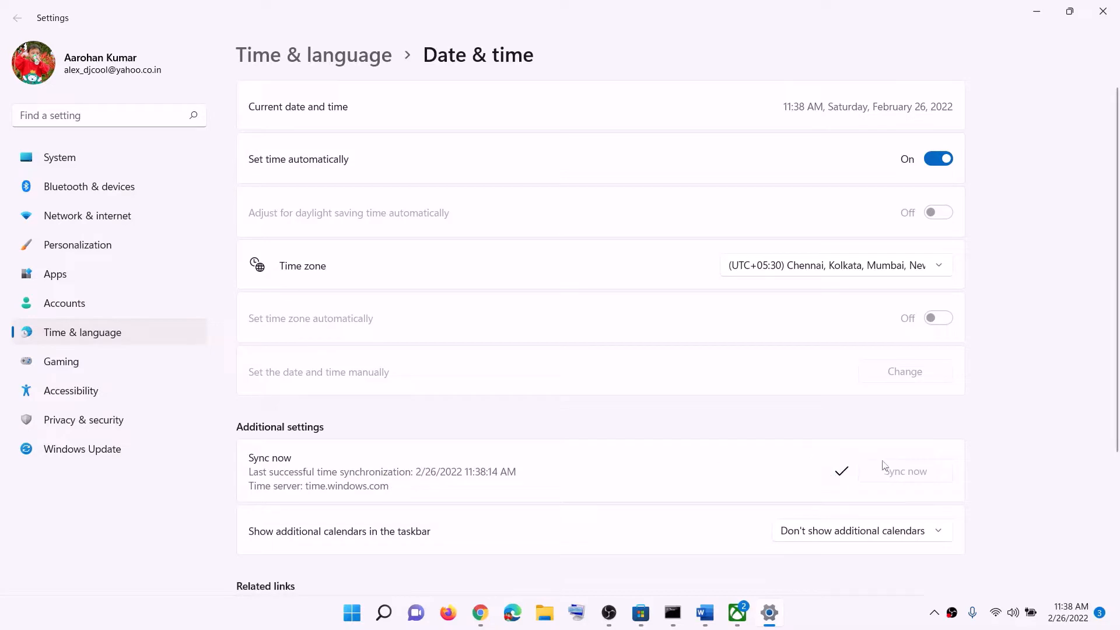
# Step: Check the country or region setting under Language & region, and close Settings
pyautogui.click(110, 332)
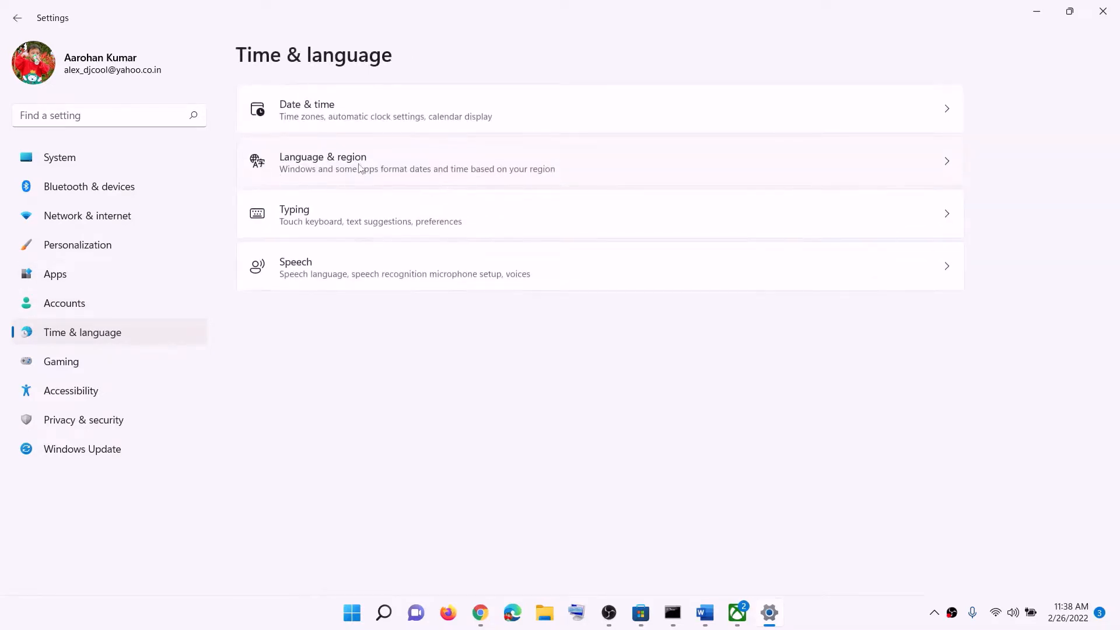
pyautogui.click(322, 174)
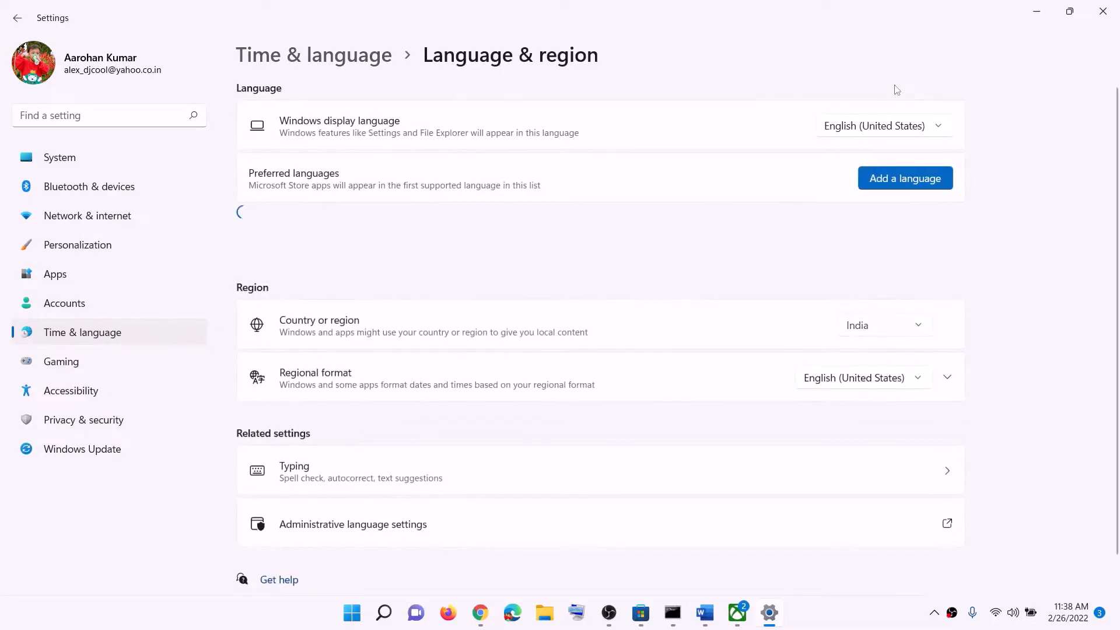
pyautogui.click(910, 325)
pyautogui.click(1052, 309)
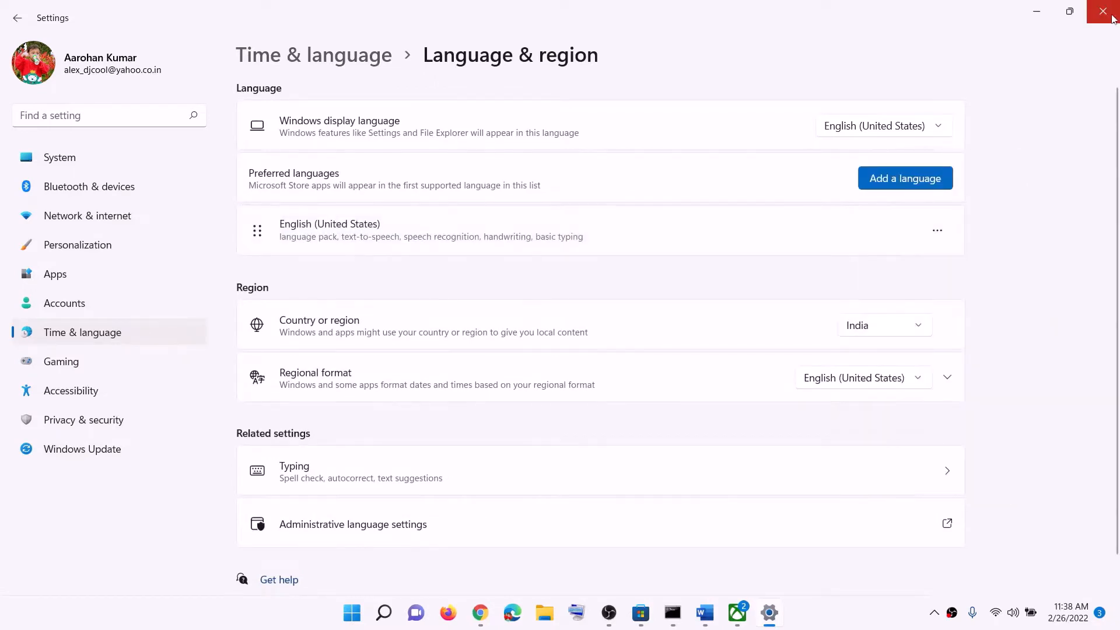
pyautogui.click(1107, 13)
# Step: Read Step 2 in the Word document and view the Minecraft Launcher pages in Microsoft Store and the Xbox app
pyautogui.click(721, 612)
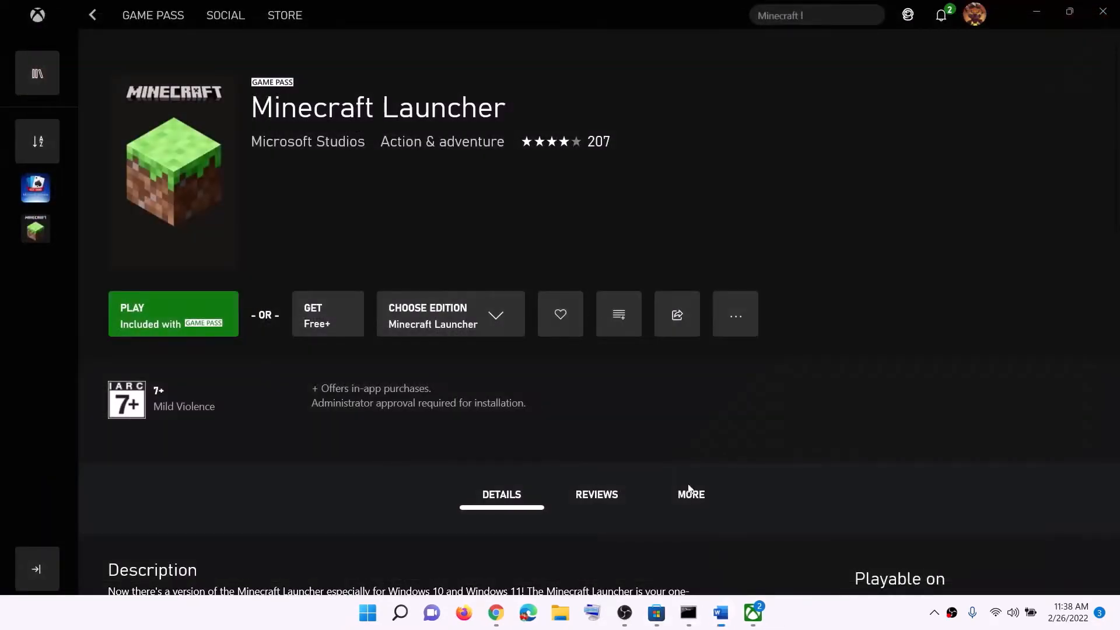
pyautogui.scroll(-3, 484, 365)
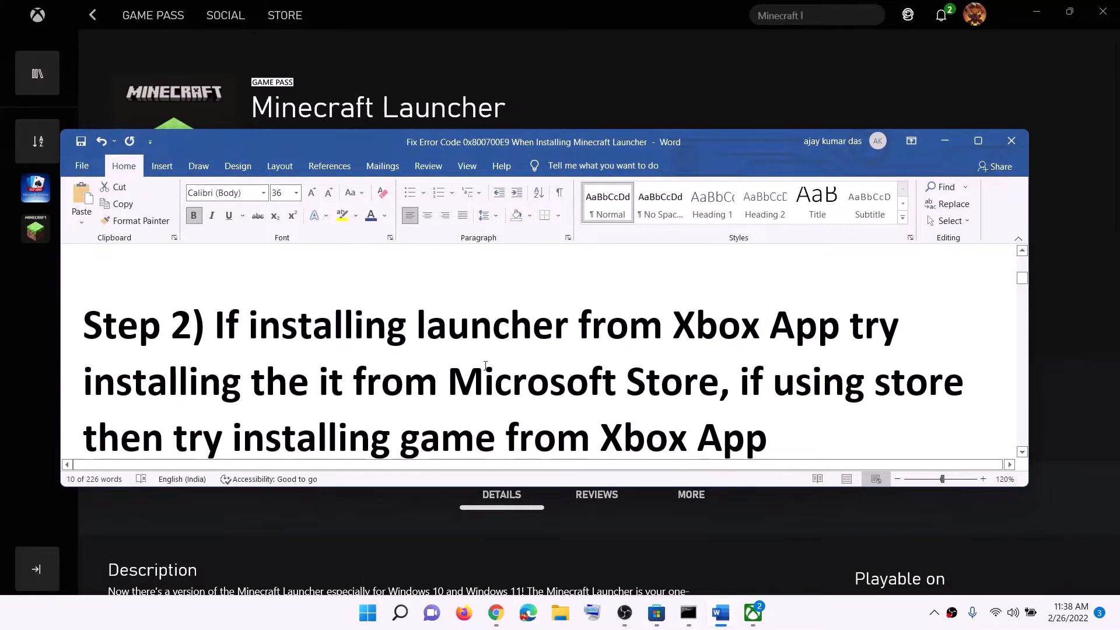
pyautogui.scroll(-1, 455, 350)
pyautogui.moveTo(416, 284); pyautogui.dragTo(795, 284)
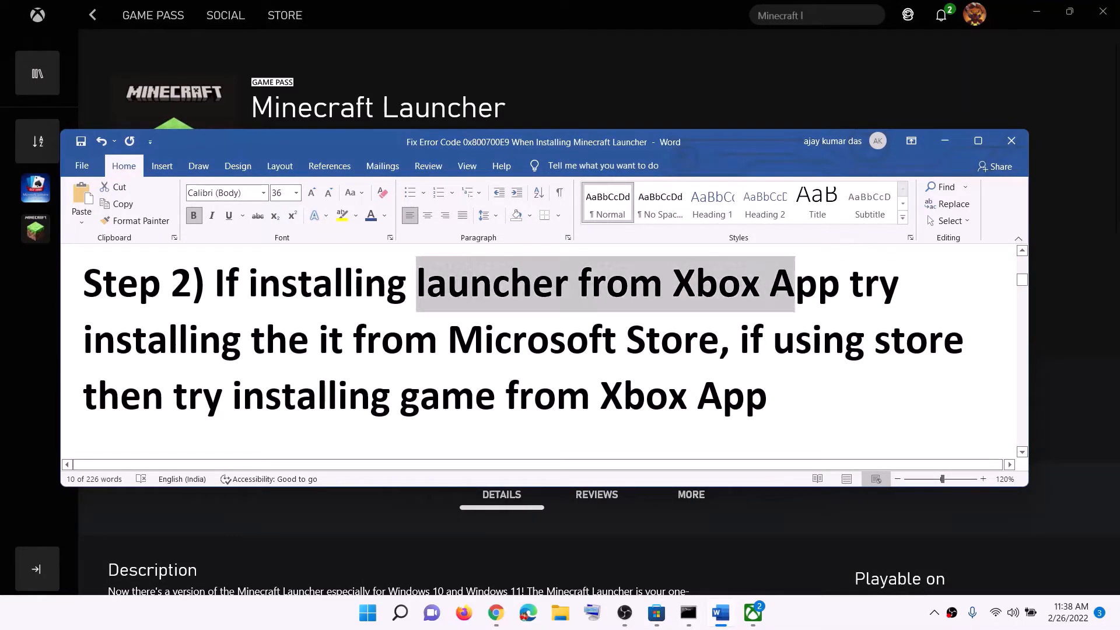
pyautogui.click(658, 618)
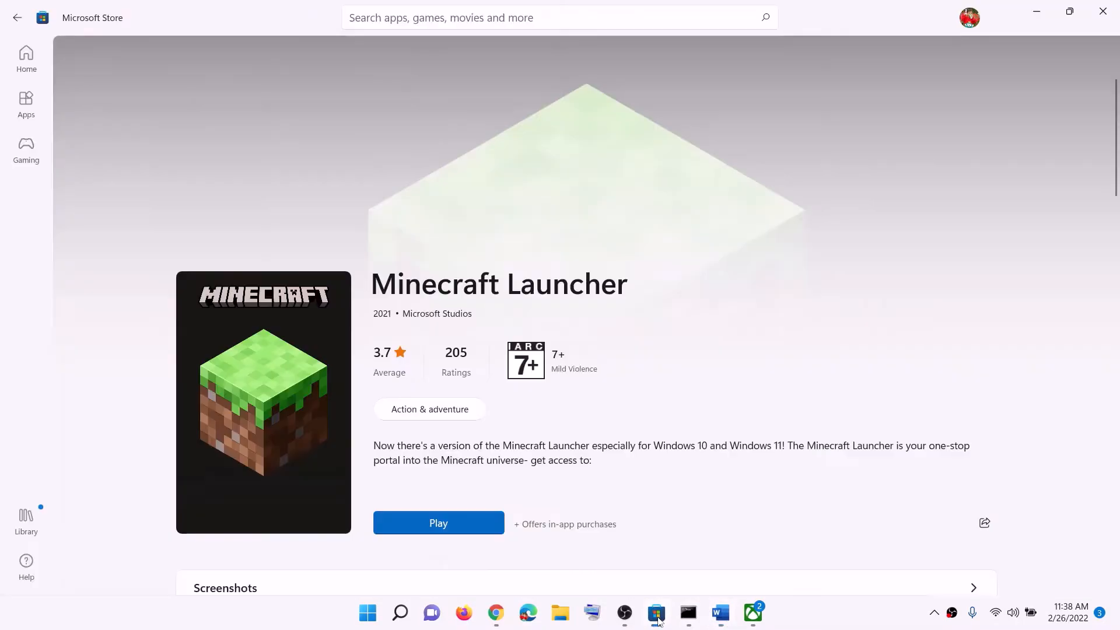
pyautogui.click(753, 615)
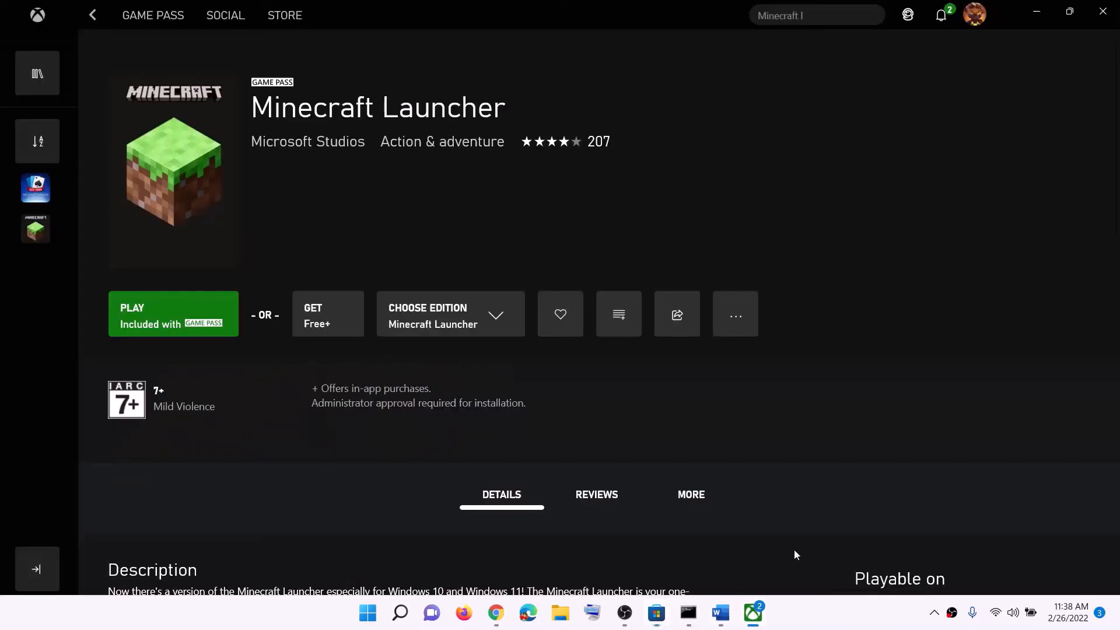
# Step: Search Windows for the "xbox" app
pyautogui.click(376, 613)
pyautogui.write('xbo')
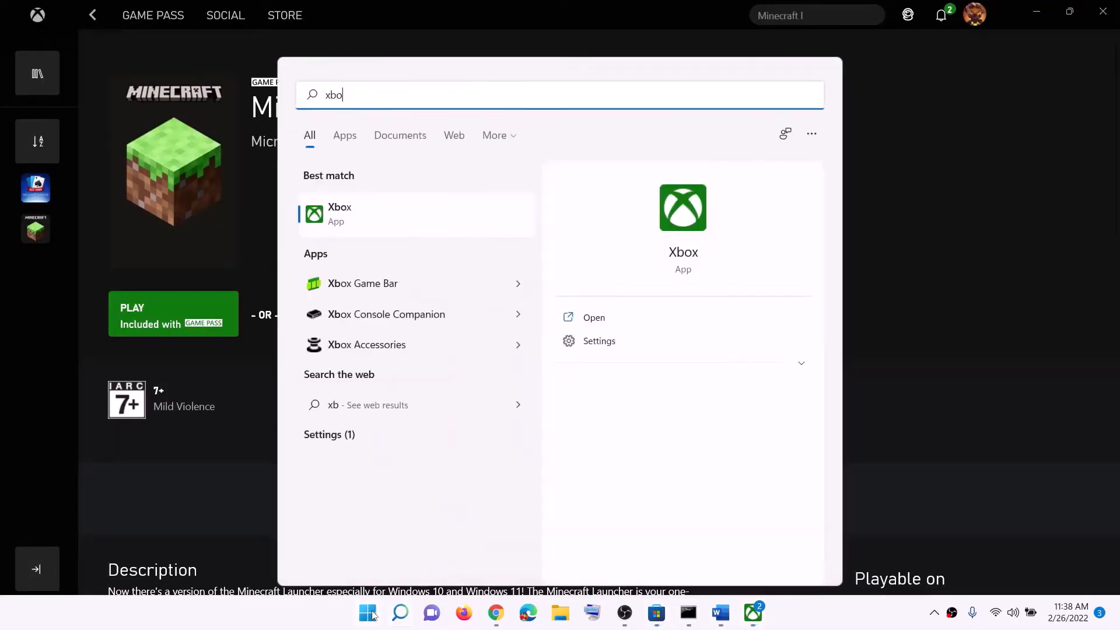
pyautogui.write('x')
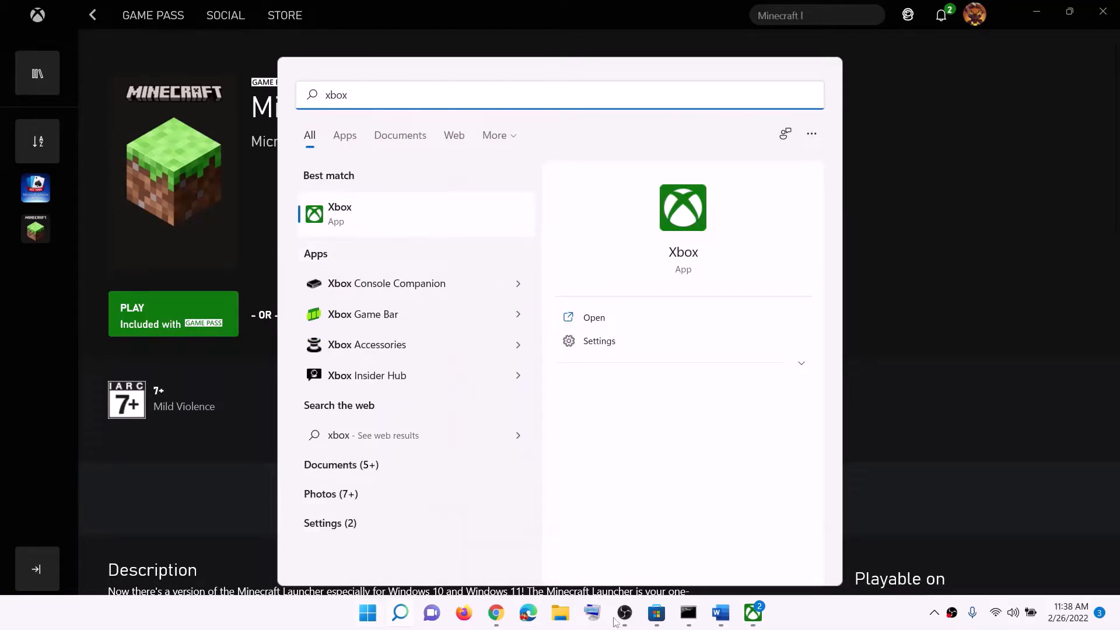
# Step: Search Microsoft Store for "xbox" and switch back to the Xbox app
pyautogui.click(662, 615)
pyautogui.click(400, 19)
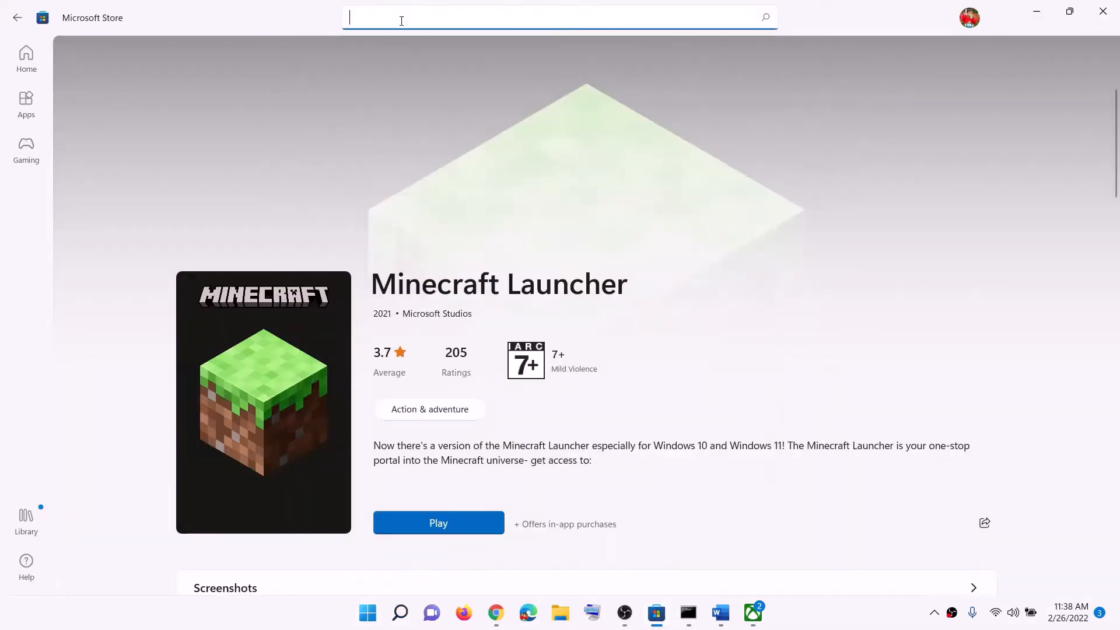
pyautogui.write('xbox')
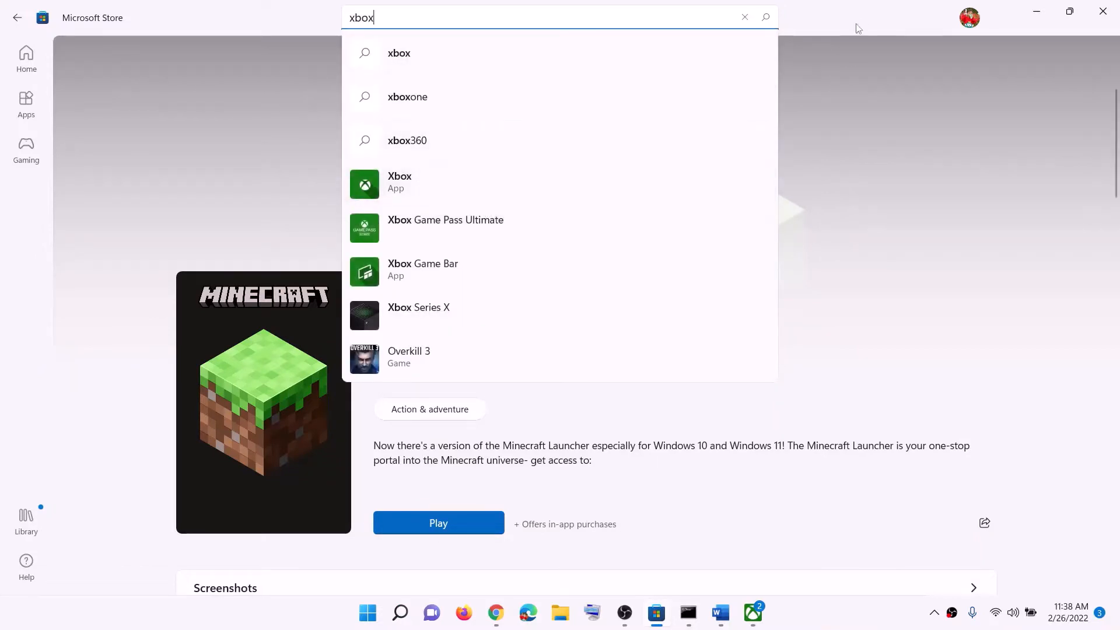
pyautogui.click(753, 613)
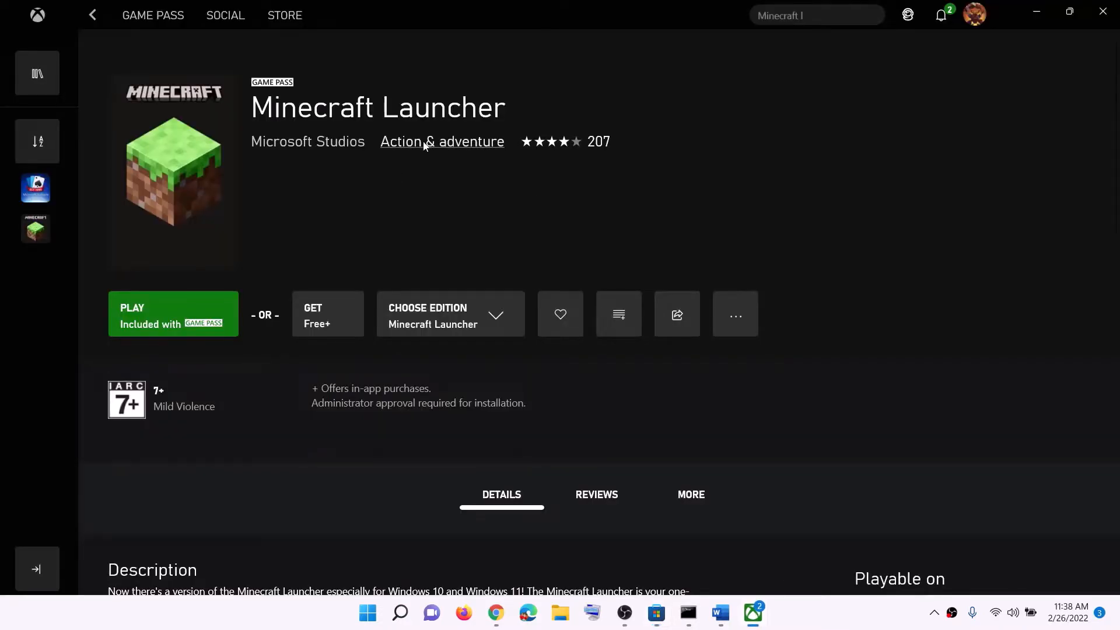
# Step: Highlight the Minecraft Launcher title on its page in the Xbox app
pyautogui.moveTo(255, 105); pyautogui.dragTo(505, 111)
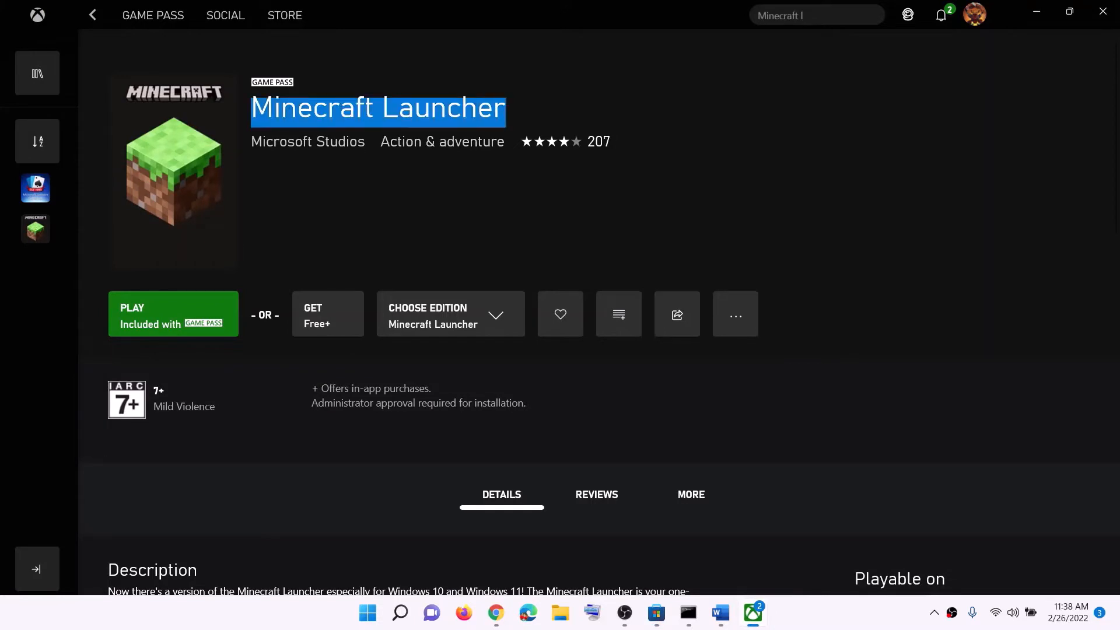
pyautogui.click(277, 111)
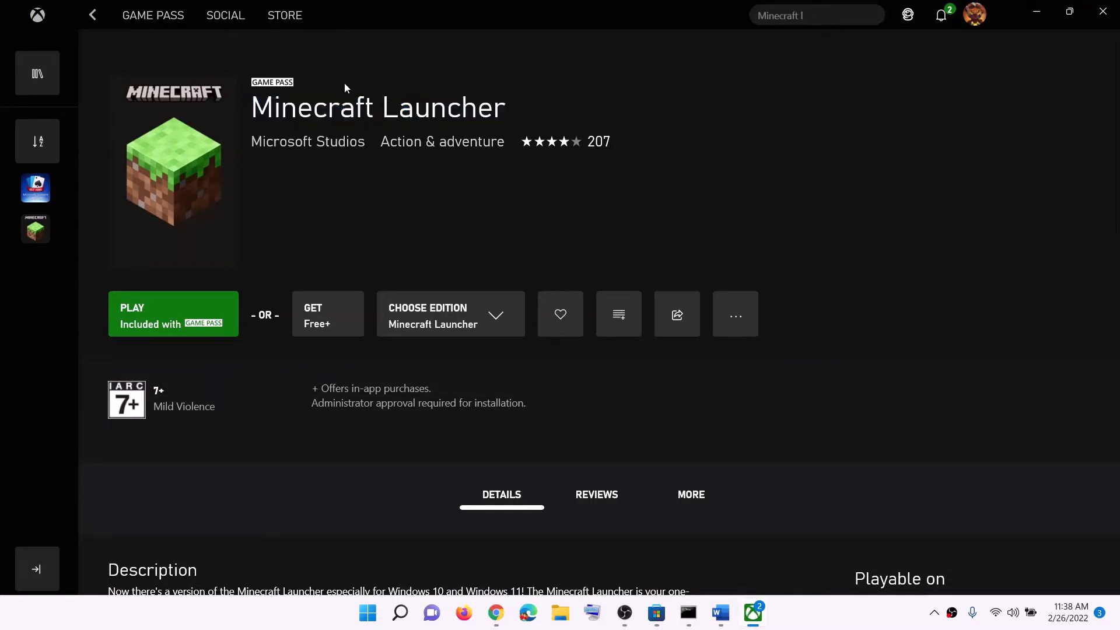
pyautogui.moveTo(252, 109); pyautogui.dragTo(505, 110)
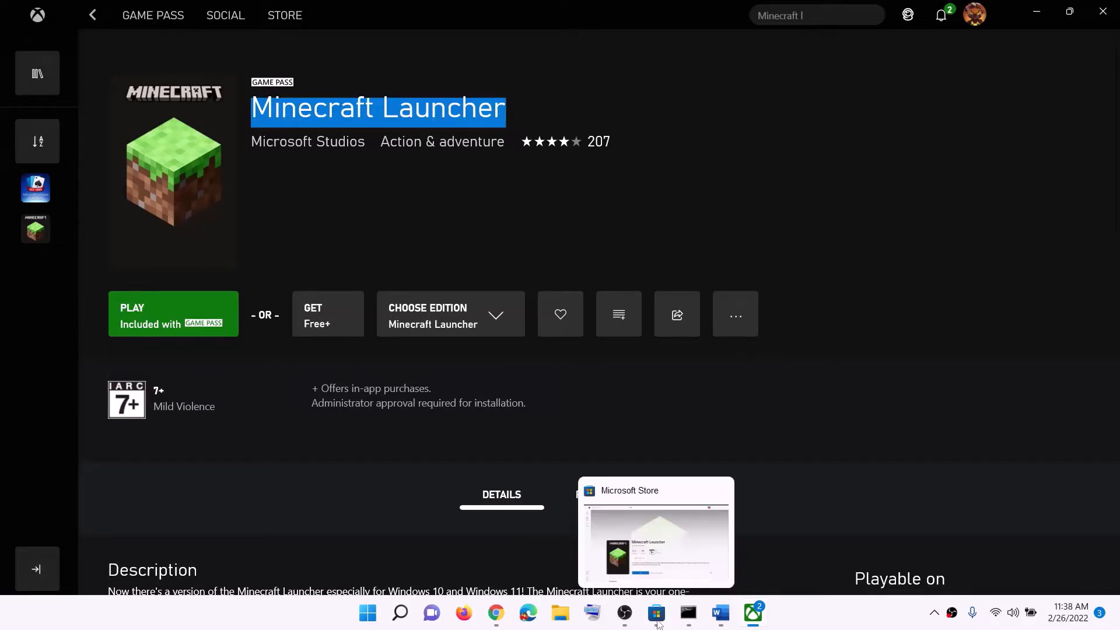
# Step: Switch to Microsoft Store and clear the "xbox" search text
pyautogui.click(657, 624)
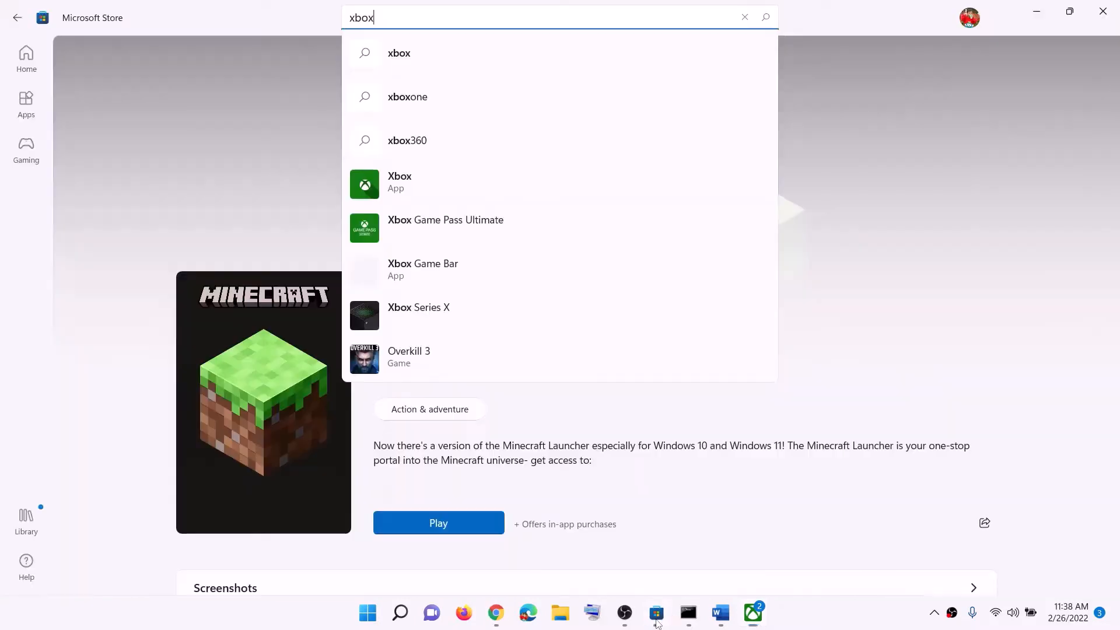
pyautogui.doubleClick(413, 18)
pyautogui.press('BackSpace')
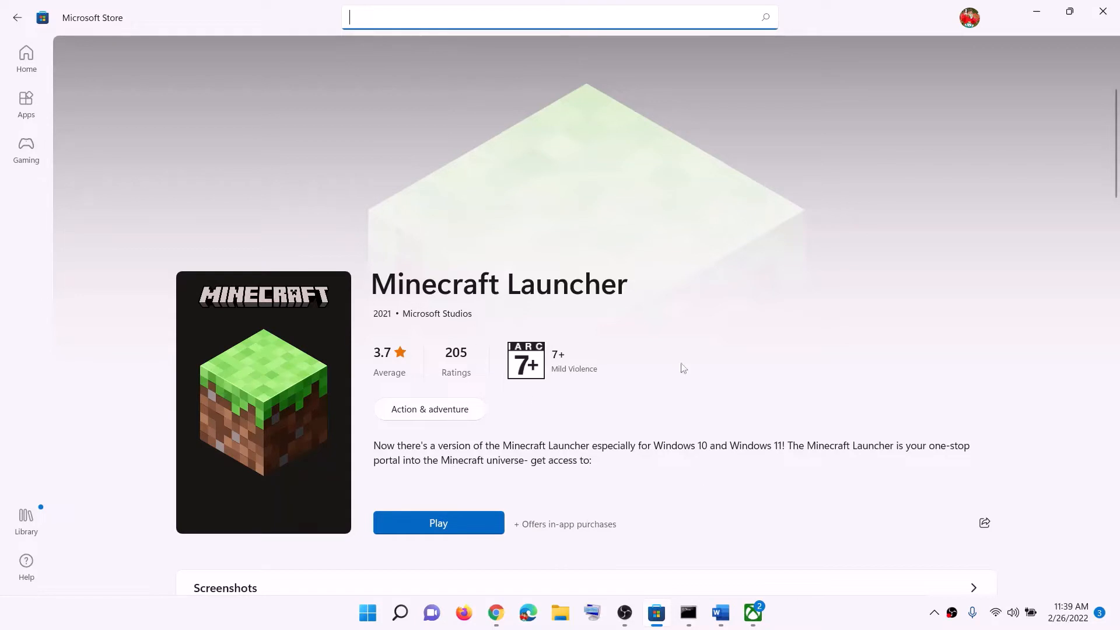
pyautogui.click(724, 624)
pyautogui.click(724, 624)
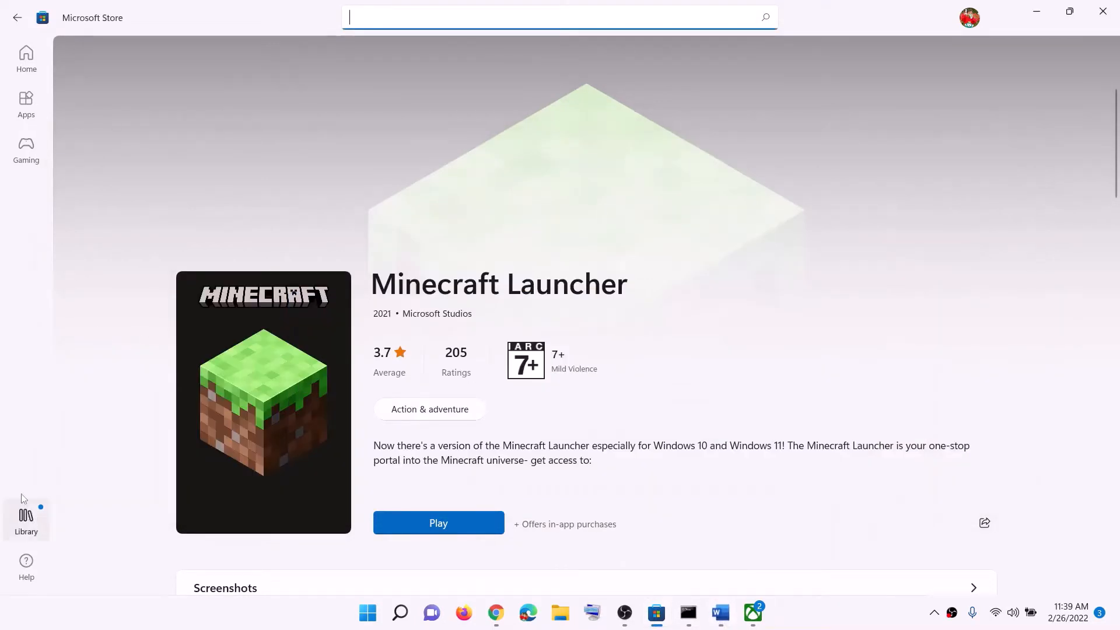
# Step: Open the Microsoft Store library and look through the available updates and the app list
pyautogui.click(26, 529)
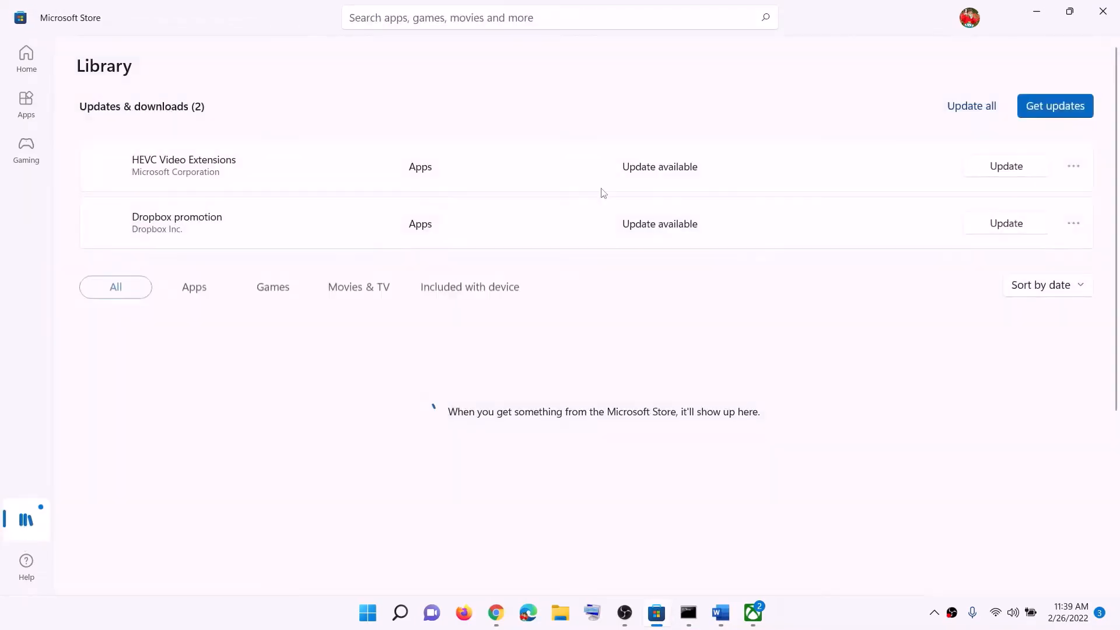
pyautogui.scroll(-3, 614, 350)
pyautogui.scroll(3, 616, 364)
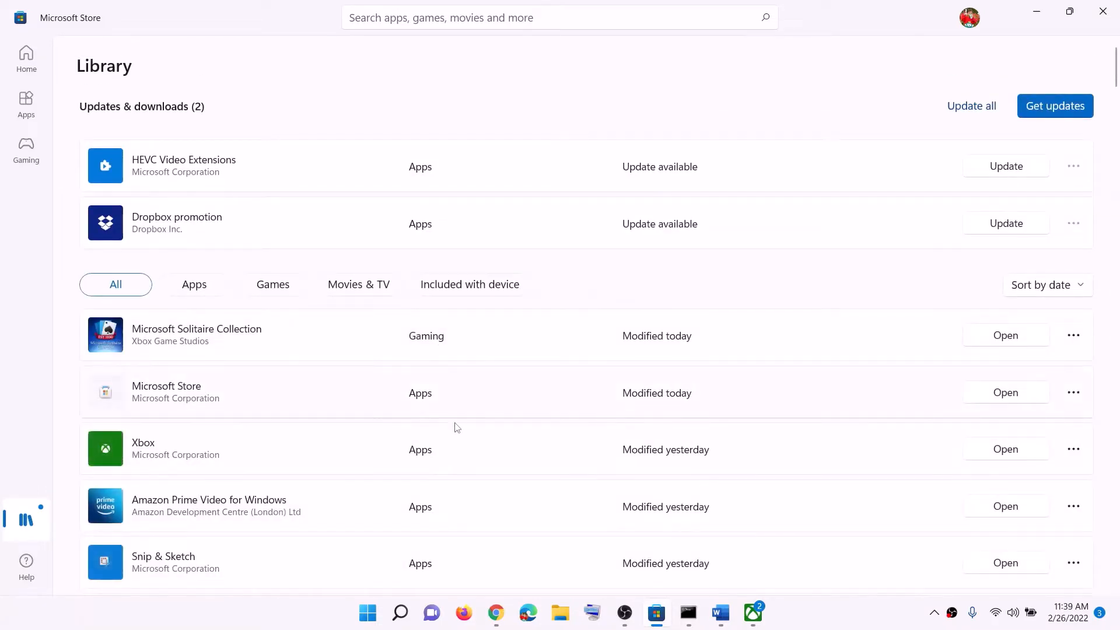
pyautogui.scroll(-3, 493, 418)
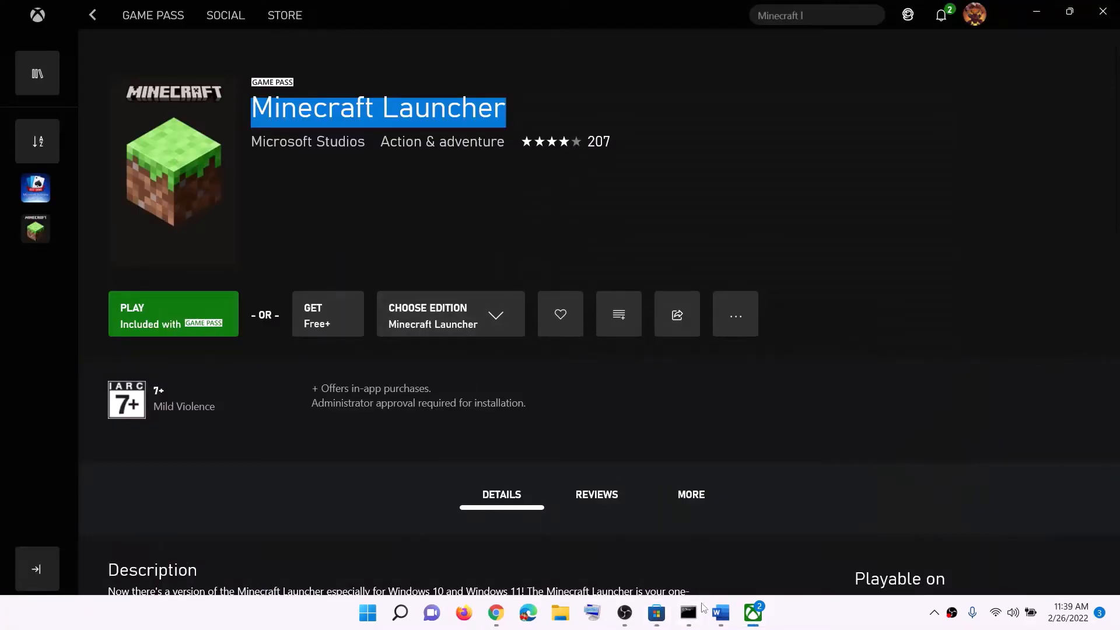
# Step: Read Step 3 in the Word document and select the Minecraft website download link
pyautogui.click(721, 612)
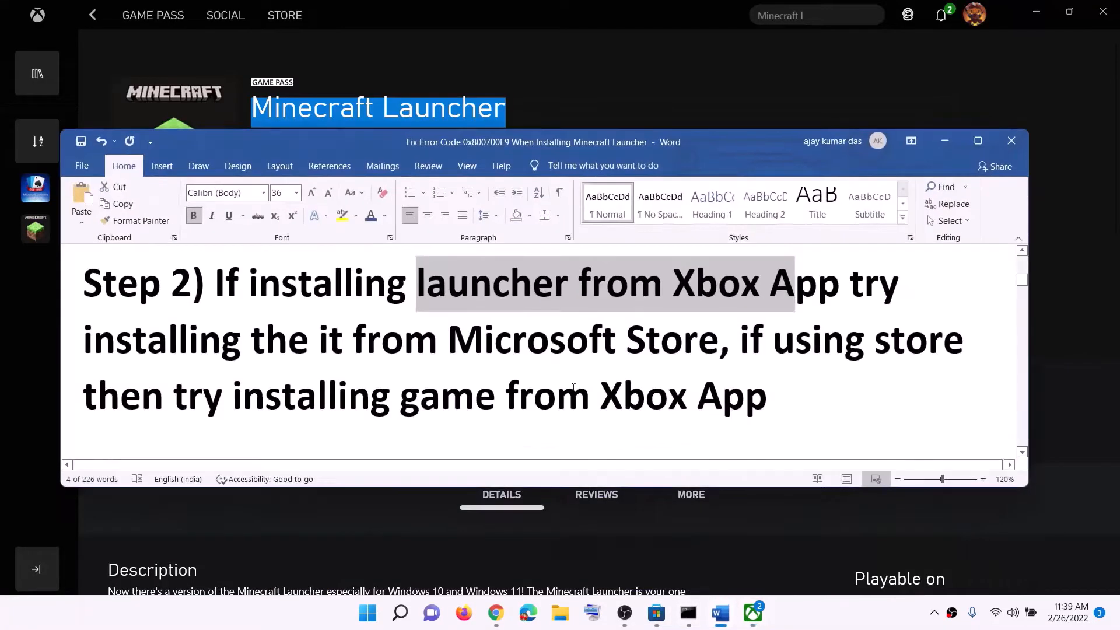
pyautogui.scroll(-3, 533, 375)
pyautogui.scroll(-2, 537, 376)
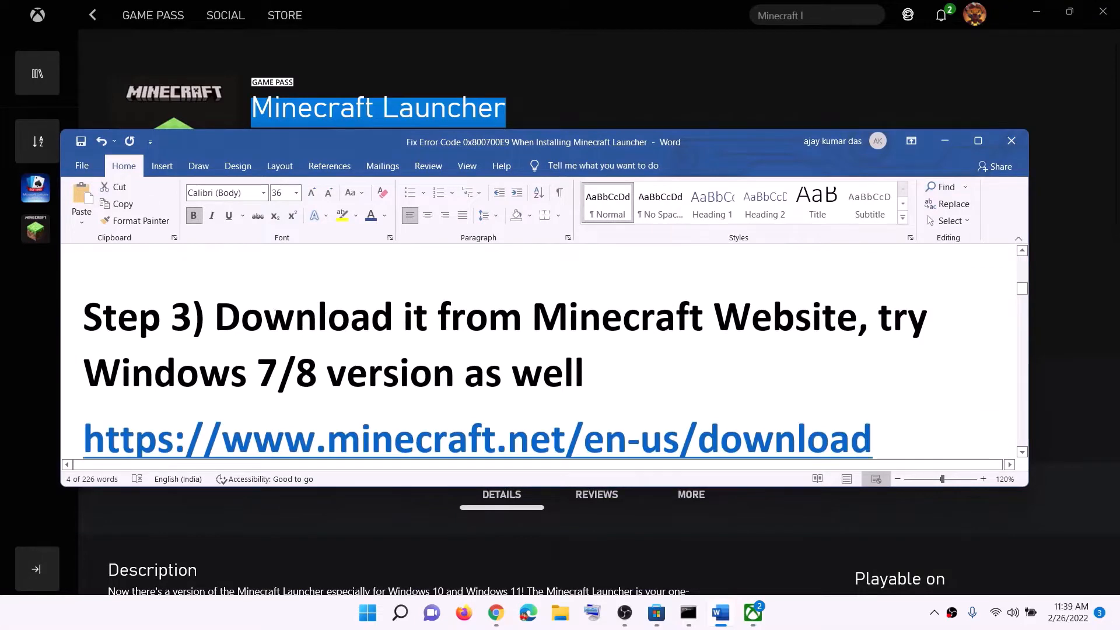
pyautogui.moveTo(214, 318); pyautogui.dragTo(857, 320)
pyautogui.scroll(-1, 642, 368)
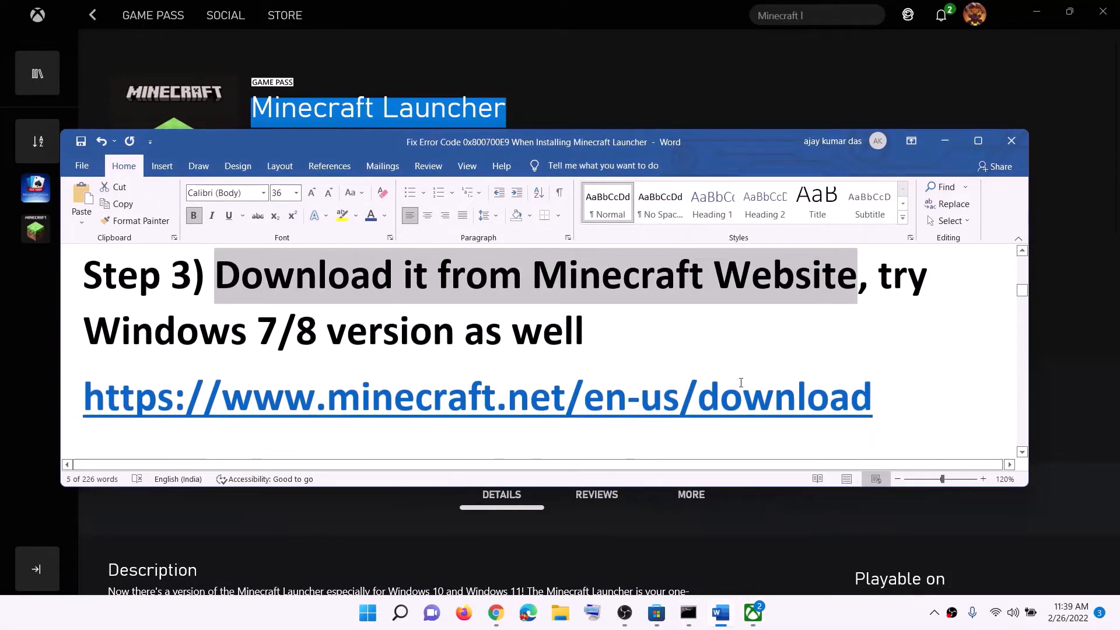
pyautogui.tripleClick(885, 397)
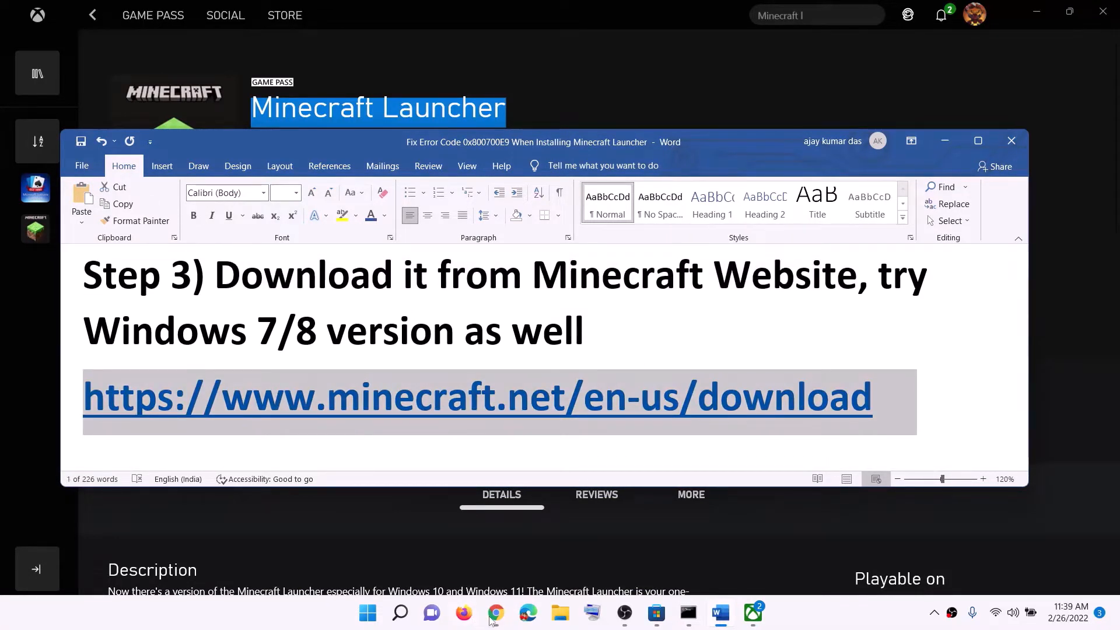
# Step: Download the Windows 7/8 Minecraft installer from the minecraft.net download page in Chrome
pyautogui.click(494, 613)
pyautogui.click(93, 12)
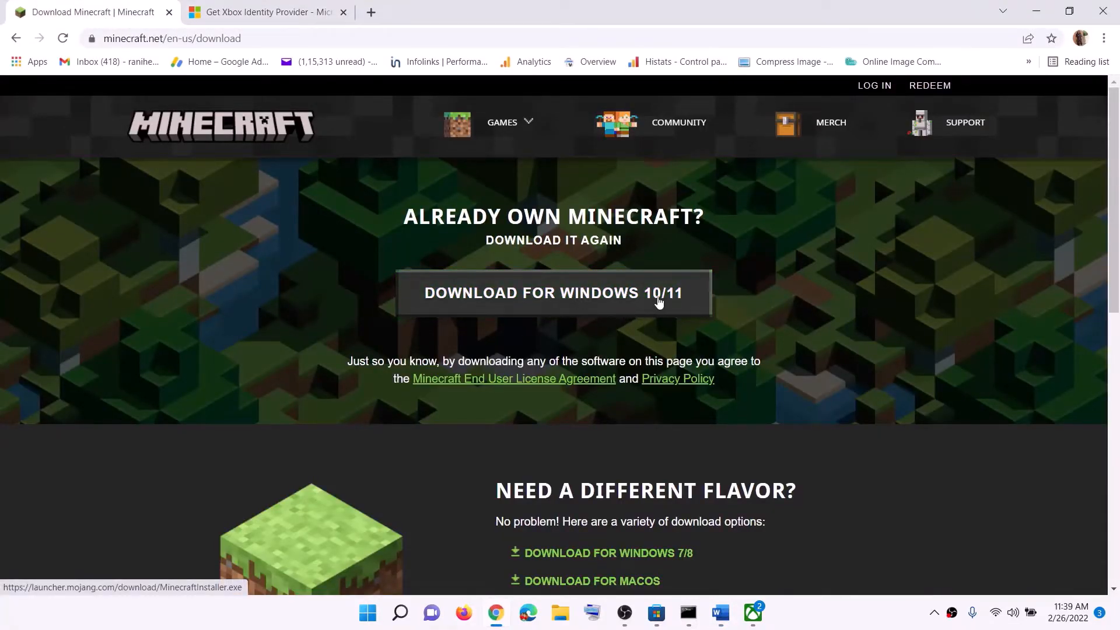
pyautogui.click(581, 298)
pyautogui.scroll(-2, 648, 312)
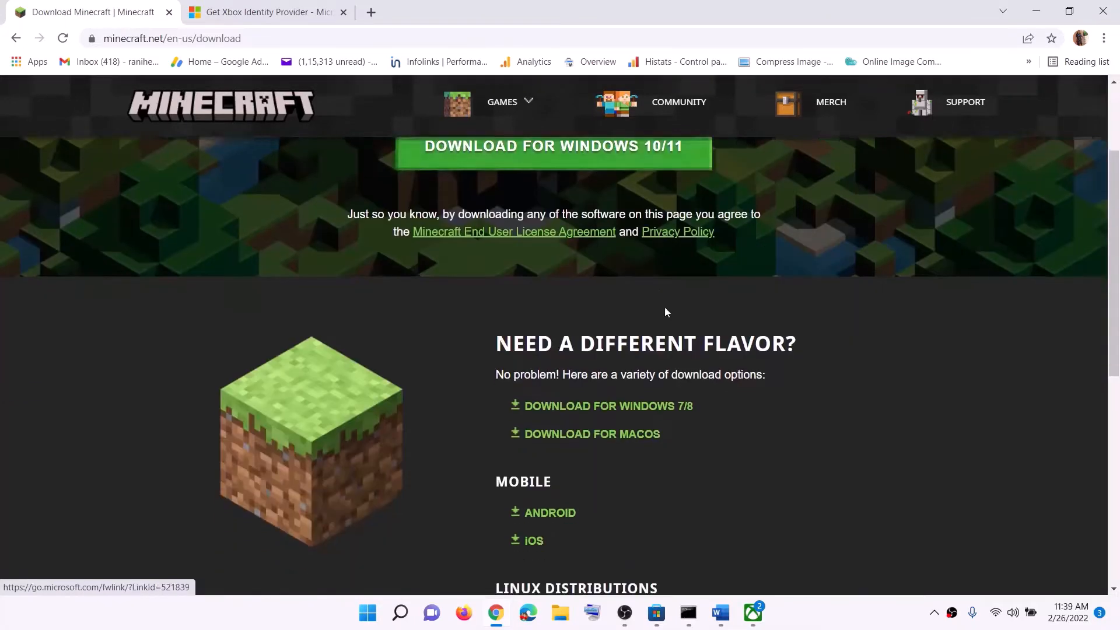
pyautogui.scroll(-1, 666, 312)
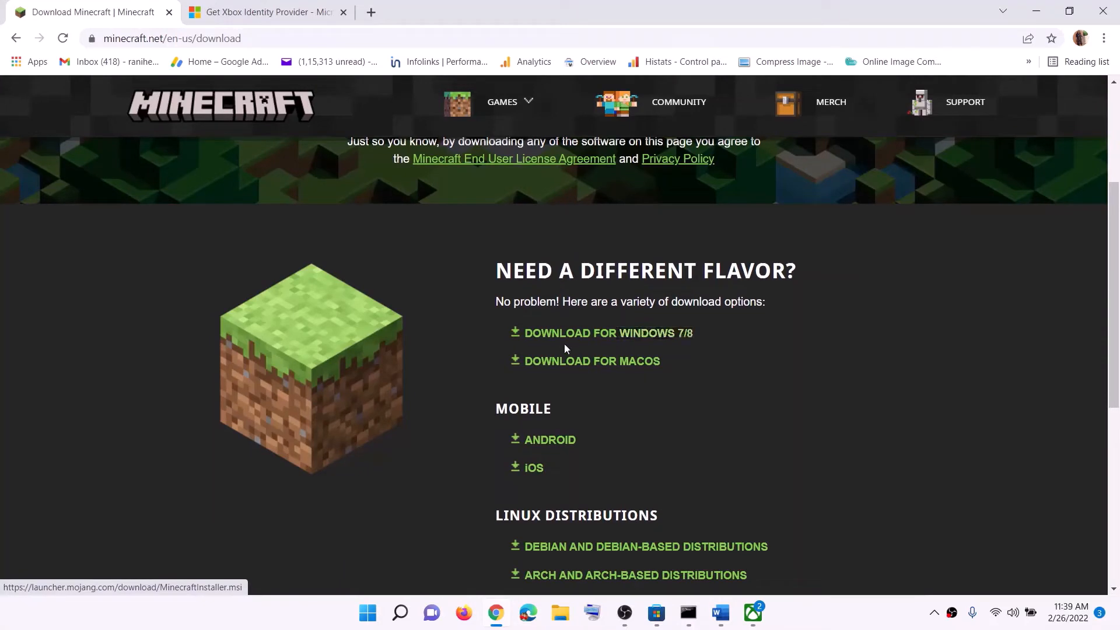
pyautogui.click(634, 341)
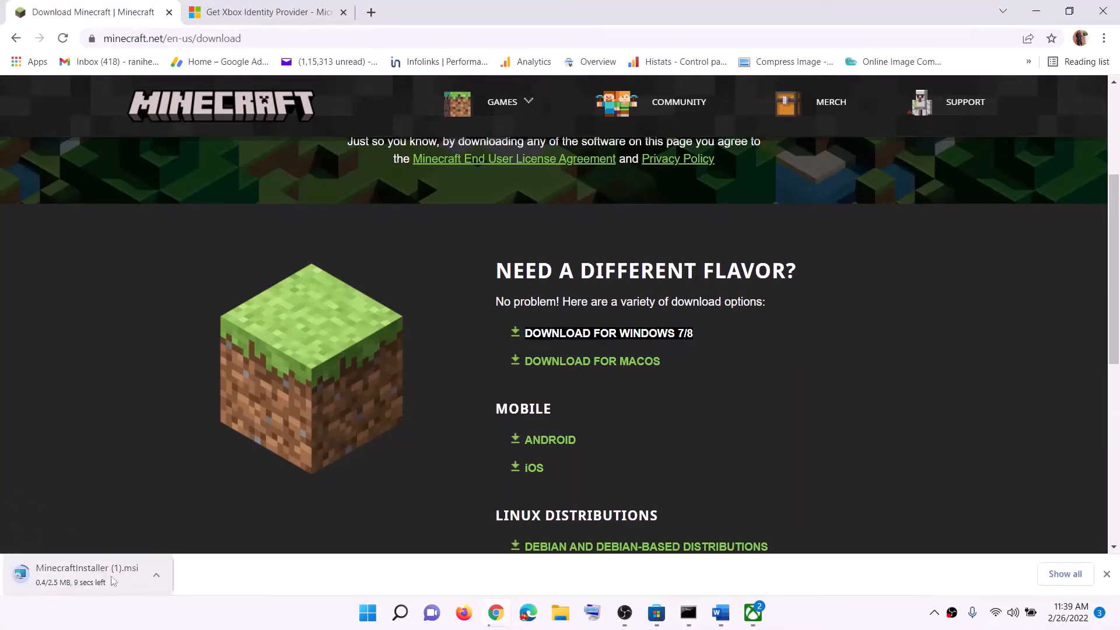
# Step: Copy the full Get-AppxPackage PowerShell command under Step 4 in the Word document
pyautogui.click(721, 623)
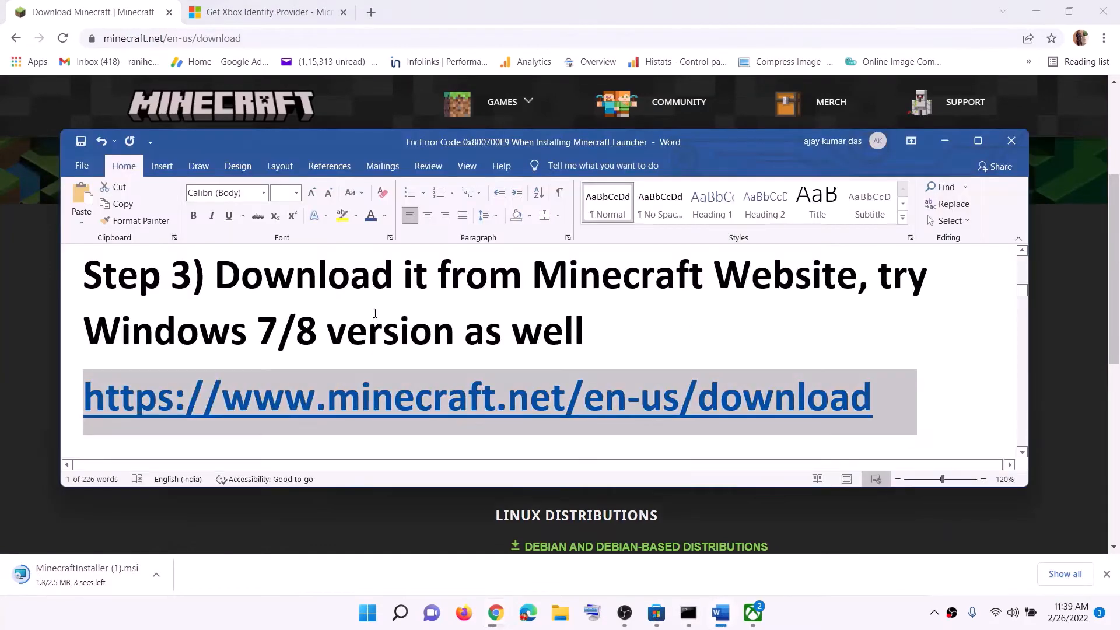
pyautogui.scroll(-5, 394, 311)
pyautogui.scroll(-1, 395, 309)
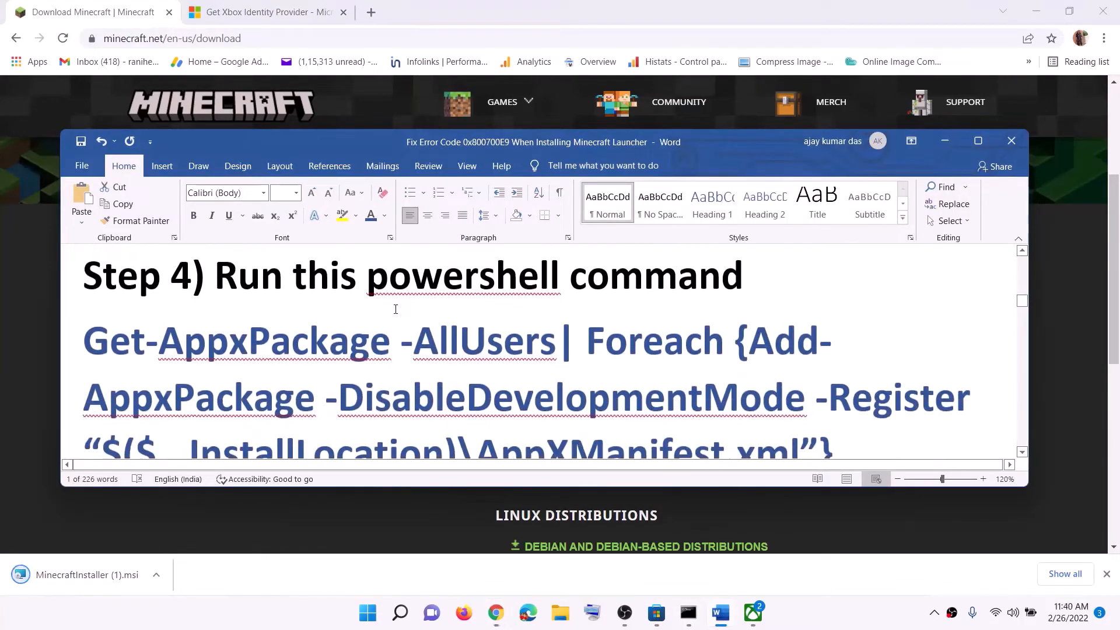
pyautogui.scroll(-1, 551, 344)
pyautogui.tripleClick(551, 345)
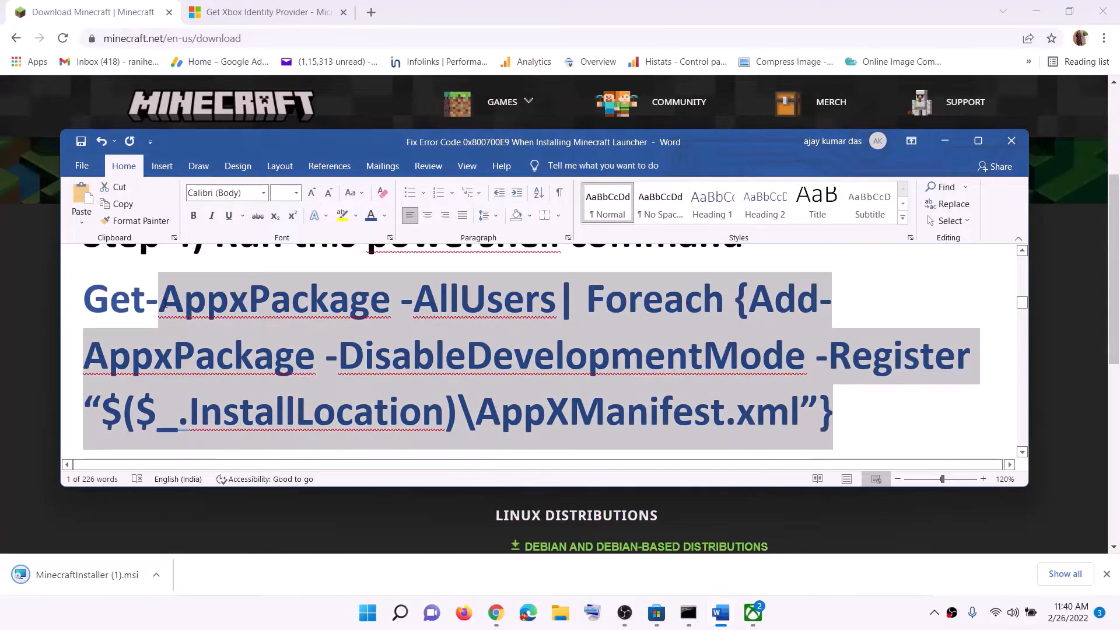
pyautogui.rightClick(182, 322)
pyautogui.click(210, 349)
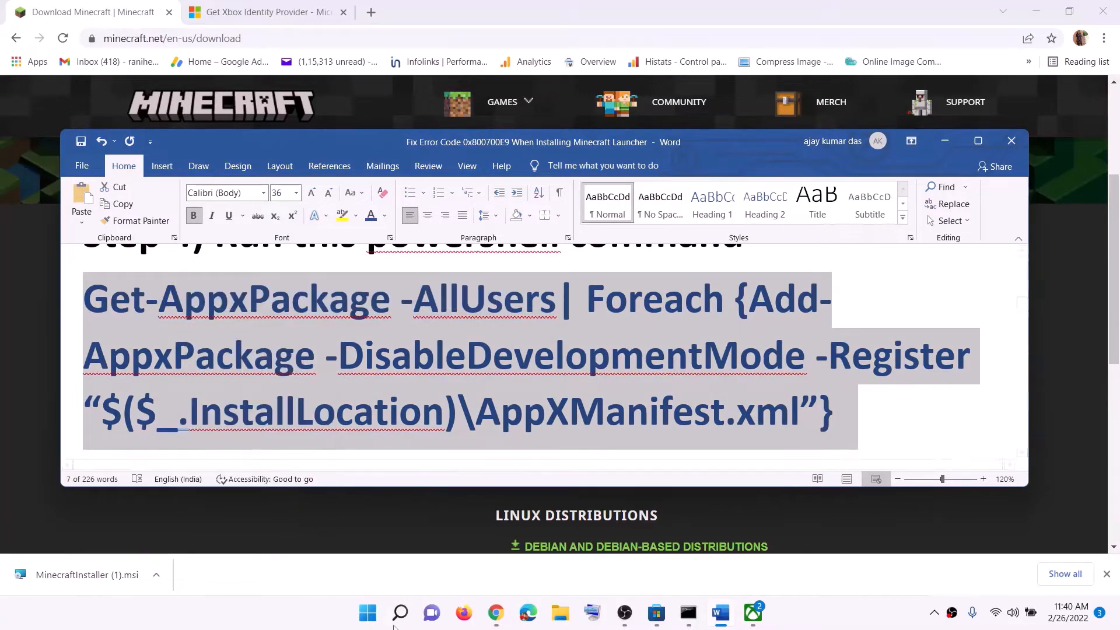
# Step: Search Windows for "powershell" and run Windows PowerShell as administrator
pyautogui.click(373, 618)
pyautogui.write('pow')
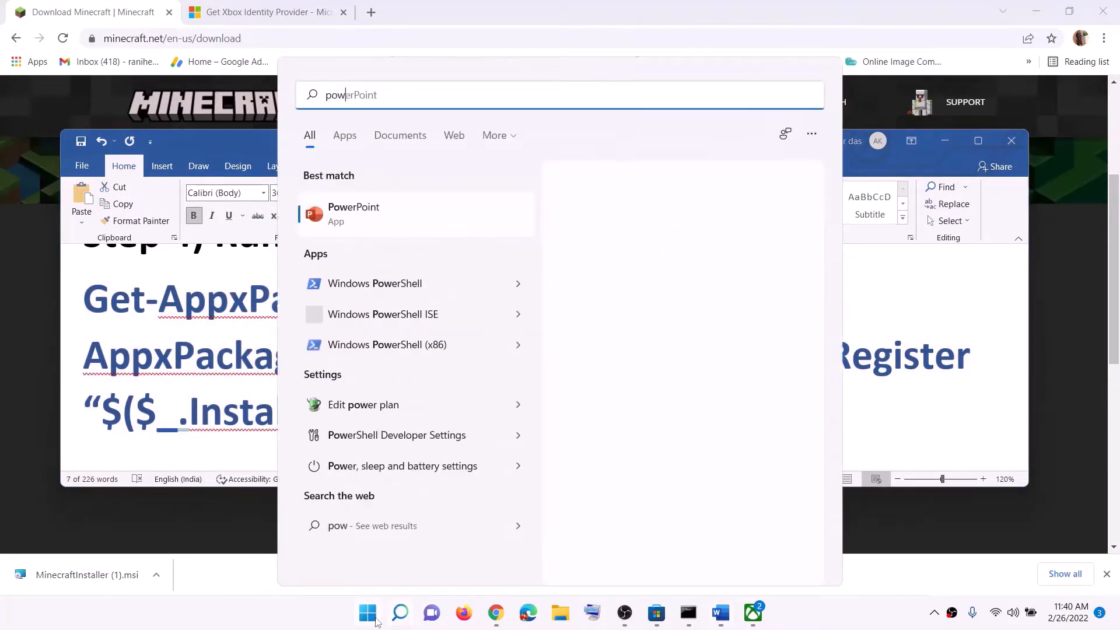
pyautogui.write('ershell')
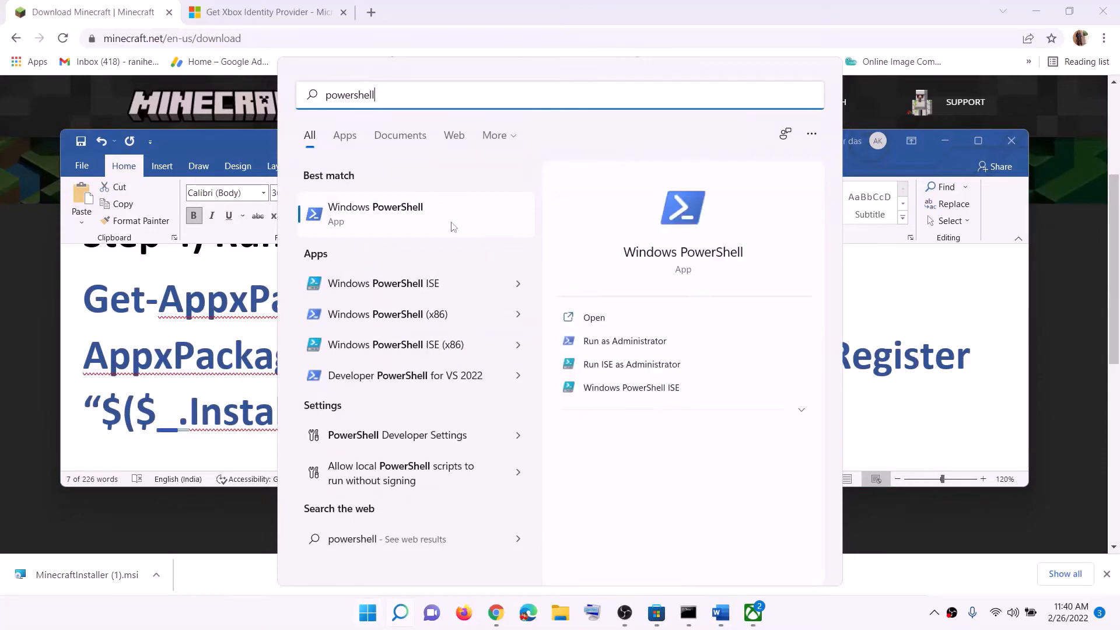
pyautogui.rightClick(450, 216)
pyautogui.click(515, 226)
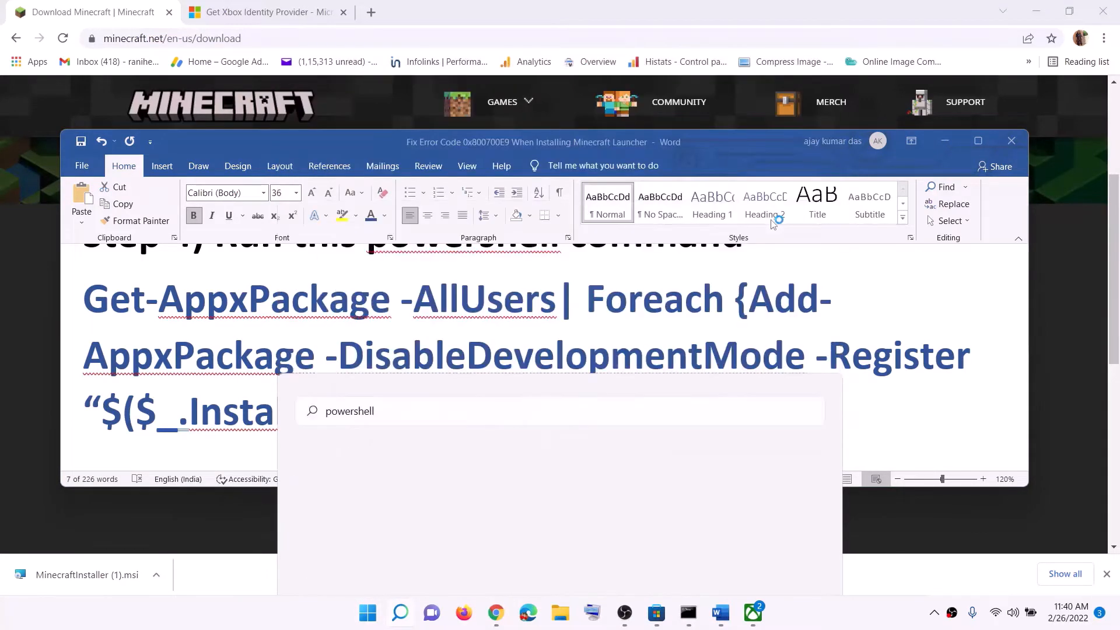
pyautogui.click(497, 418)
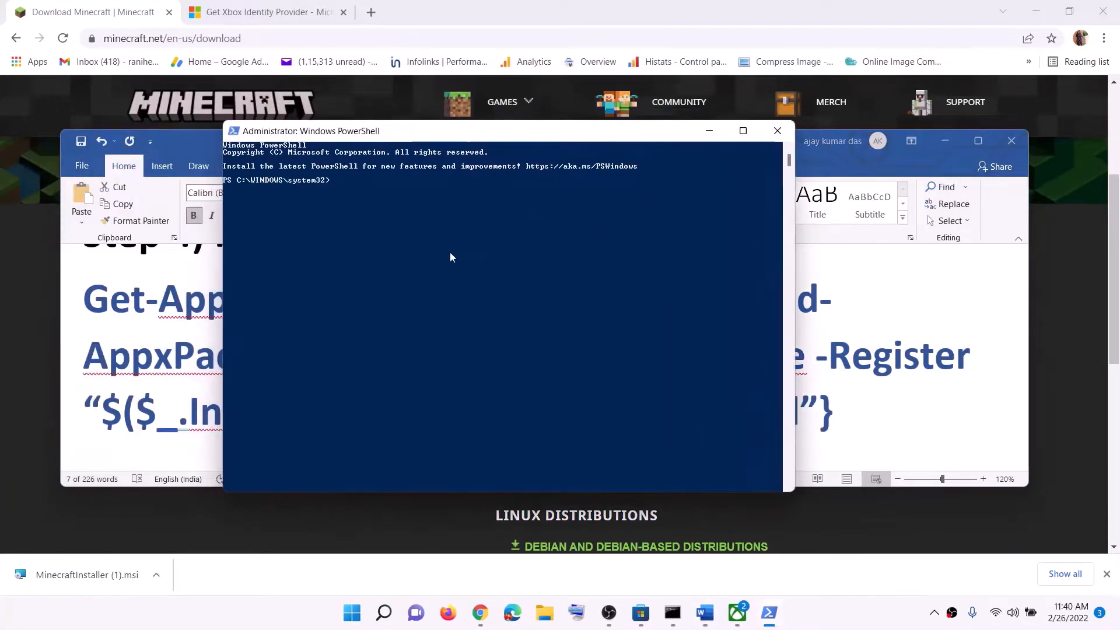
# Step: Run the copied Get-AppxPackage command in the administrator PowerShell window and close the window
pyautogui.hotkey('ctrl', 'v')
pyautogui.press('Return')
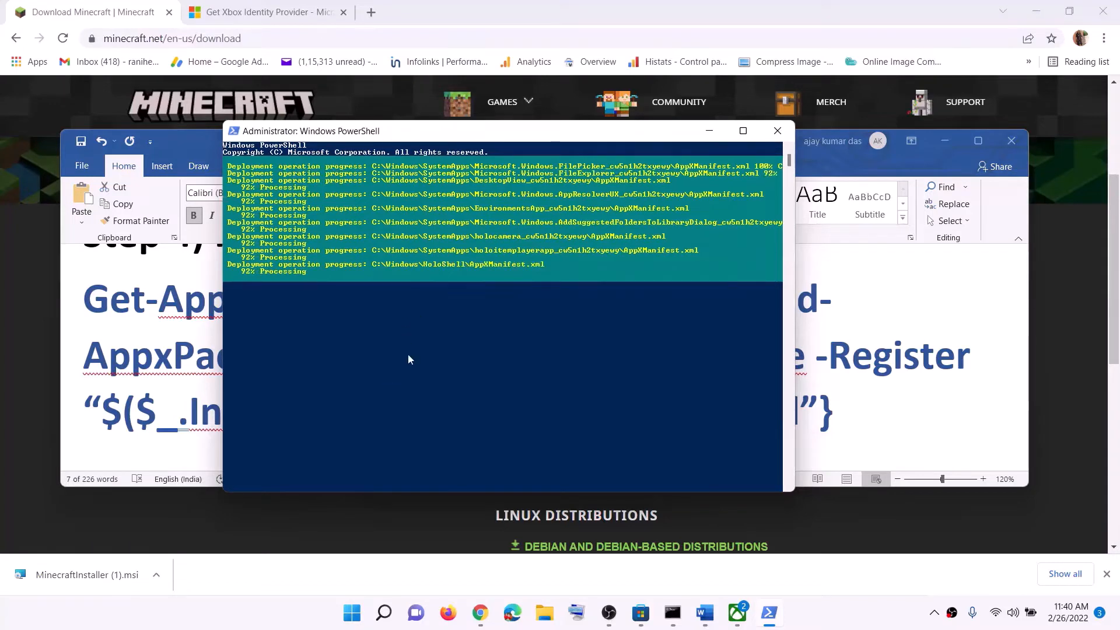
pyautogui.click(873, 618)
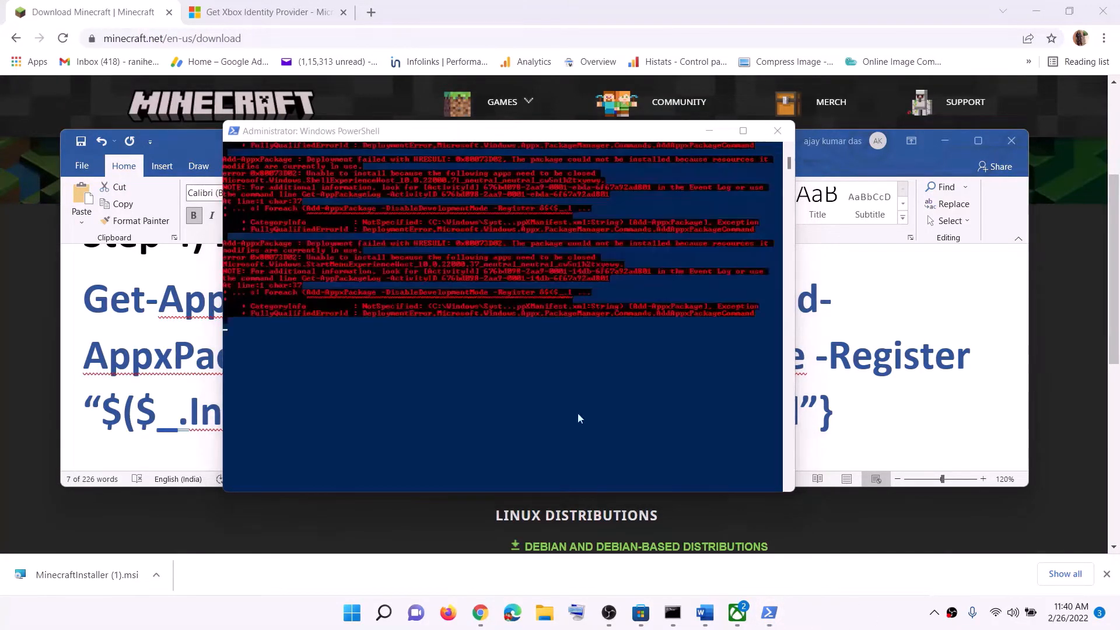
pyautogui.click(777, 131)
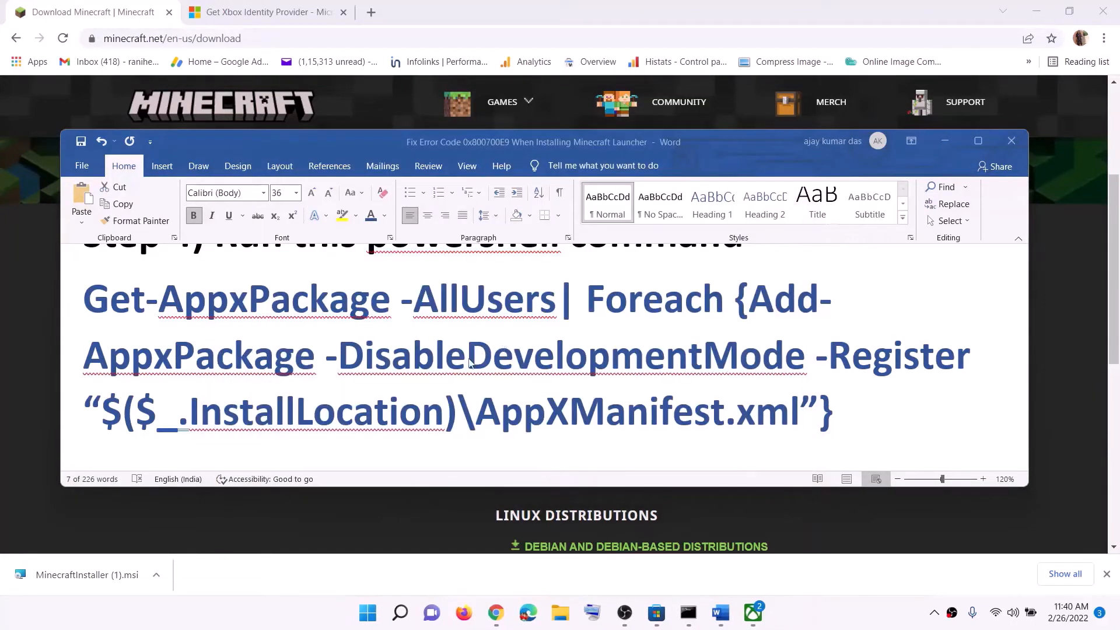
# Step: Read Step 5 in the Word document, switch to File Explorer and open the user's profile folder under C:\Users
pyautogui.scroll(-5, 470, 362)
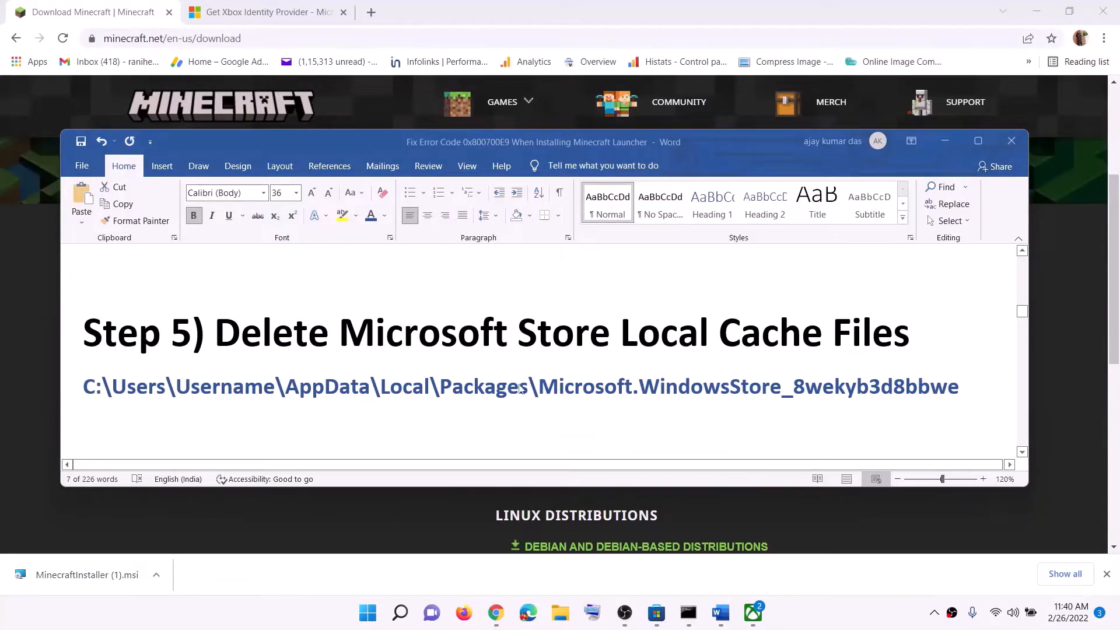
pyautogui.click(557, 620)
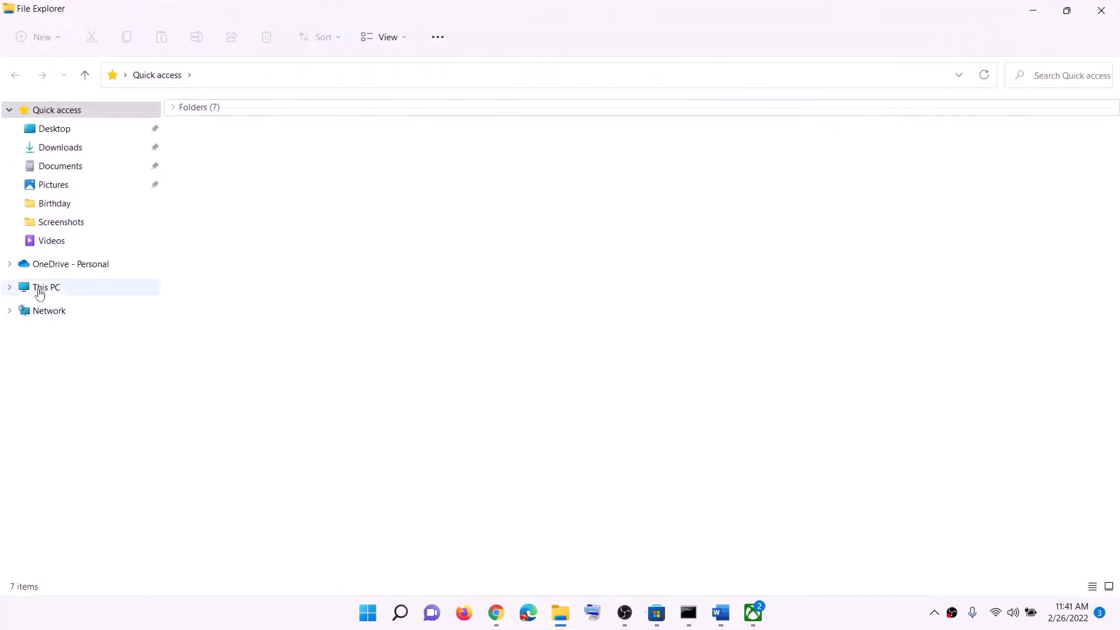
pyautogui.click(39, 290)
pyautogui.doubleClick(445, 243)
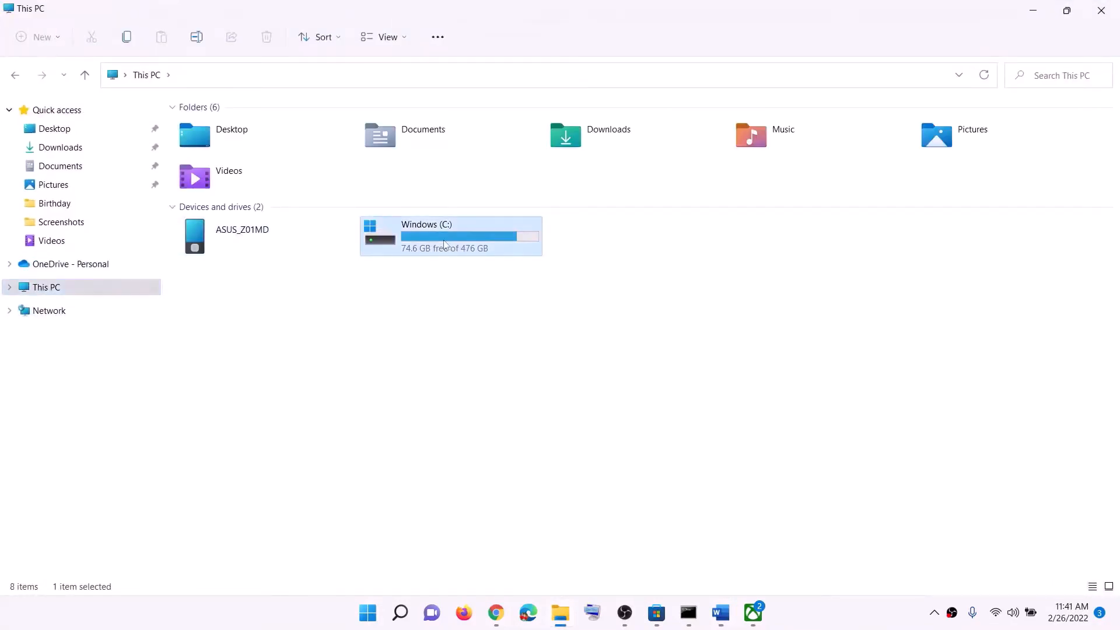
pyautogui.scroll(-3, 286, 480)
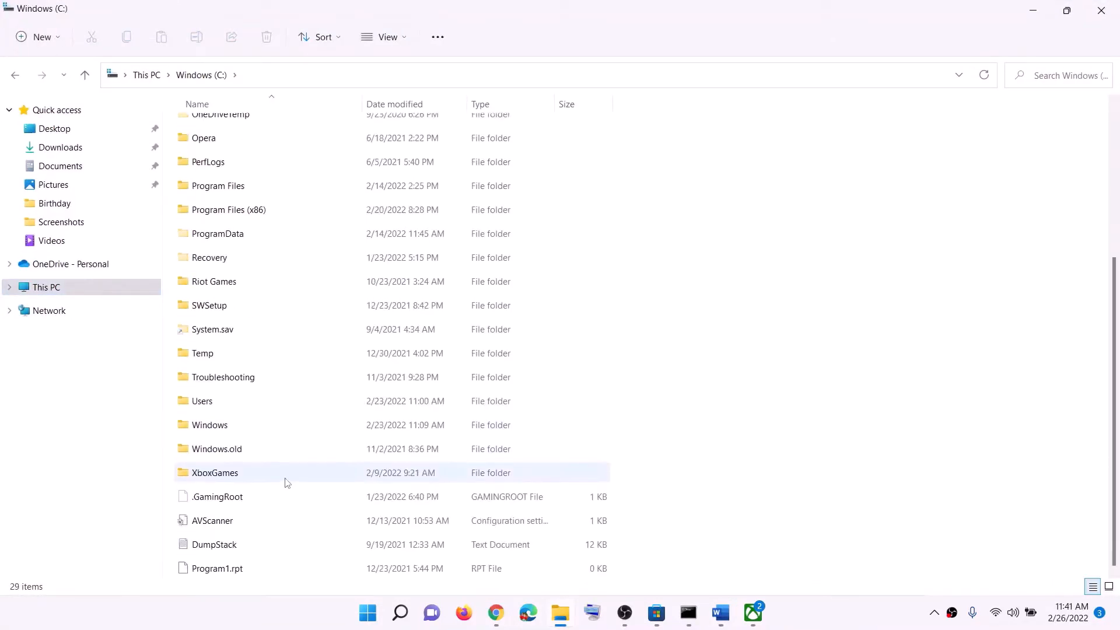
pyautogui.click(254, 406)
pyautogui.doubleClick(226, 407)
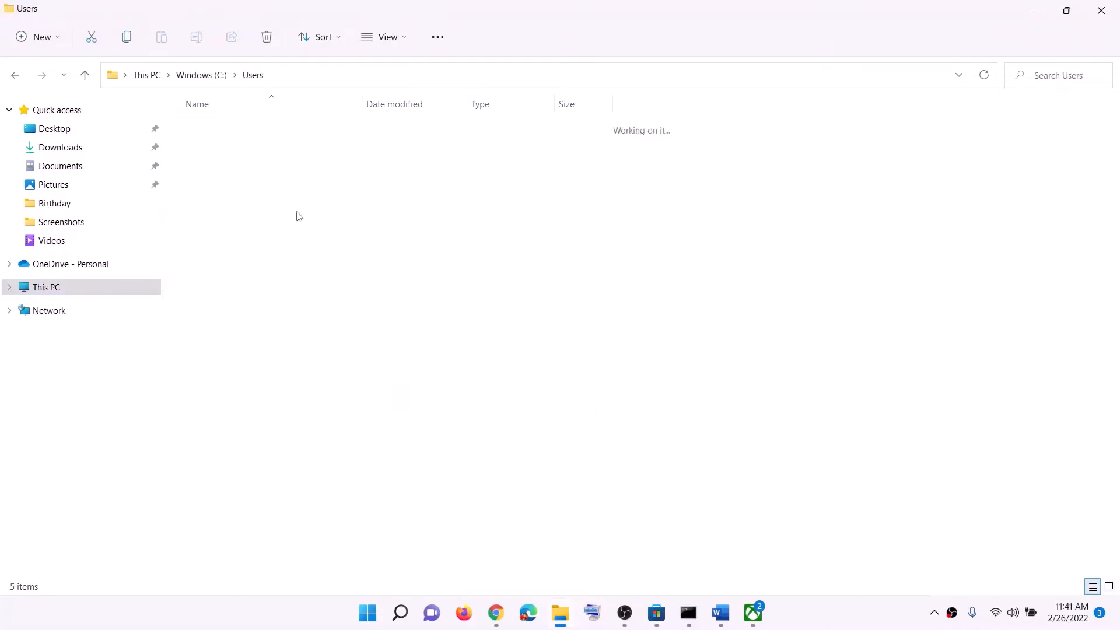
pyautogui.click(213, 227)
pyautogui.doubleClick(227, 226)
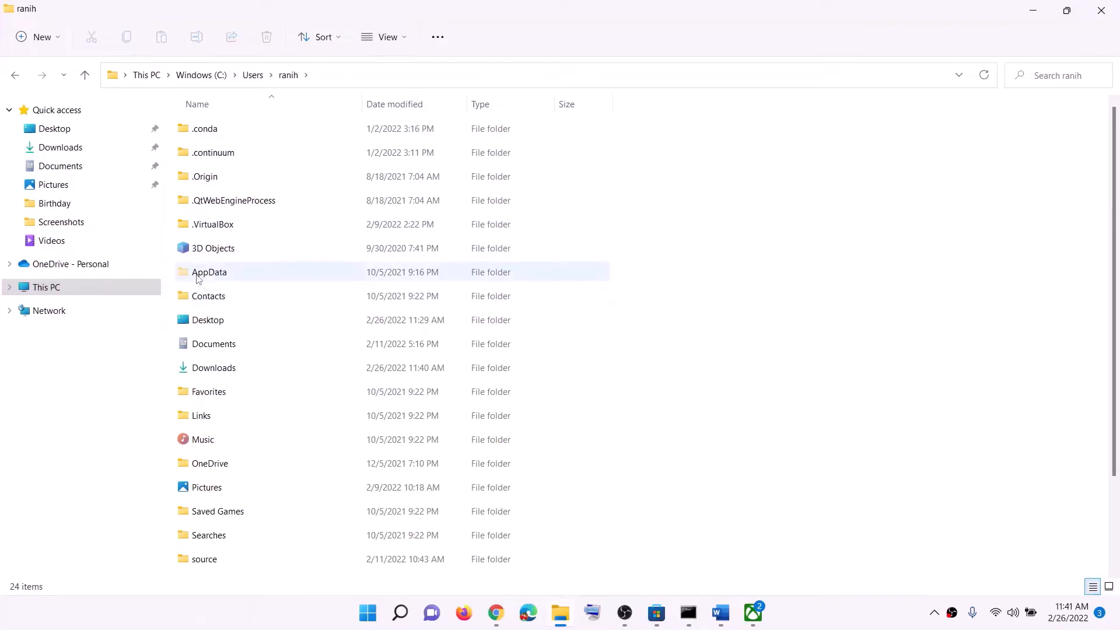
# Step: Check whether File Explorer is set to show hidden items so the AppData folder can be accessed
pyautogui.click(225, 279)
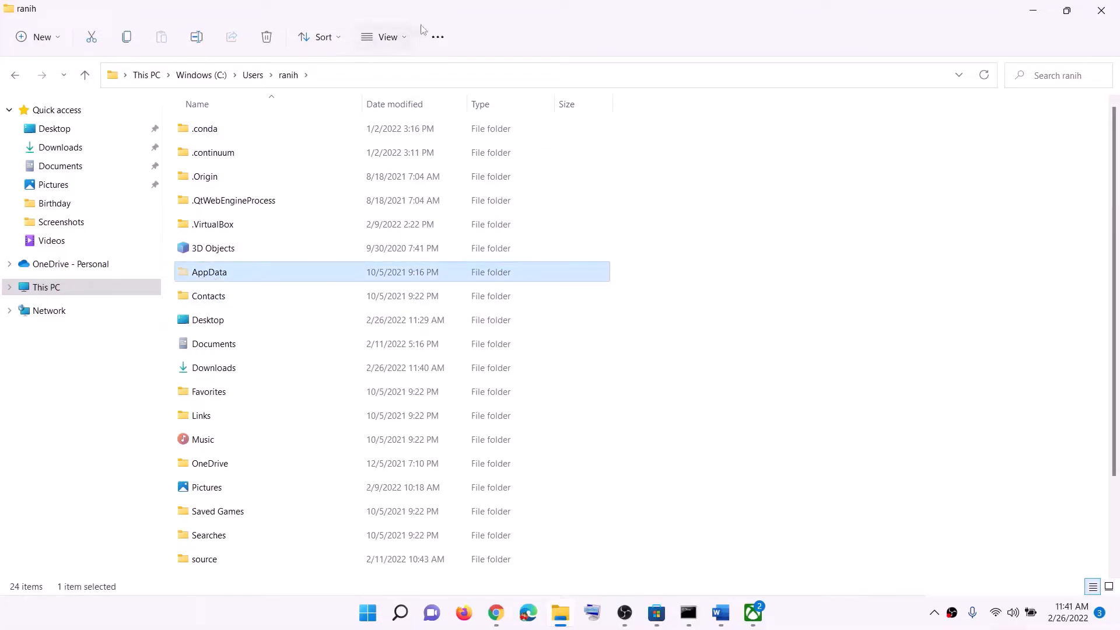
pyautogui.click(405, 38)
pyautogui.moveTo(400, 292)
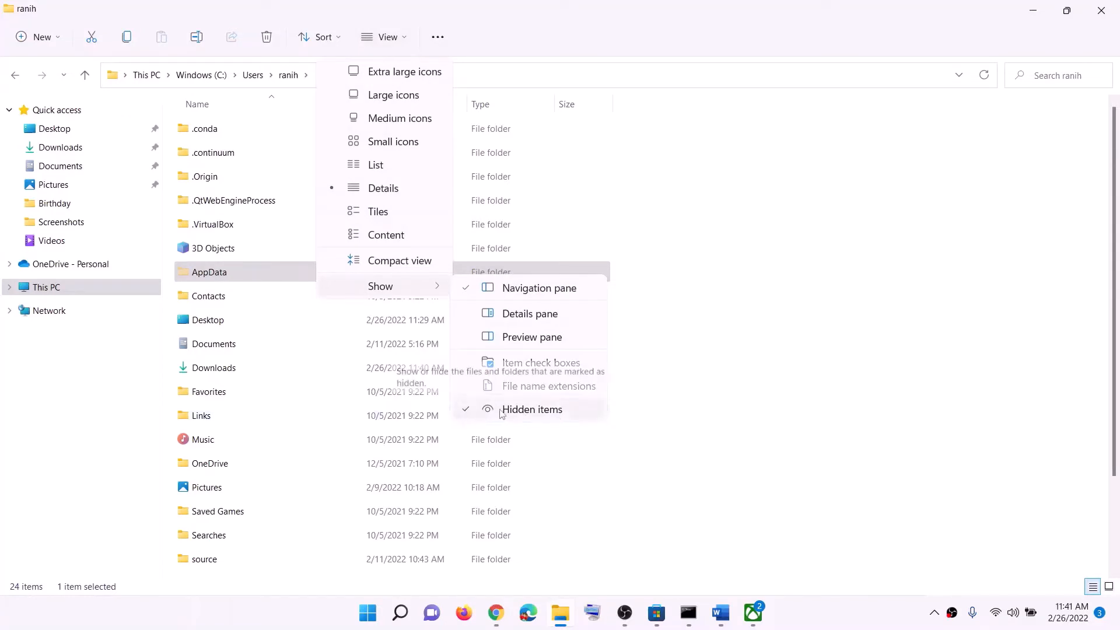
pyautogui.click(513, 28)
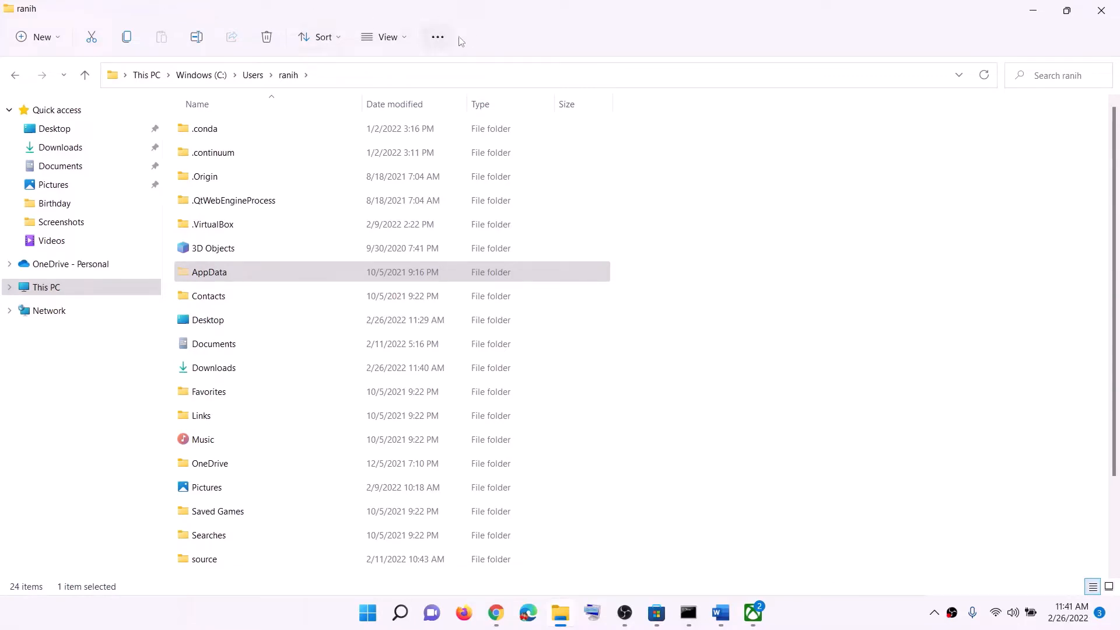
# Step: Open the AppData\Local\Packages folder inside the user's profile folder
pyautogui.click(219, 273)
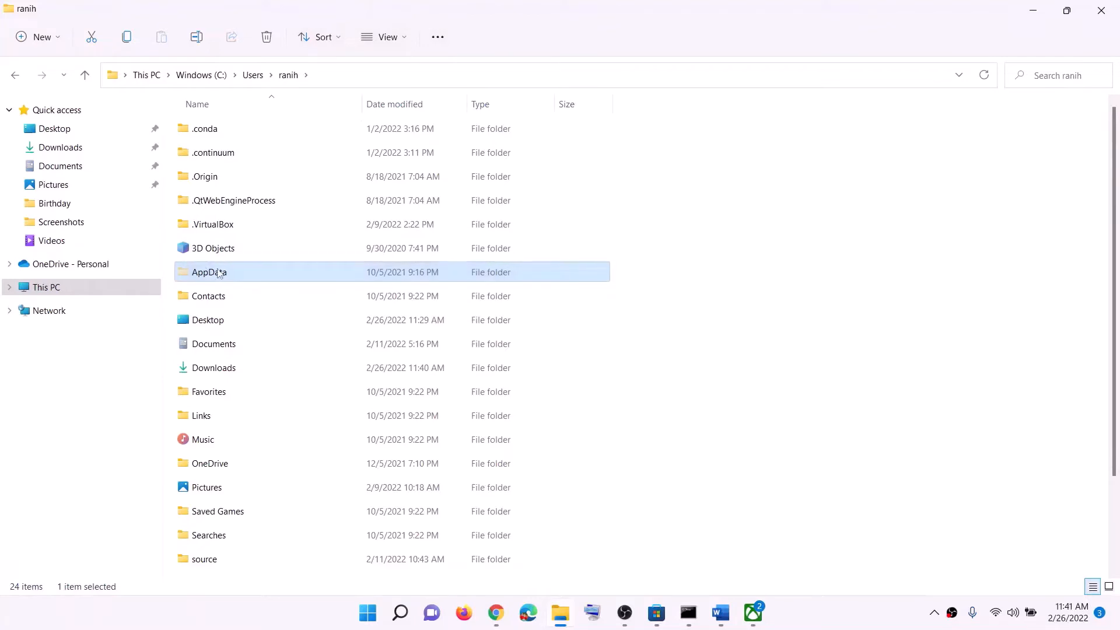
pyautogui.doubleClick(225, 272)
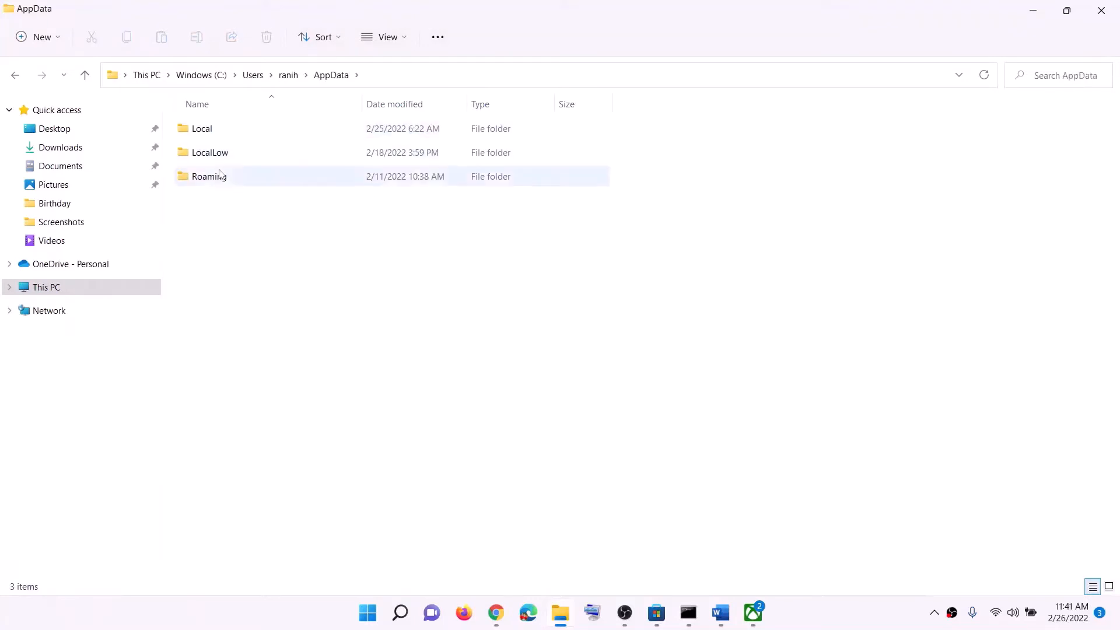
pyautogui.doubleClick(220, 137)
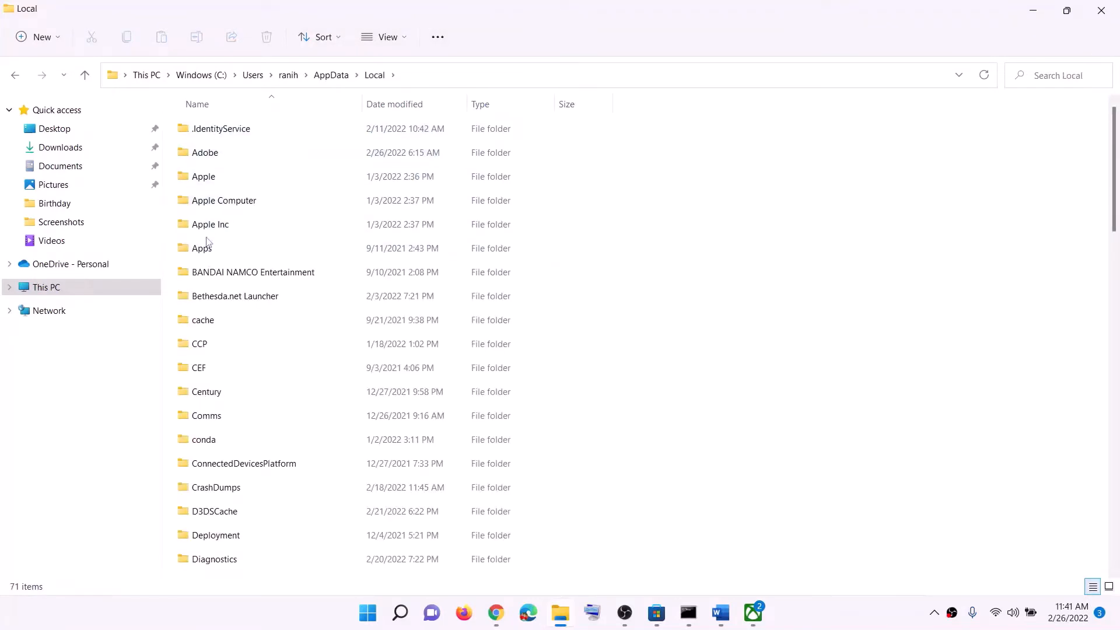
pyautogui.click(217, 225)
pyautogui.press('p')
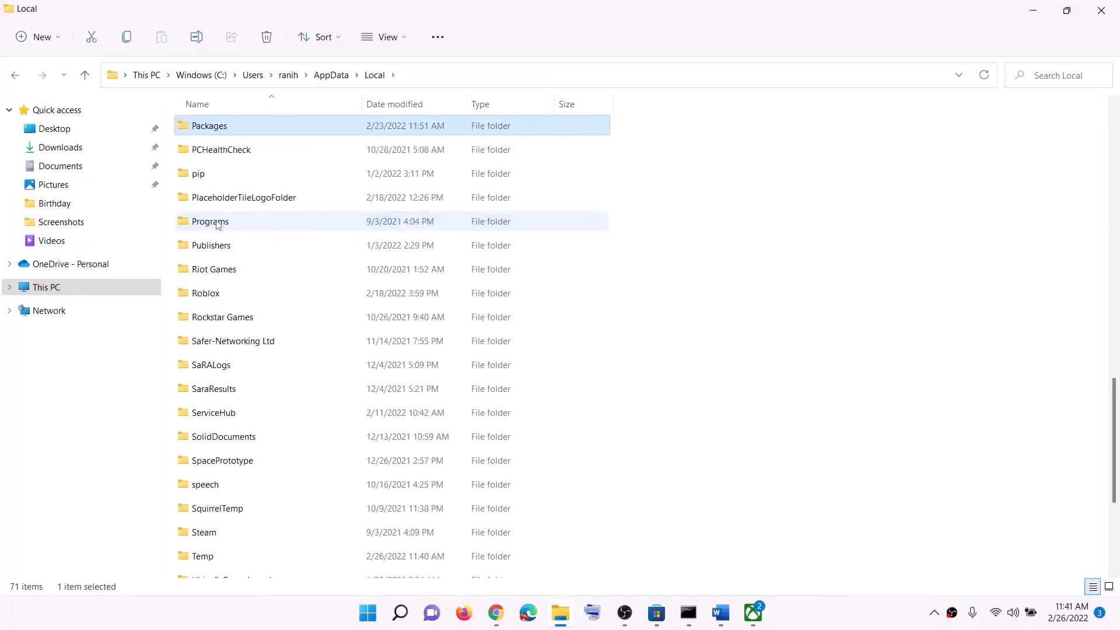
pyautogui.doubleClick(223, 127)
# Step: Find and open the Microsoft.WindowsStore_8wekyb3d8bbwe folder inside Packages
pyautogui.scroll(-20, 309, 443)
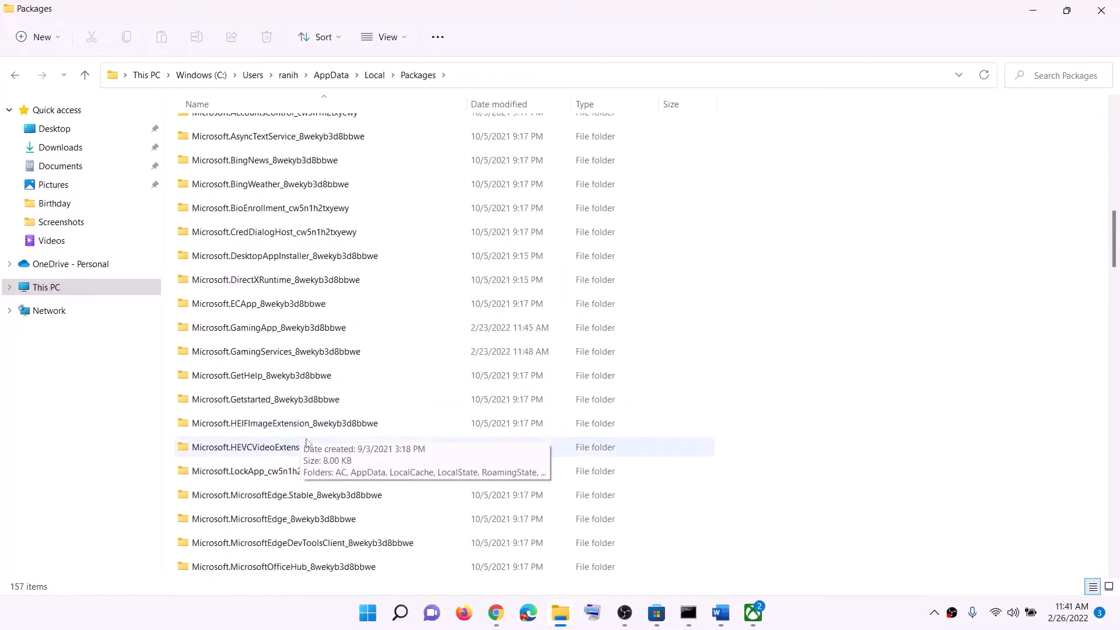
pyautogui.scroll(-10, 310, 443)
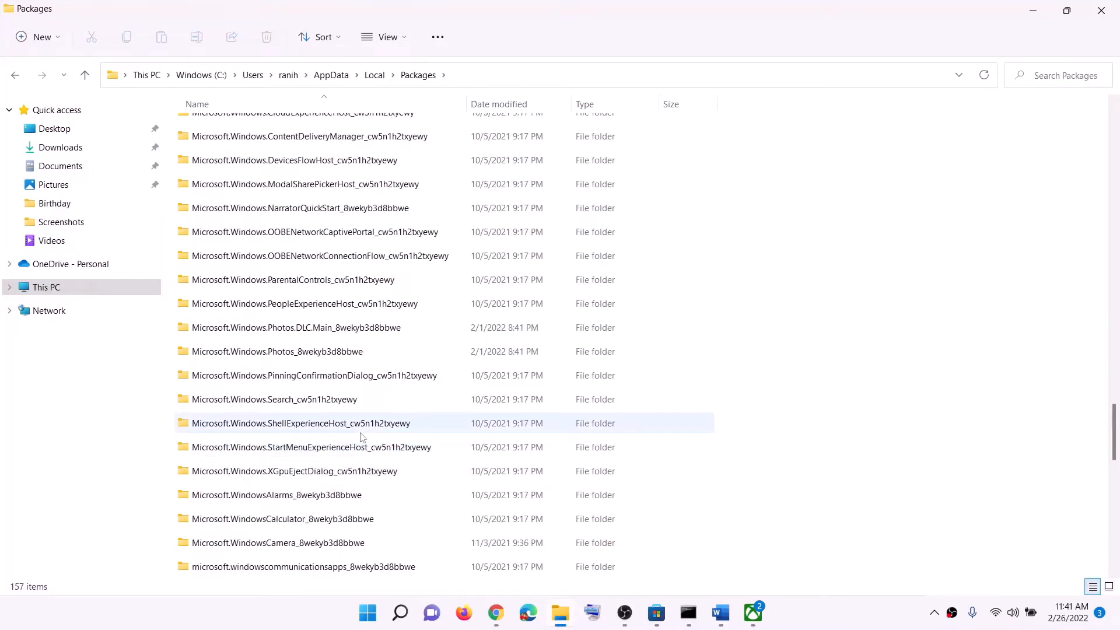
pyautogui.scroll(-3, 360, 434)
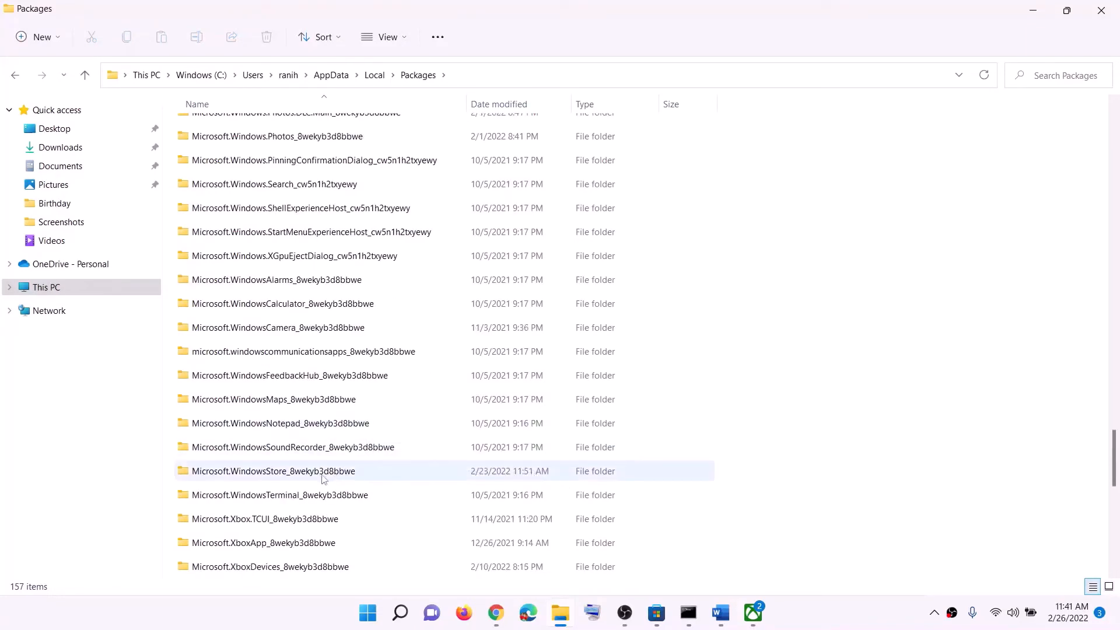
pyautogui.click(266, 477)
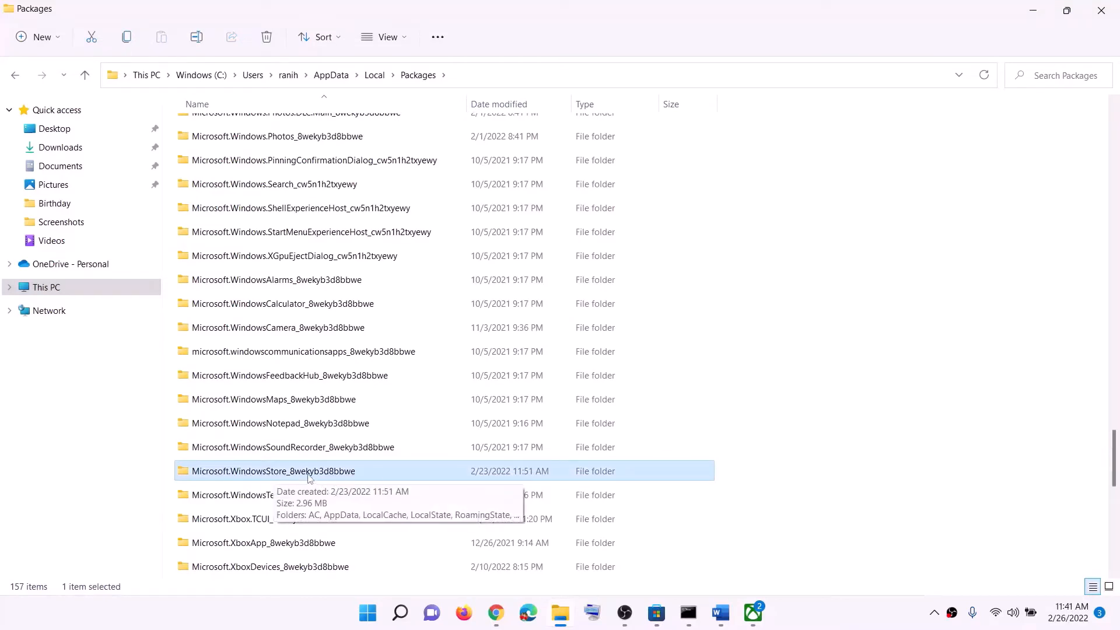
pyautogui.doubleClick(281, 477)
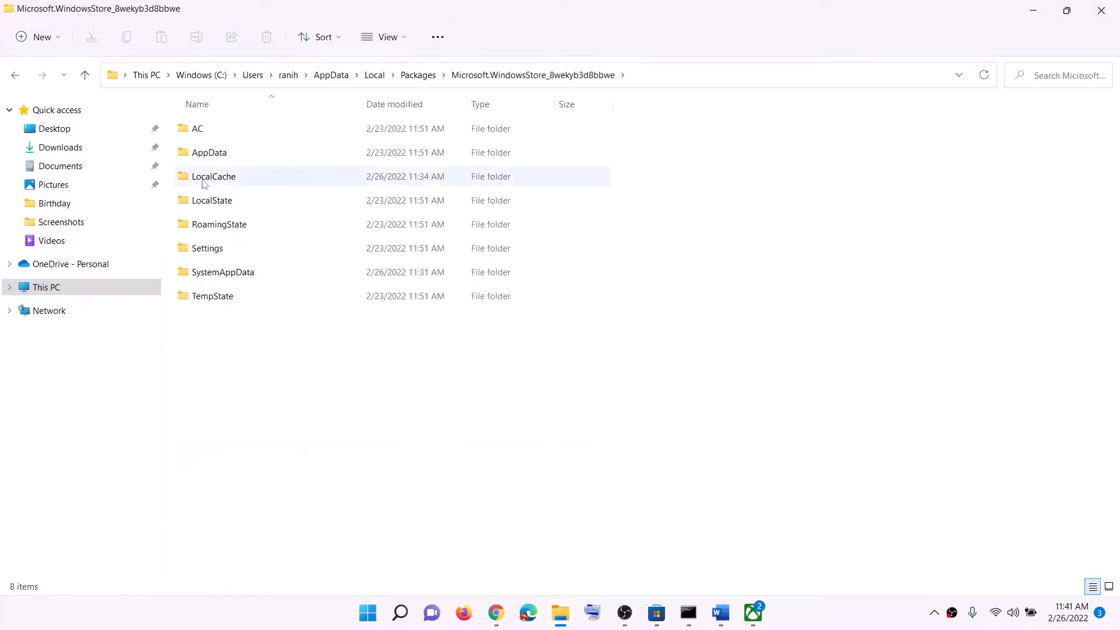
# Step: Try to delete the LocalCache folder of the Microsoft Store package, and close File Explorer
pyautogui.click(205, 181)
pyautogui.rightClick(235, 184)
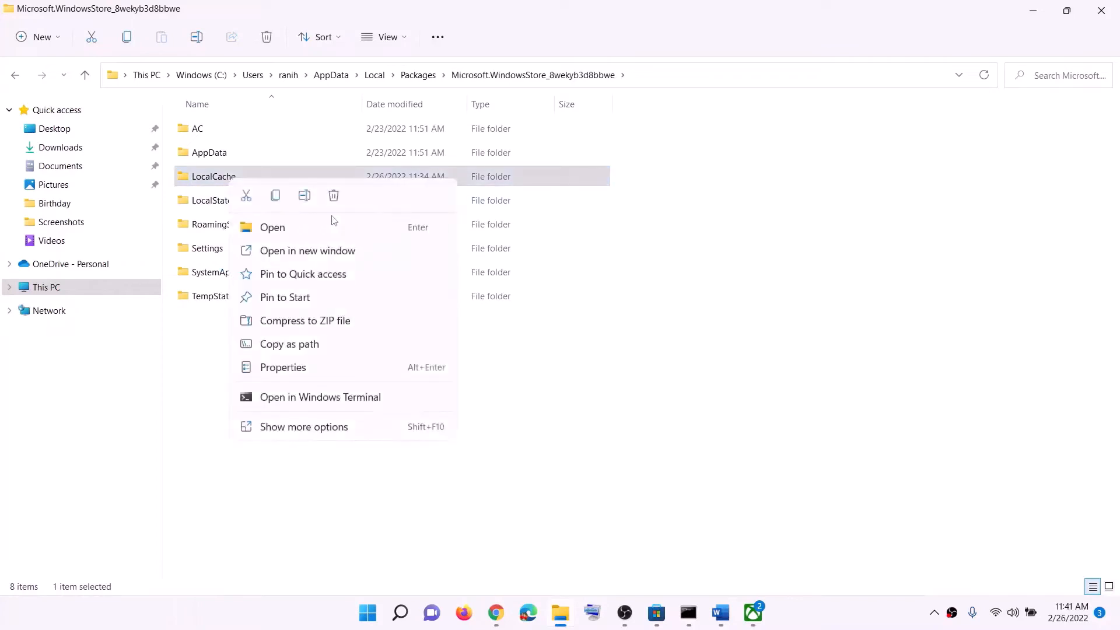
pyautogui.click(333, 196)
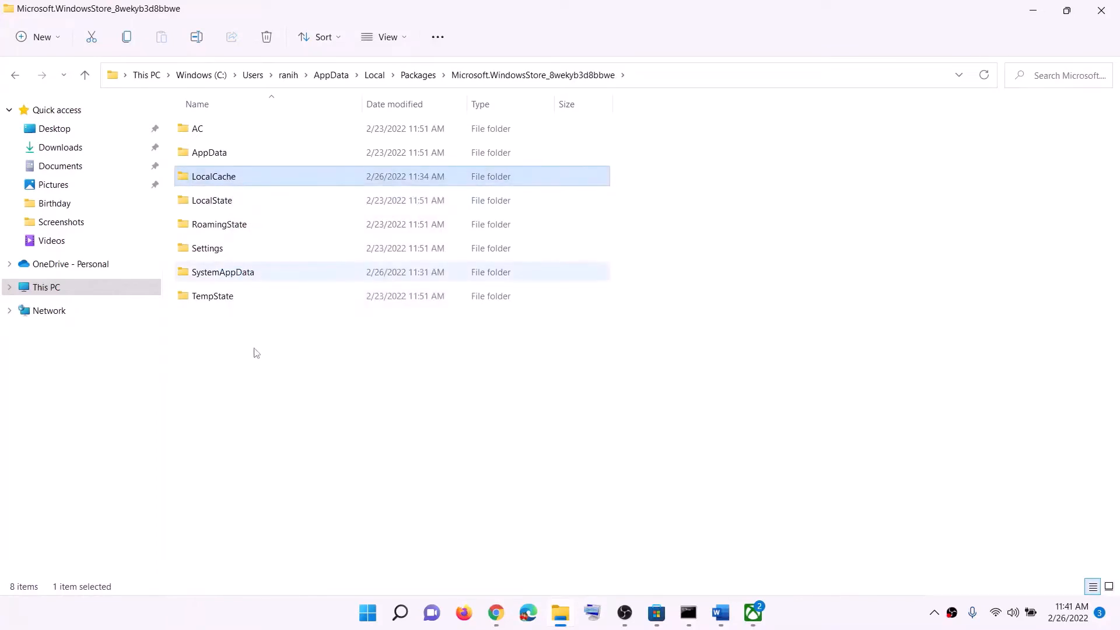
pyautogui.click(1105, 15)
# Step: Go to Step 6 in the Word document, search Windows for "store" and open the Microsoft Store app settings
pyautogui.scroll(-3, 367, 374)
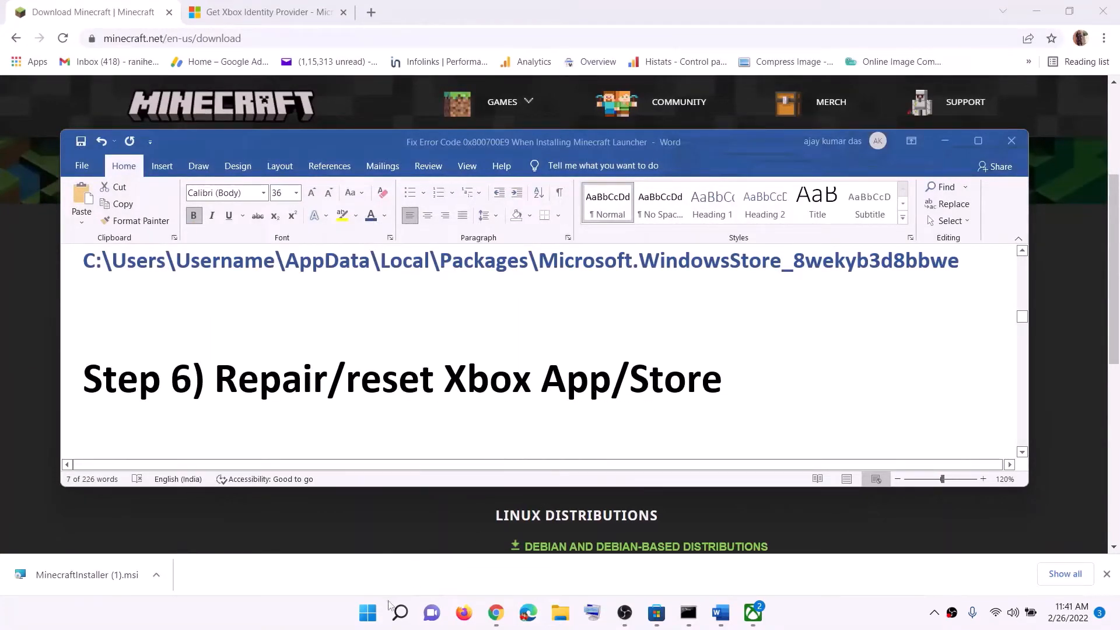
pyautogui.click(368, 615)
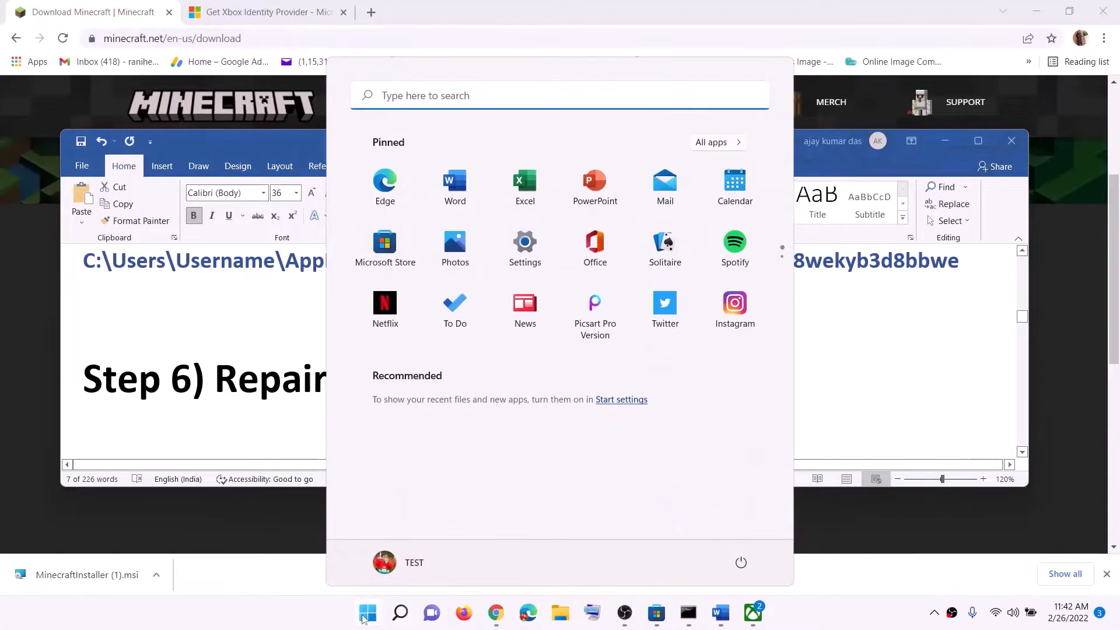
pyautogui.write('store')
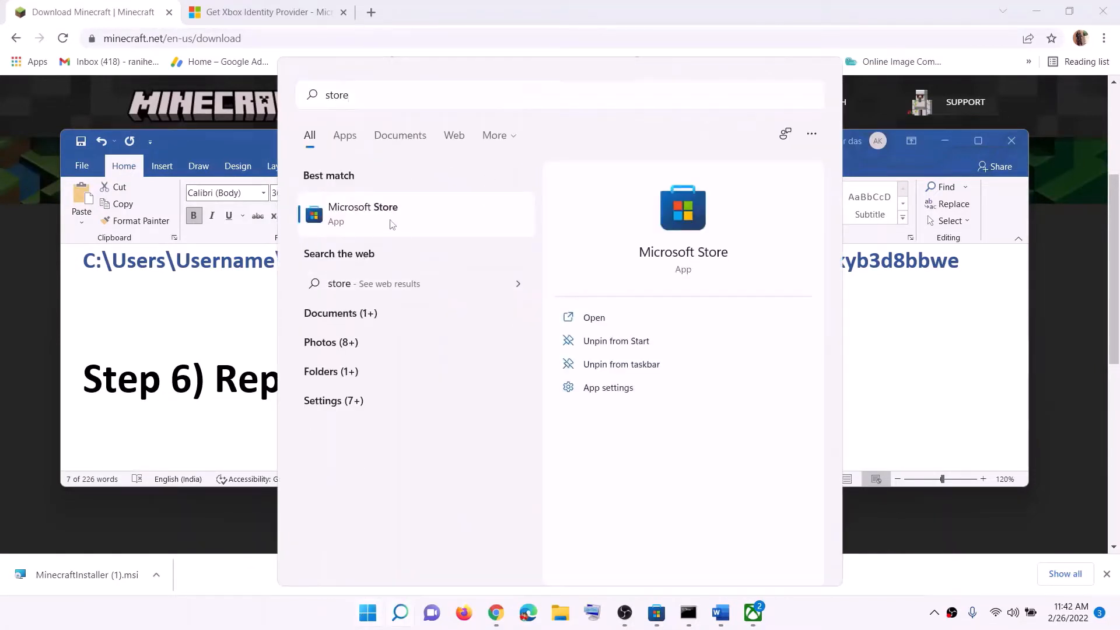
pyautogui.rightClick(391, 224)
pyautogui.click(460, 294)
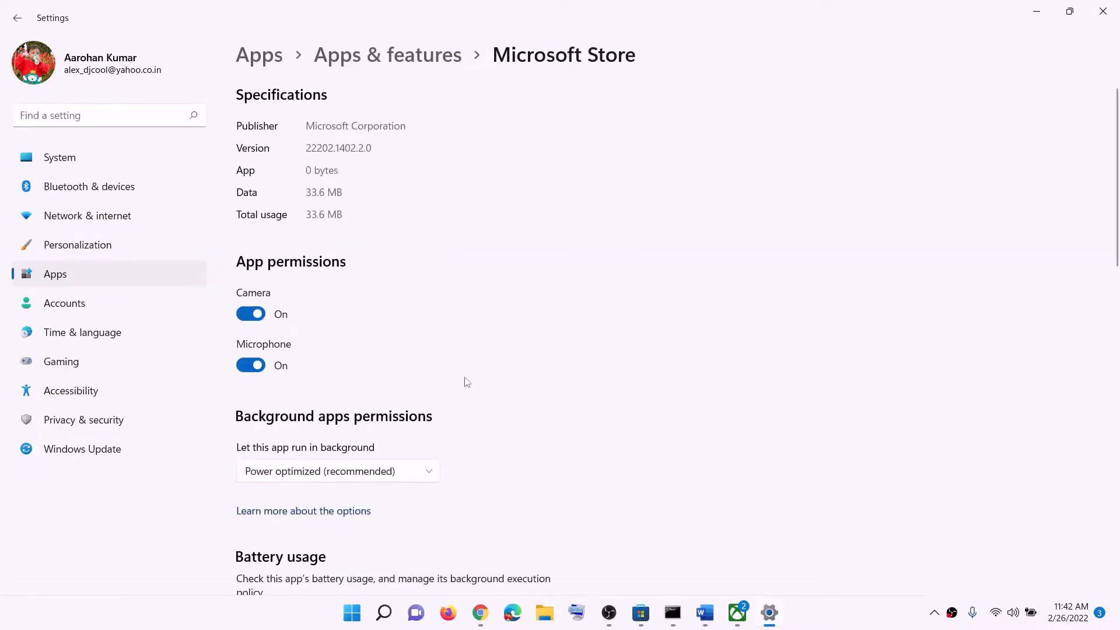
# Step: Repair the Microsoft Store app, and reset it, confirming deletion of its data
pyautogui.scroll(-10, 455, 385)
pyautogui.click(279, 267)
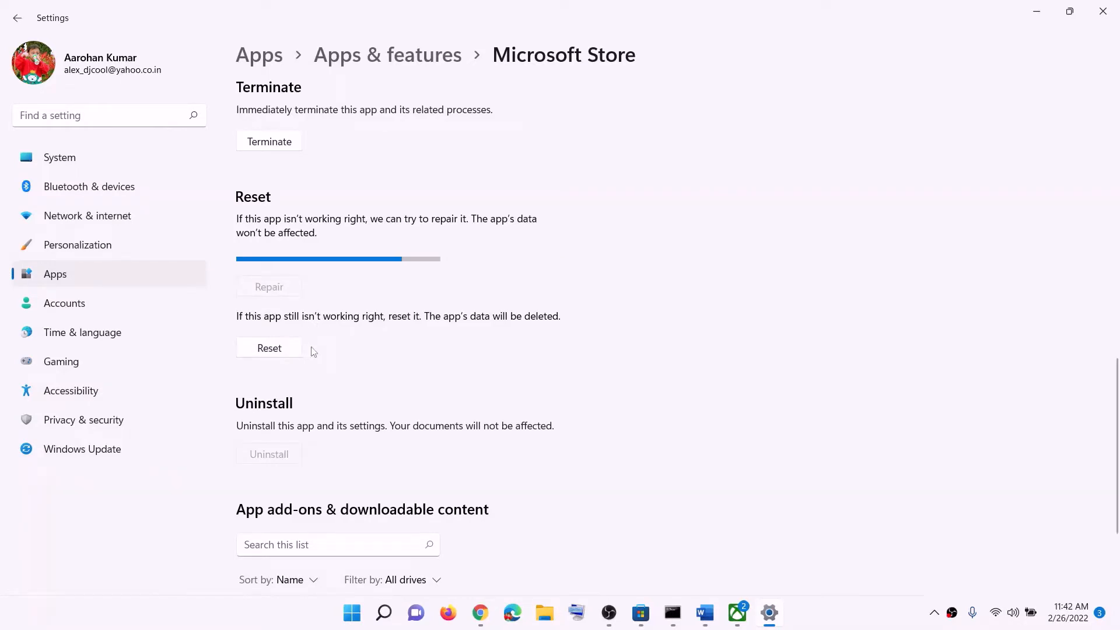
pyautogui.click(283, 349)
pyautogui.click(322, 318)
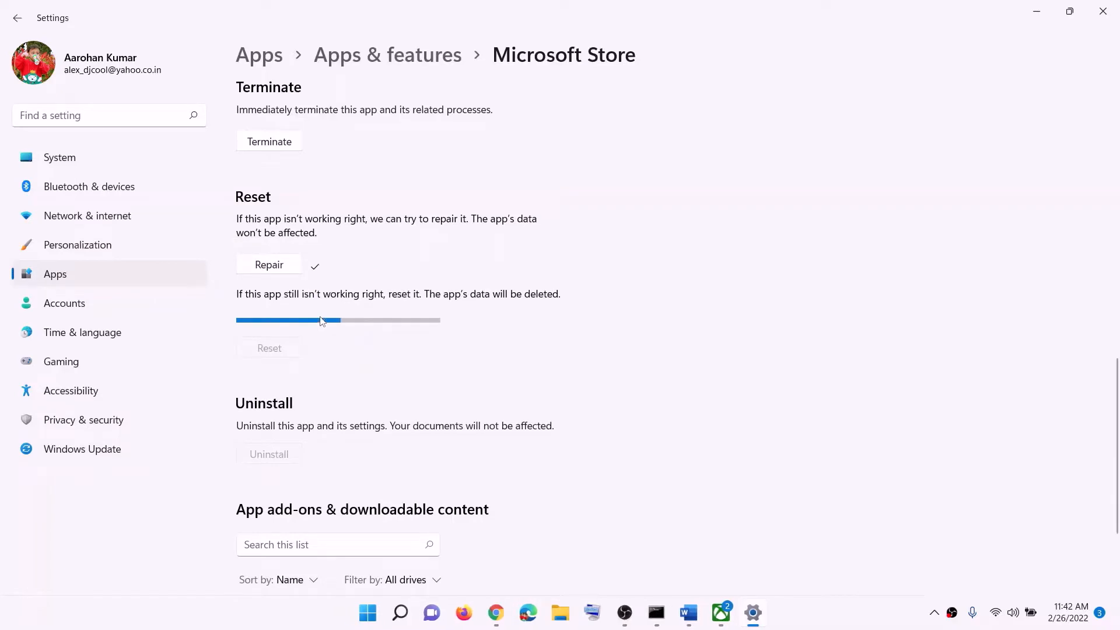
# Step: Search Windows for "xbox" and open the app settings of the Xbox app
pyautogui.click(369, 613)
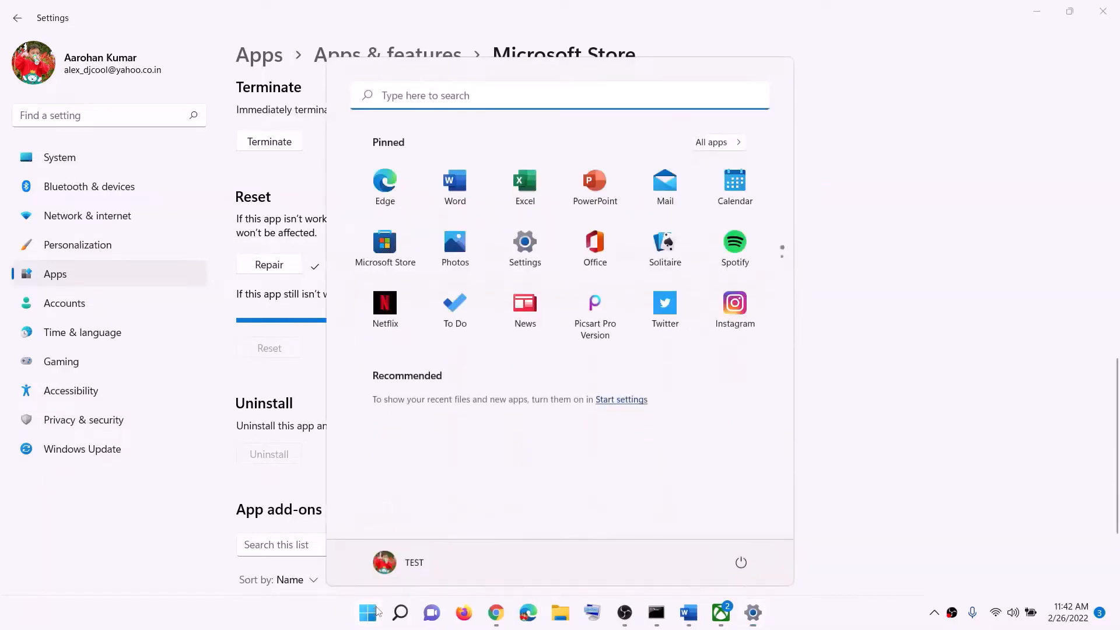
pyautogui.write('xbox')
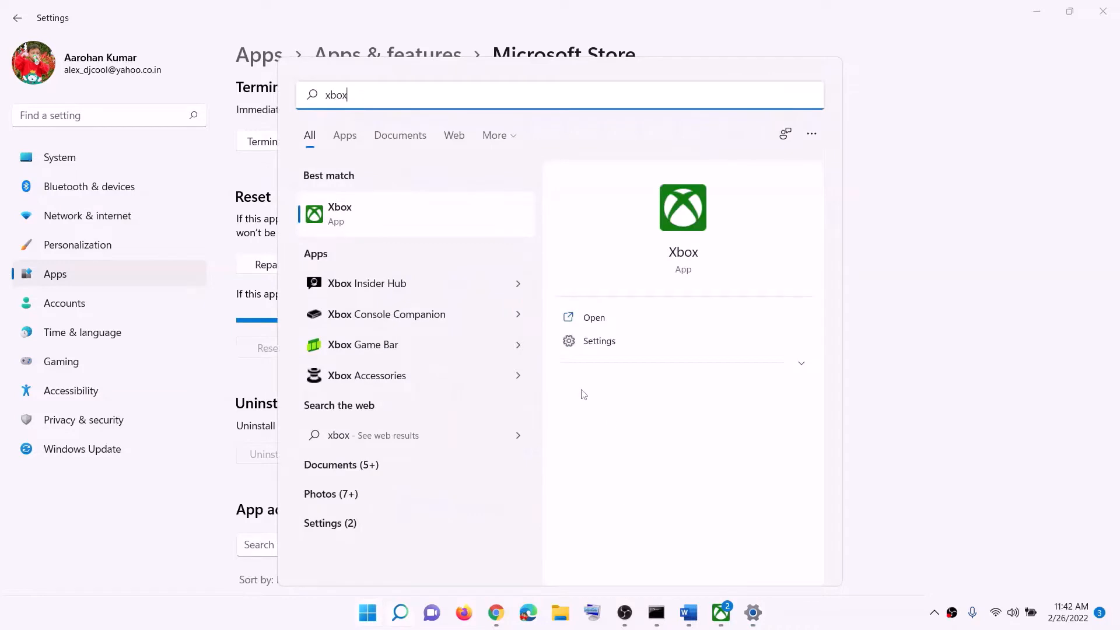
pyautogui.rightClick(348, 219)
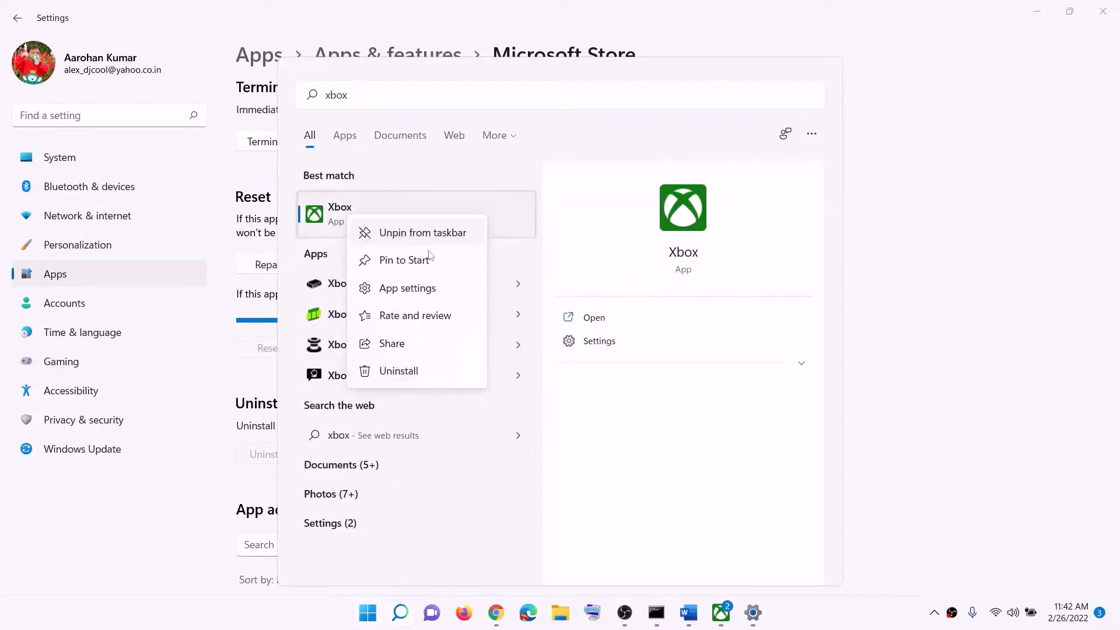
pyautogui.click(412, 288)
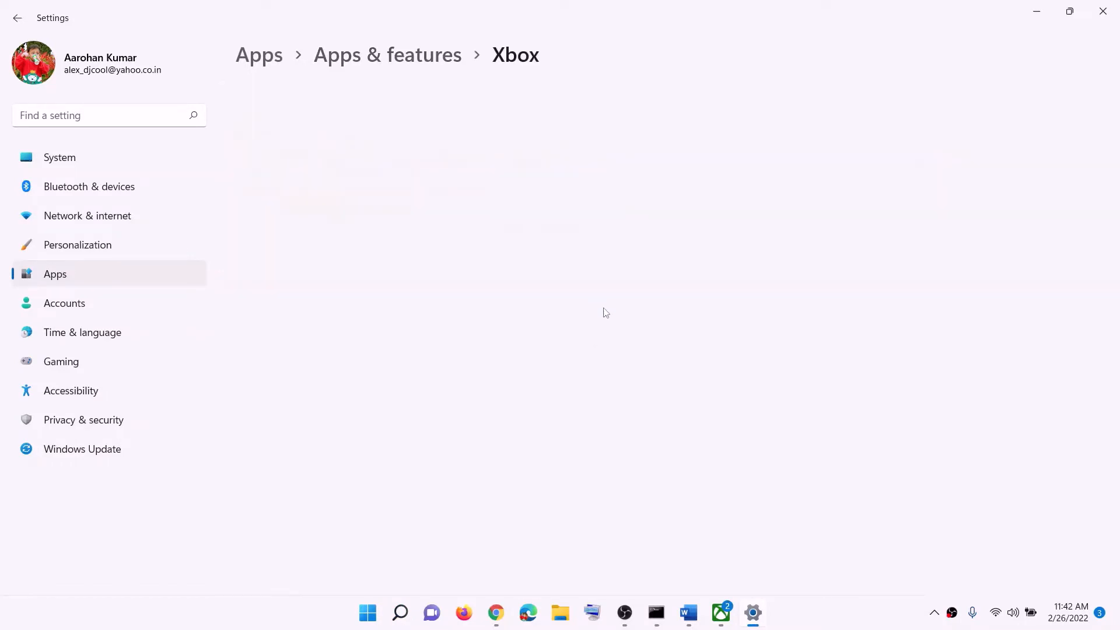
# Step: Repair the Xbox app, and reset it, confirming deletion of its data
pyautogui.scroll(-10, 519, 372)
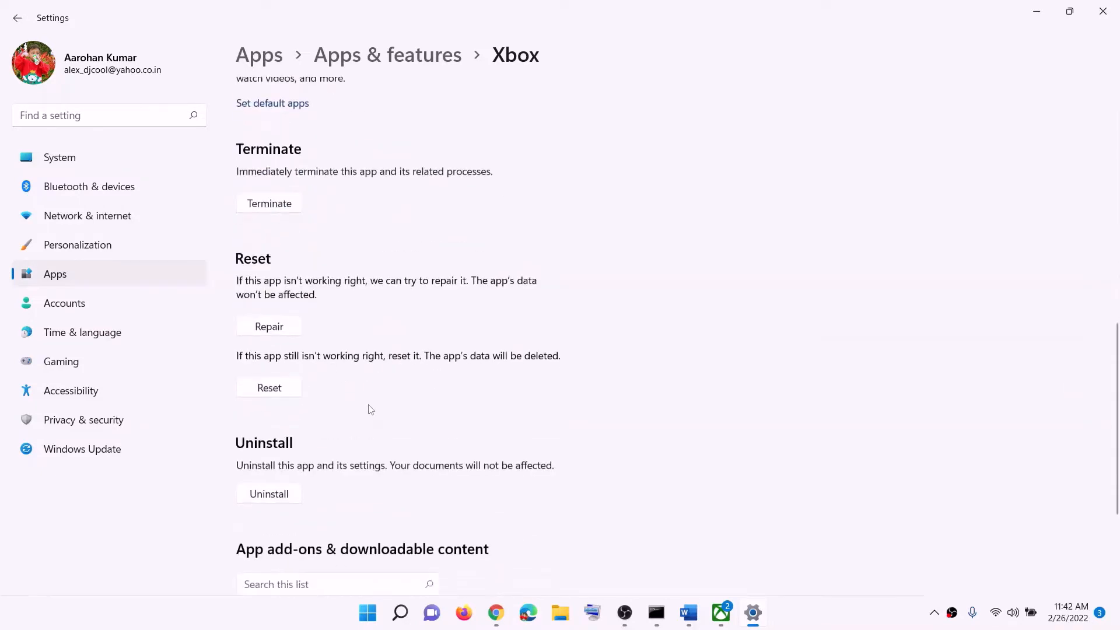
pyautogui.click(278, 326)
pyautogui.click(270, 389)
pyautogui.click(337, 351)
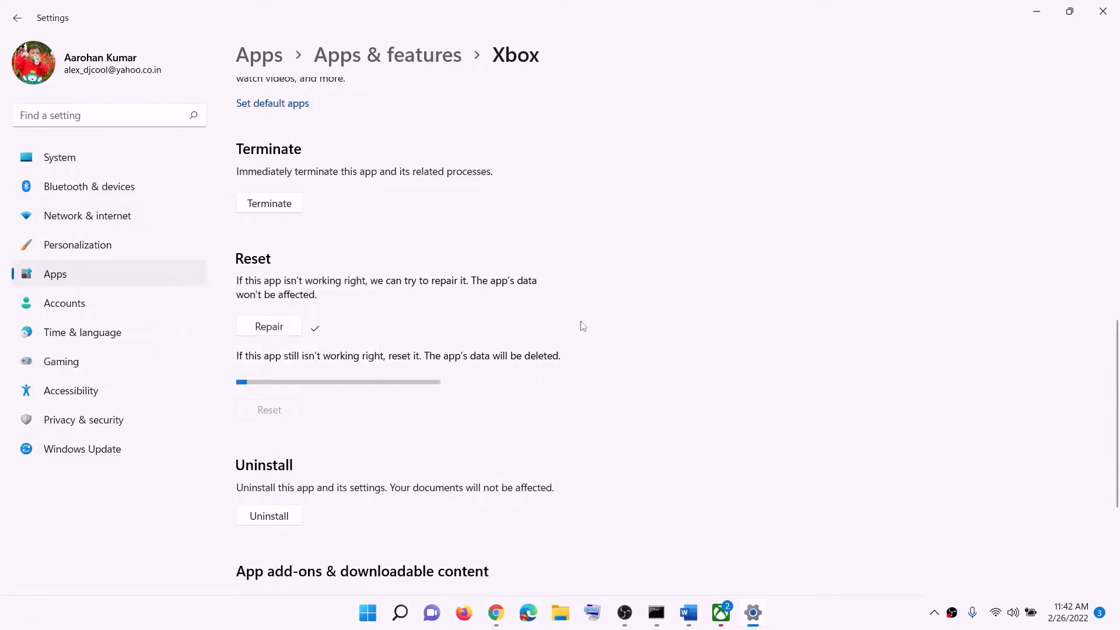
# Step: Switch to the Word document and highlight the Step 7 text about updating the Xbox App/Store from the store library
pyautogui.click(689, 612)
pyautogui.scroll(-2, 364, 377)
pyautogui.moveTo(363, 376); pyautogui.dragTo(641, 384)
pyautogui.keyDown('shift'); pyautogui.click(948, 383); pyautogui.keyUp('shift')
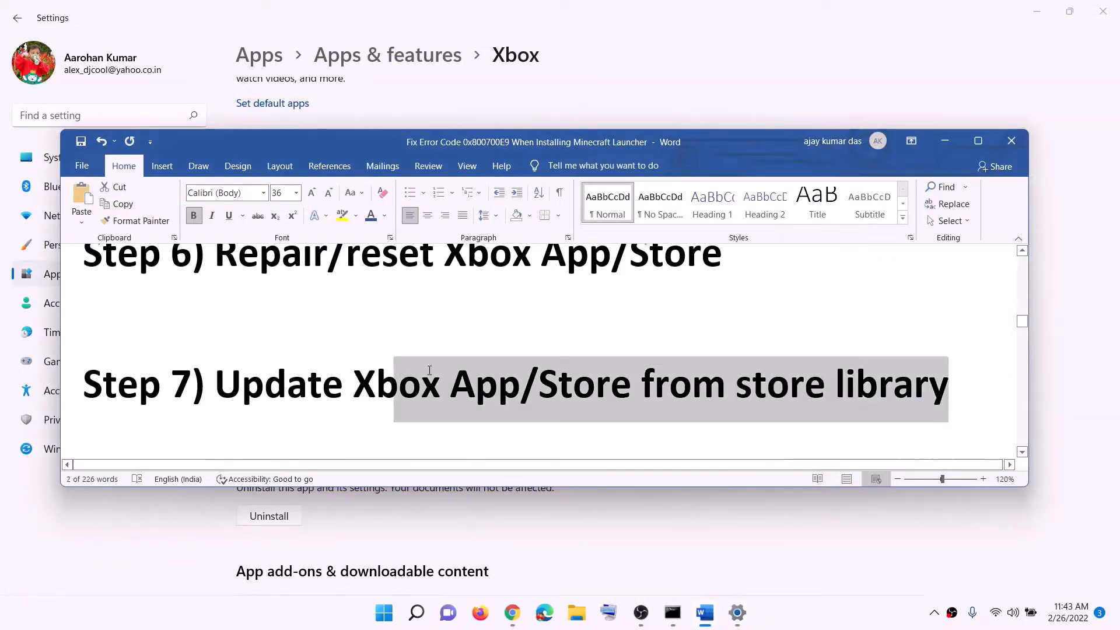
# Step: Open the Microsoft Store in a maximized window and show its library with the available app updates
pyautogui.click(382, 614)
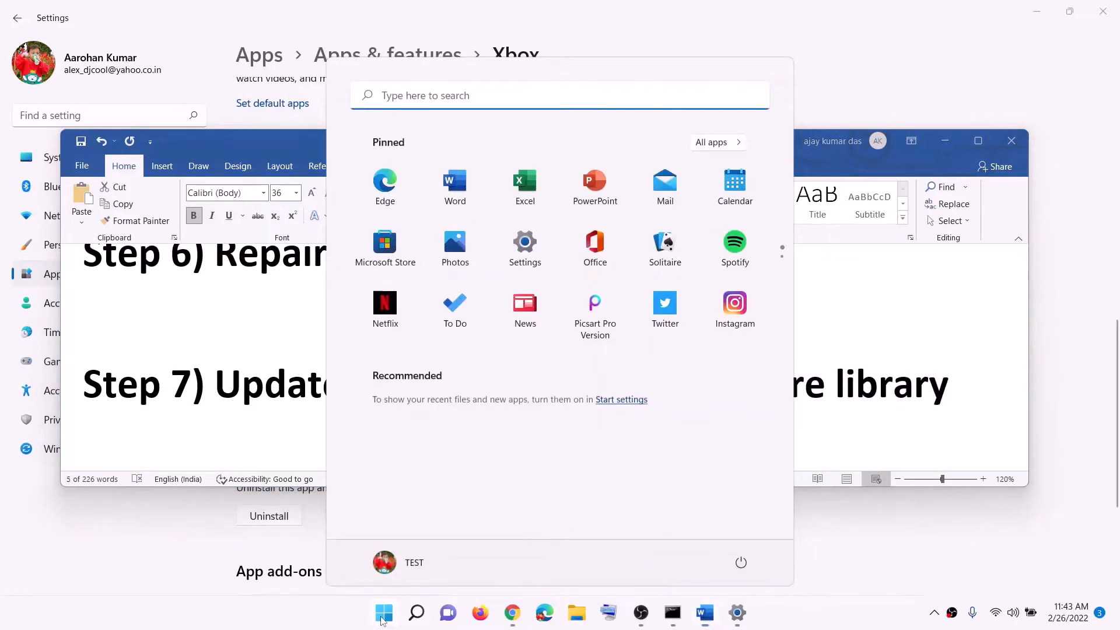
pyautogui.write('sto')
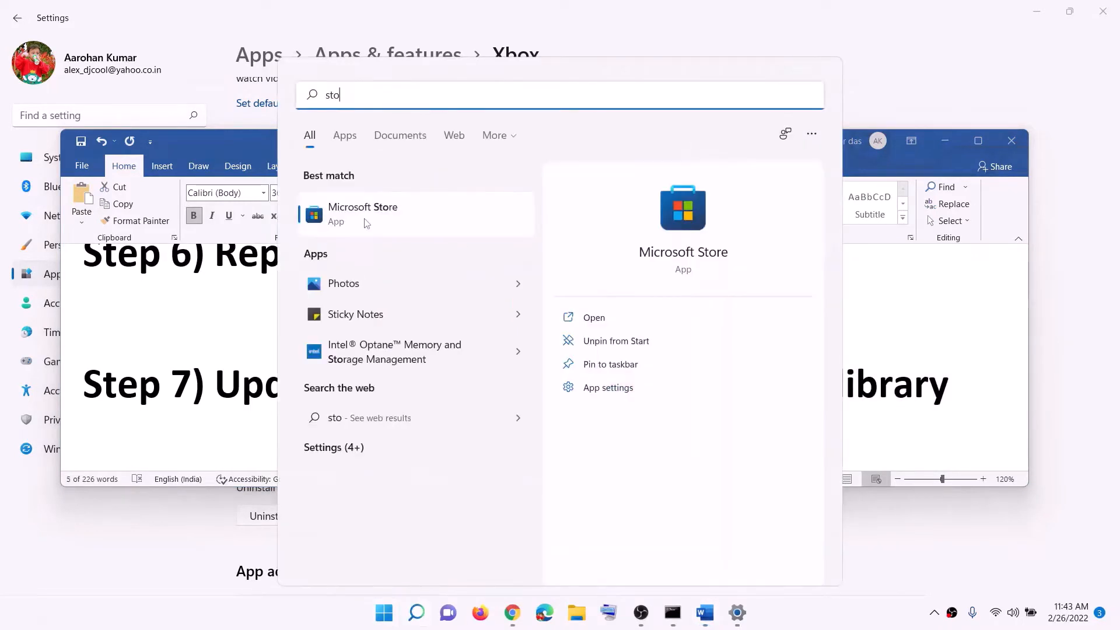
pyautogui.click(366, 224)
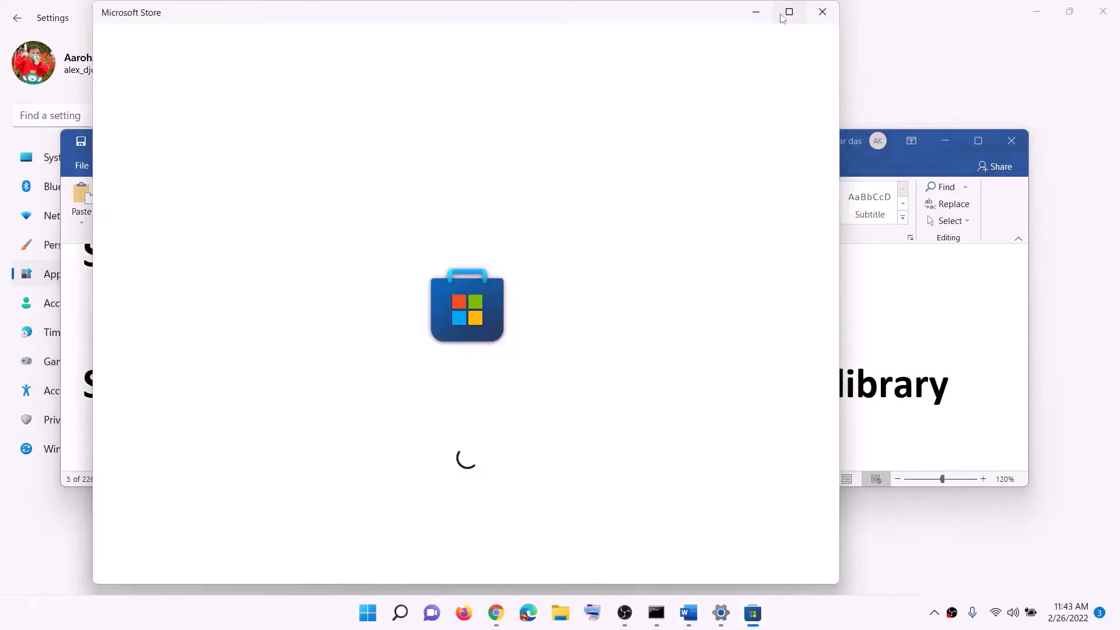
pyautogui.click(782, 17)
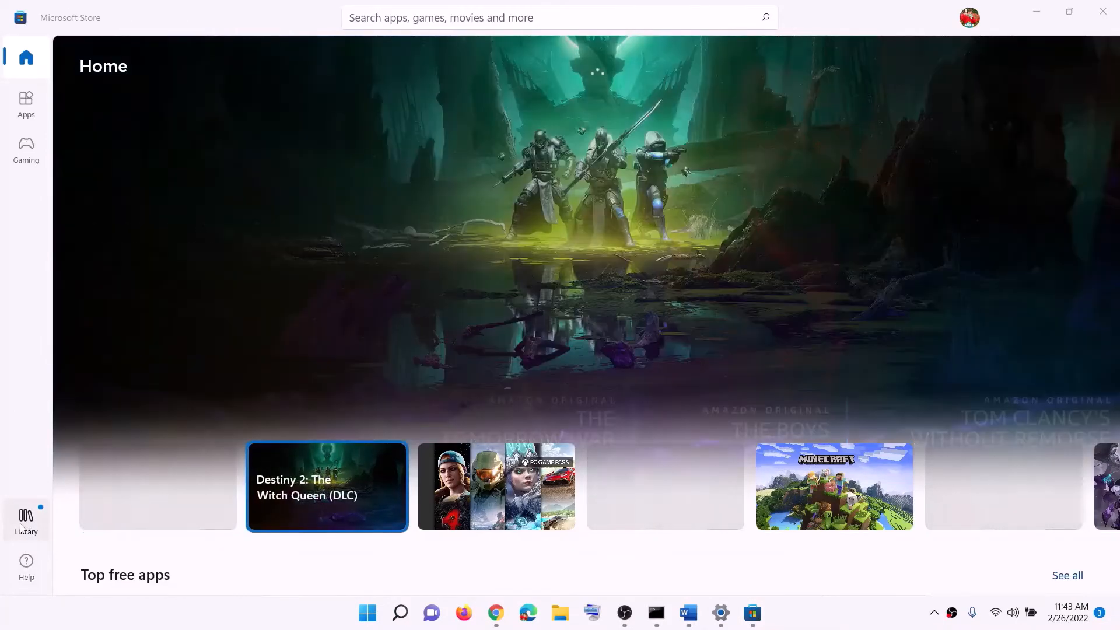
pyautogui.click(23, 520)
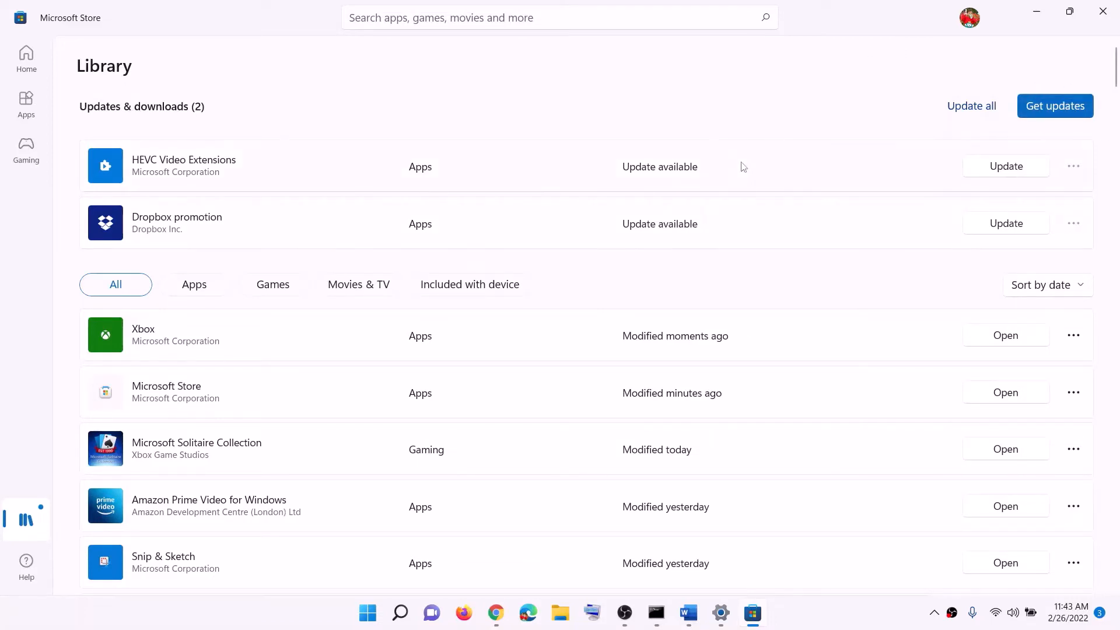
# Step: Switch to the Word document and copy the Xbox Identity Provider link given under Step 8
pyautogui.click(688, 621)
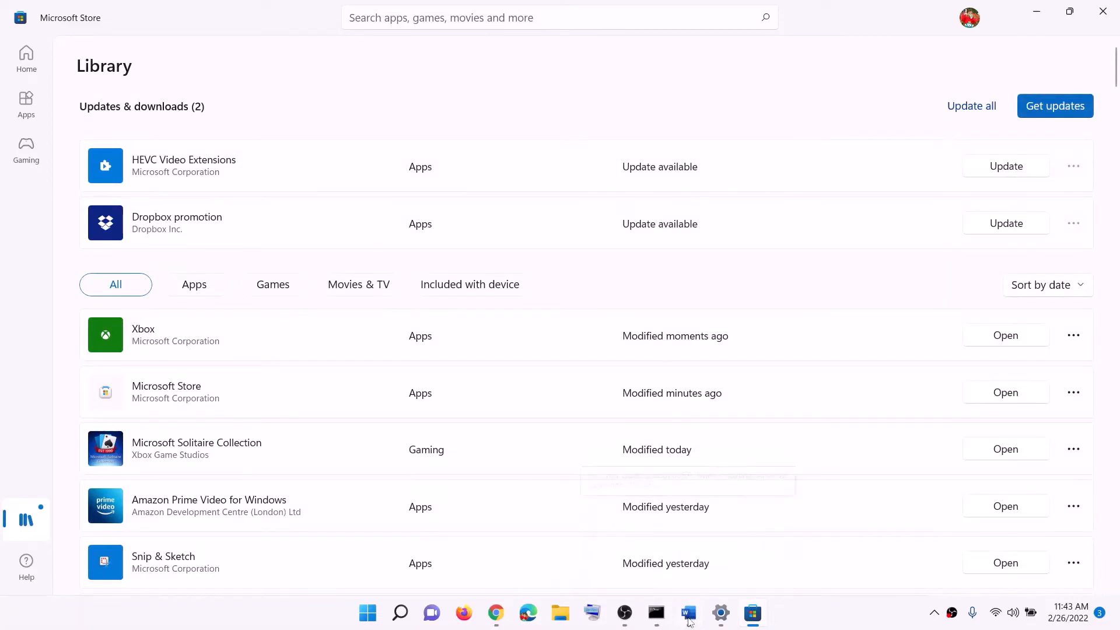
pyautogui.scroll(-2, 419, 354)
pyautogui.scroll(-3, 420, 354)
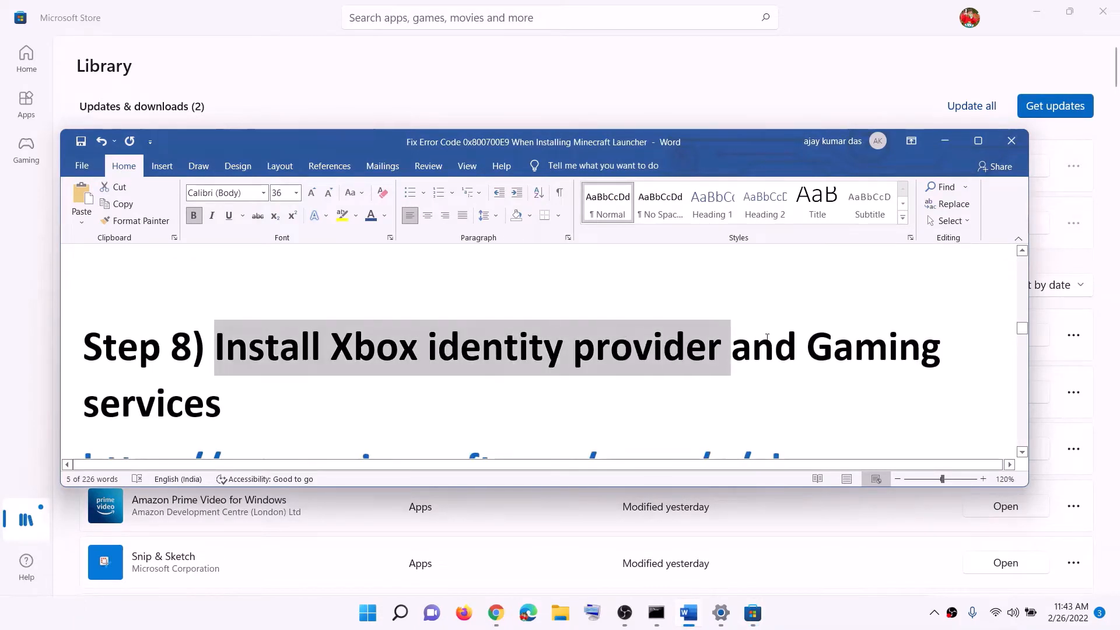
pyautogui.scroll(-3, 601, 393)
pyautogui.scroll(-1, 602, 392)
pyautogui.moveTo(736, 374); pyautogui.dragTo(82, 260)
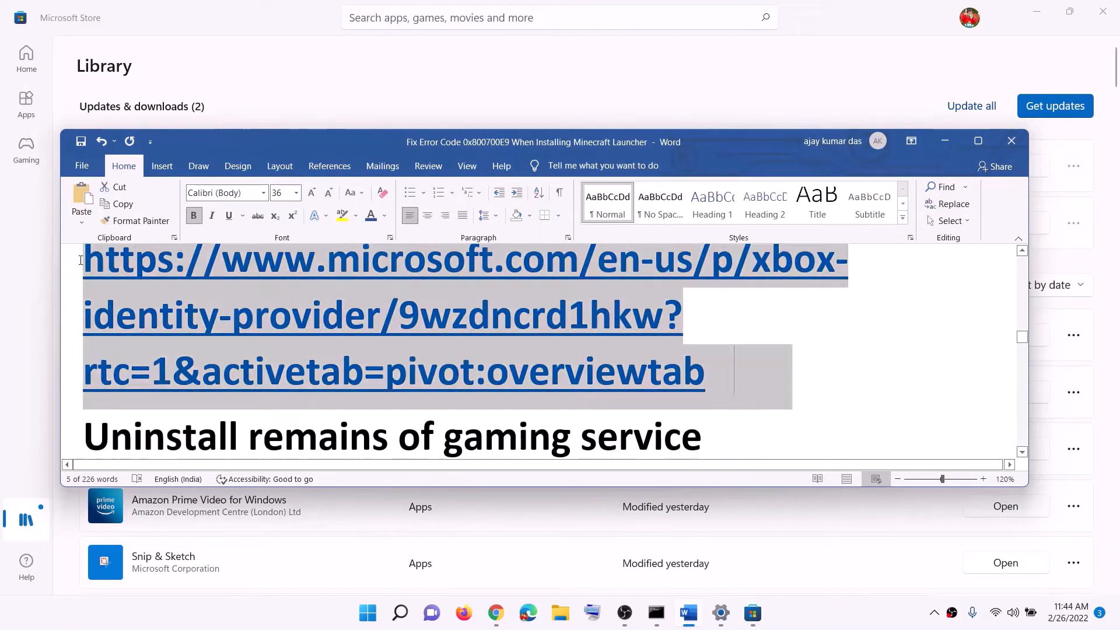
pyautogui.rightClick(230, 300)
pyautogui.click(258, 326)
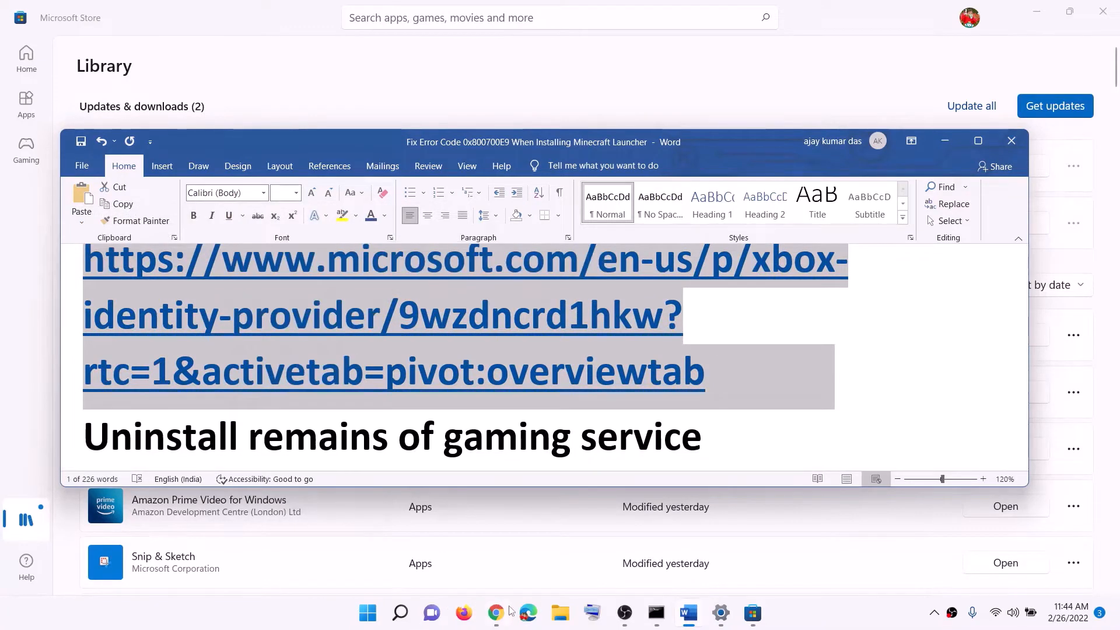
# Step: Switch to Chrome and open the Xbox Identity Provider app from its web page in the Microsoft Store
pyautogui.click(495, 612)
pyautogui.click(257, 26)
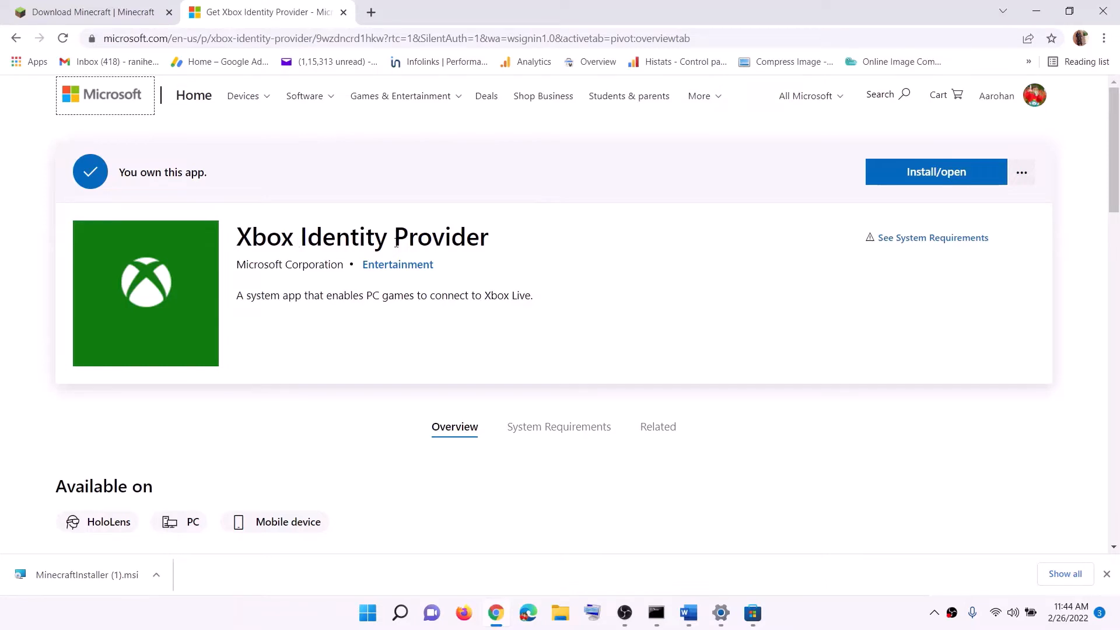
pyautogui.click(942, 178)
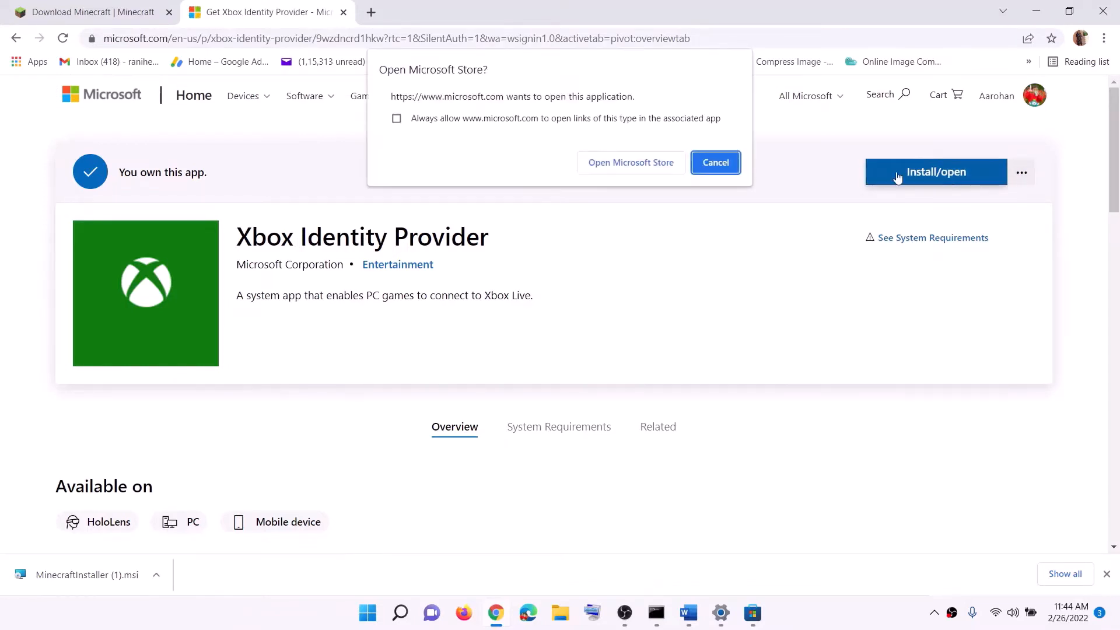
pyautogui.click(637, 167)
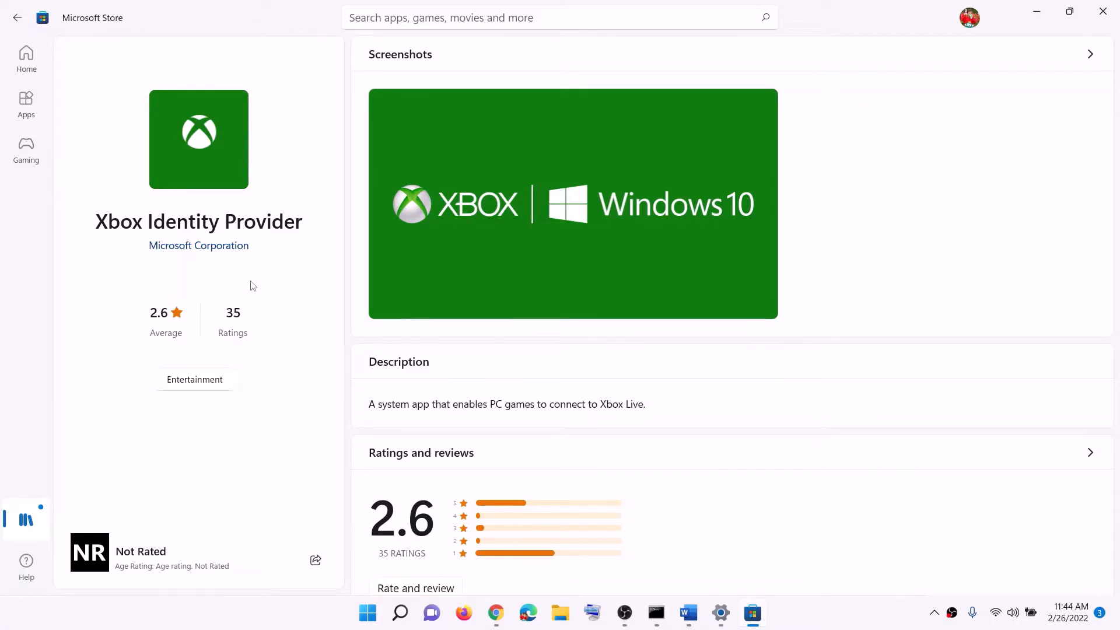
# Step: Return to the Word document and copy the get-appxpackage command for uninstalling the remains of the gaming service
pyautogui.click(689, 611)
pyautogui.scroll(-1, 280, 368)
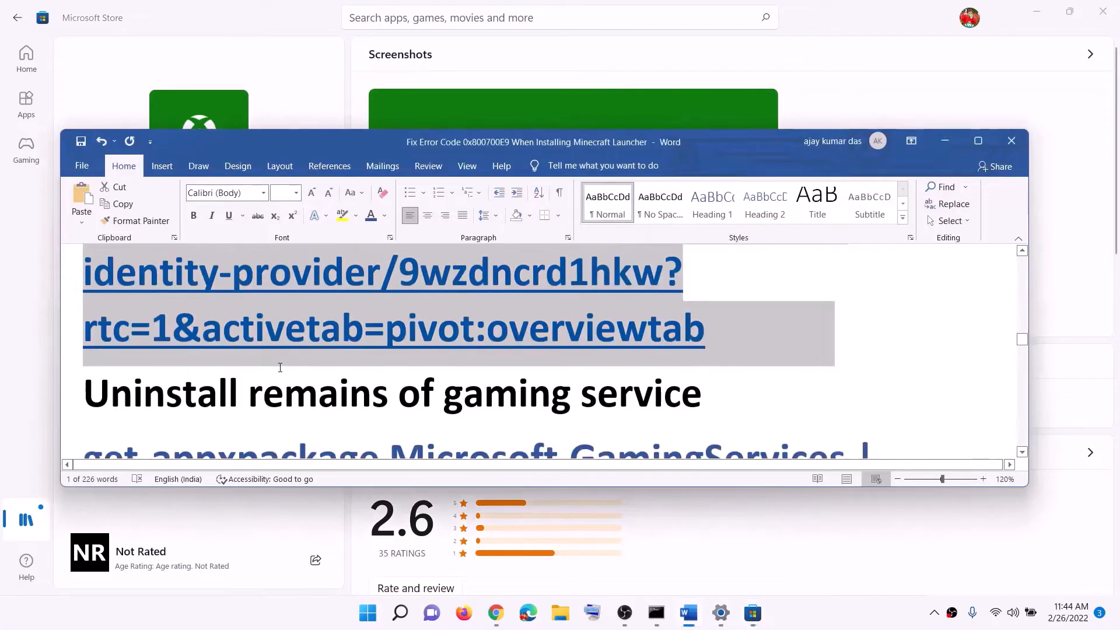
pyautogui.scroll(-1, 279, 367)
pyautogui.moveTo(250, 312); pyautogui.dragTo(703, 312)
pyautogui.scroll(-1, 620, 349)
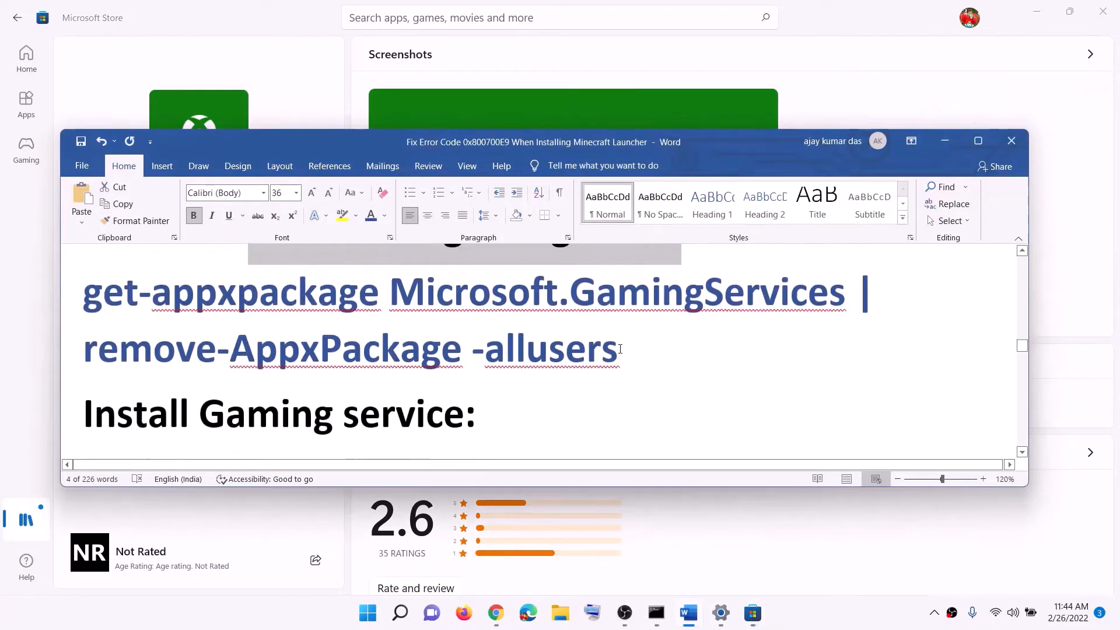
pyautogui.moveTo(620, 348); pyautogui.dragTo(83, 291)
pyautogui.rightClick(178, 321)
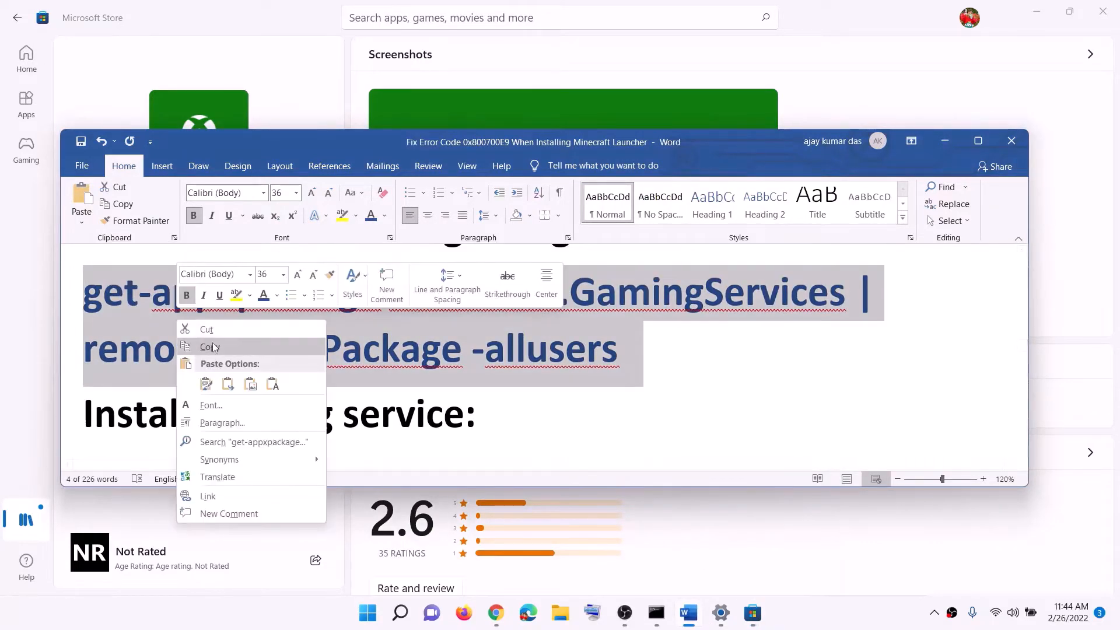
pyautogui.click(212, 348)
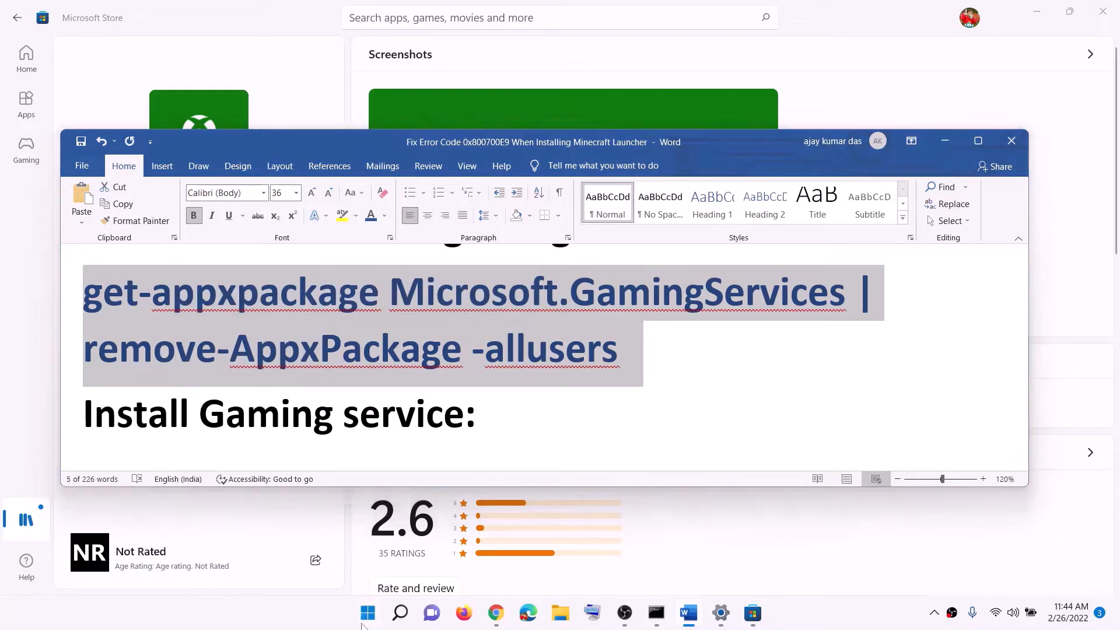
# Step: Launch Windows PowerShell as administrator and run get-appxpackage Microsoft.GamingServices | remove-AppxPackage -allusers
pyautogui.click(361, 623)
pyautogui.write('powers')
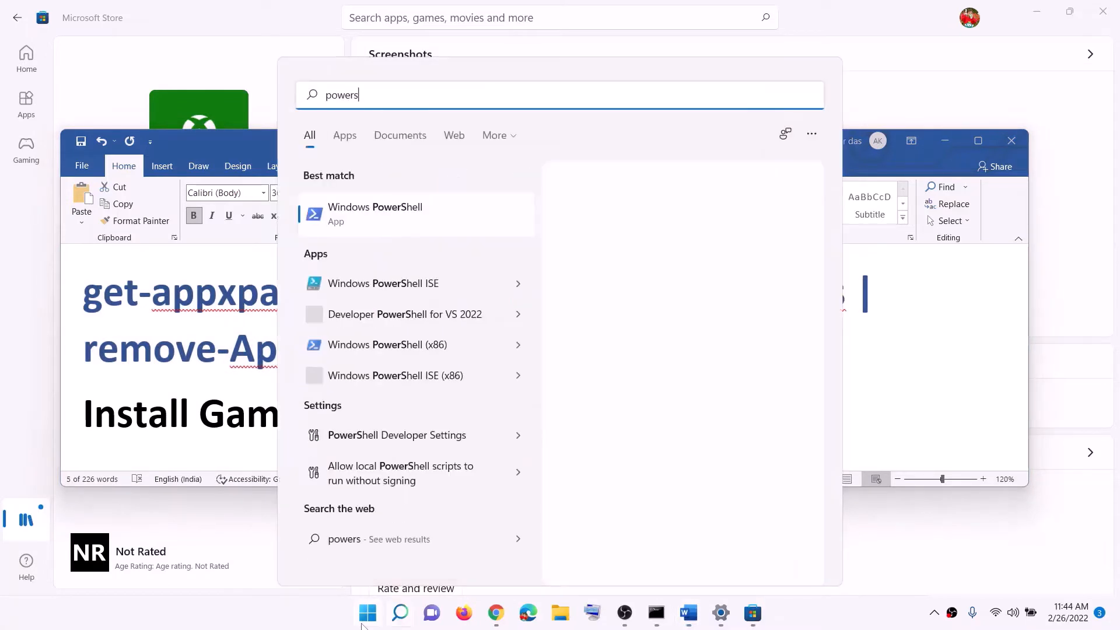
pyautogui.write('hell')
pyautogui.rightClick(414, 221)
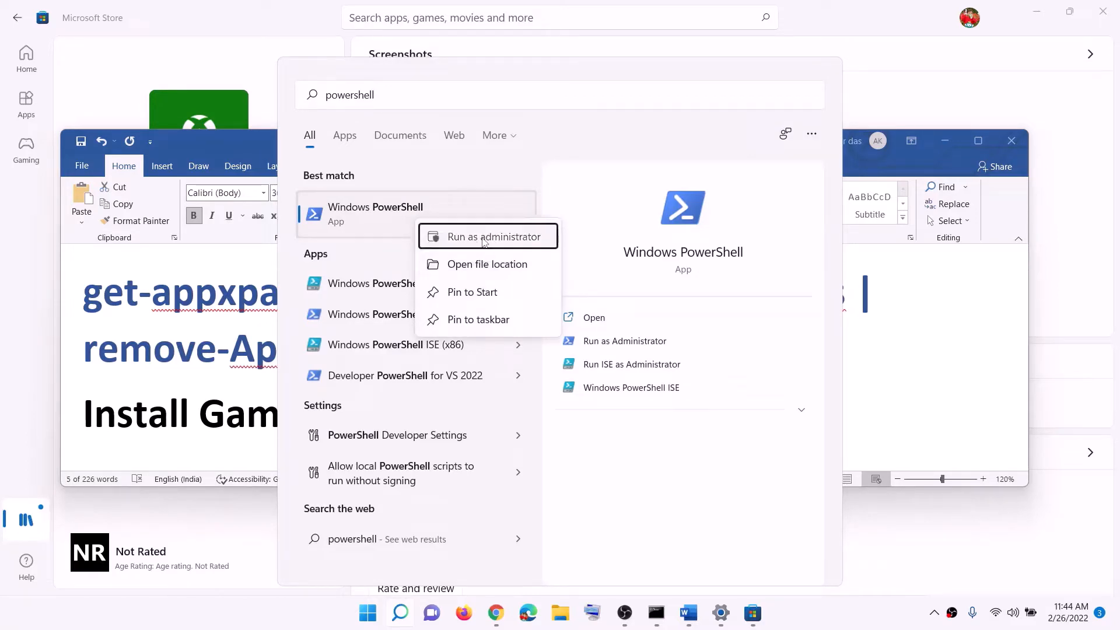
pyautogui.click(484, 237)
pyautogui.click(493, 416)
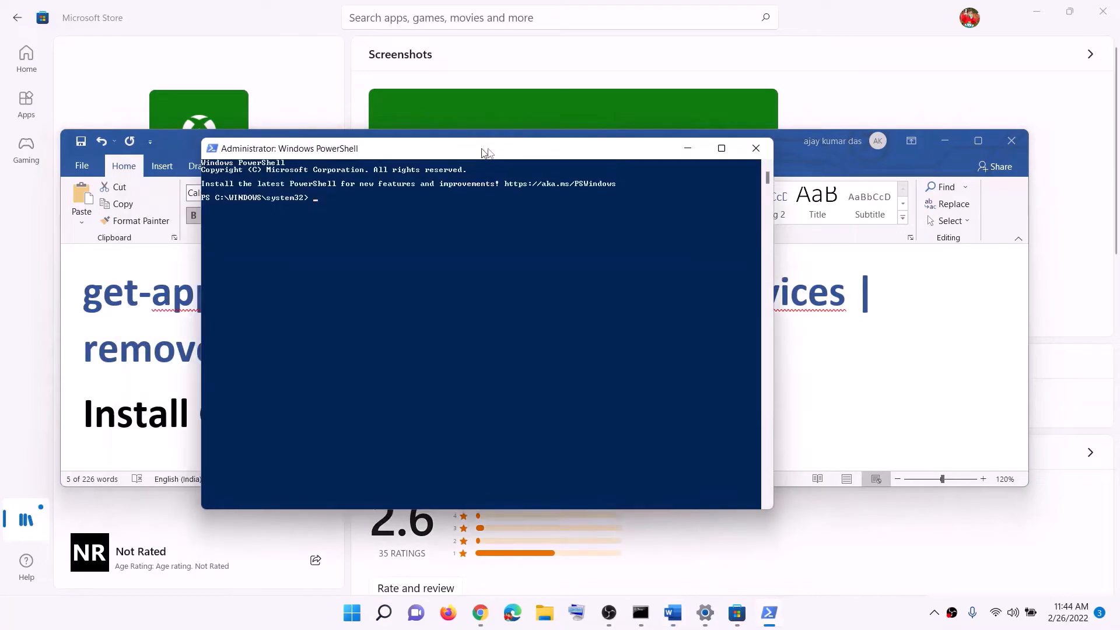
pyautogui.moveTo(482, 149); pyautogui.dragTo(491, 150)
pyautogui.hotkey('ctrl', 'v')
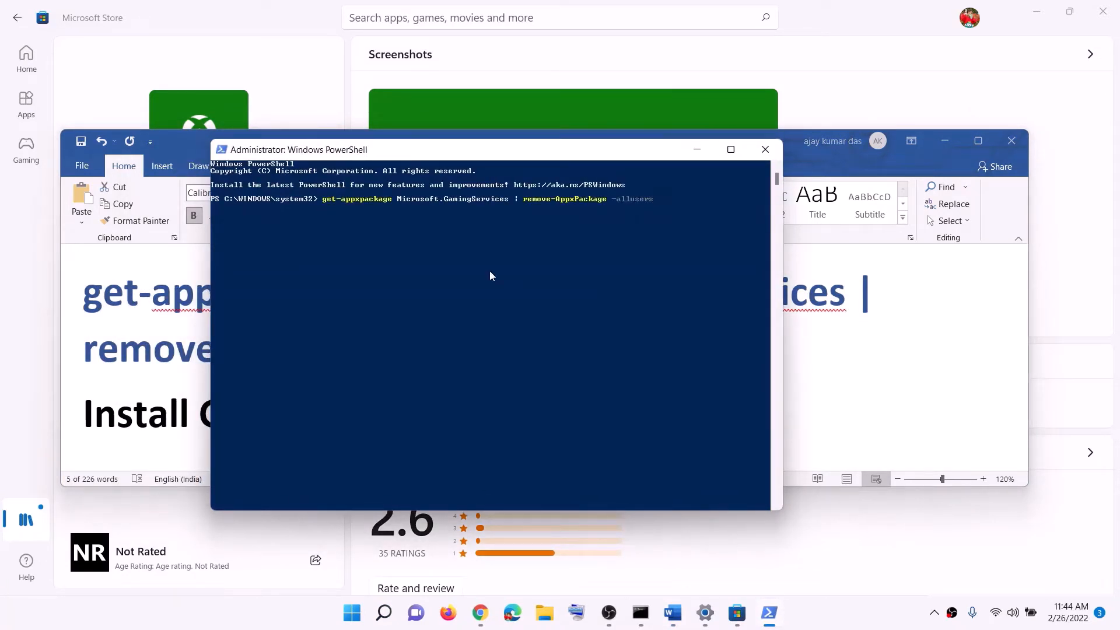
# Step: Copy the start ms-windows-store command listed under "Install Gaming service" in the Word document
pyautogui.click(113, 315)
pyautogui.scroll(-3, 113, 314)
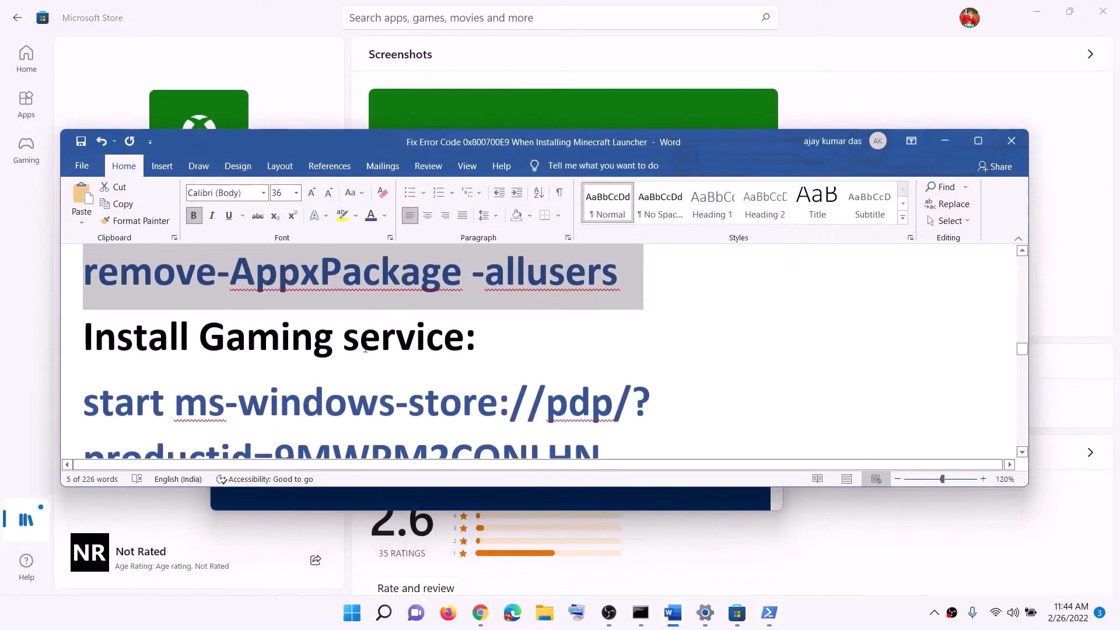
pyautogui.tripleClick(145, 338)
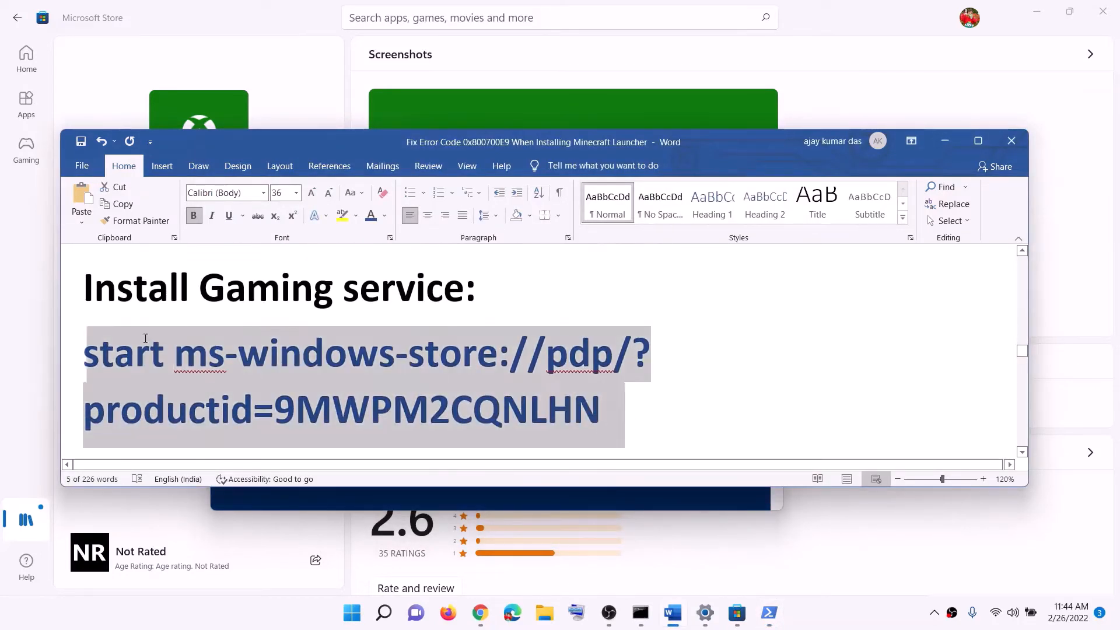
pyautogui.rightClick(208, 398)
pyautogui.click(240, 216)
# Step: Run start ms-windows-store://pdp/?productid=9MWPM2CQNLHN in PowerShell and install Gaming Services from the Store, allowing the device changes
pyautogui.hotkey('alt', 'Tab')
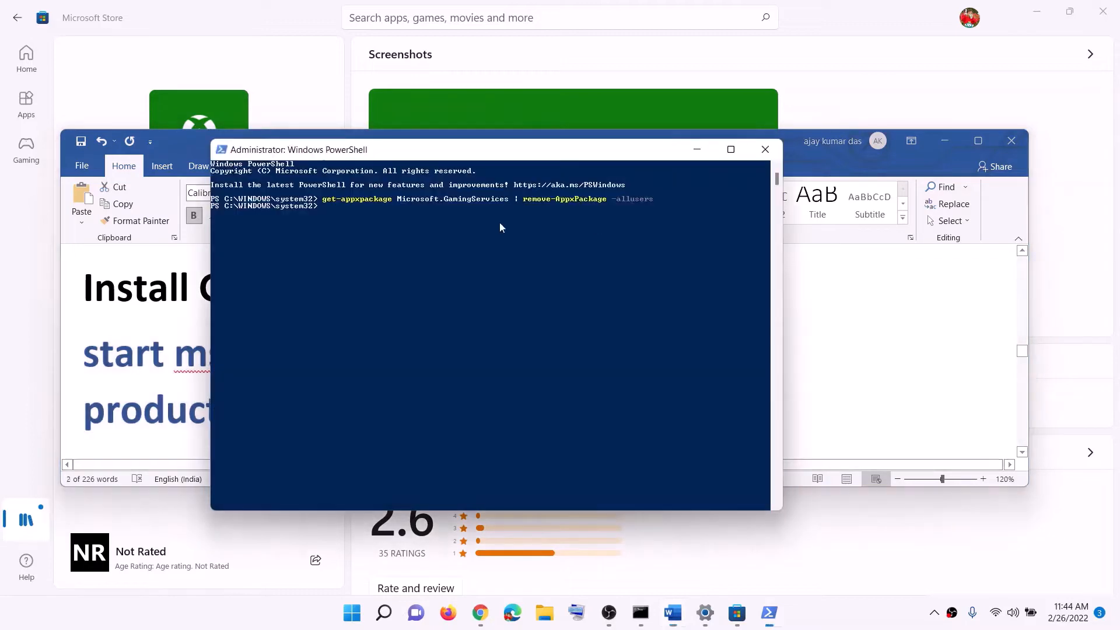
pyautogui.rightClick(474, 220)
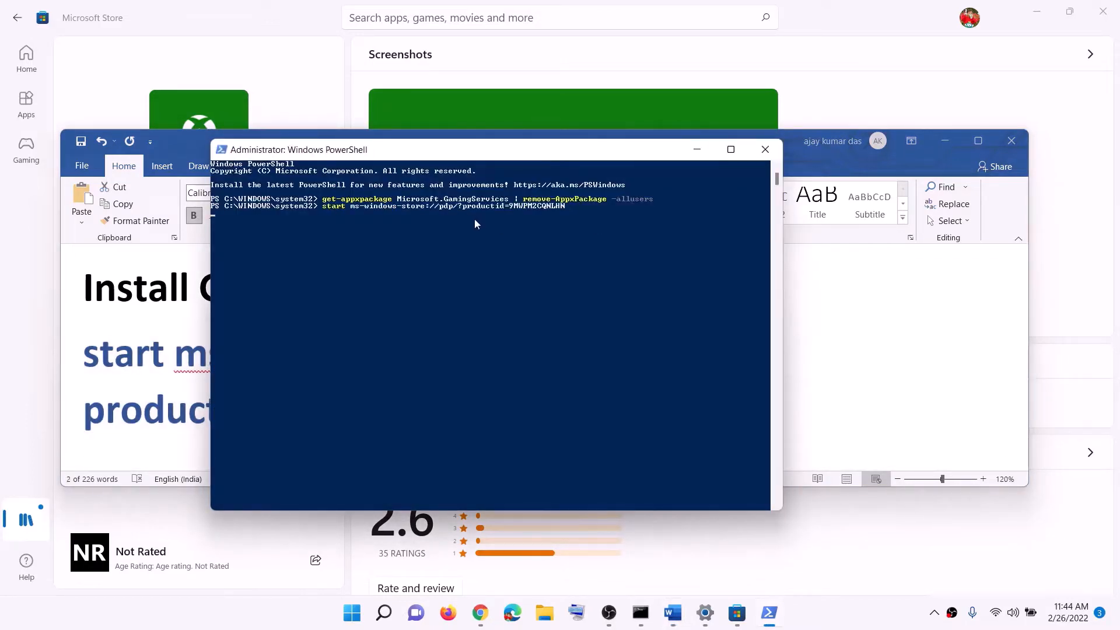
pyautogui.press('Return')
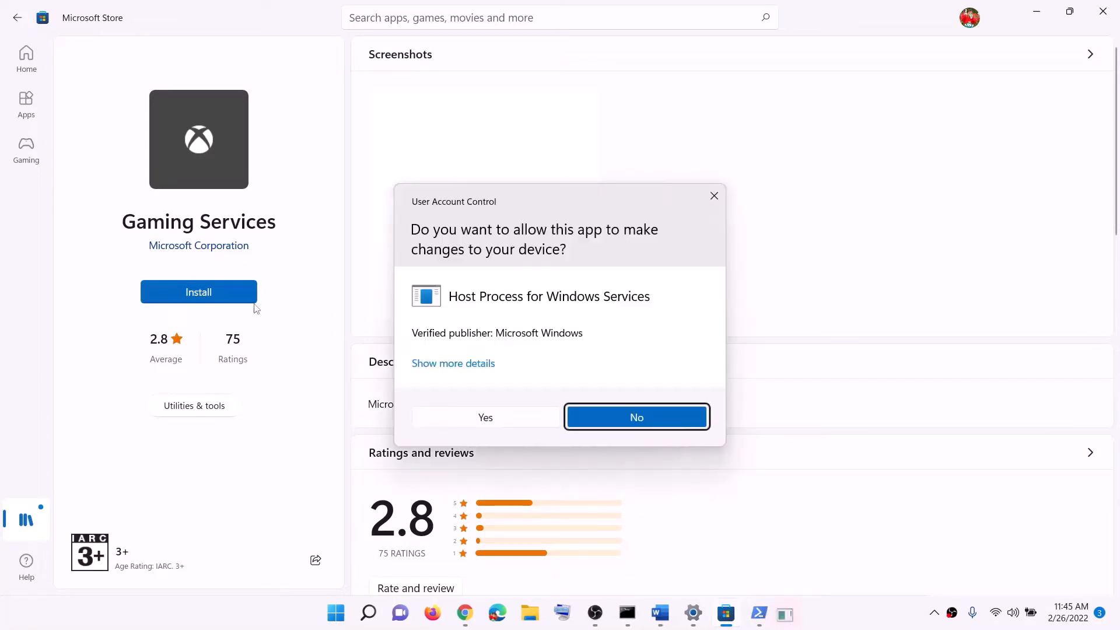
pyautogui.click(478, 418)
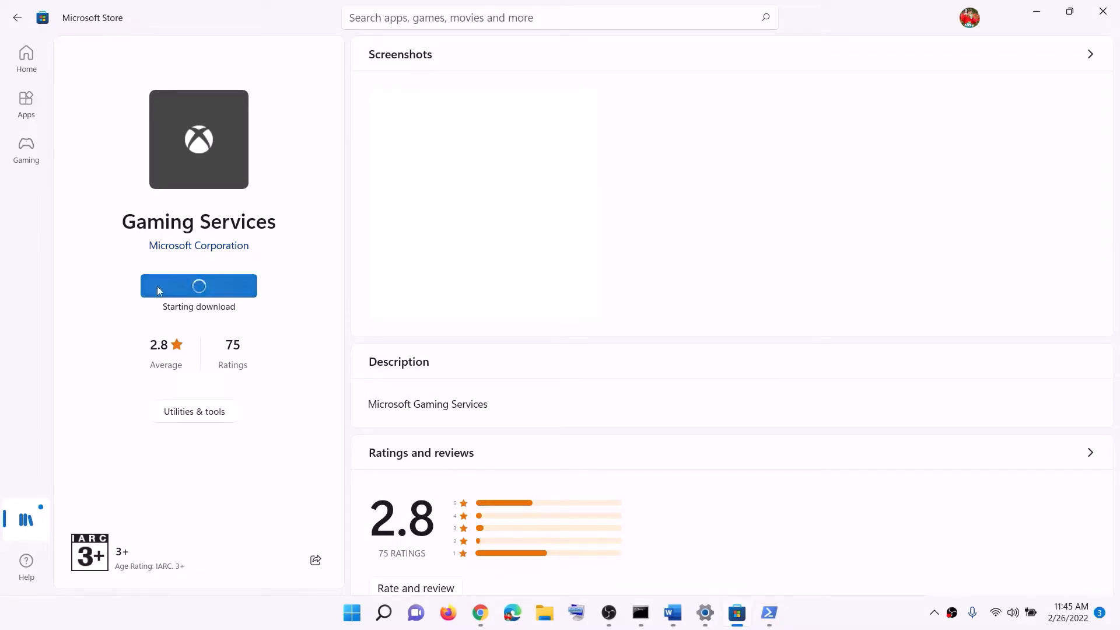
# Step: Check the list of required services in the Word document, and open the Windows Services console
pyautogui.click(679, 623)
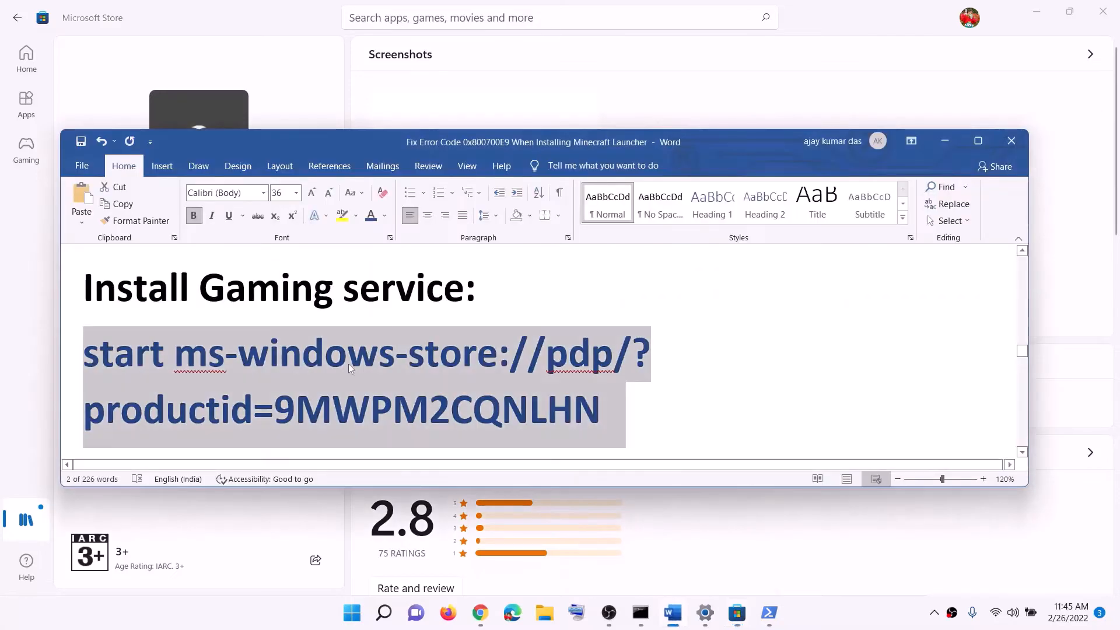
pyautogui.scroll(-5, 360, 366)
pyautogui.scroll(-2, 361, 366)
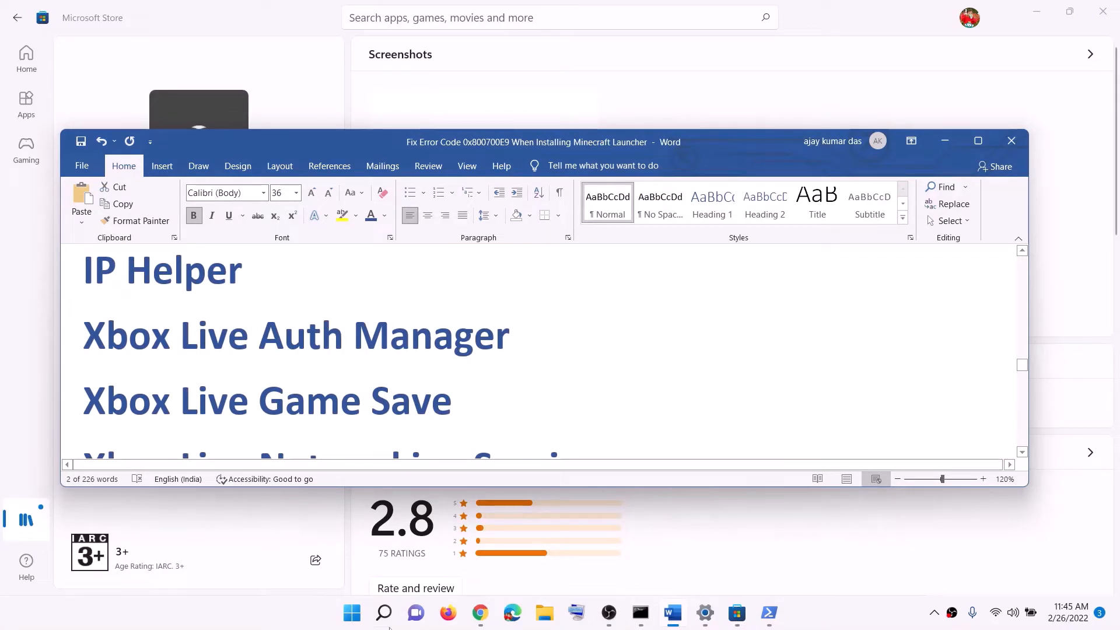
pyautogui.click(385, 613)
pyautogui.write('servi')
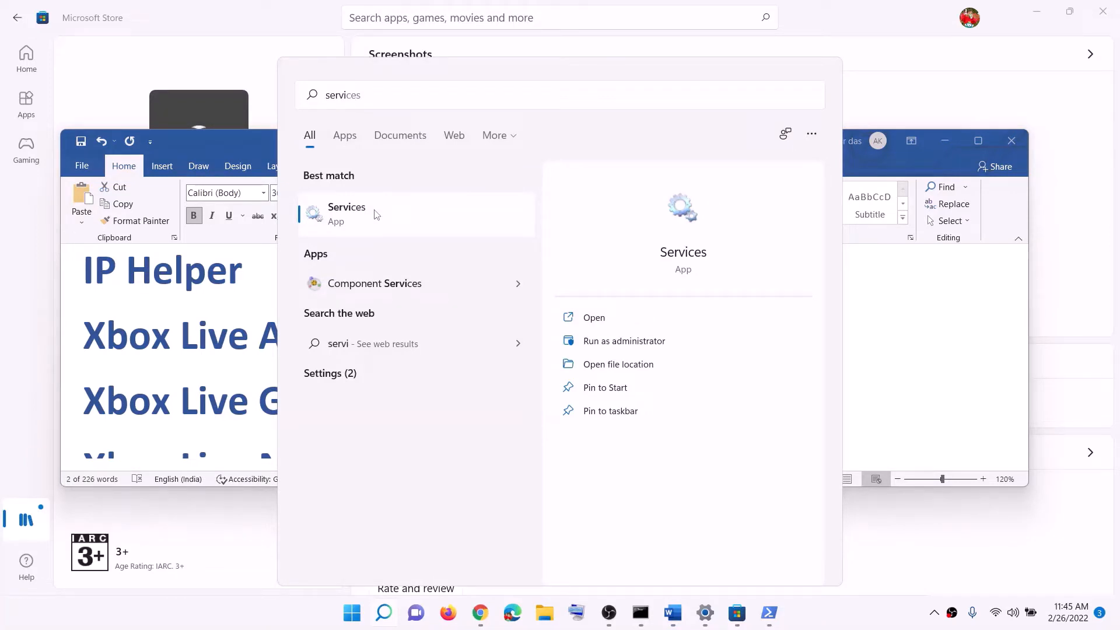
pyautogui.click(376, 214)
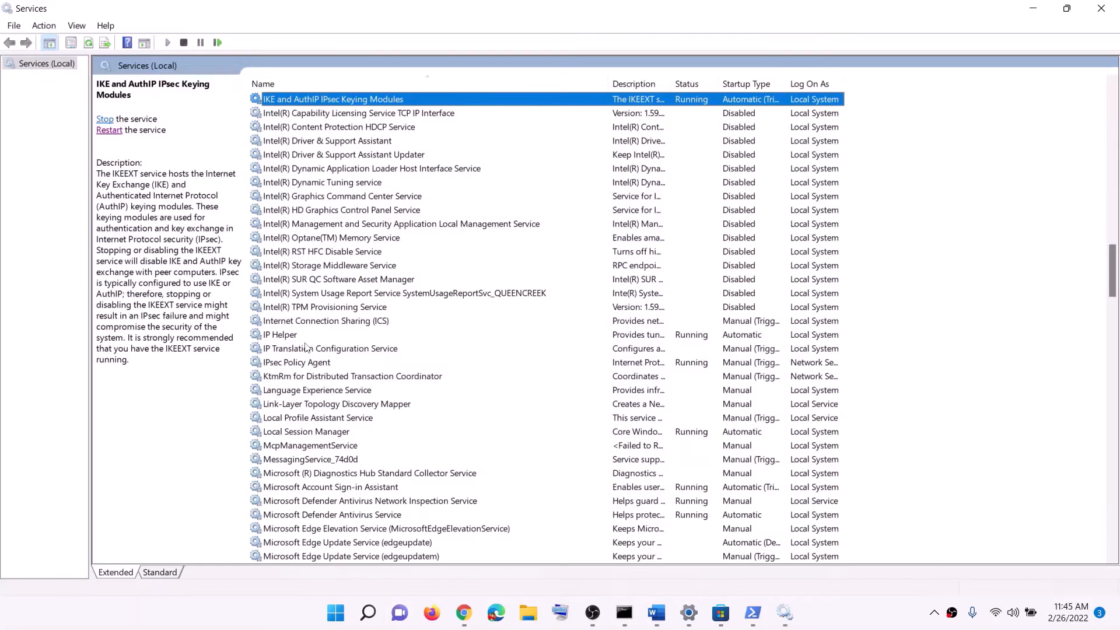
# Step: Set the IP Helper service's startup type to Automatic and accept its properties
pyautogui.click(306, 336)
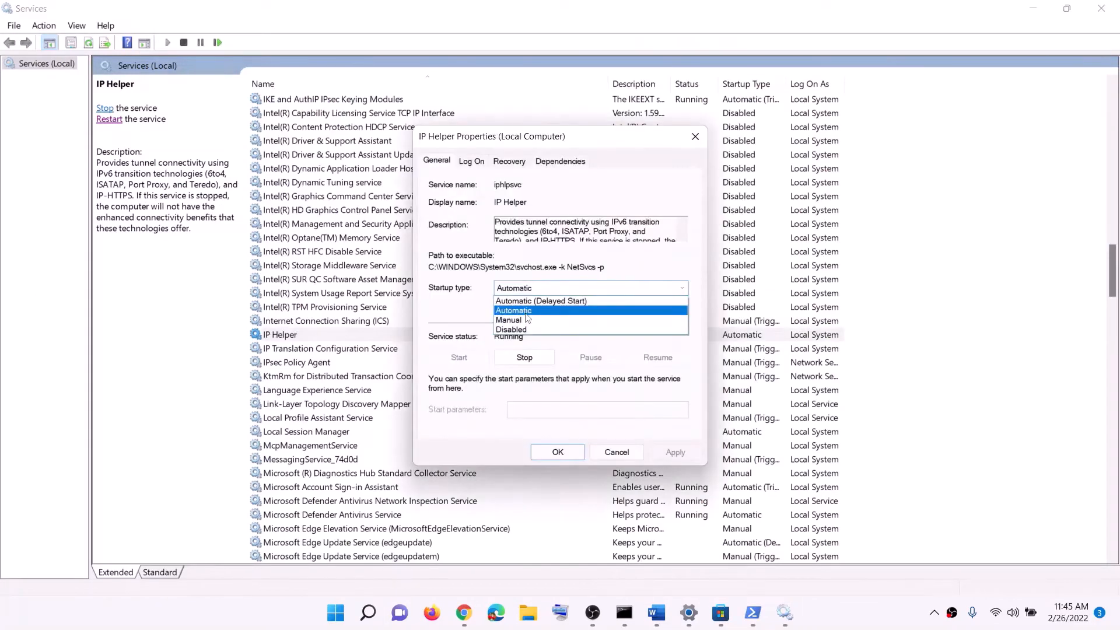
pyautogui.click(526, 311)
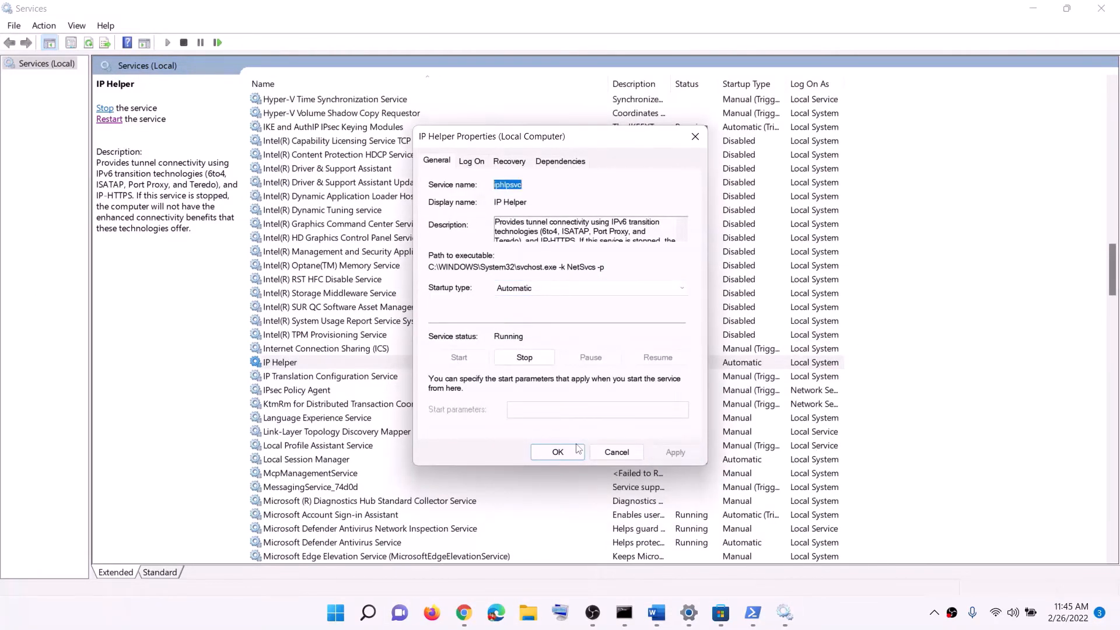
pyautogui.click(576, 450)
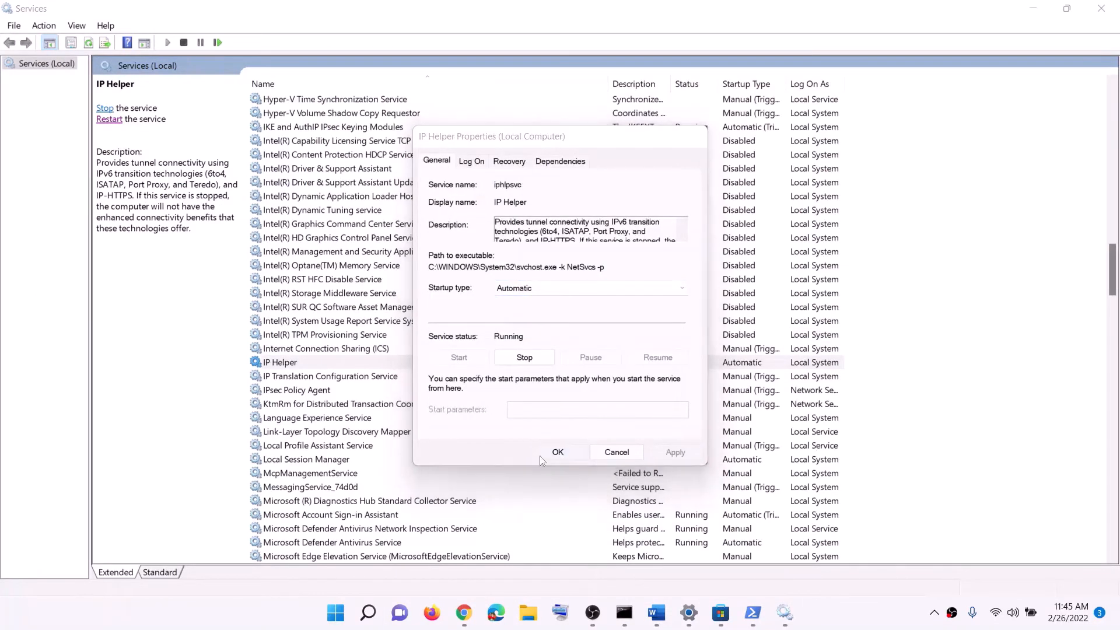
# Step: Set the Xbox Accessory Management Service's startup type to Automatic and accept its properties
pyautogui.click(324, 517)
pyautogui.press('x')
pyautogui.scroll(-1, 378, 468)
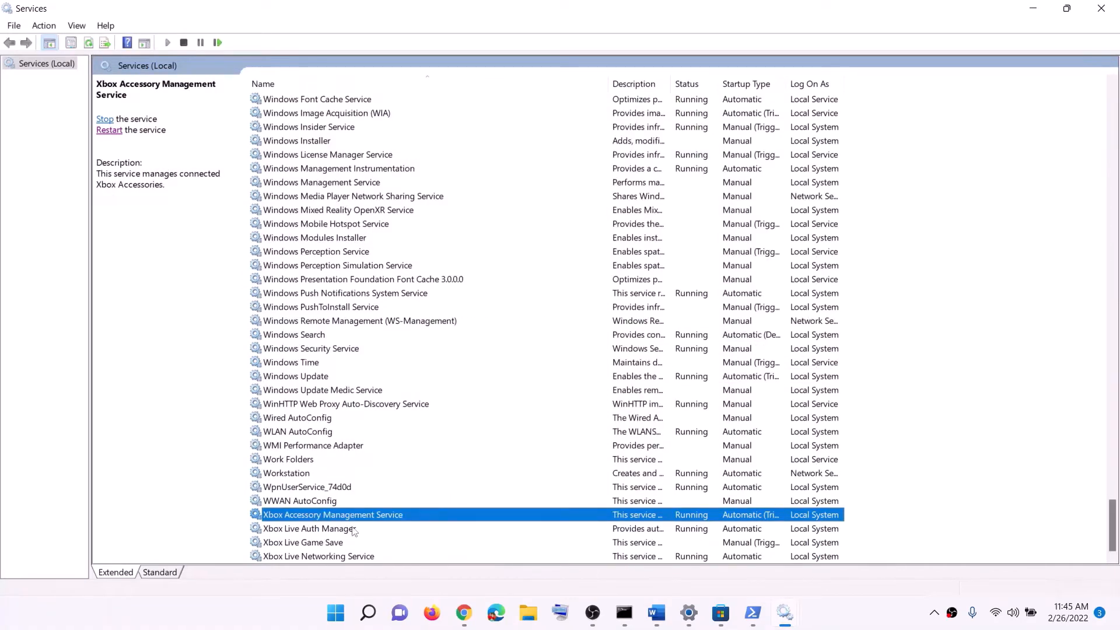
pyautogui.doubleClick(323, 518)
pyautogui.click(580, 288)
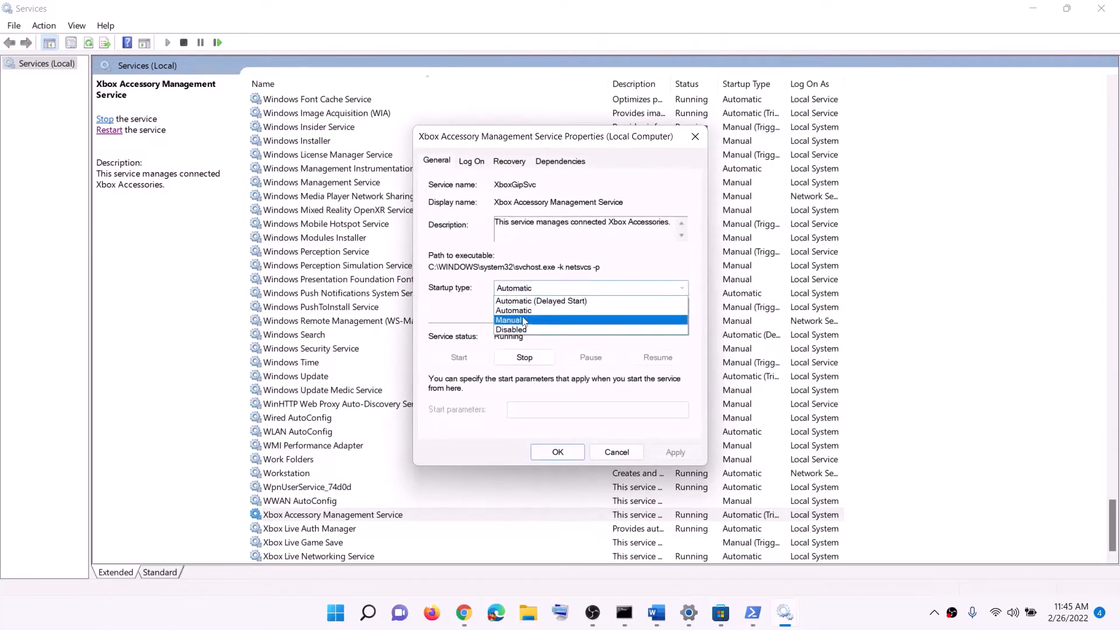
pyautogui.click(524, 310)
pyautogui.click(675, 451)
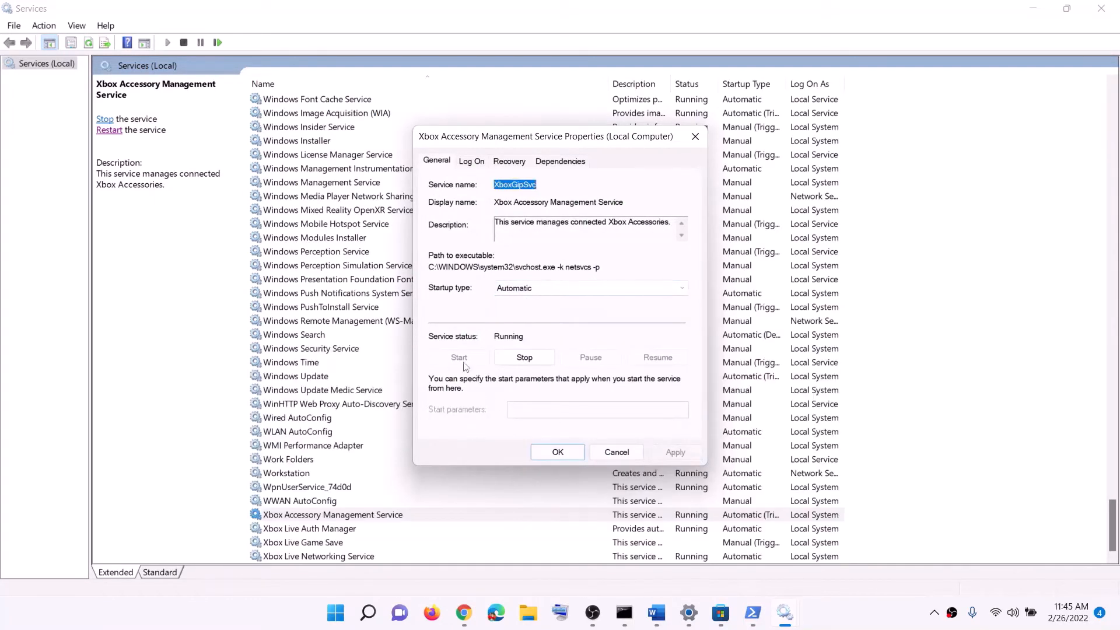
pyautogui.click(554, 452)
# Step: Set the Xbox Live Auth Manager service's startup type to Automatic, then apply and accept its properties
pyautogui.doubleClick(338, 529)
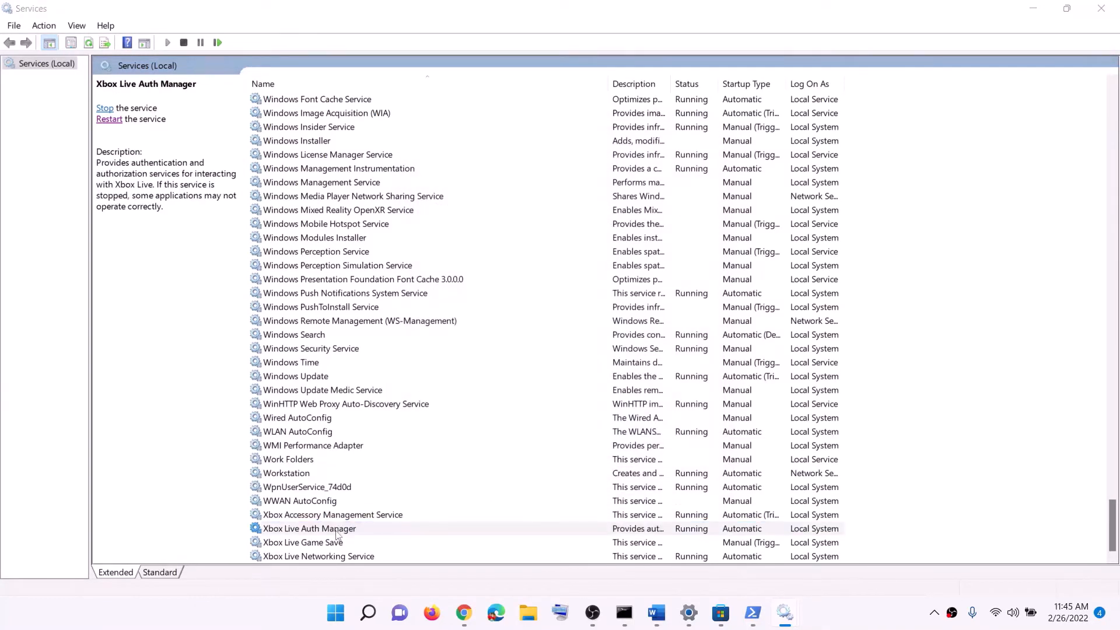
pyautogui.click(528, 288)
pyautogui.click(525, 310)
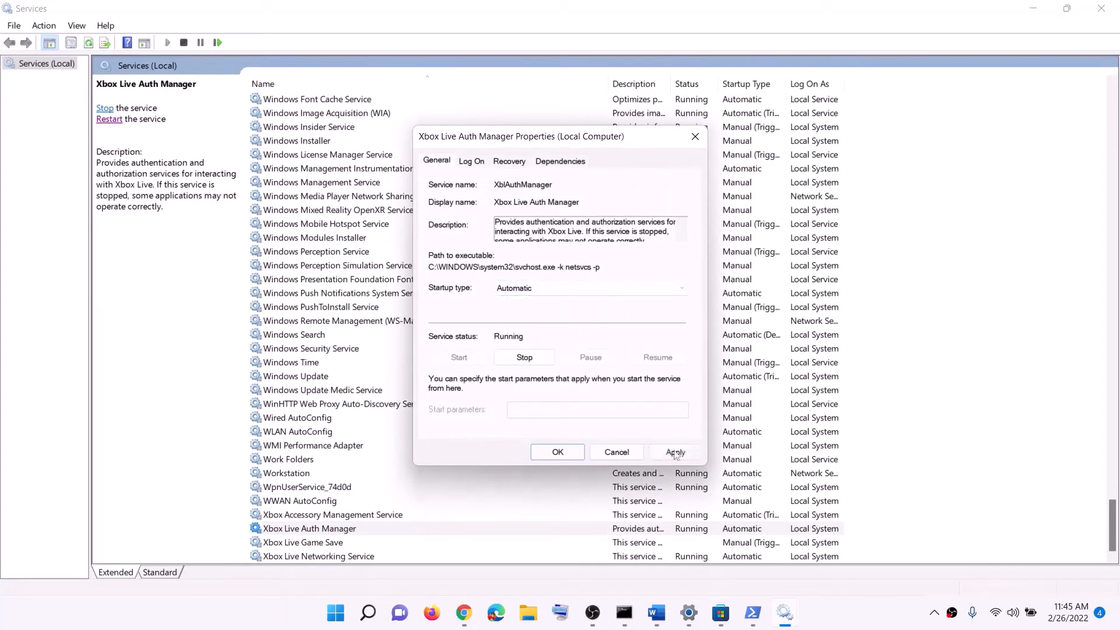
pyautogui.click(674, 452)
pyautogui.click(557, 452)
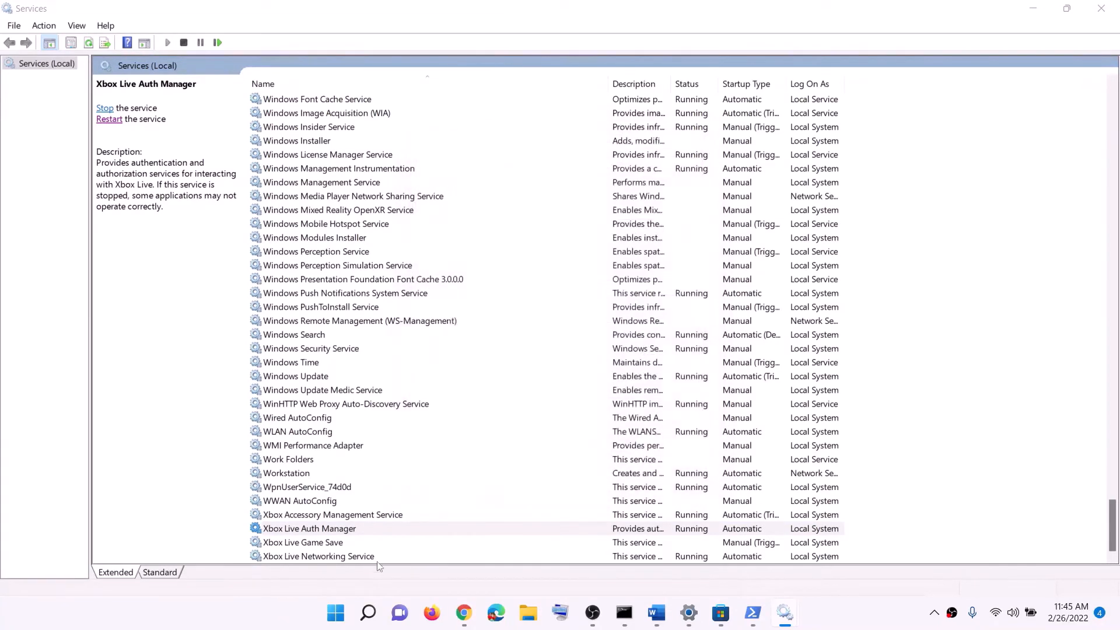
# Step: Set the Xbox Live Game Save service's startup type to Automatic, start the service and accept its properties
pyautogui.doubleClick(315, 543)
pyautogui.click(542, 298)
pyautogui.click(525, 310)
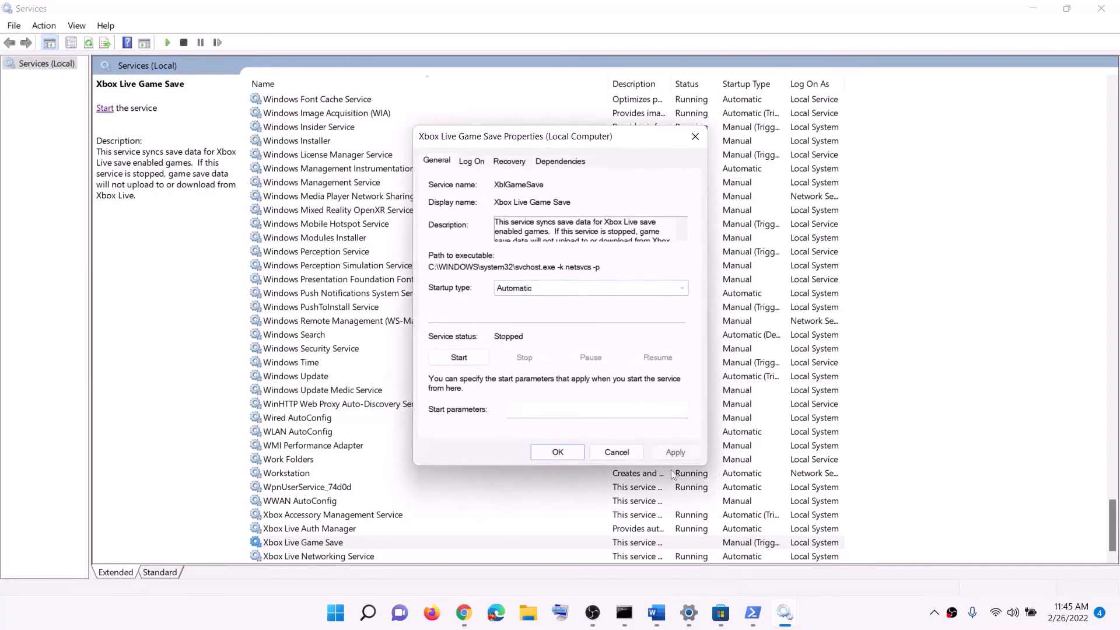
pyautogui.click(675, 452)
pyautogui.click(479, 359)
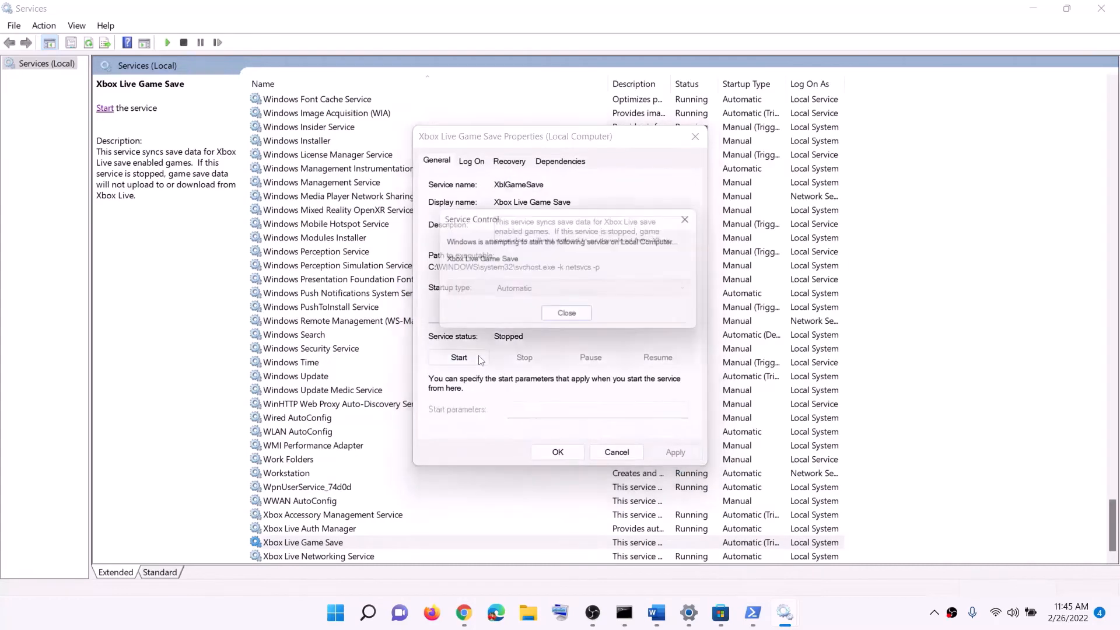
pyautogui.click(559, 450)
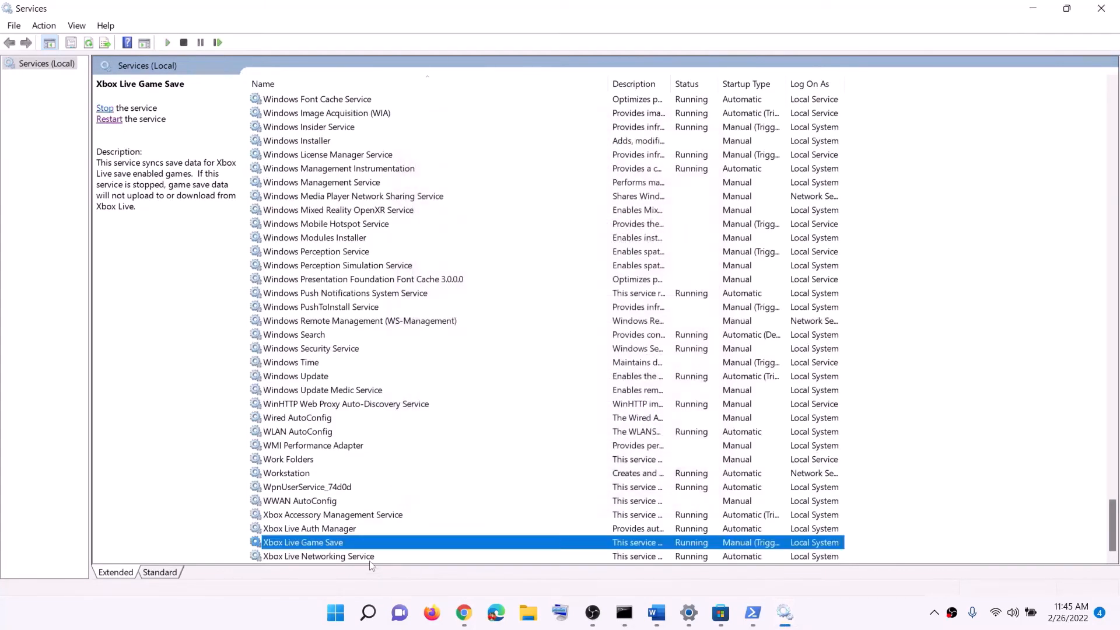
# Step: Set the Xbox Live Networking Service's startup type to Automatic and accept its properties
pyautogui.click(362, 558)
pyautogui.doubleClick(362, 557)
pyautogui.click(543, 289)
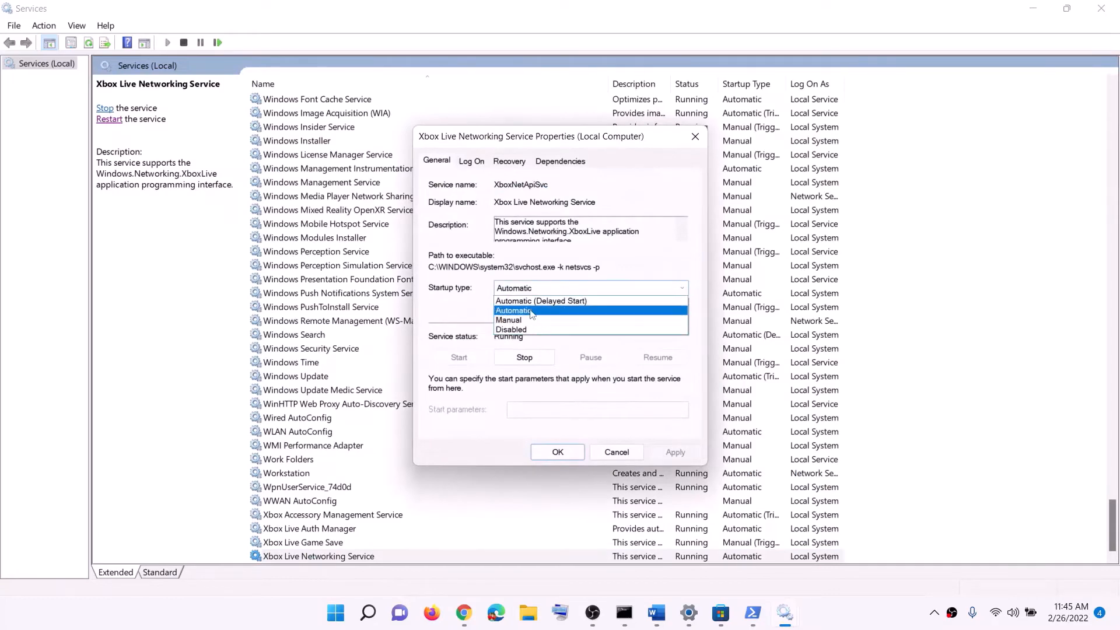
pyautogui.click(534, 313)
pyautogui.click(671, 450)
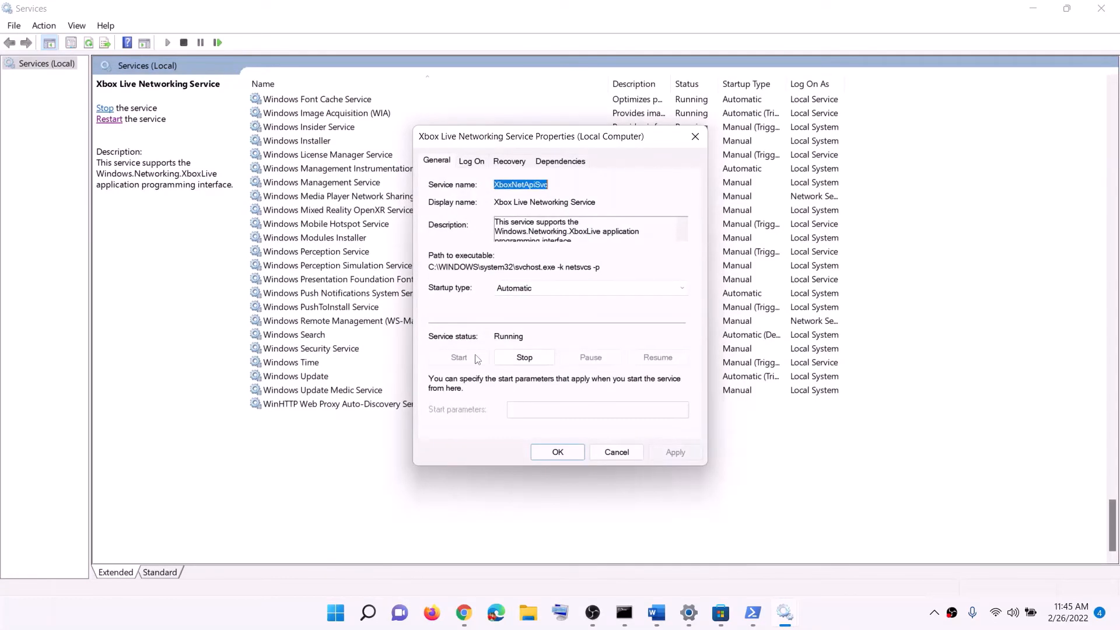
pyautogui.click(556, 451)
# Step: Set the Windows Update service's startup type to Automatic and accept its properties
pyautogui.click(307, 376)
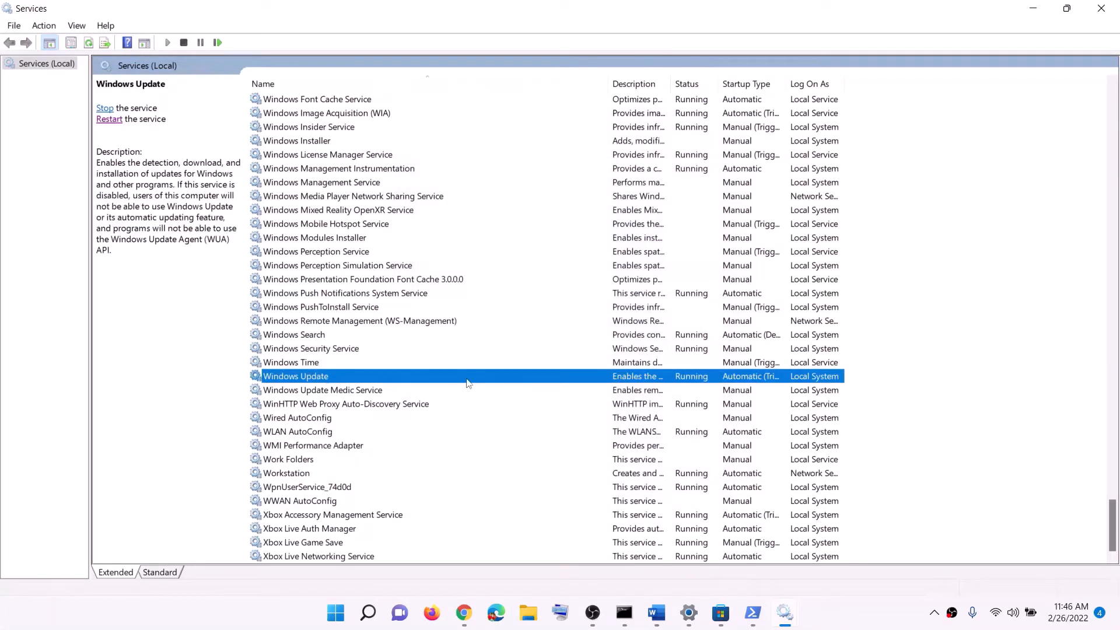
pyautogui.doubleClick(490, 383)
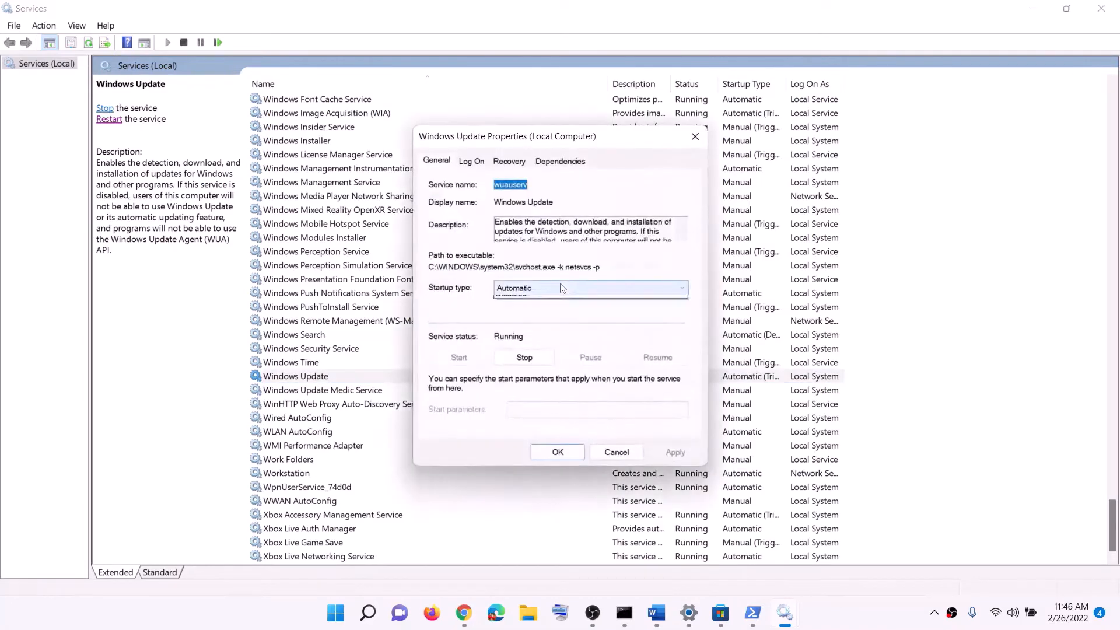
pyautogui.click(566, 288)
pyautogui.click(534, 313)
pyautogui.click(673, 453)
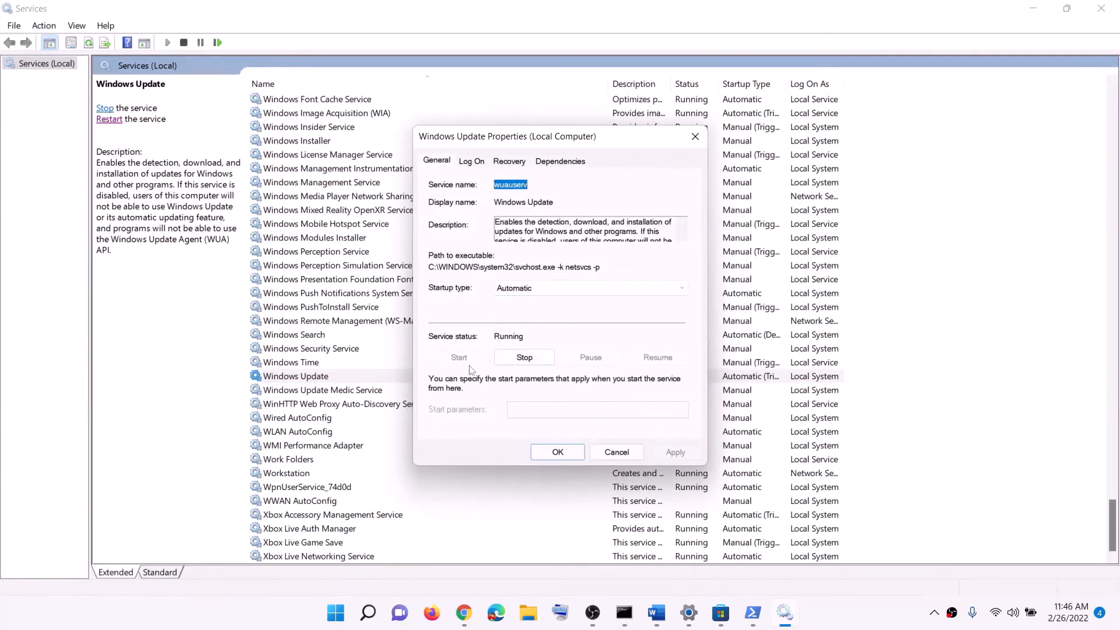
pyautogui.click(557, 460)
# Step: Locate the two Gaming Services entries in the services list and check their status
pyautogui.click(383, 325)
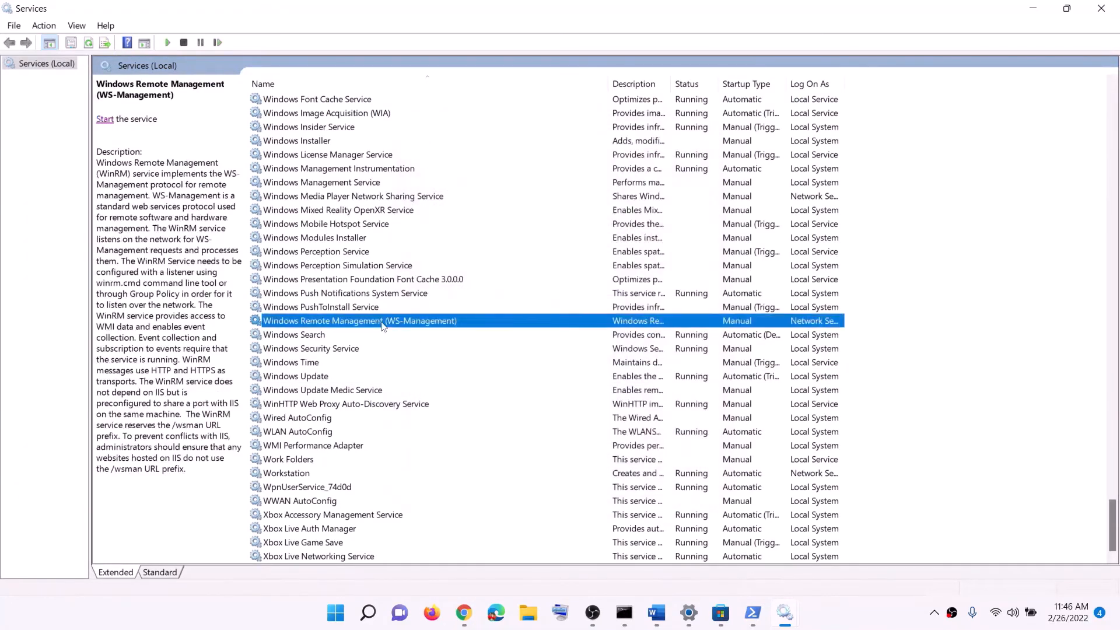
pyautogui.press('g')
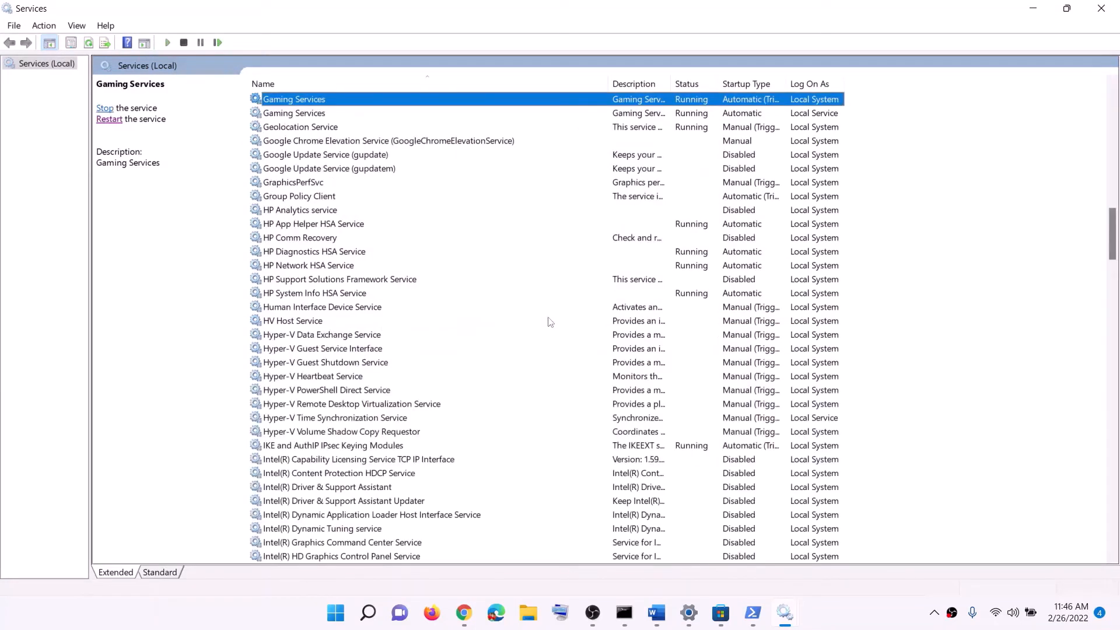
pyautogui.scroll(3, 691, 306)
pyautogui.click(691, 239)
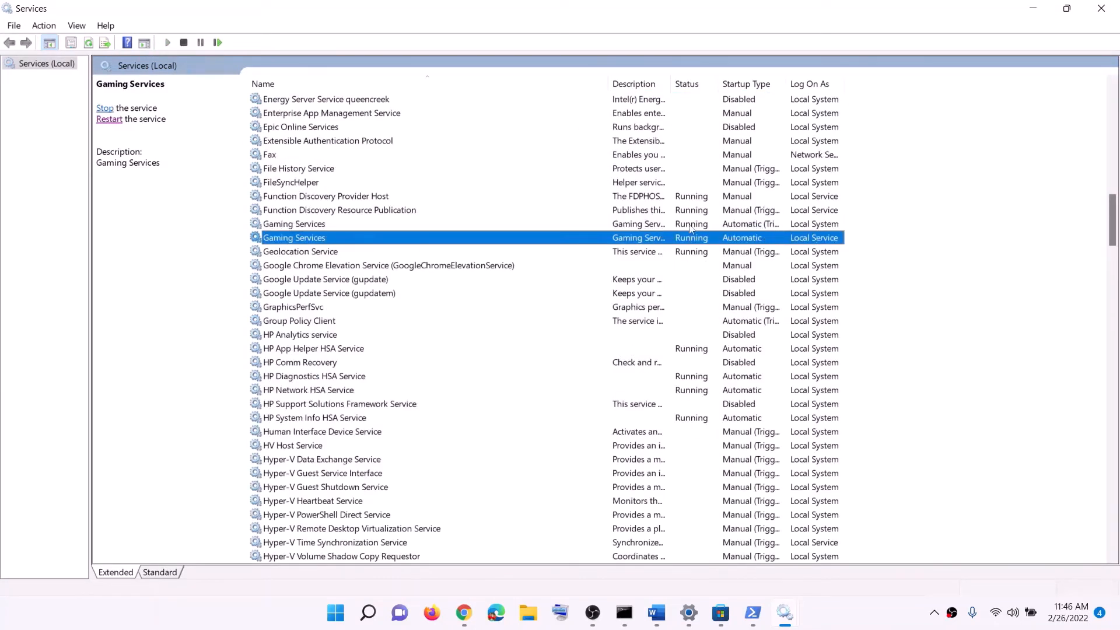
pyautogui.click(691, 227)
pyautogui.click(695, 241)
pyautogui.click(699, 228)
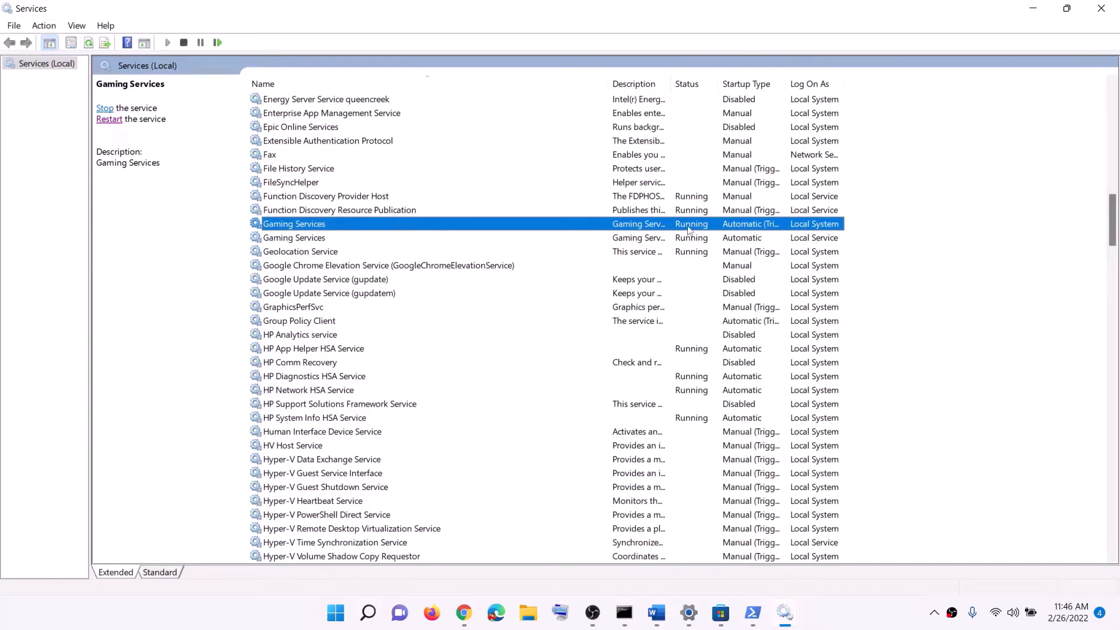
pyautogui.rightClick(688, 228)
pyautogui.click(671, 239)
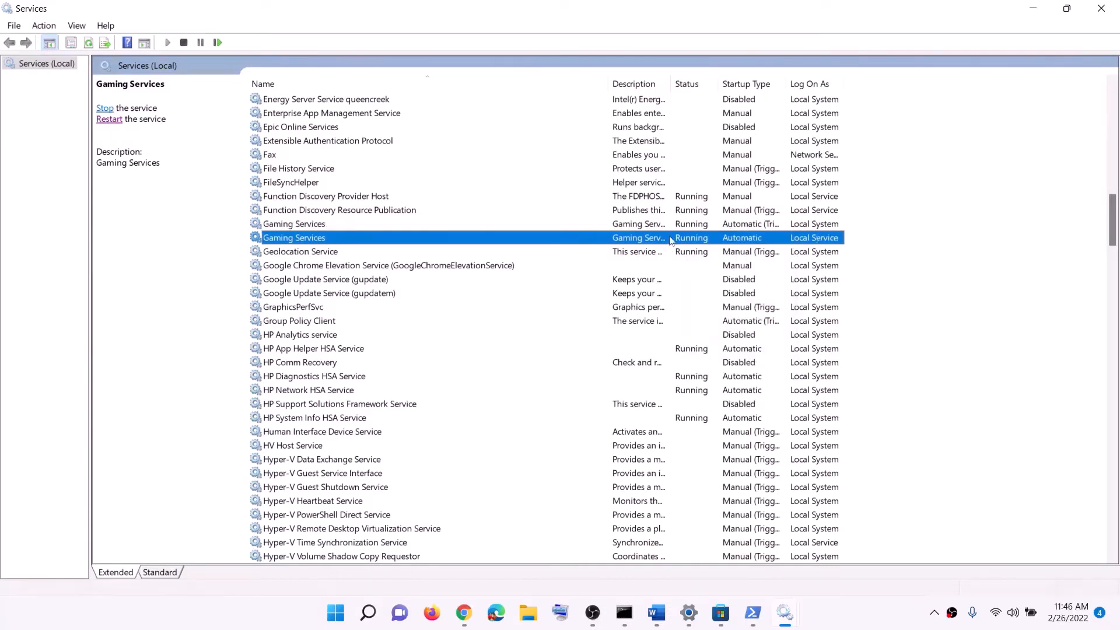
pyautogui.click(690, 226)
pyautogui.click(692, 239)
pyautogui.click(690, 227)
pyautogui.click(691, 239)
pyautogui.click(690, 227)
# Step: Stop the Gaming Services entry that logs on as Local System and the one that logs on as Local Service
pyautogui.rightClick(695, 232)
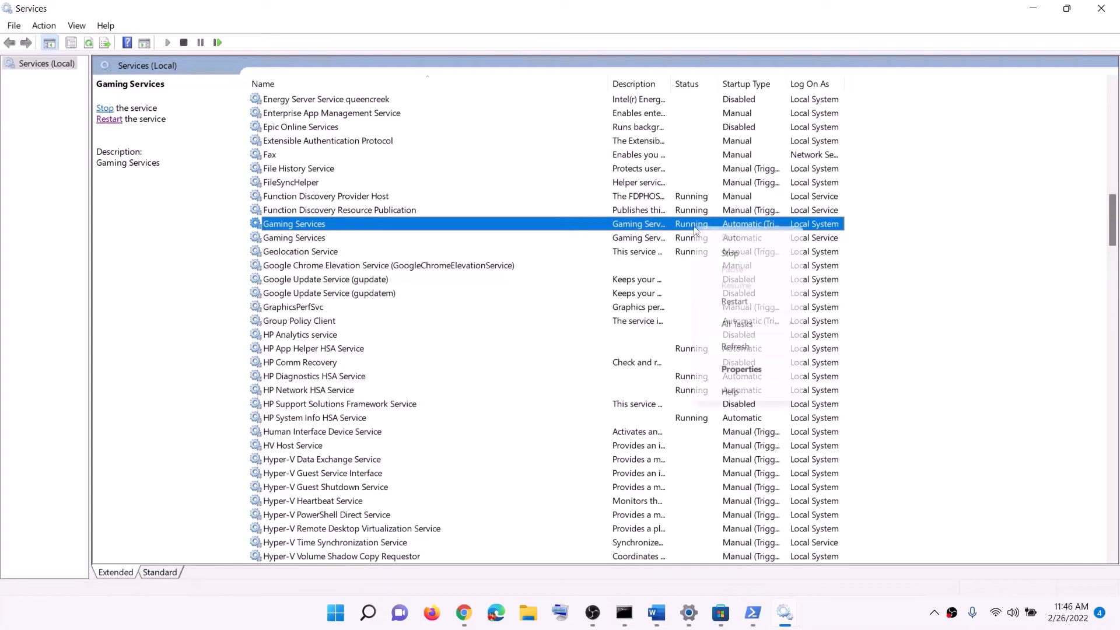
pyautogui.click(748, 249)
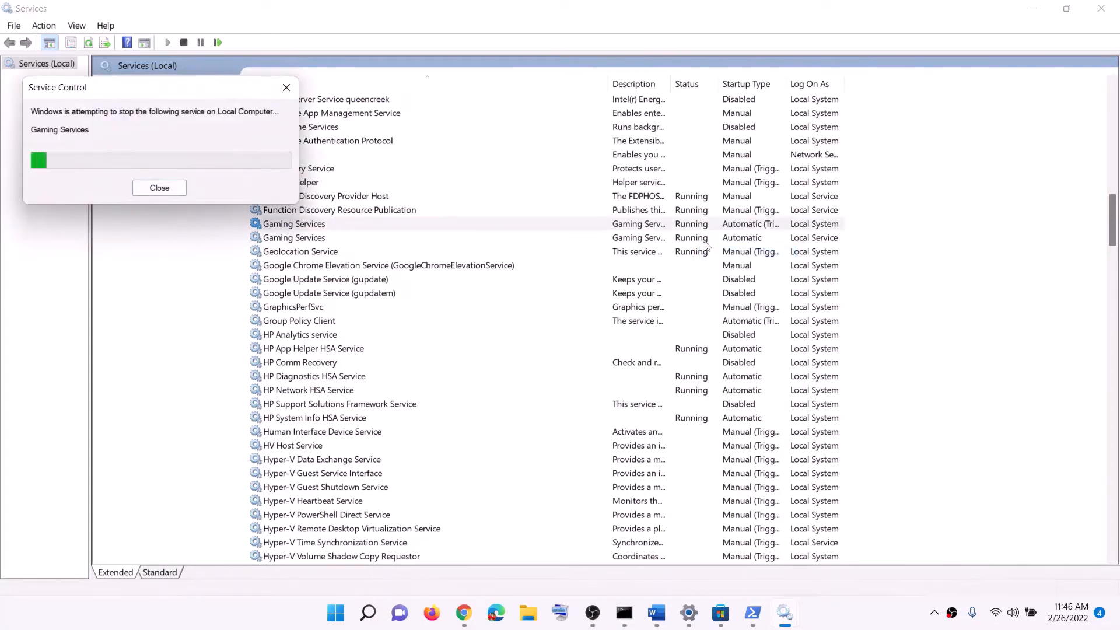
pyautogui.rightClick(695, 239)
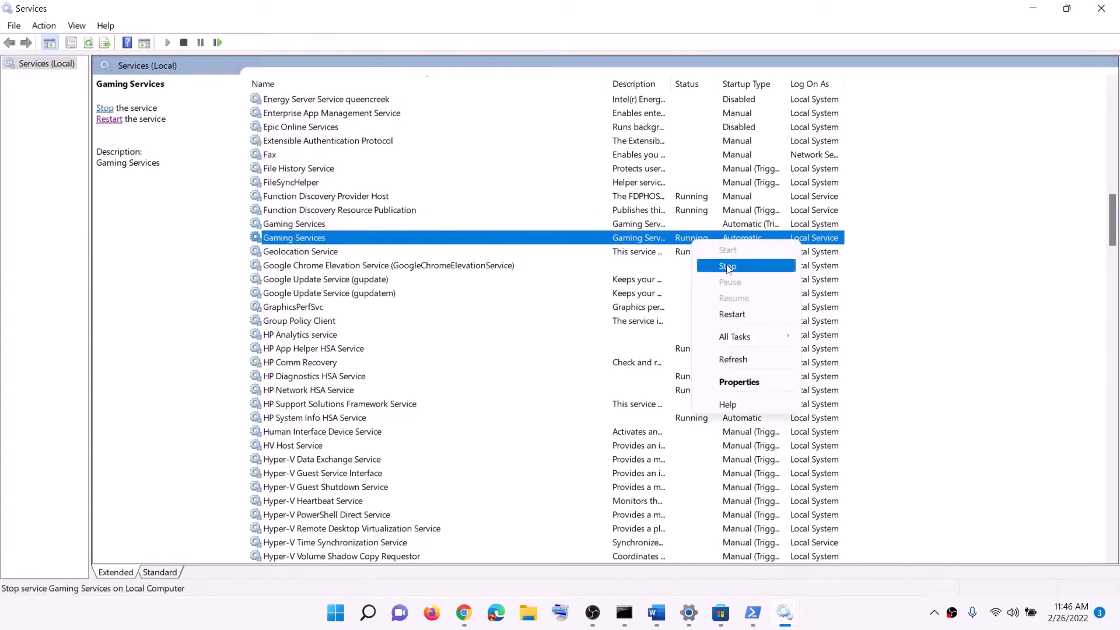
pyautogui.click(727, 267)
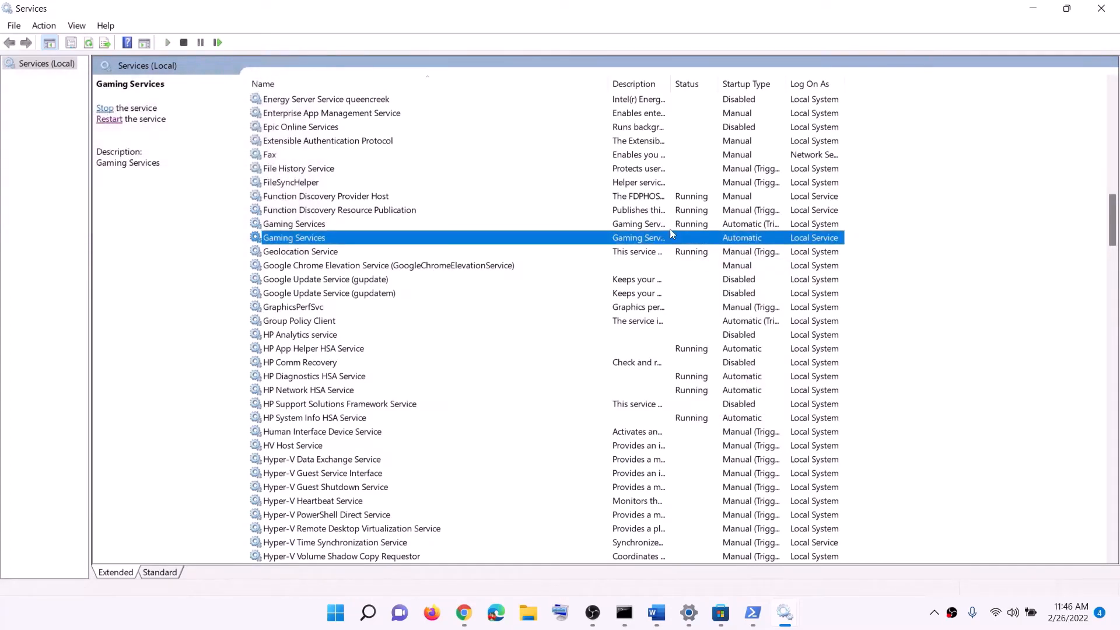
# Step: Restart the Gaming Services entry running as Local System and start the one running as Local Service
pyautogui.click(686, 226)
pyautogui.rightClick(686, 225)
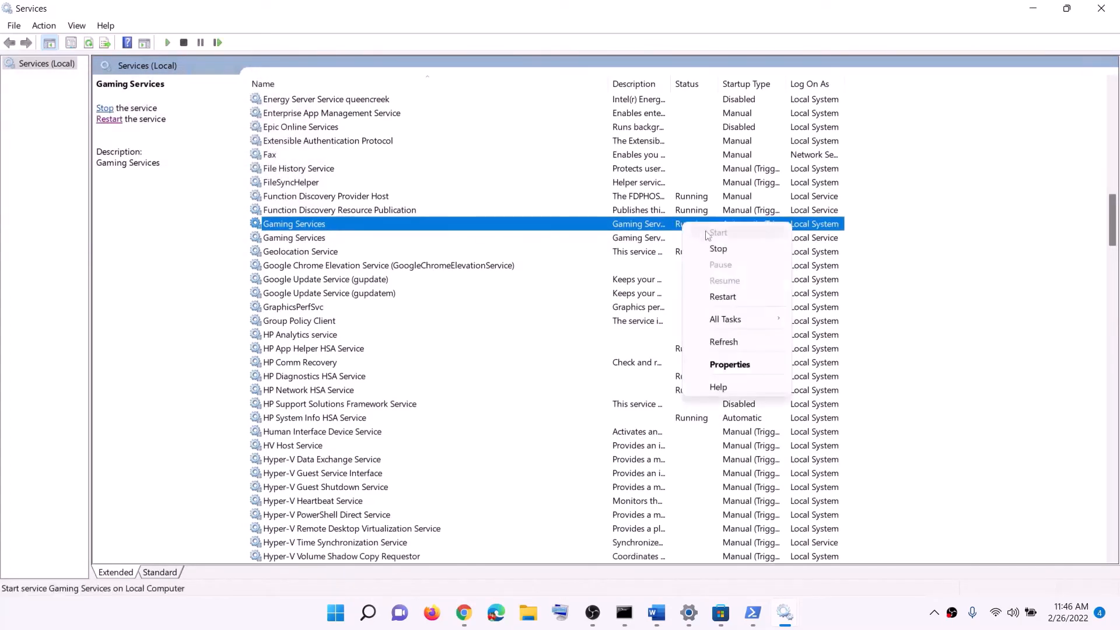
pyautogui.click(729, 295)
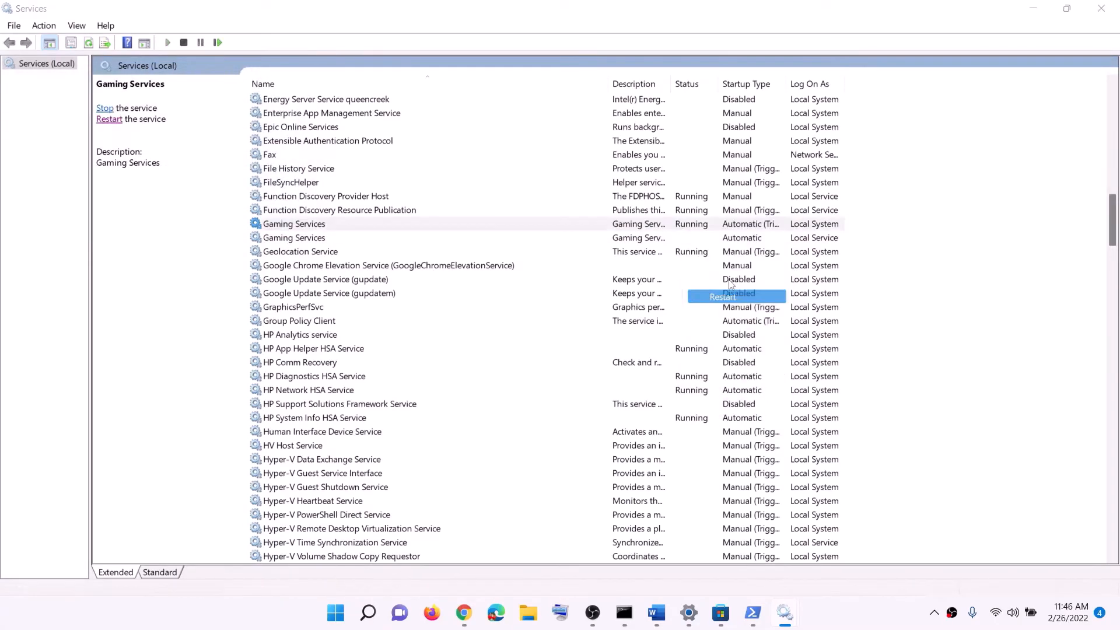
pyautogui.click(677, 242)
pyautogui.rightClick(677, 245)
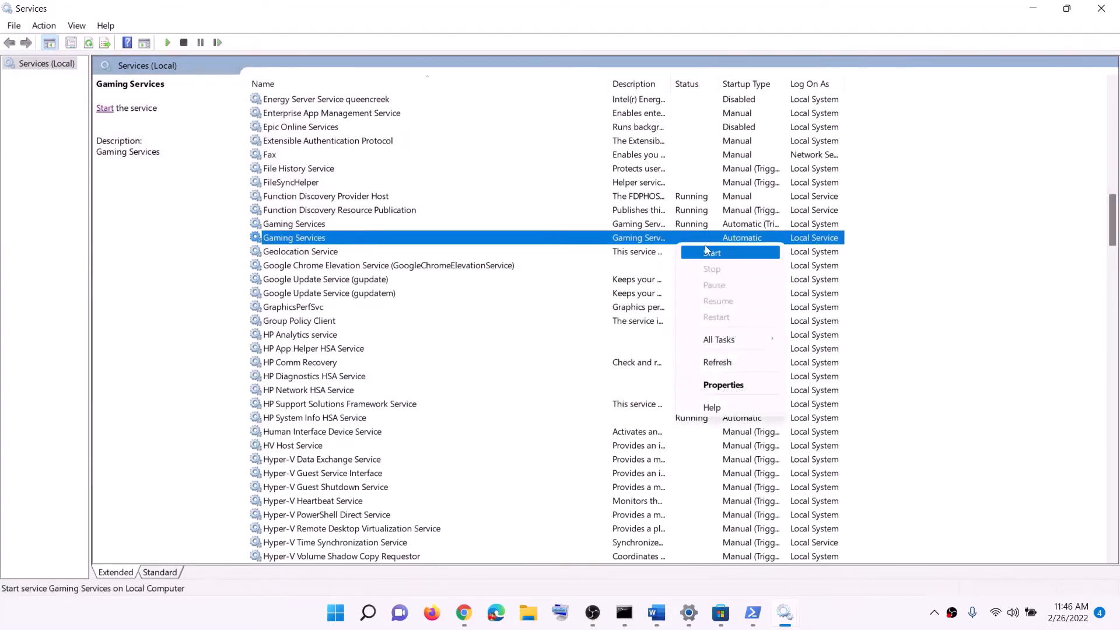
pyautogui.click(732, 254)
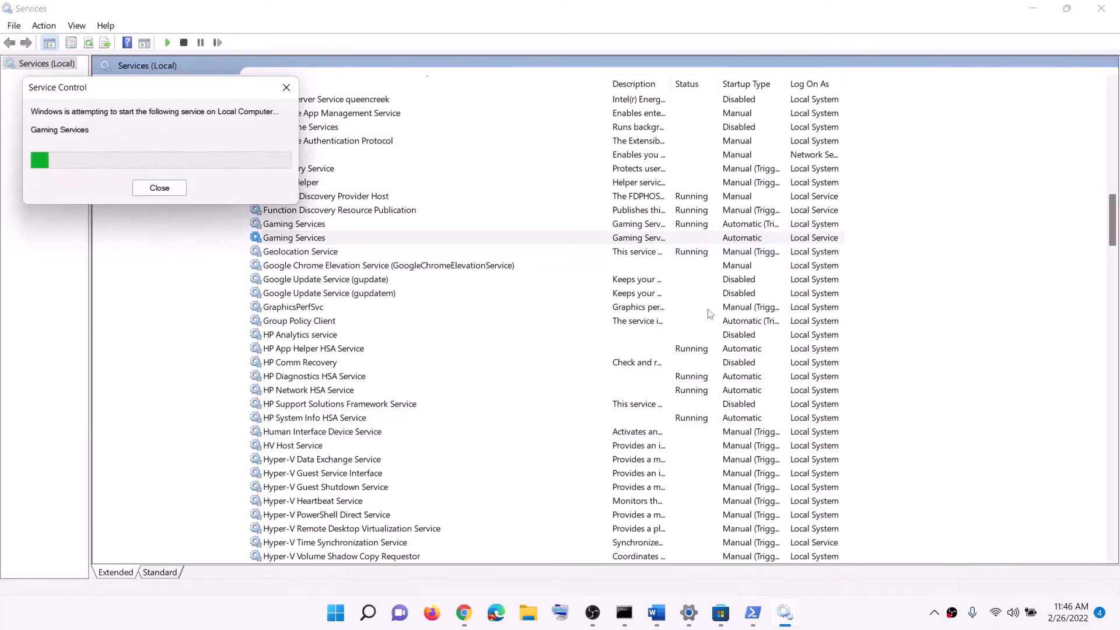
# Step: Set the Microsoft Store Install Service's startup type to Automatic and accept its properties
pyautogui.click(584, 324)
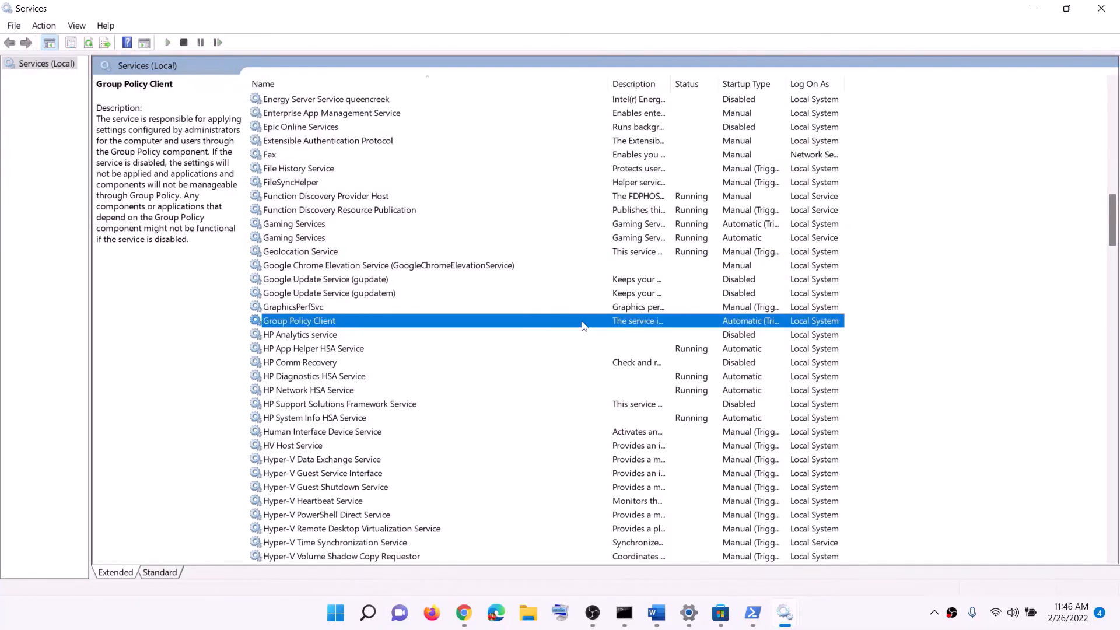
pyautogui.press('m')
pyautogui.doubleClick(353, 308)
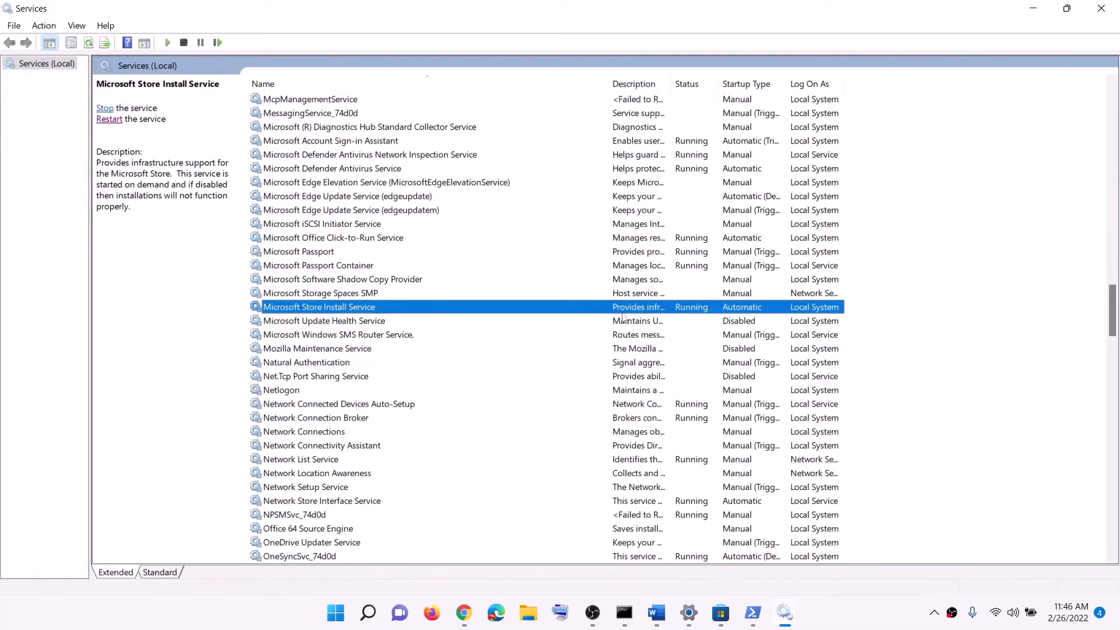
pyautogui.click(548, 291)
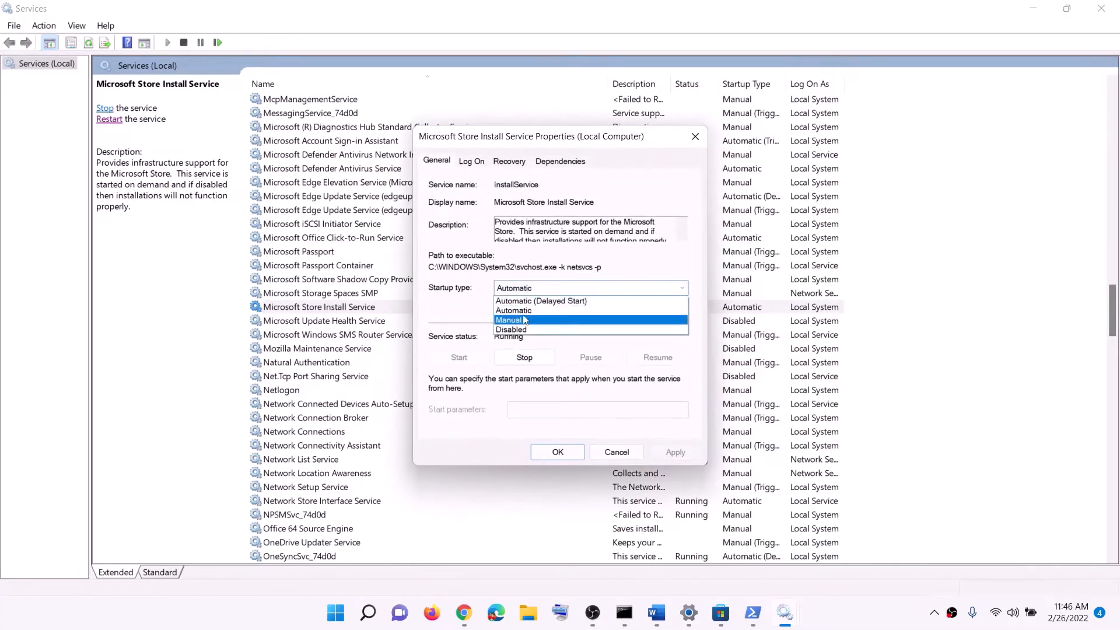
pyautogui.click(533, 311)
pyautogui.click(688, 454)
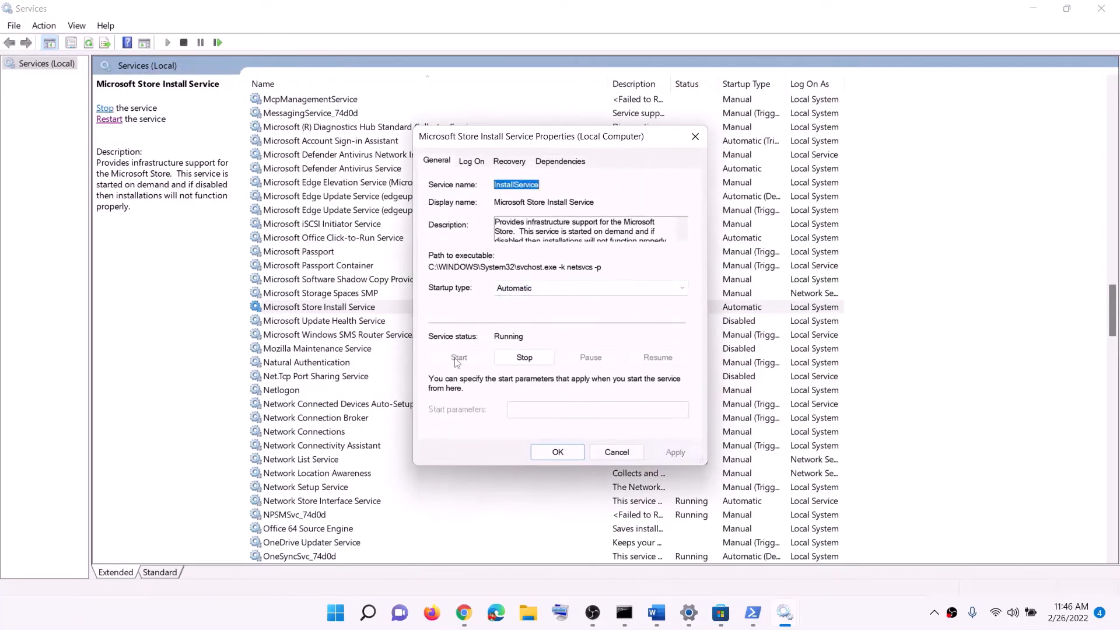
pyautogui.click(557, 452)
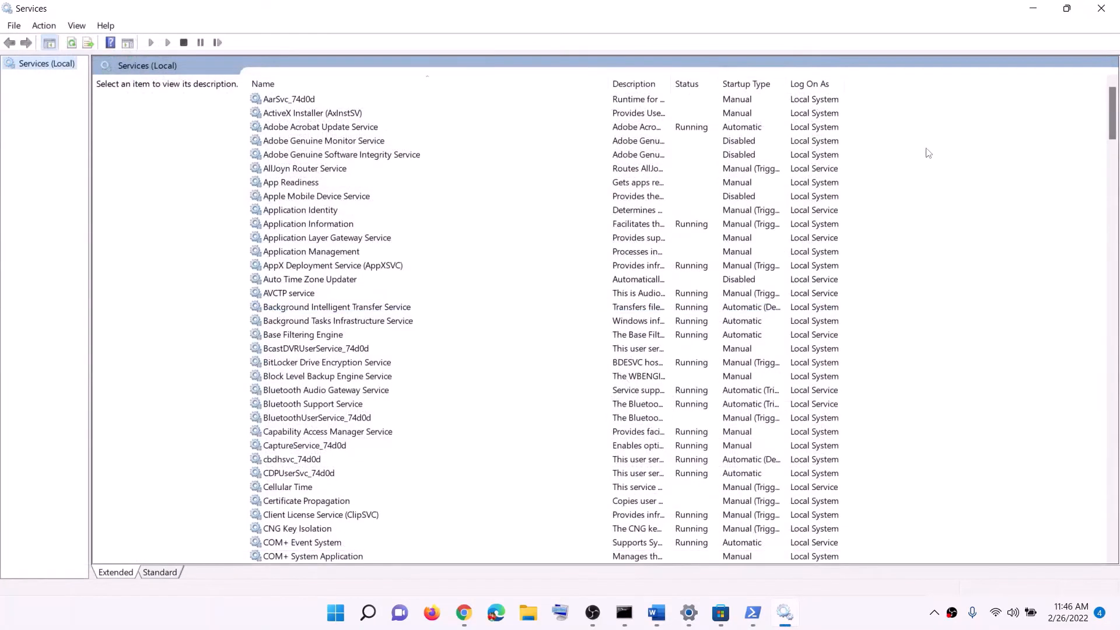
# Step: Check the step following the services list in the Word document, and open Windows Settings
pyautogui.click(655, 611)
pyautogui.scroll(-3, 432, 375)
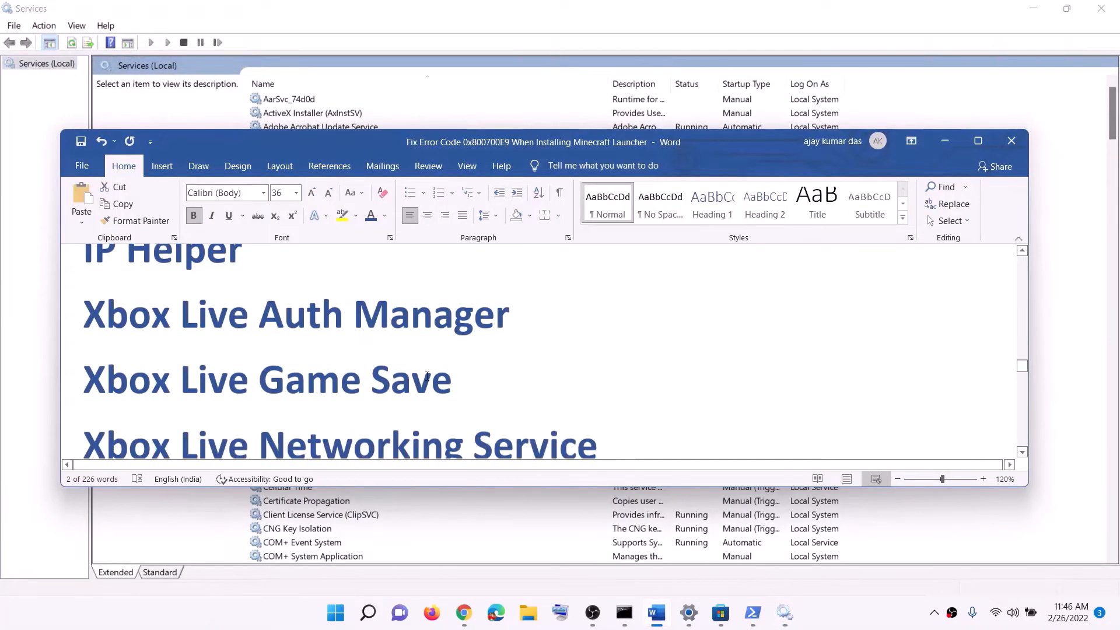
pyautogui.scroll(-6, 432, 375)
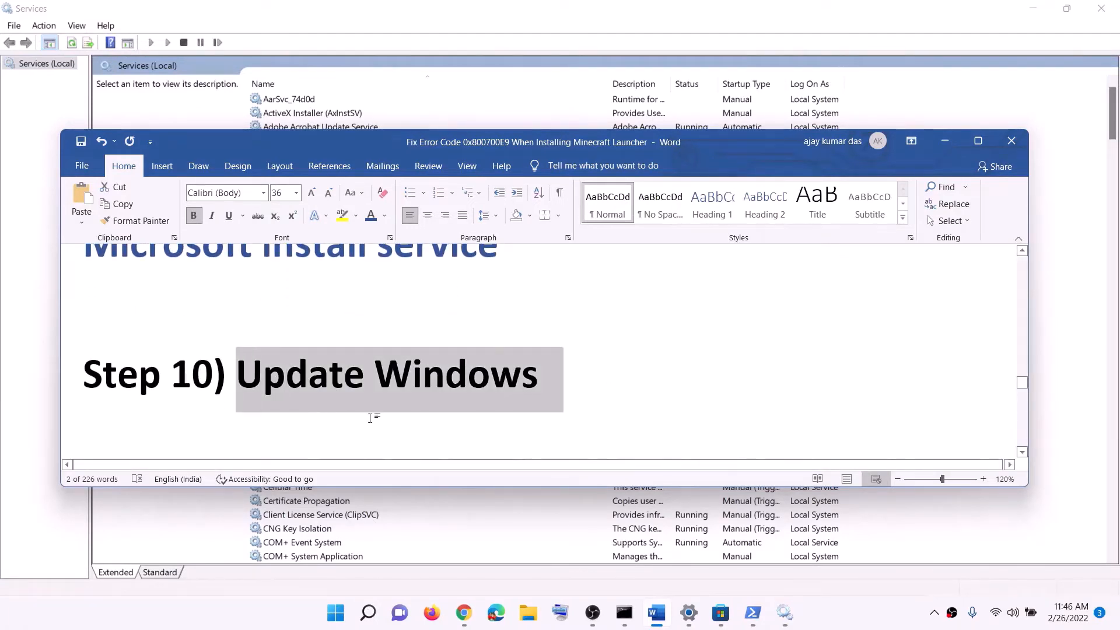
pyautogui.click(335, 612)
pyautogui.click(527, 243)
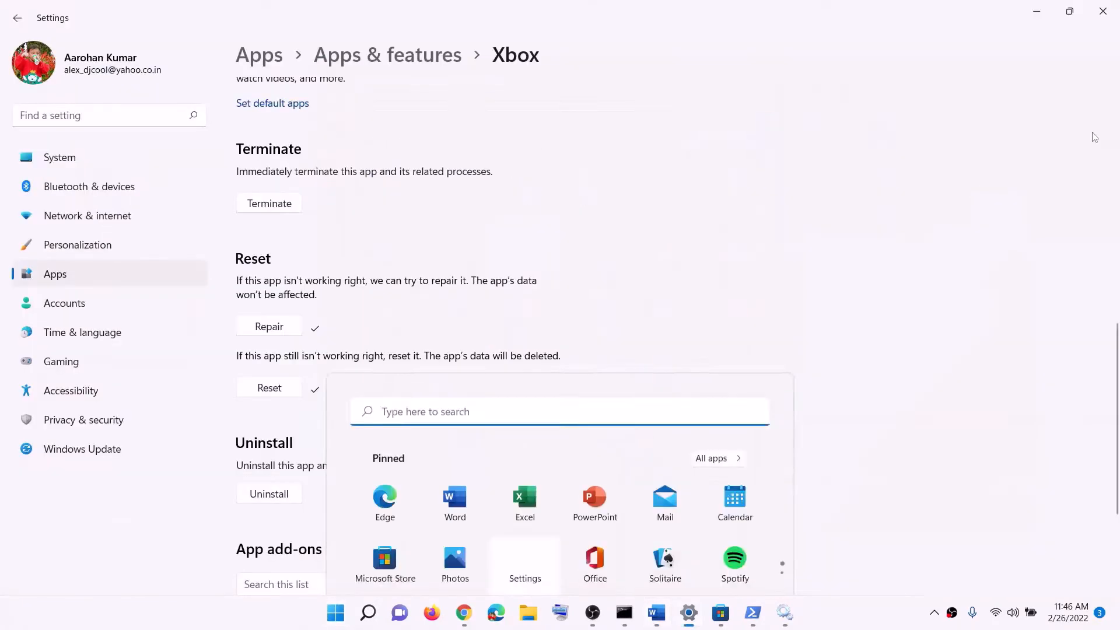
# Step: Check for new Windows updates in the Windows Update settings
pyautogui.click(90, 454)
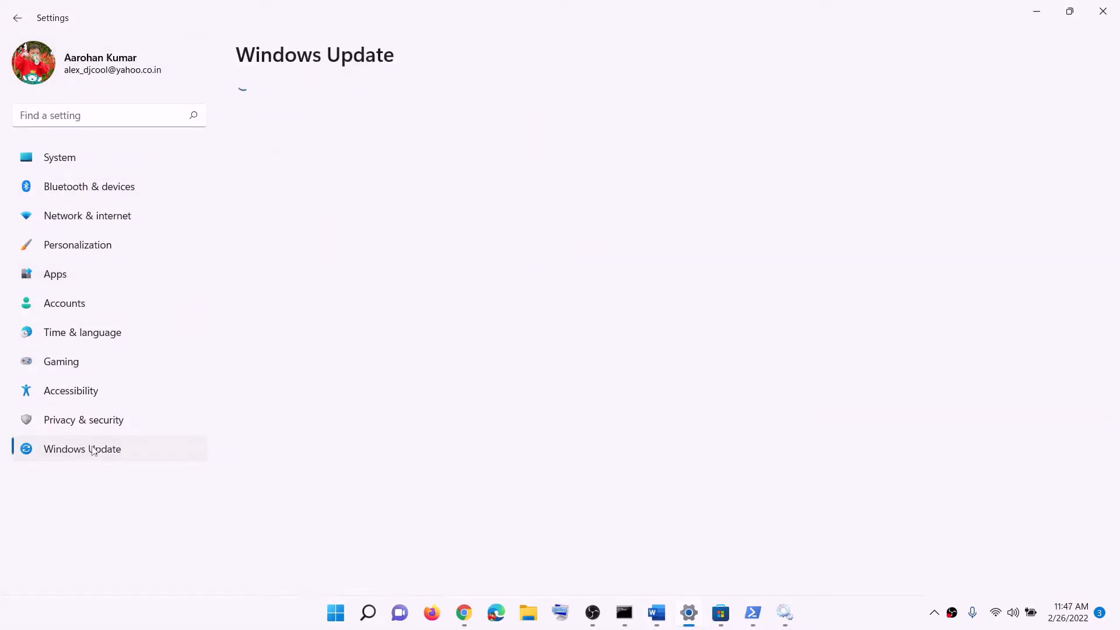
pyautogui.click(914, 124)
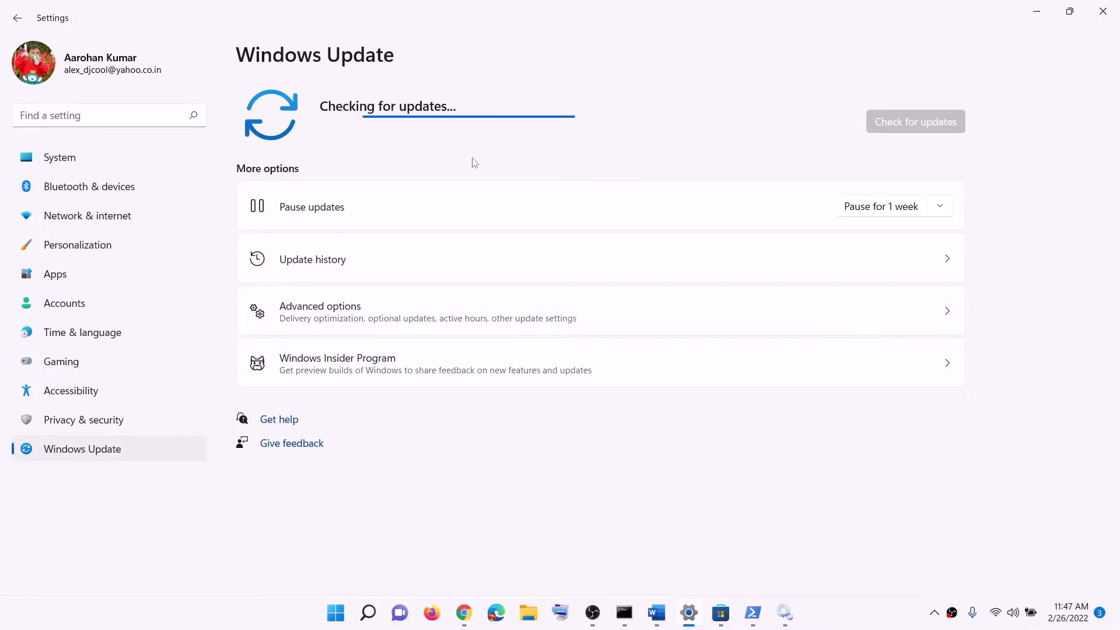
# Step: Copy the WSRESET command name from step 11 of the Word document
pyautogui.click(656, 612)
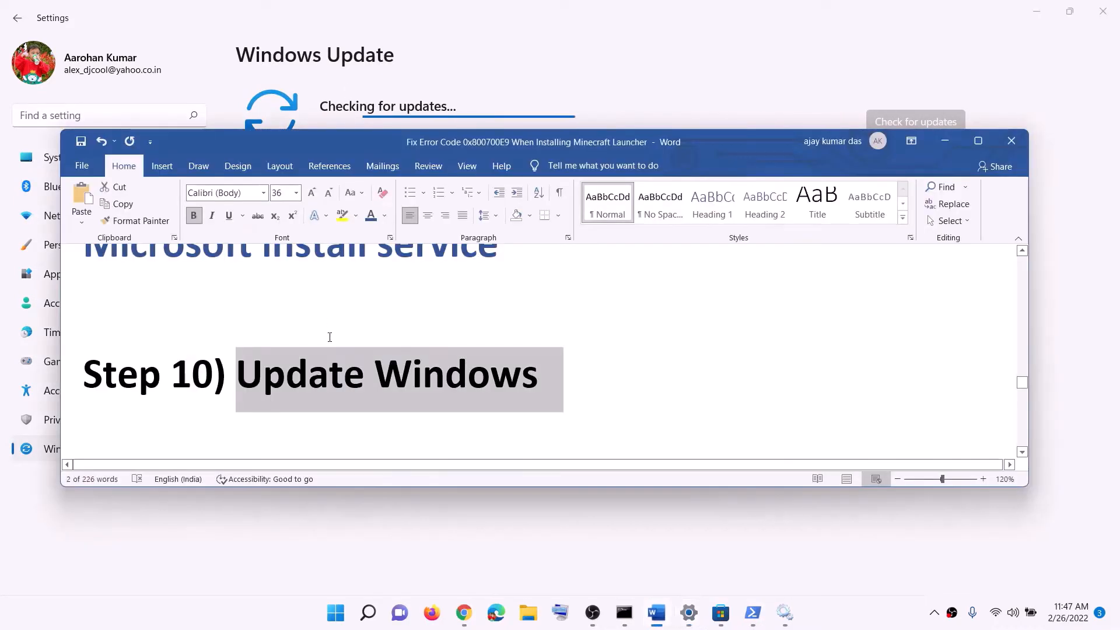
pyautogui.scroll(-1, 374, 371)
pyautogui.scroll(-2, 375, 371)
pyautogui.doubleClick(368, 335)
pyautogui.hotkey('ctrl', 'c')
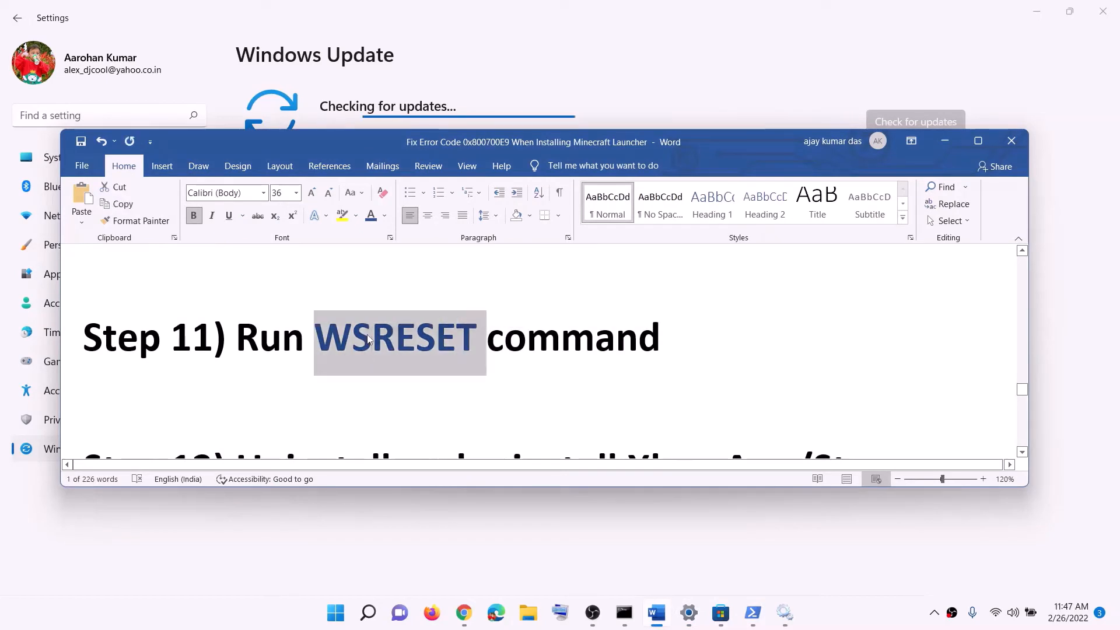
# Step: Find WSRESET through Windows search and run it to reset the Microsoft Store cache
pyautogui.click(337, 611)
pyautogui.hotkey('ctrl', 'v')
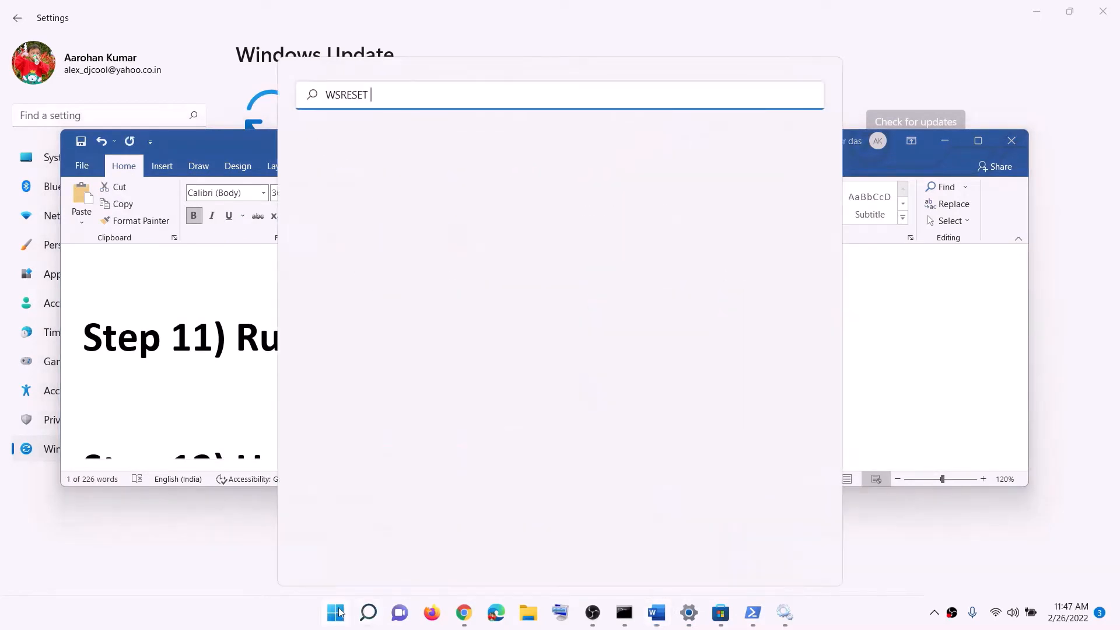
pyautogui.click(406, 216)
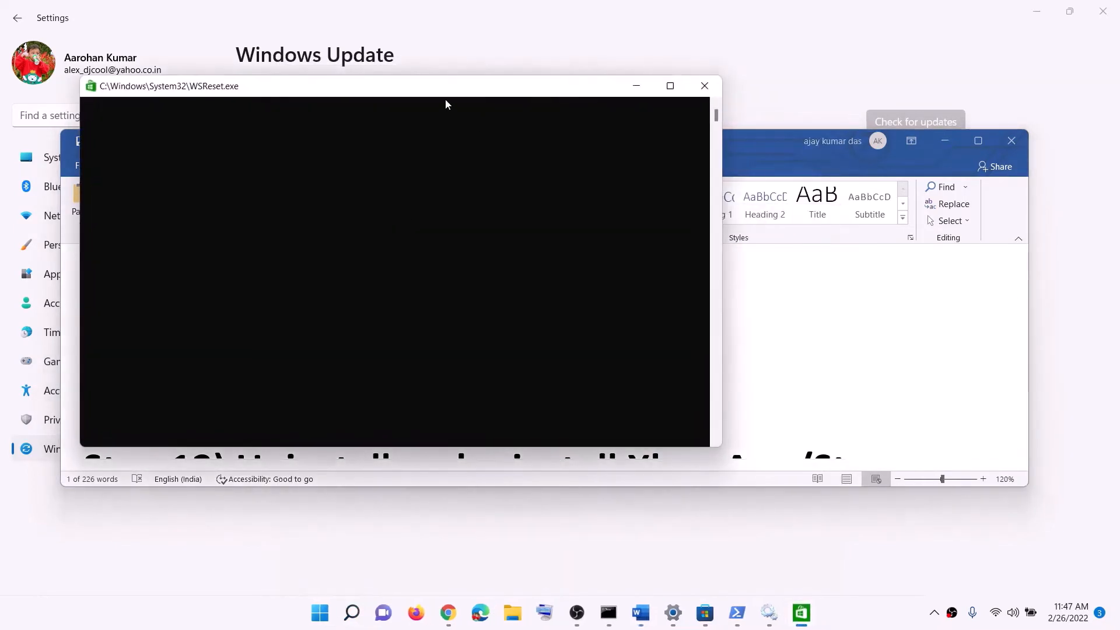
pyautogui.moveTo(447, 88); pyautogui.dragTo(650, 172)
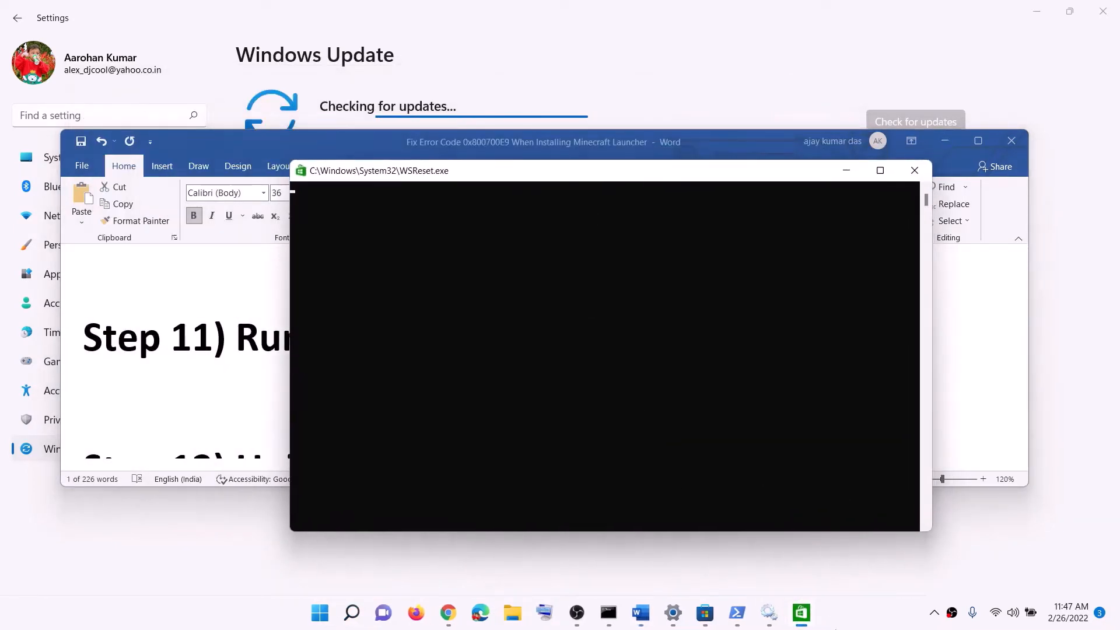
pyautogui.click(842, 620)
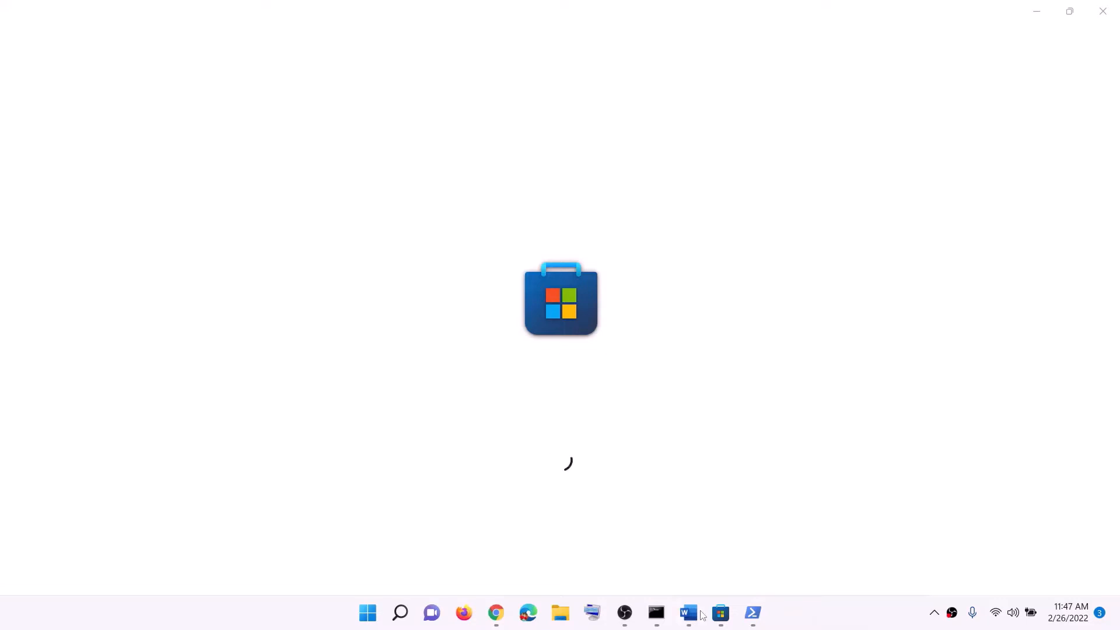
# Step: Copy the Get-AppxPackage -allusers *WindowsStore* | Remove-AppxPackage command from step 12 of the Word document and run it in administrator PowerShell
pyautogui.moveTo(688, 612)
pyautogui.click(686, 551)
pyautogui.scroll(-3, 433, 383)
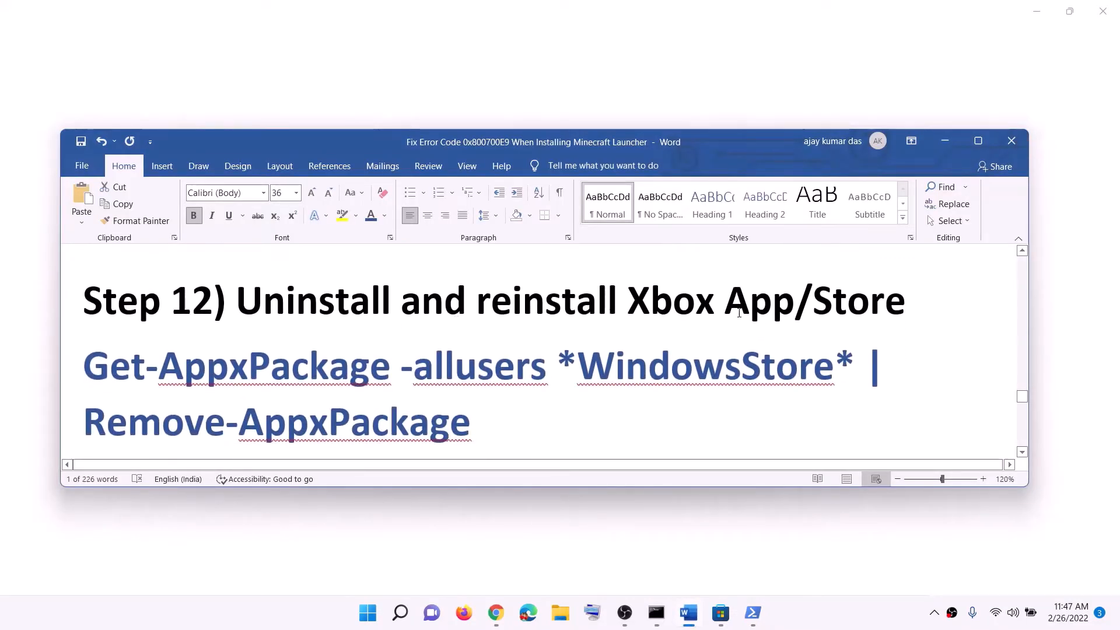
pyautogui.moveTo(738, 313); pyautogui.dragTo(577, 308)
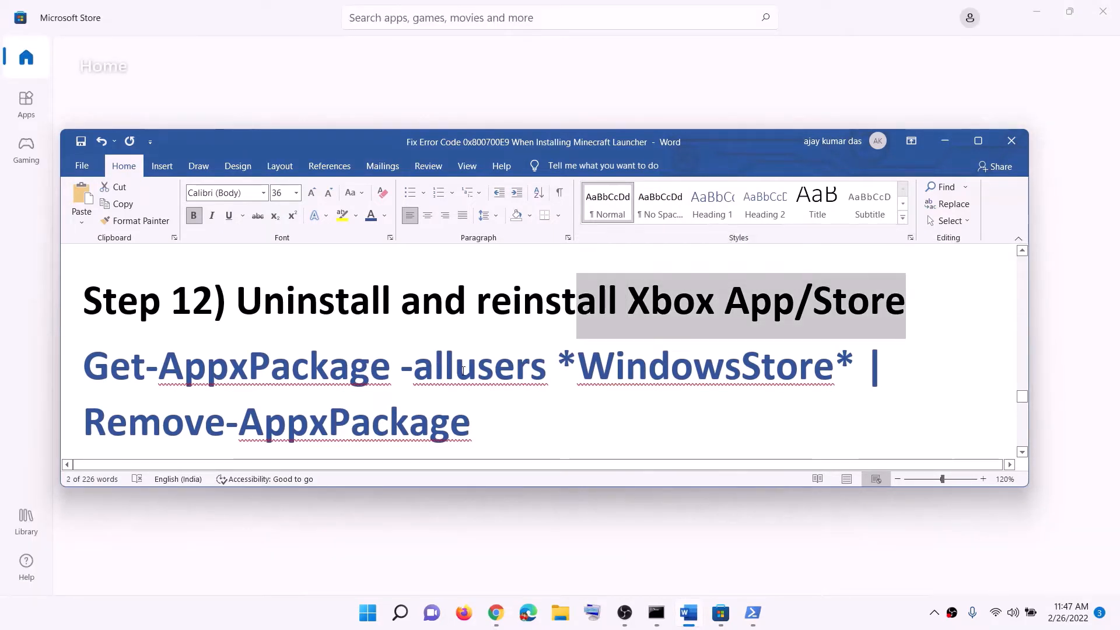
pyautogui.scroll(-1, 410, 379)
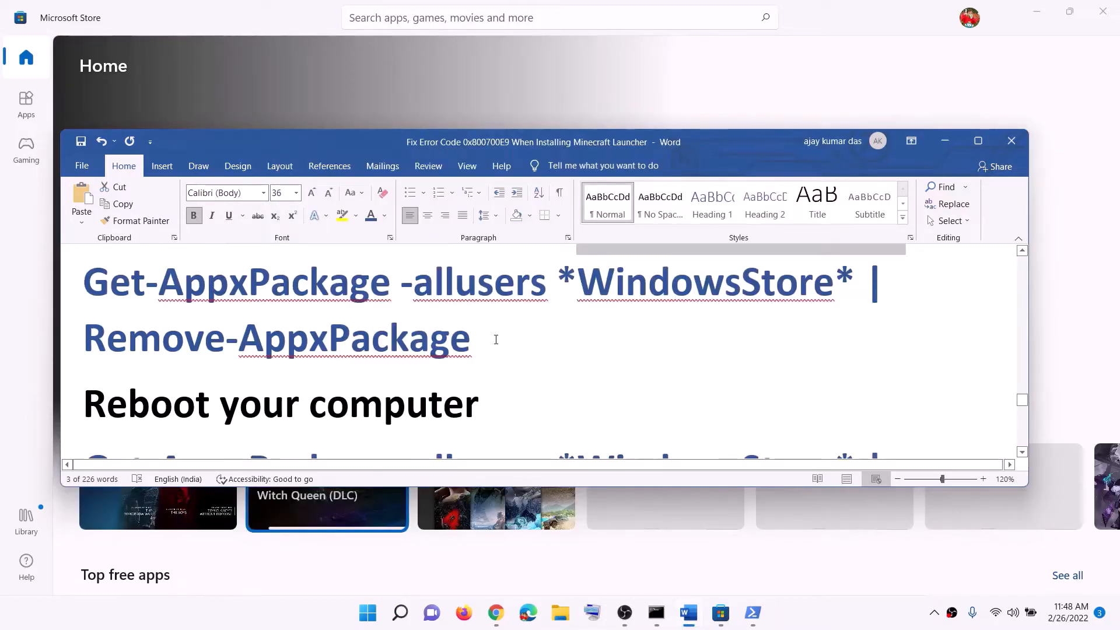
pyautogui.moveTo(496, 339); pyautogui.dragTo(83, 274)
pyautogui.rightClick(166, 315)
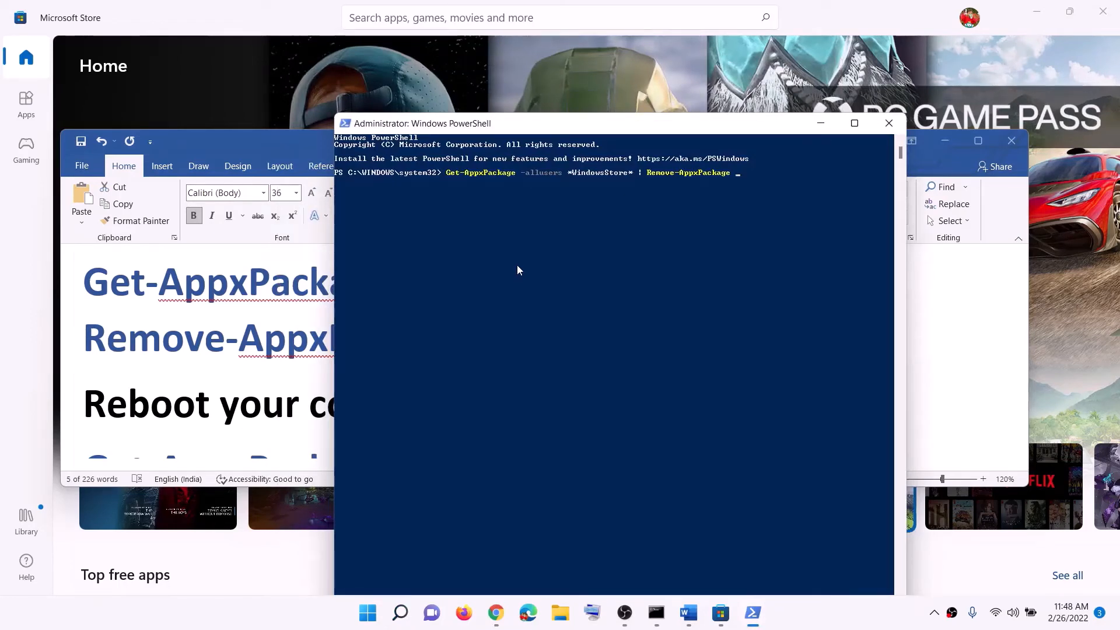
pyautogui.press('Return')
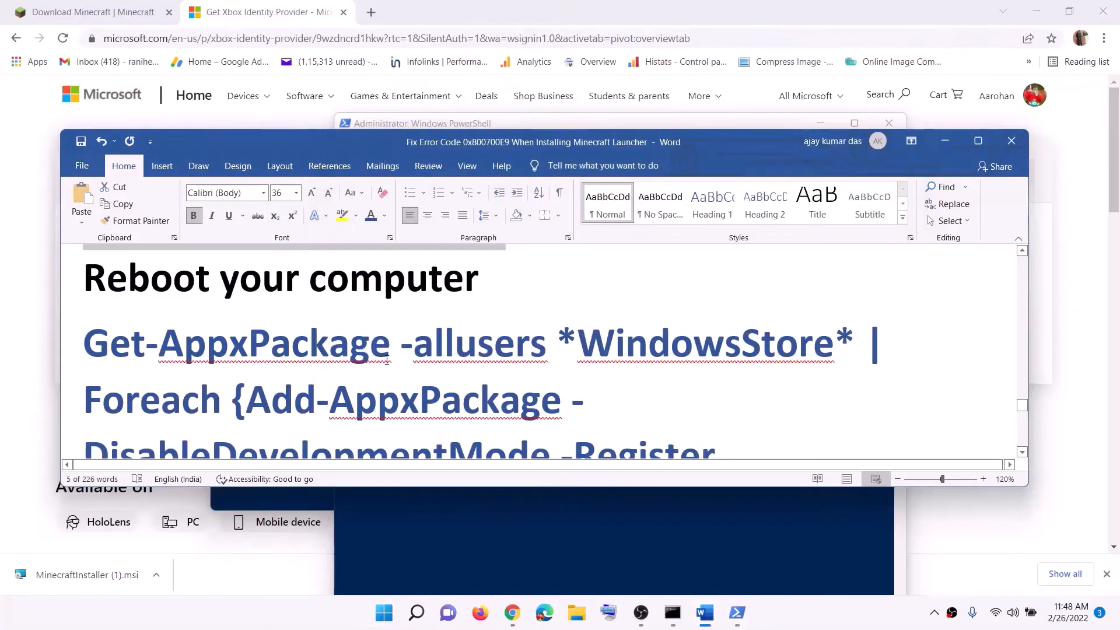
# Step: Open a new Windows PowerShell session as administrator for the Store reinstall command in the document
pyautogui.scroll(-1, 387, 360)
pyautogui.click(383, 612)
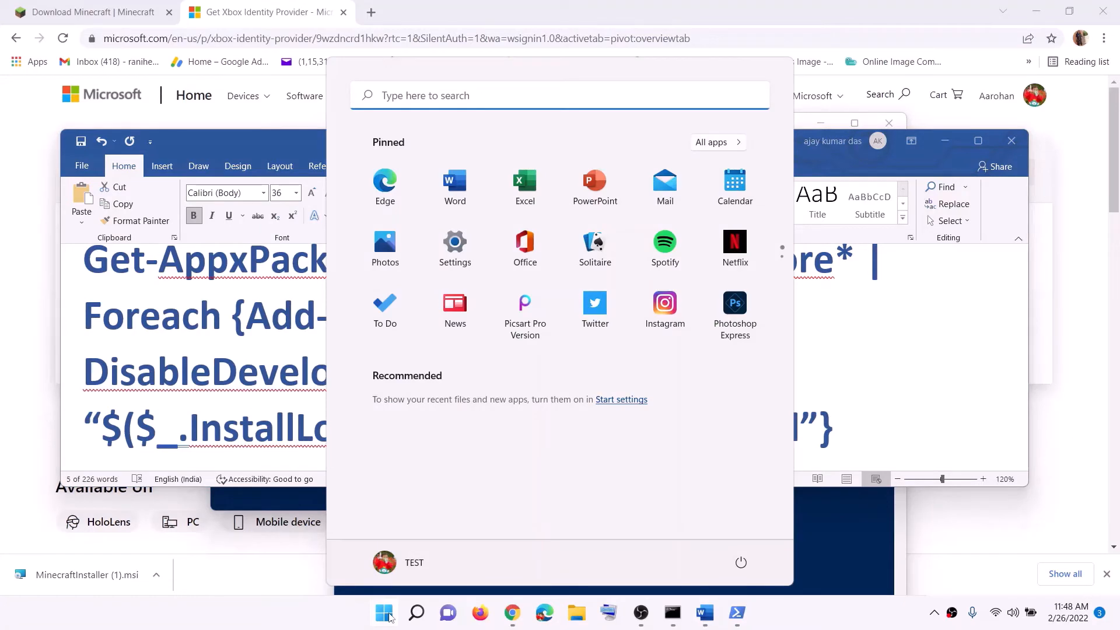
pyautogui.write('powershell')
pyautogui.rightClick(373, 221)
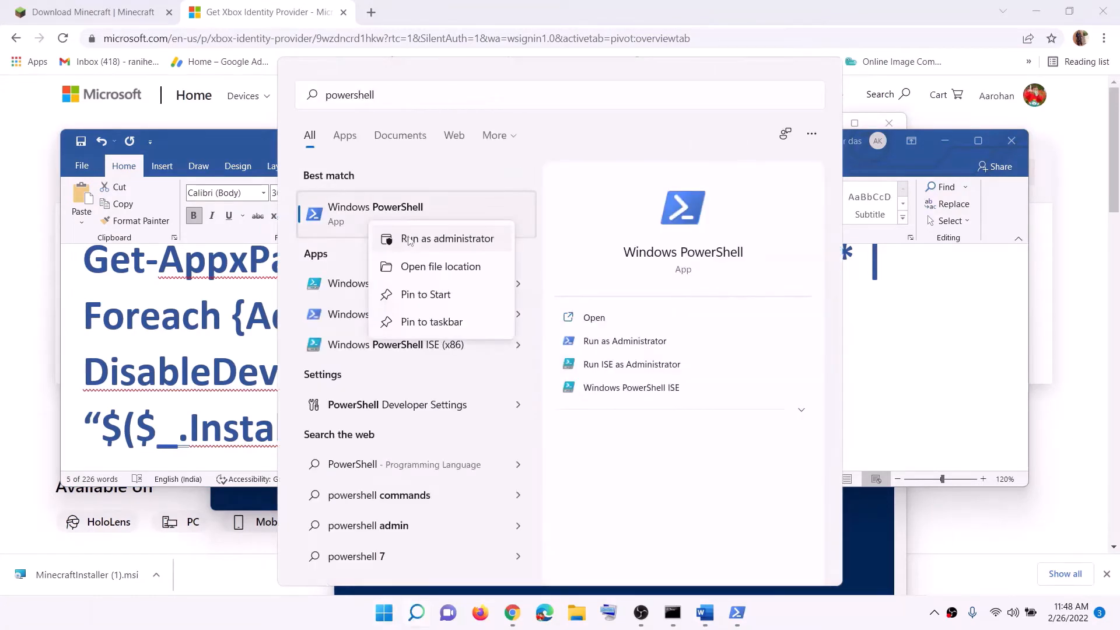
pyautogui.click(409, 239)
pyautogui.click(634, 415)
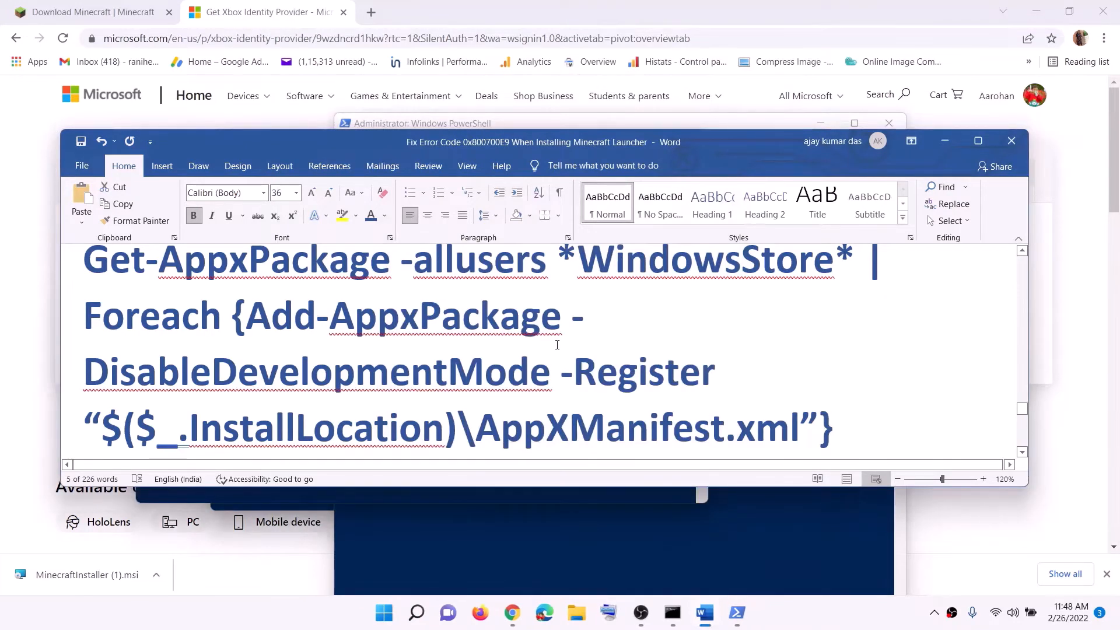
# Step: Copy the WindowsStore Add-AppxPackage -DisableDevelopmentMode -Register command from the Word document and run it in the new PowerShell session
pyautogui.scroll(1, 557, 344)
pyautogui.moveTo(91, 297); pyautogui.dragTo(839, 415)
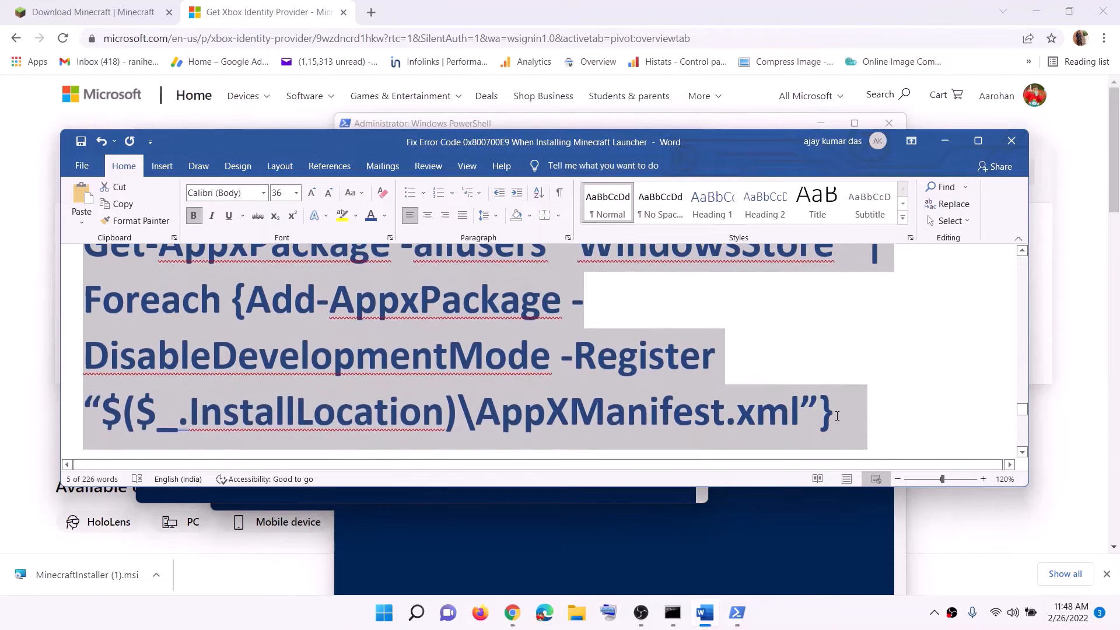
pyautogui.rightClick(506, 327)
pyautogui.click(539, 356)
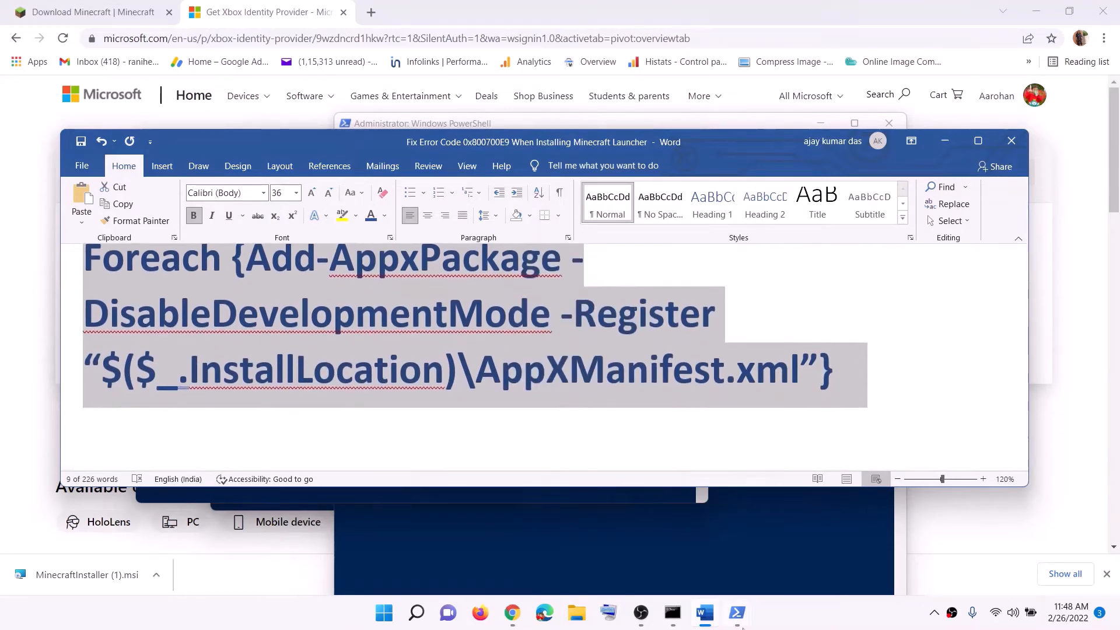
pyautogui.moveTo(736, 613)
pyautogui.click(758, 569)
pyautogui.rightClick(423, 302)
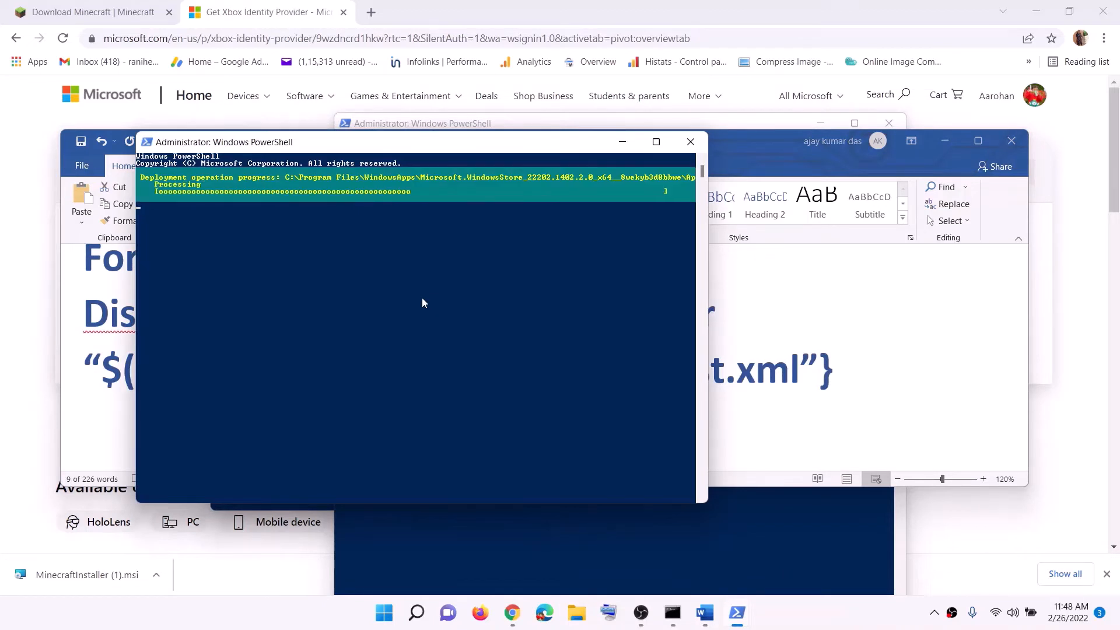
# Step: Search Windows for "store" and open the reinstalled Microsoft Store
pyautogui.click(383, 619)
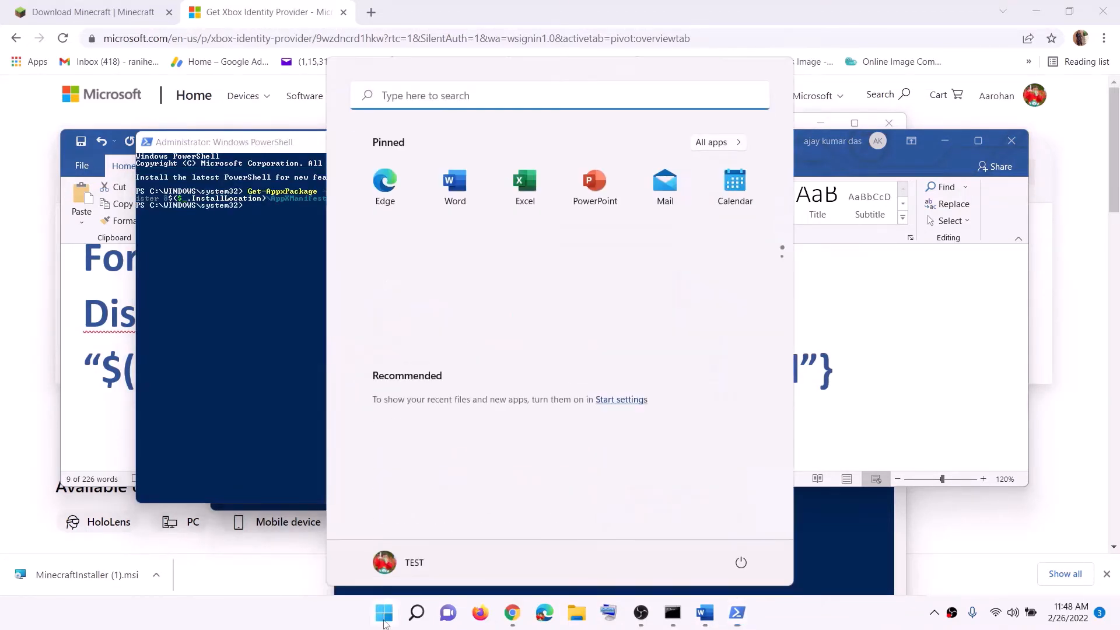
pyautogui.write('store')
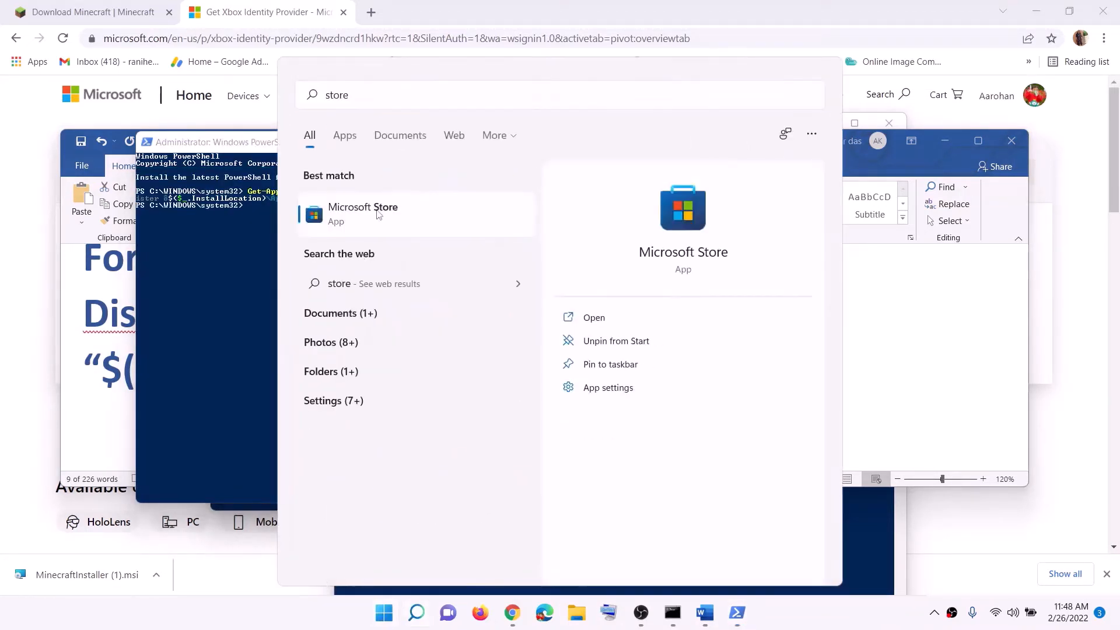
pyautogui.click(378, 214)
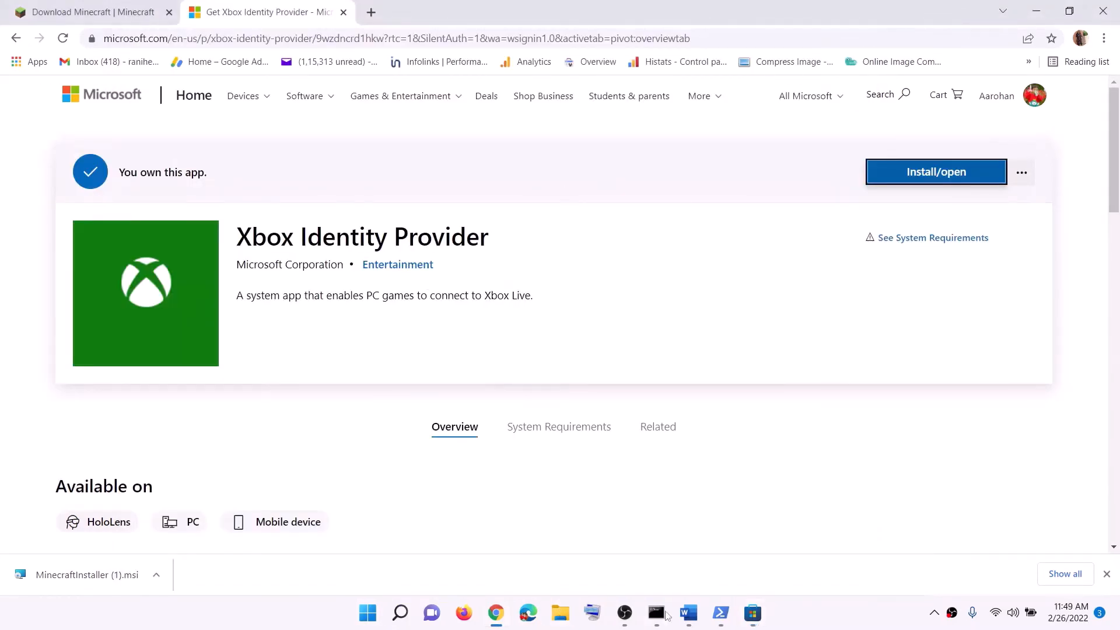
# Step: Read the advice in step 13 of the Word document about installing to the C drive or a different drive
pyautogui.click(688, 612)
pyautogui.scroll(-5, 410, 362)
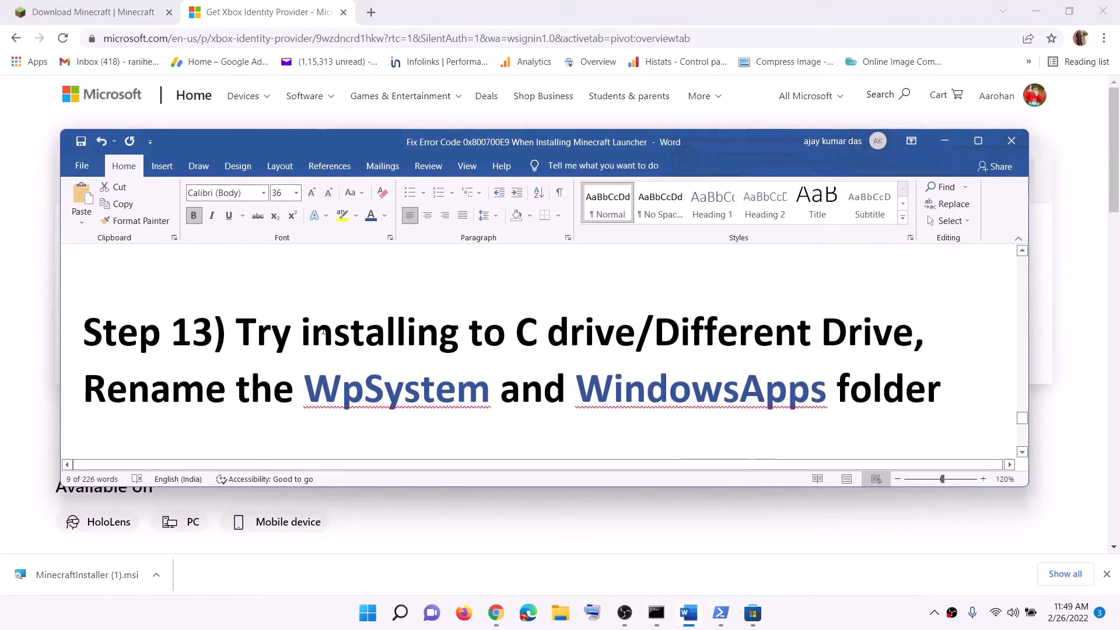
pyautogui.moveTo(323, 331); pyautogui.dragTo(670, 345)
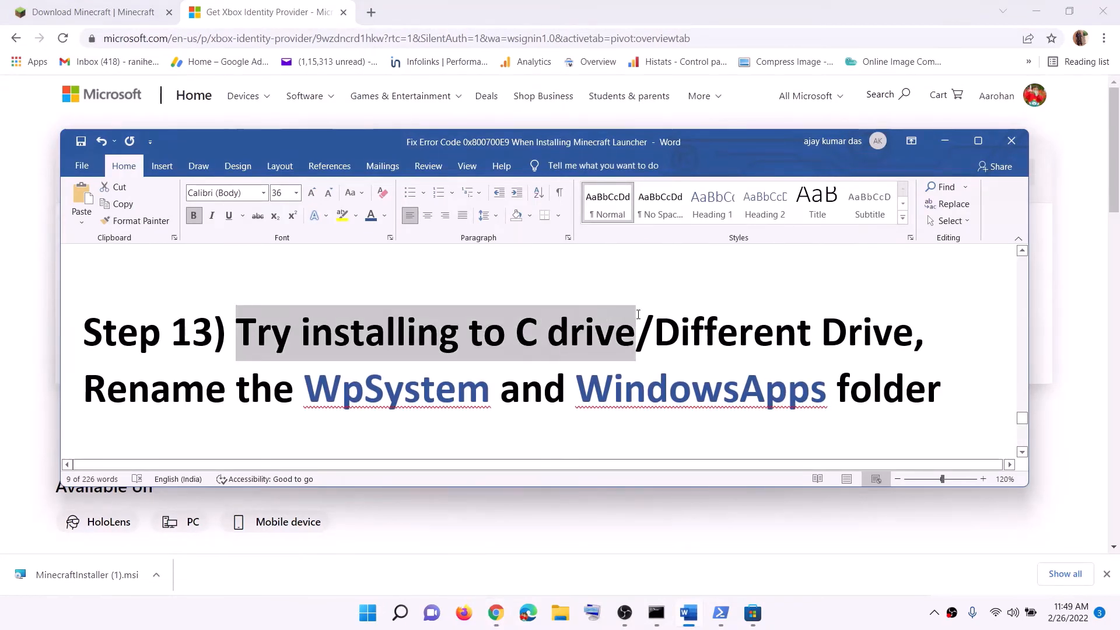
pyautogui.click(670, 345)
pyautogui.moveTo(517, 335); pyautogui.dragTo(737, 349)
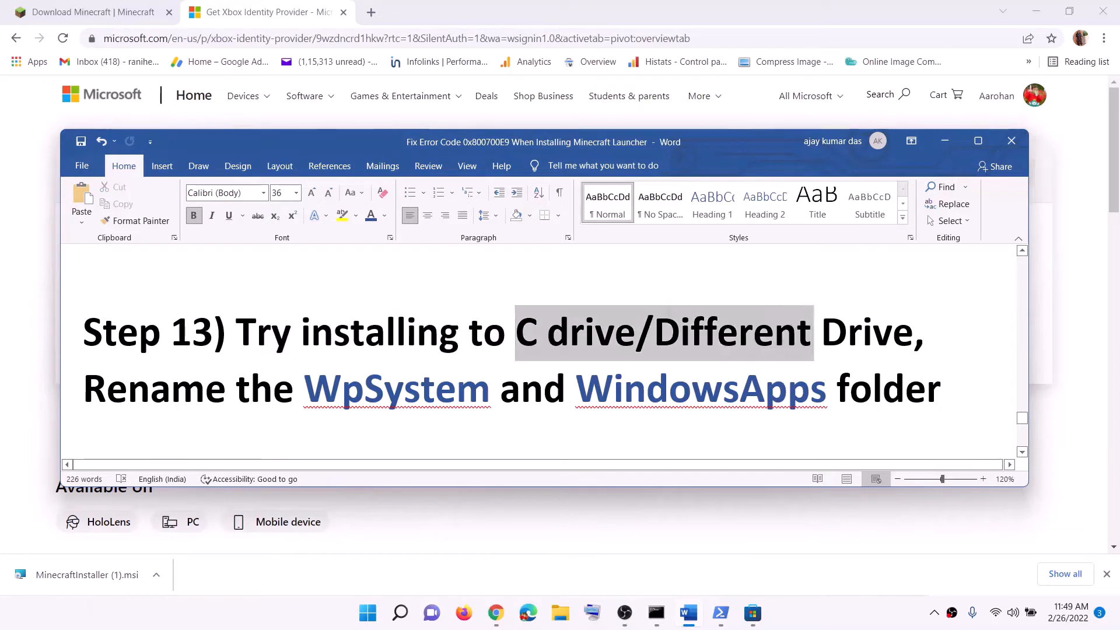
pyautogui.click(736, 350)
pyautogui.moveTo(654, 336); pyautogui.dragTo(873, 343)
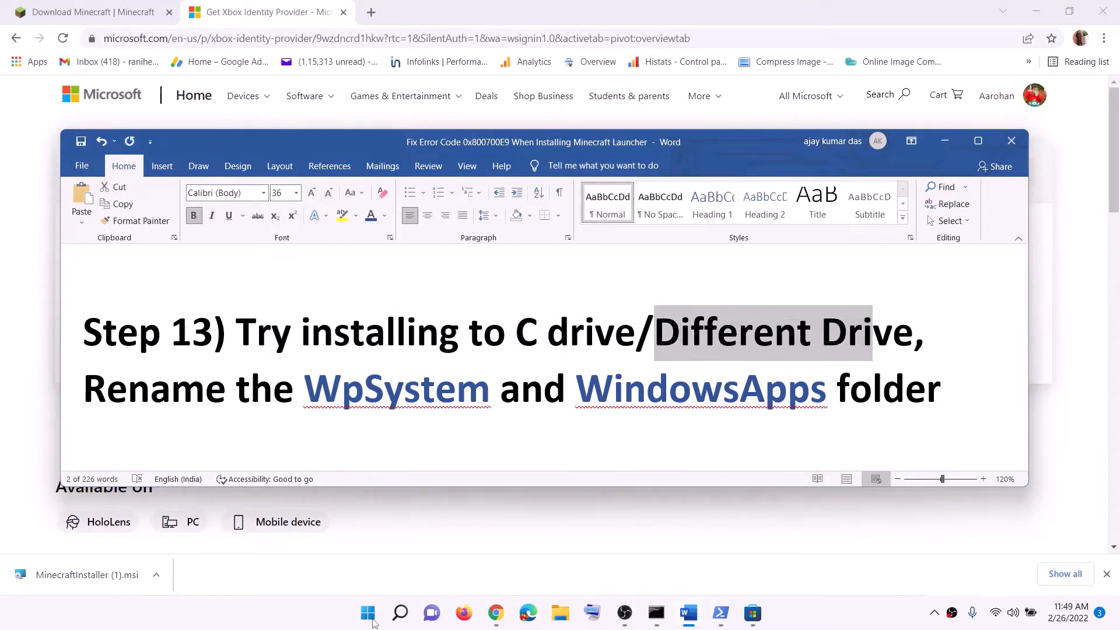
# Step: Open the Storage settings in Windows Settings and go to the page for where new content is saved
pyautogui.click(368, 612)
pyautogui.click(529, 249)
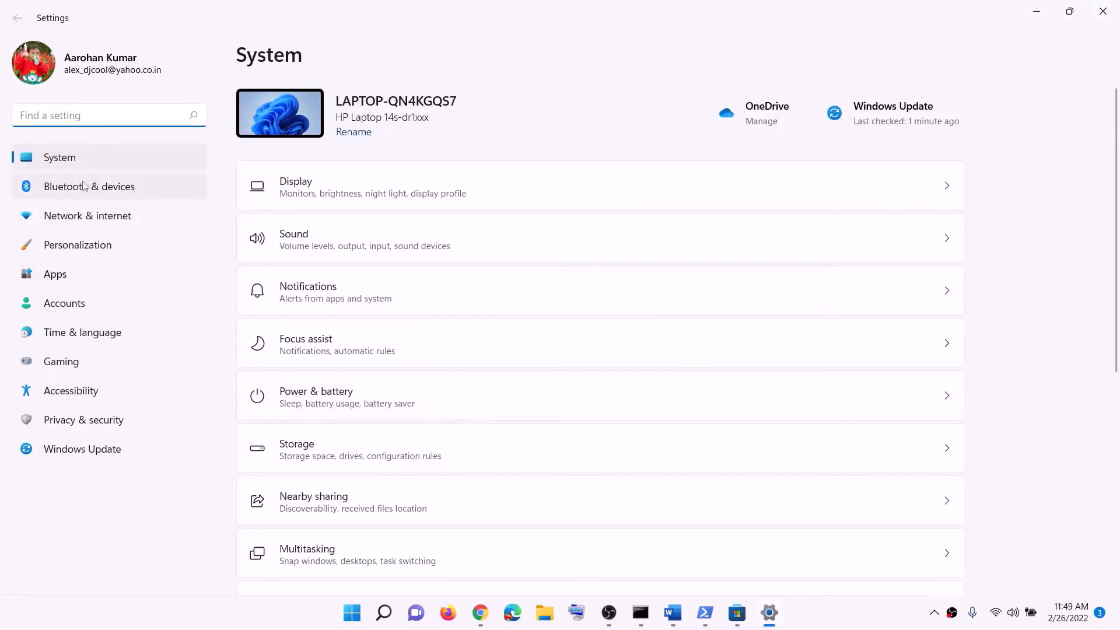
pyautogui.scroll(-5, 377, 431)
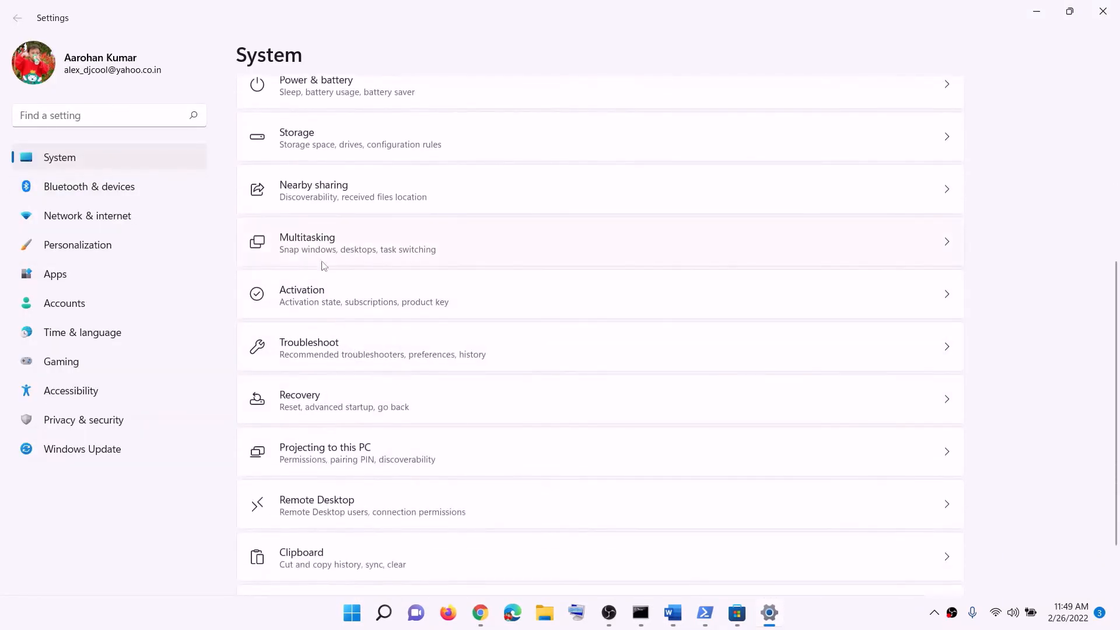
pyautogui.click(317, 141)
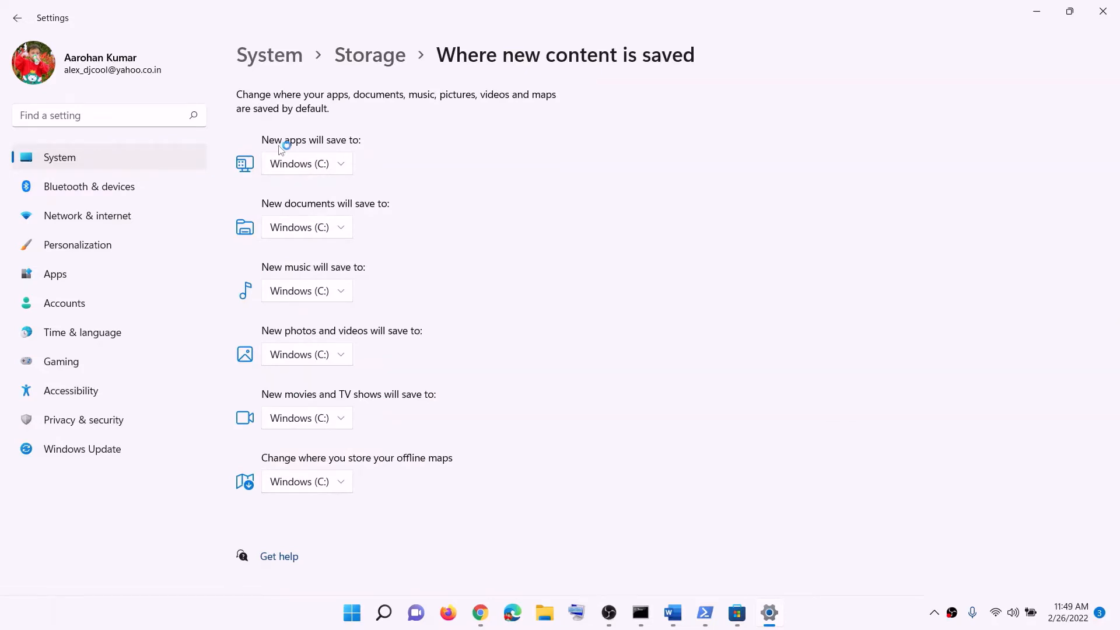
# Step: Examine the drive choices for where new apps will be saved
pyautogui.click(348, 170)
pyautogui.click(336, 168)
pyautogui.click(346, 171)
pyautogui.click(362, 169)
pyautogui.click(347, 169)
pyautogui.click(379, 177)
pyautogui.click(343, 166)
pyautogui.click(460, 173)
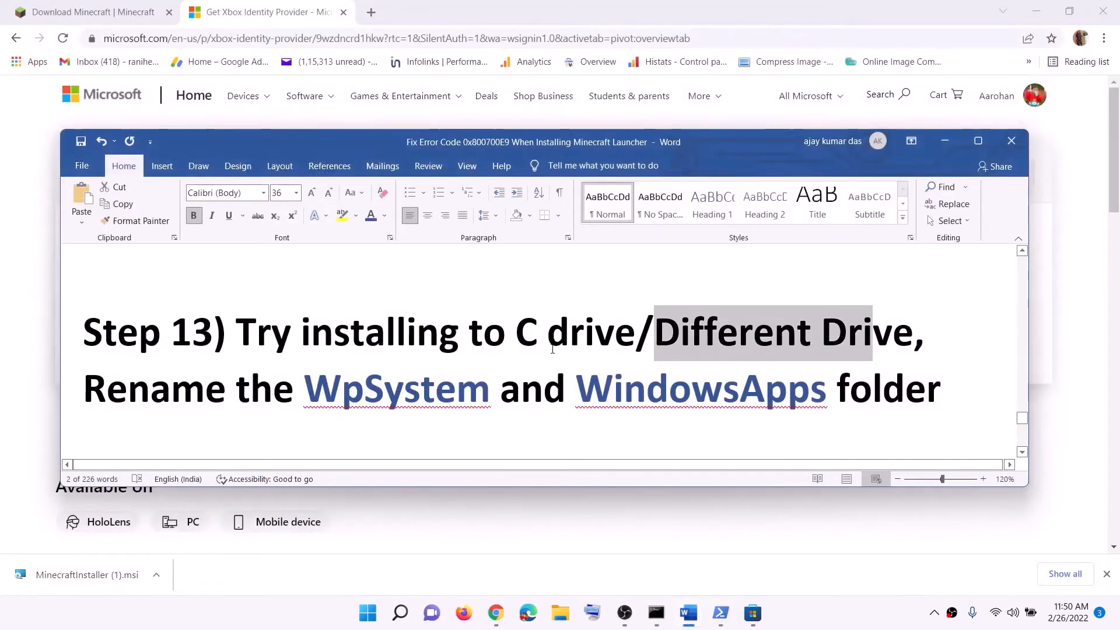
# Step: Review the rest of step 13 in the Word document, including renaming the WpSystem and WindowsApps folders
pyautogui.click(551, 348)
pyautogui.moveTo(517, 340); pyautogui.dragTo(846, 338)
pyautogui.click(753, 340)
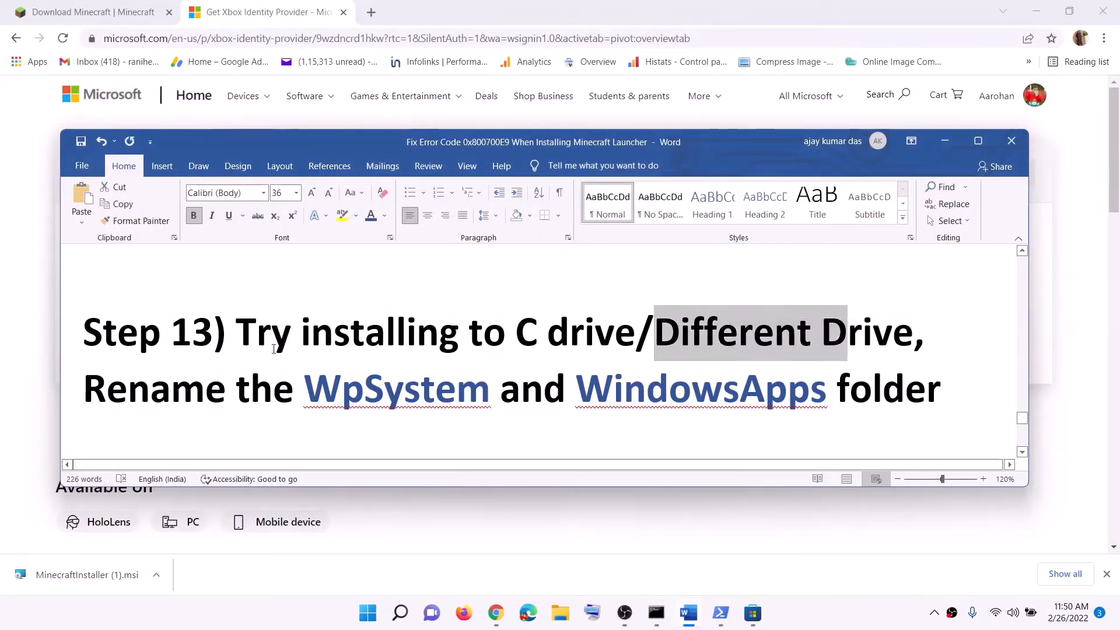
pyautogui.scroll(-1, 274, 349)
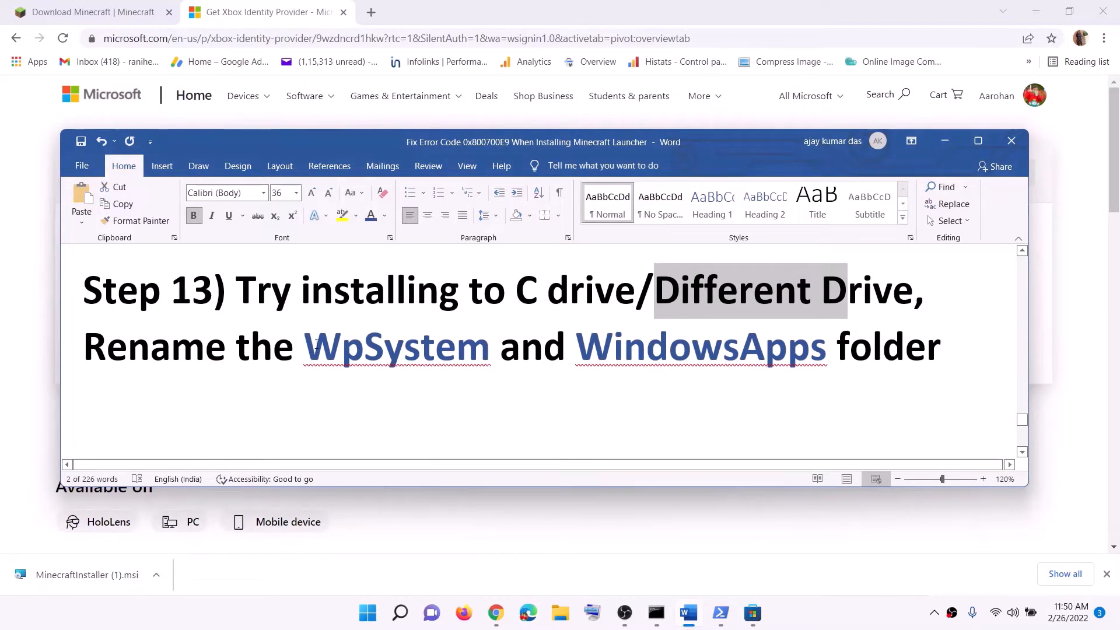
pyautogui.moveTo(305, 347); pyautogui.dragTo(827, 348)
pyautogui.click(797, 608)
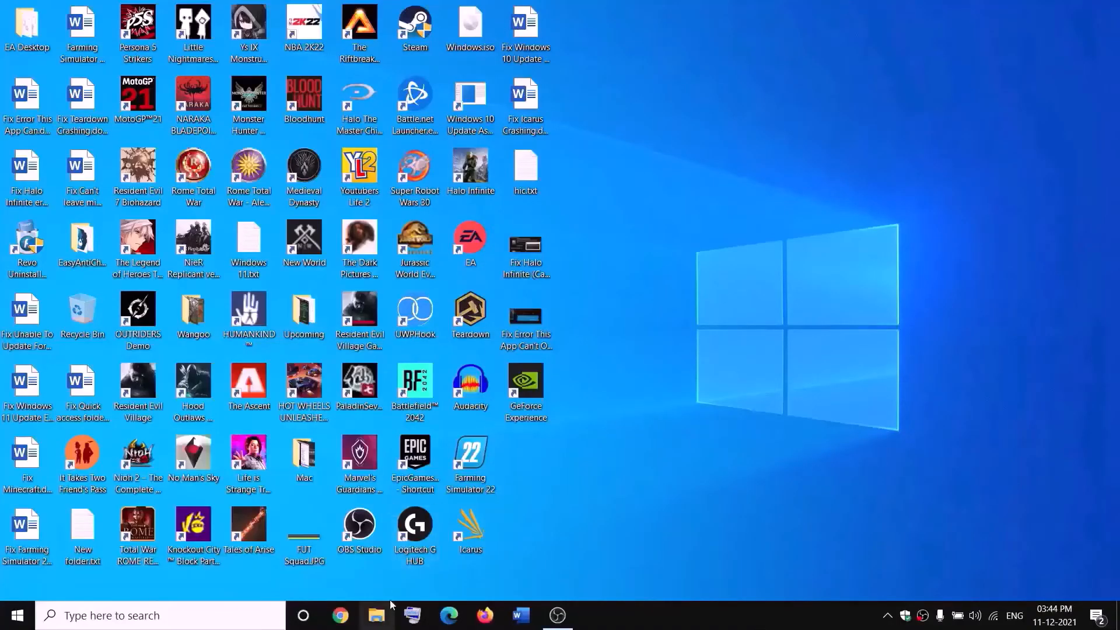
# Step: Open the New Volume (D:) drive in File Explorer and locate the WpSystem folder
pyautogui.click(377, 615)
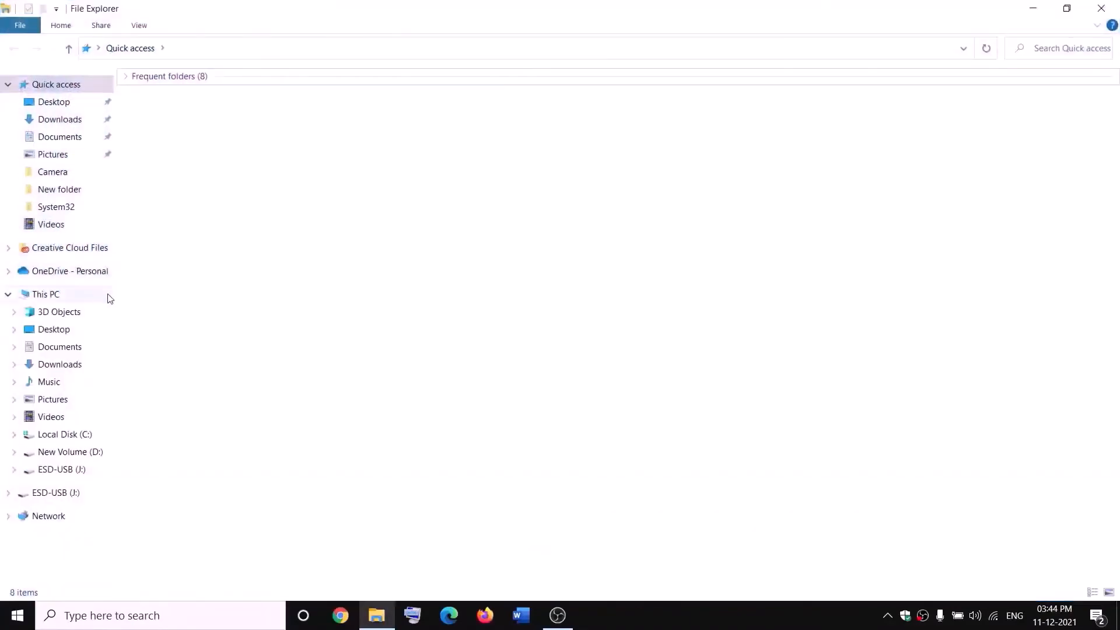
pyautogui.click(53, 295)
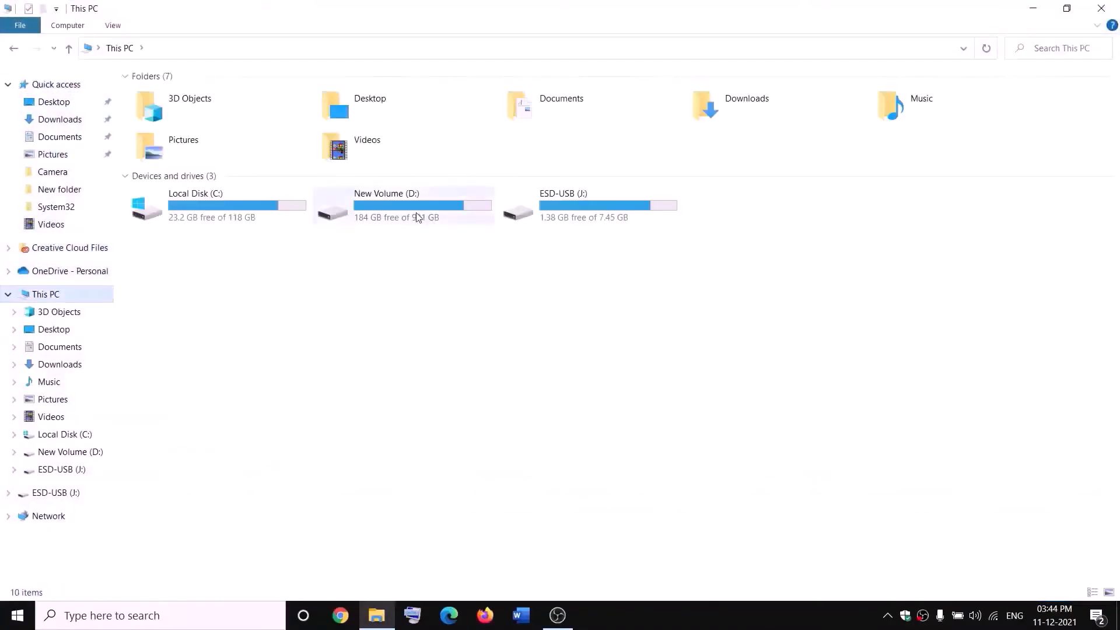
pyautogui.doubleClick(418, 217)
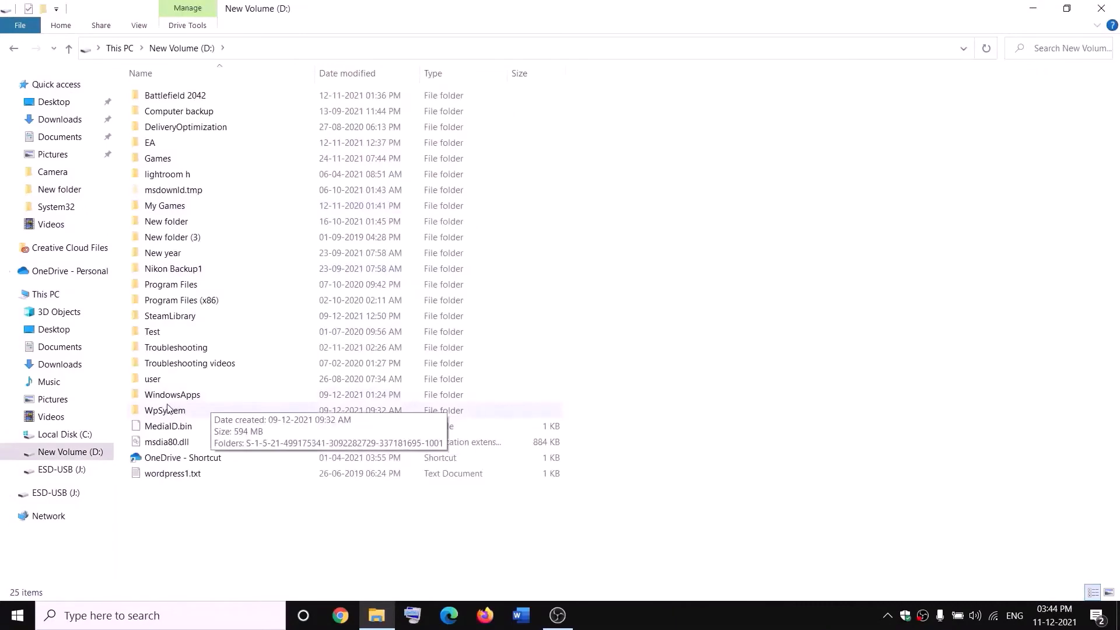
pyautogui.rightClick(184, 414)
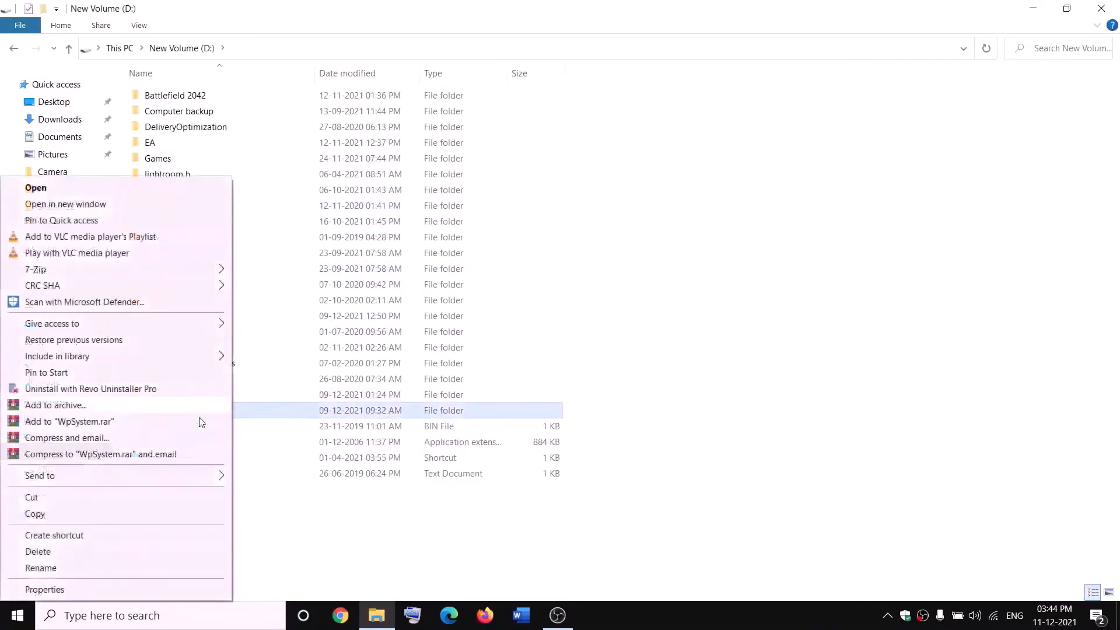
pyautogui.click(354, 534)
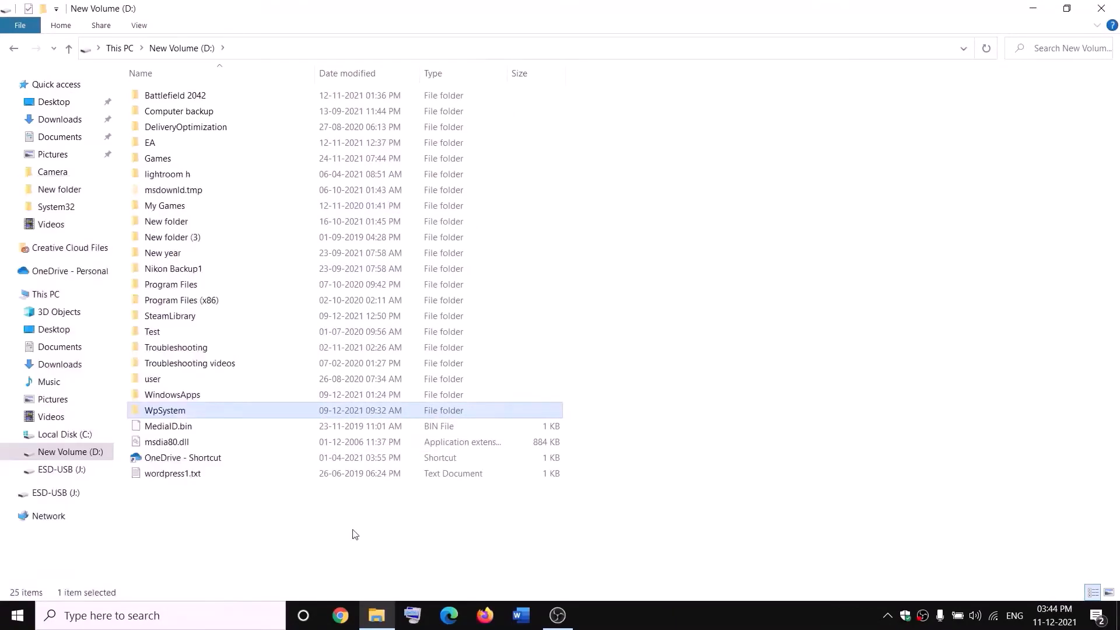
pyautogui.click(354, 534)
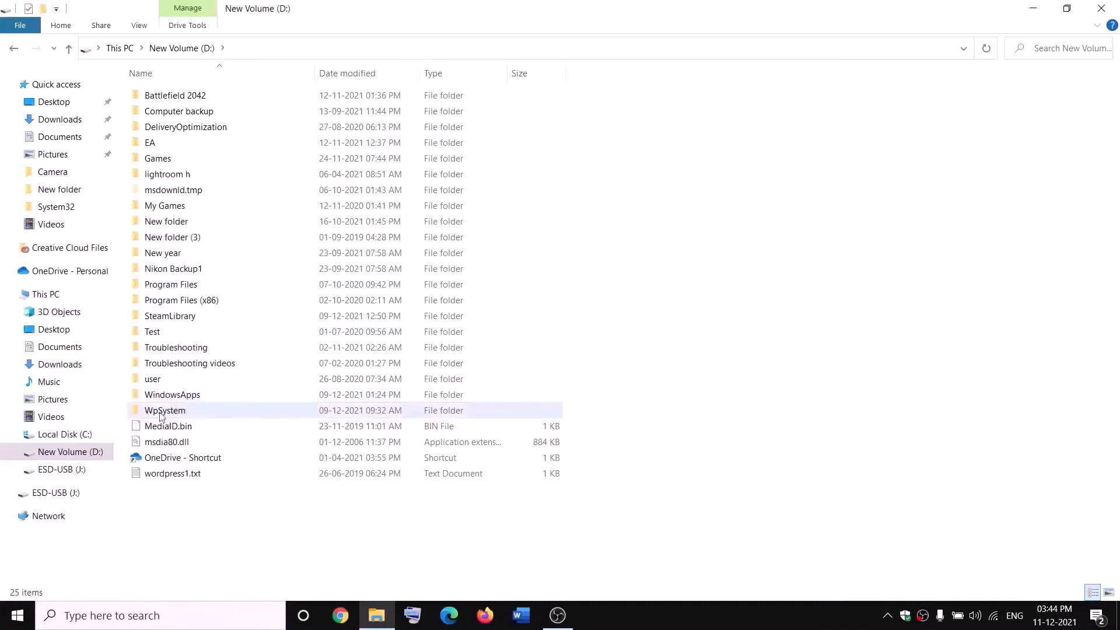
# Step: Open the advanced security settings of the WpSystem folder on the D: drive
pyautogui.moveTo(161, 414)
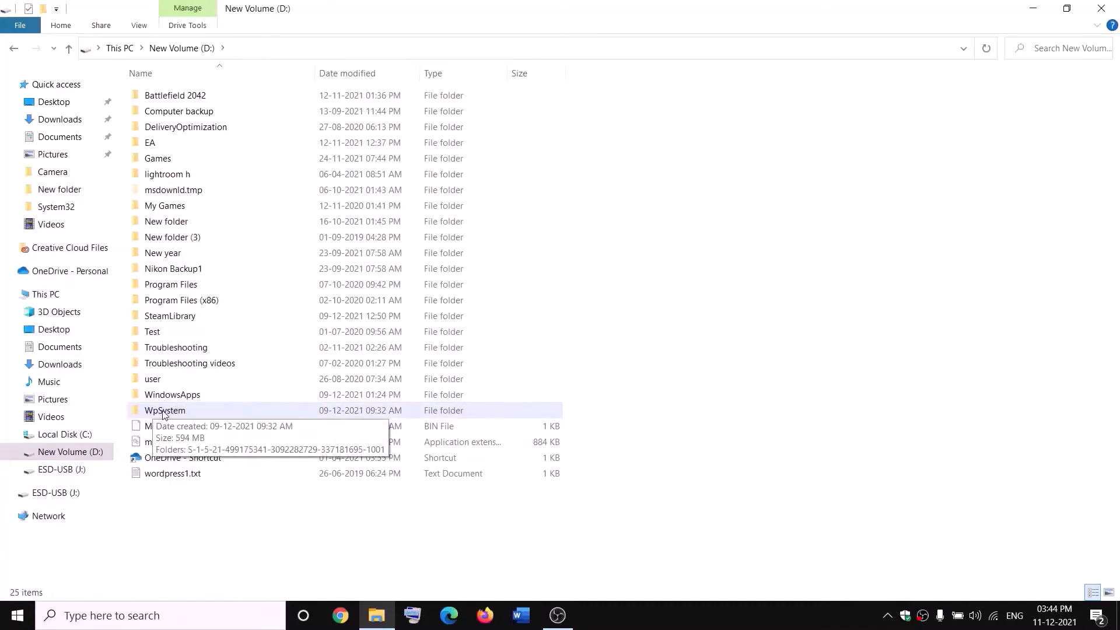
pyautogui.rightClick(163, 414)
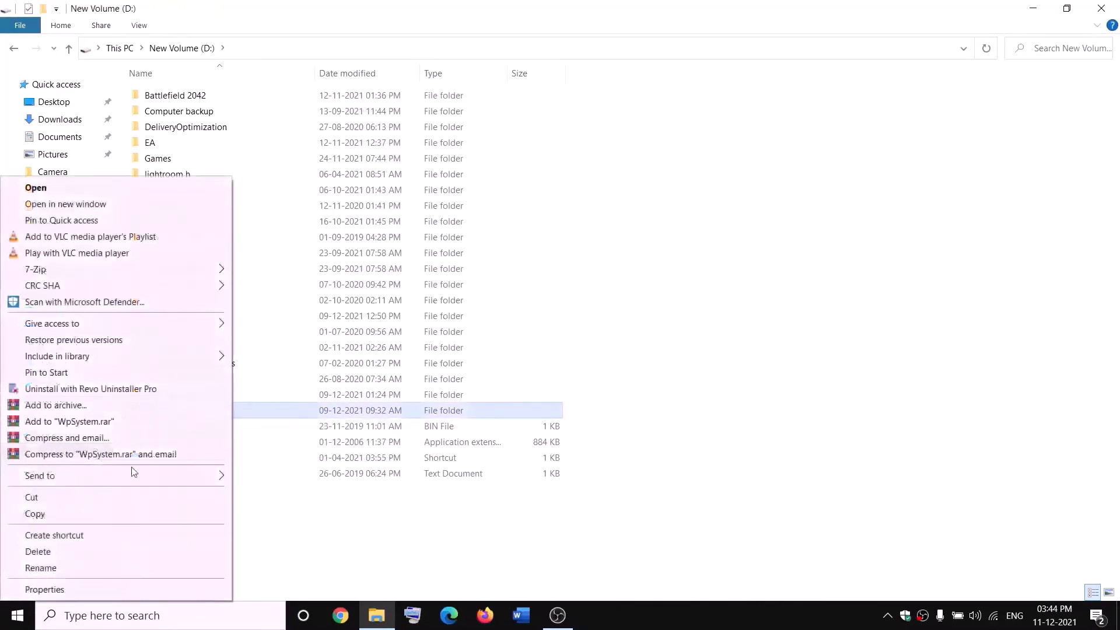
pyautogui.click(55, 588)
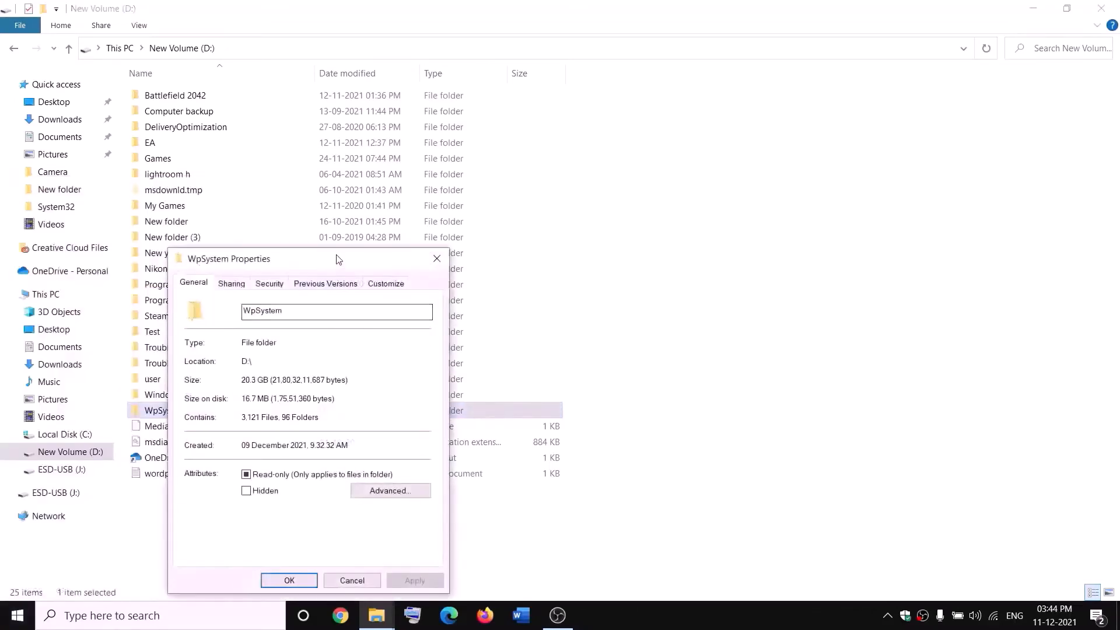
pyautogui.moveTo(338, 258); pyautogui.dragTo(476, 159)
pyautogui.click(415, 187)
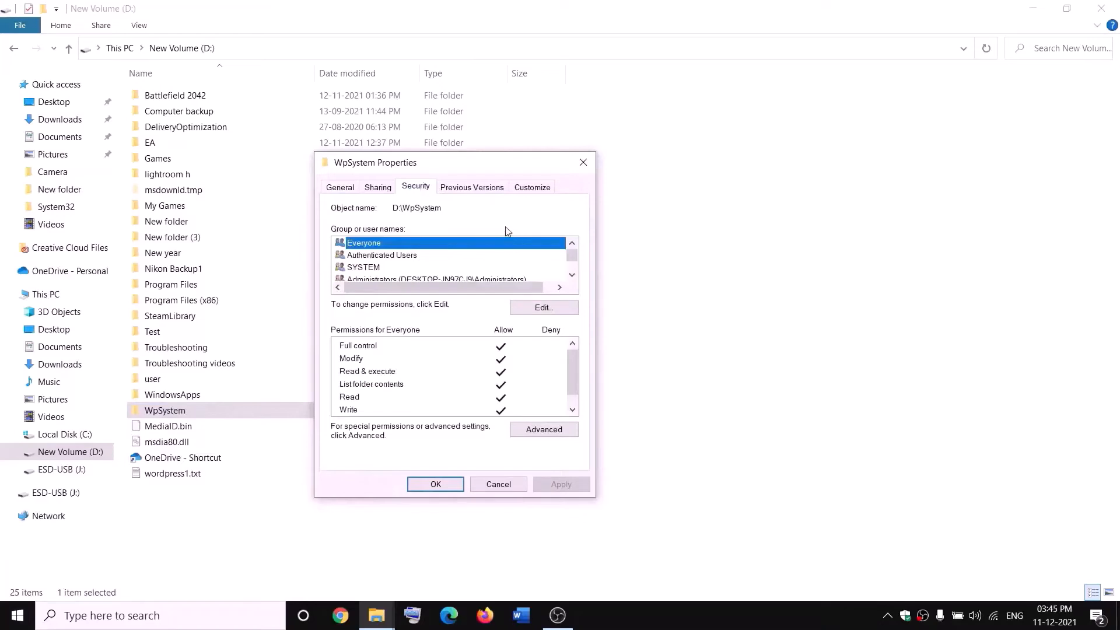
pyautogui.click(543, 429)
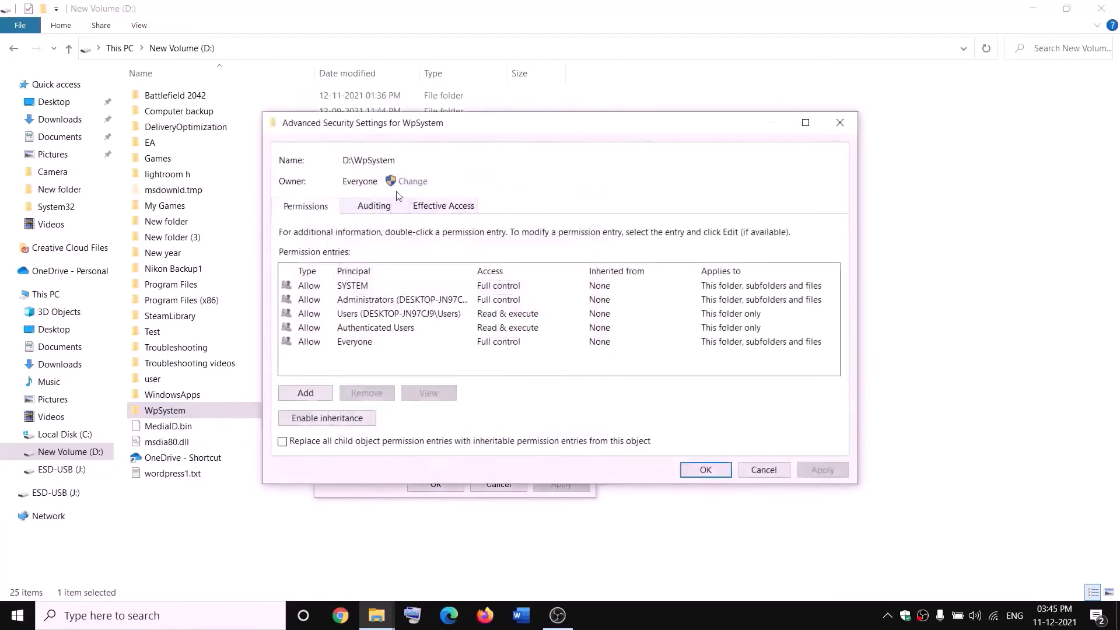
# Step: Change the owner of the WpSystem folder to Everyone, checking the name before accepting it
pyautogui.click(408, 182)
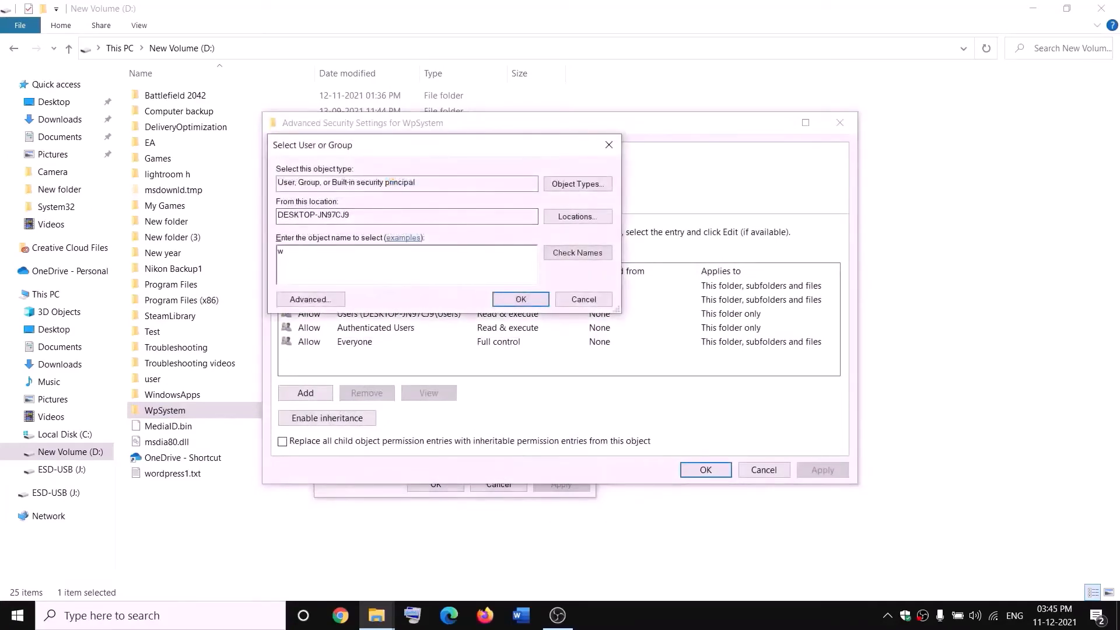
pyautogui.write('everyone')
pyautogui.doubleClick(321, 259)
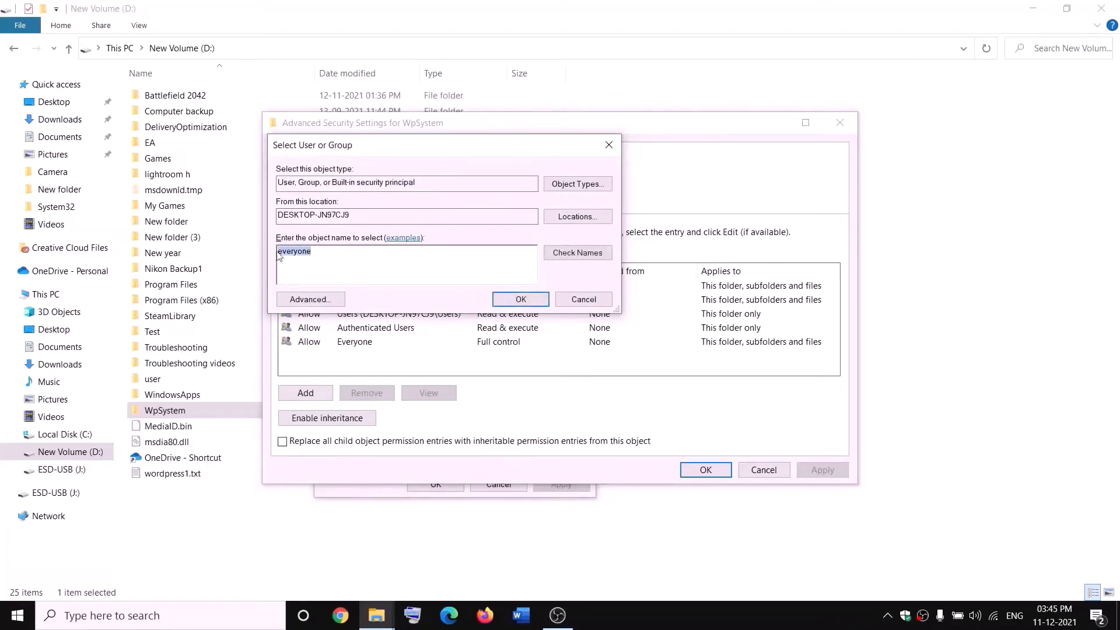
pyautogui.click(584, 258)
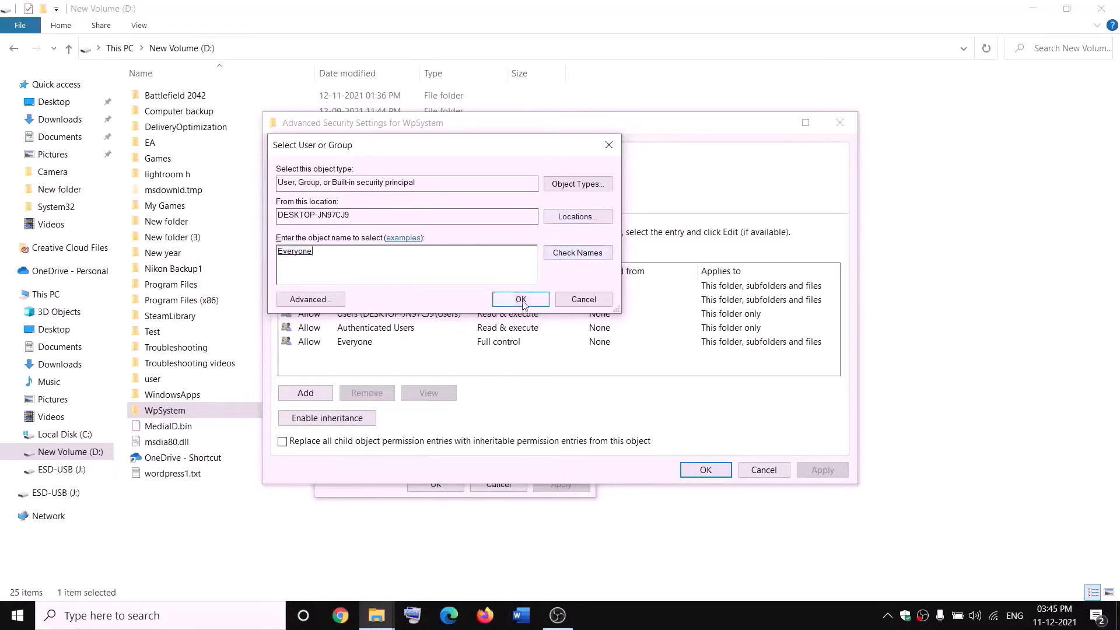
pyautogui.click(521, 299)
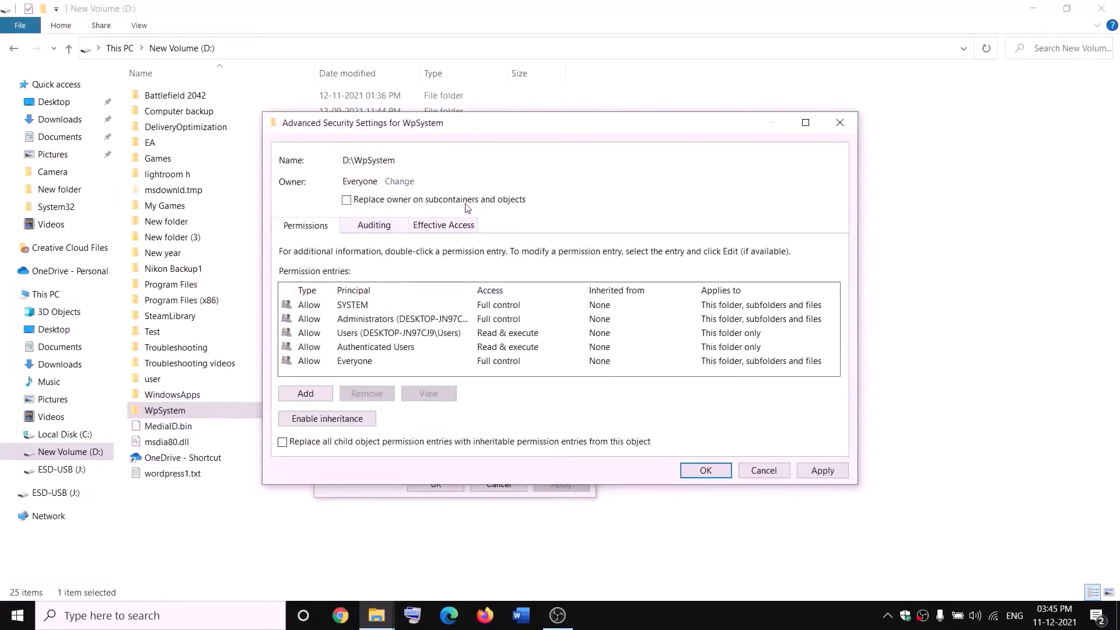
# Step: Enable replacing the owner on subcontainers and objects, apply the ownership change and close the WpSystem properties
pyautogui.click(346, 200)
pyautogui.click(823, 470)
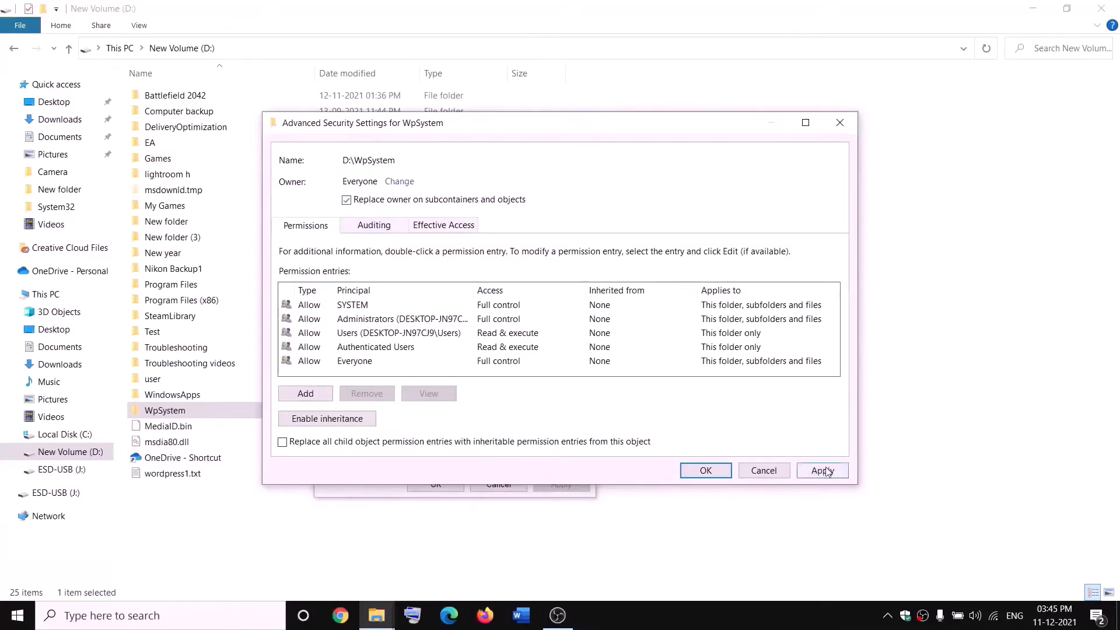
pyautogui.click(704, 473)
pyautogui.click(676, 367)
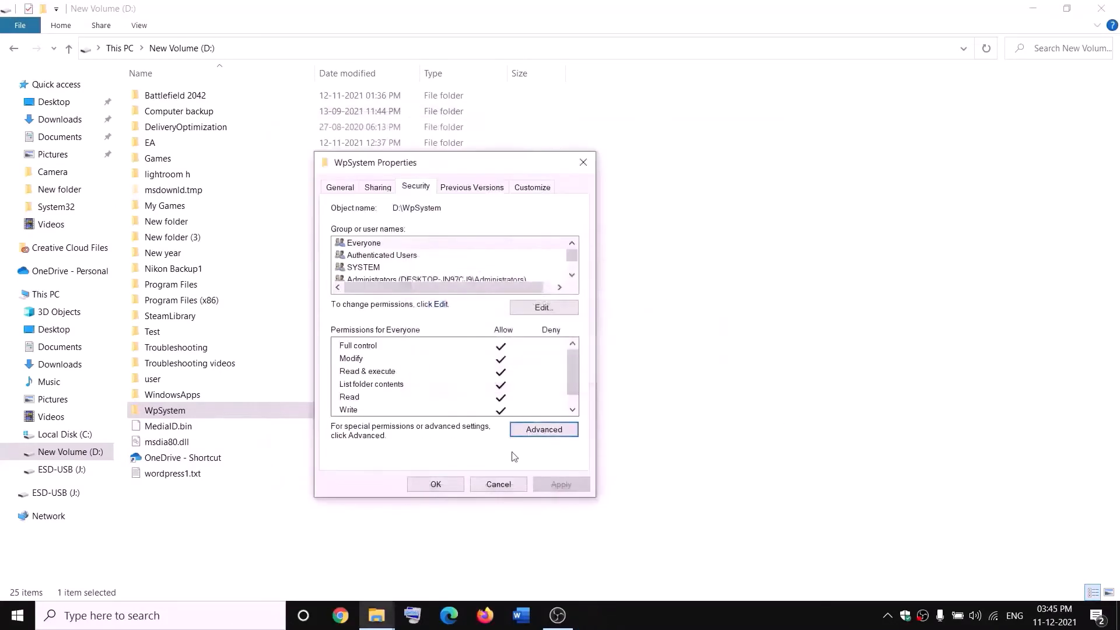
pyautogui.click(437, 484)
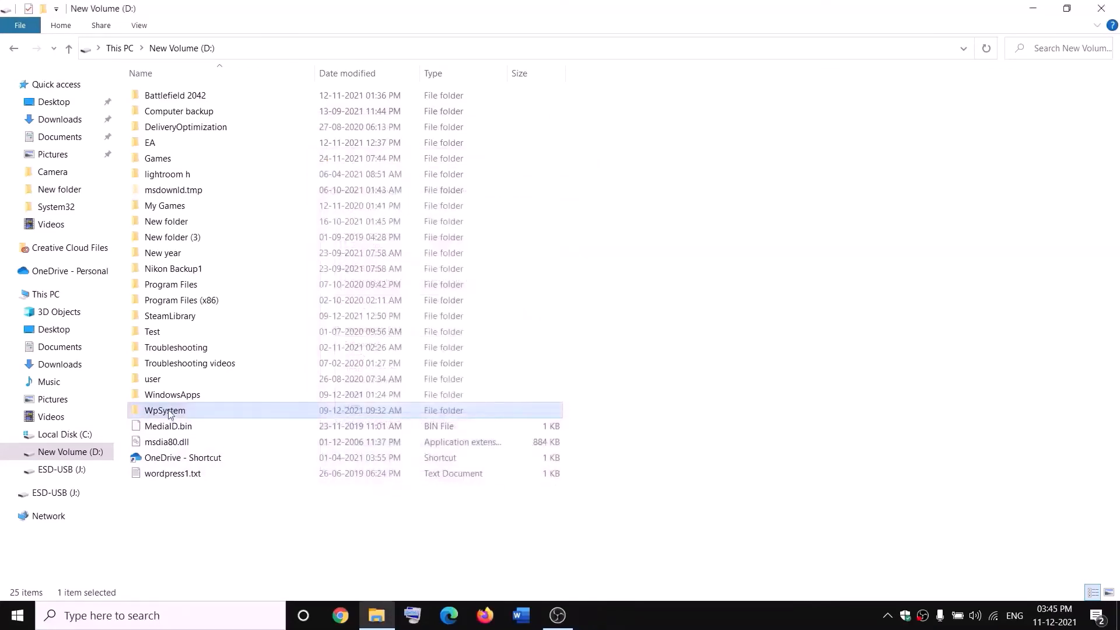
# Step: Reopen the WpSystem folder's properties and bring up its advanced security settings
pyautogui.rightClick(231, 411)
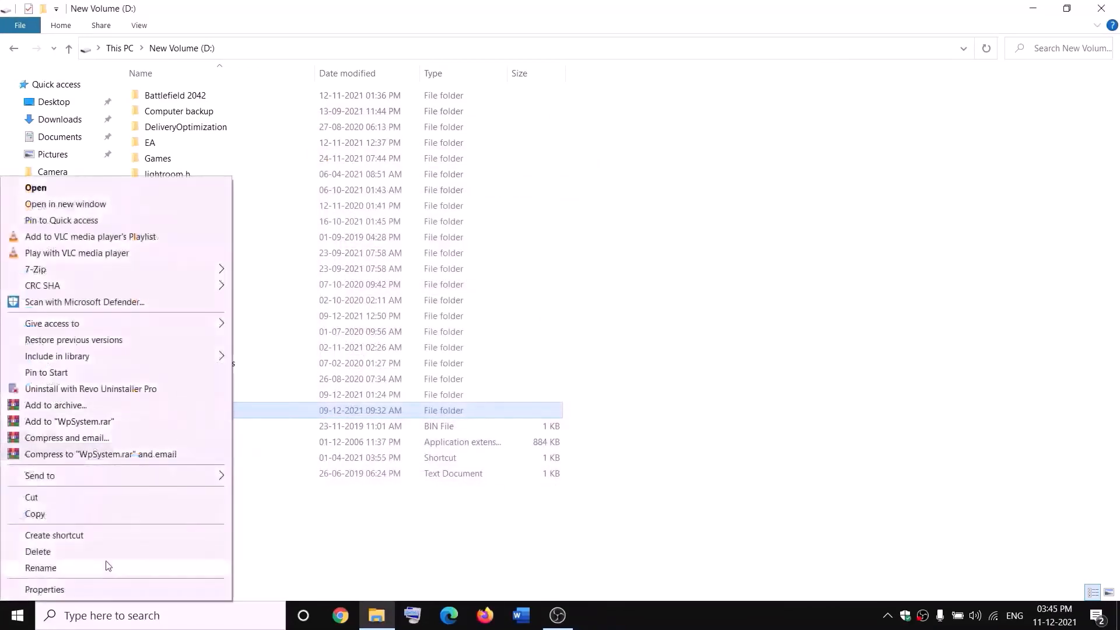
pyautogui.click(66, 589)
pyautogui.moveTo(300, 257); pyautogui.dragTo(367, 188)
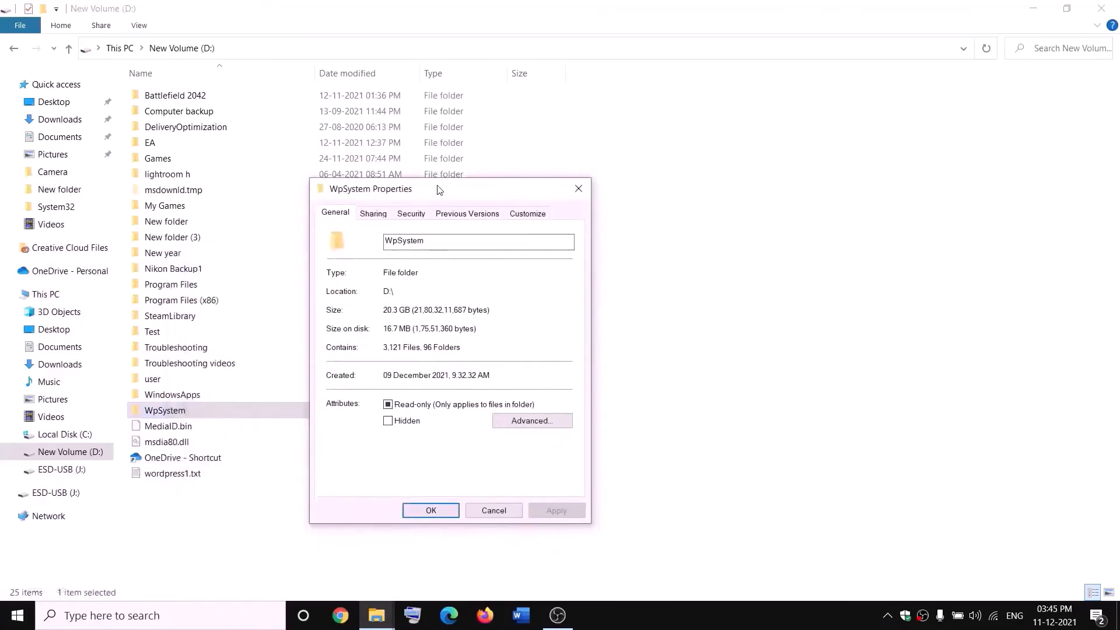
pyautogui.click(411, 214)
pyautogui.click(545, 459)
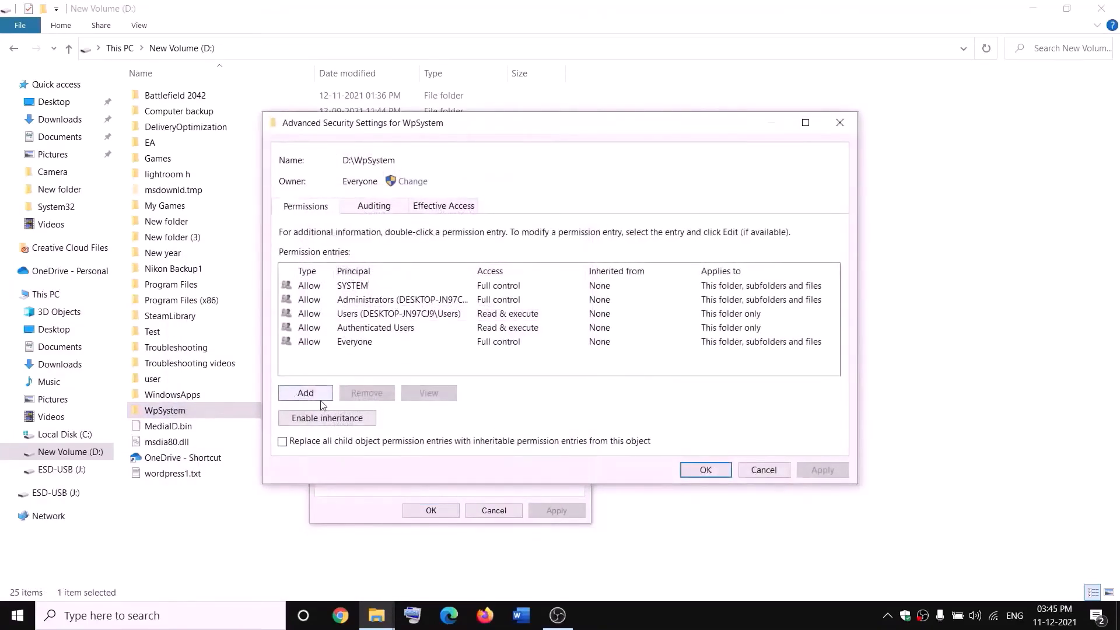
# Step: Add a permission entry for the WpSystem folder with Everyone as the principal
pyautogui.click(307, 395)
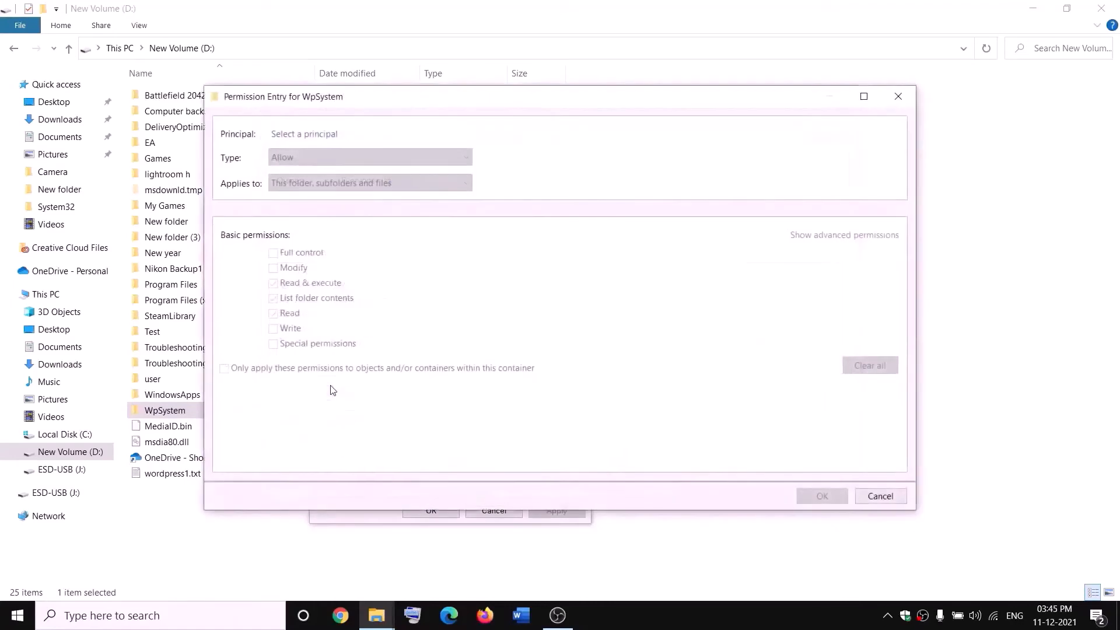
pyautogui.click(306, 134)
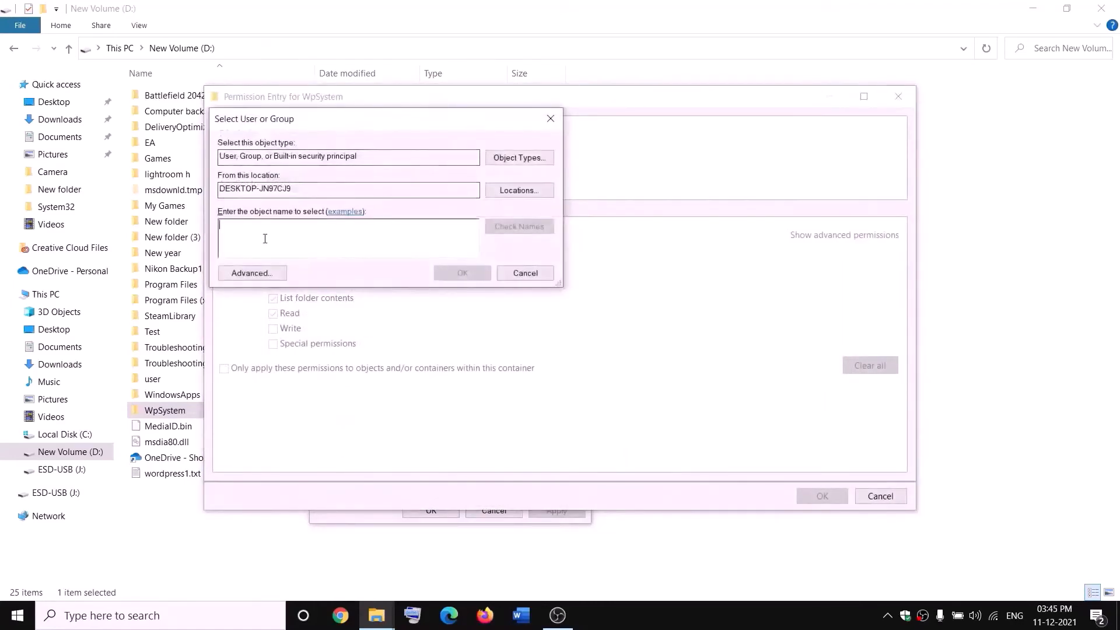
pyautogui.write('everyon')
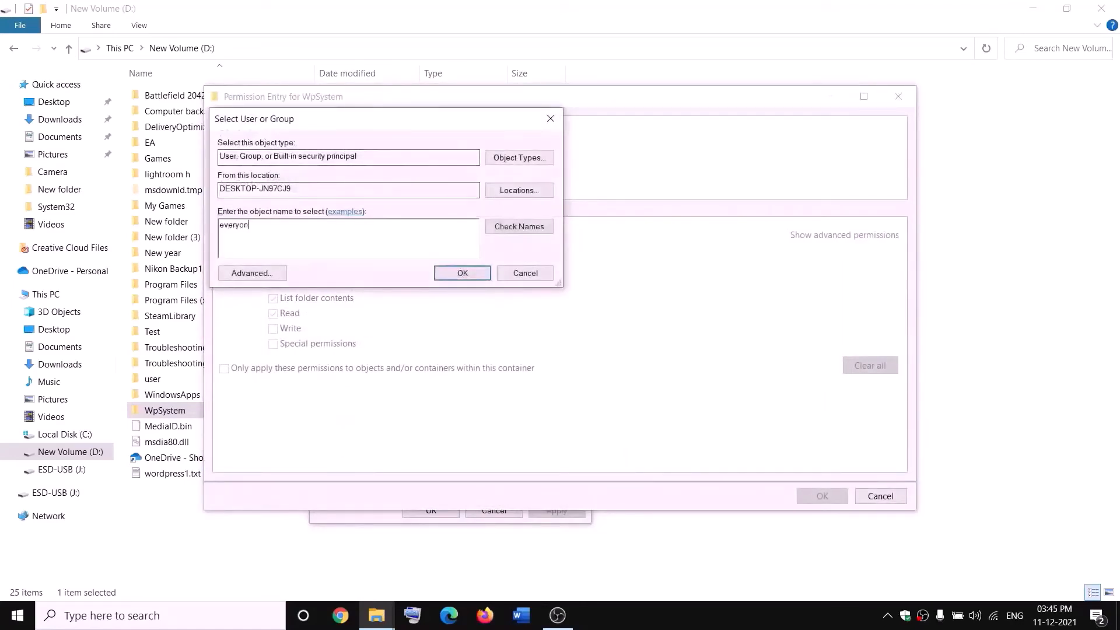
pyautogui.write('e')
pyautogui.click(519, 227)
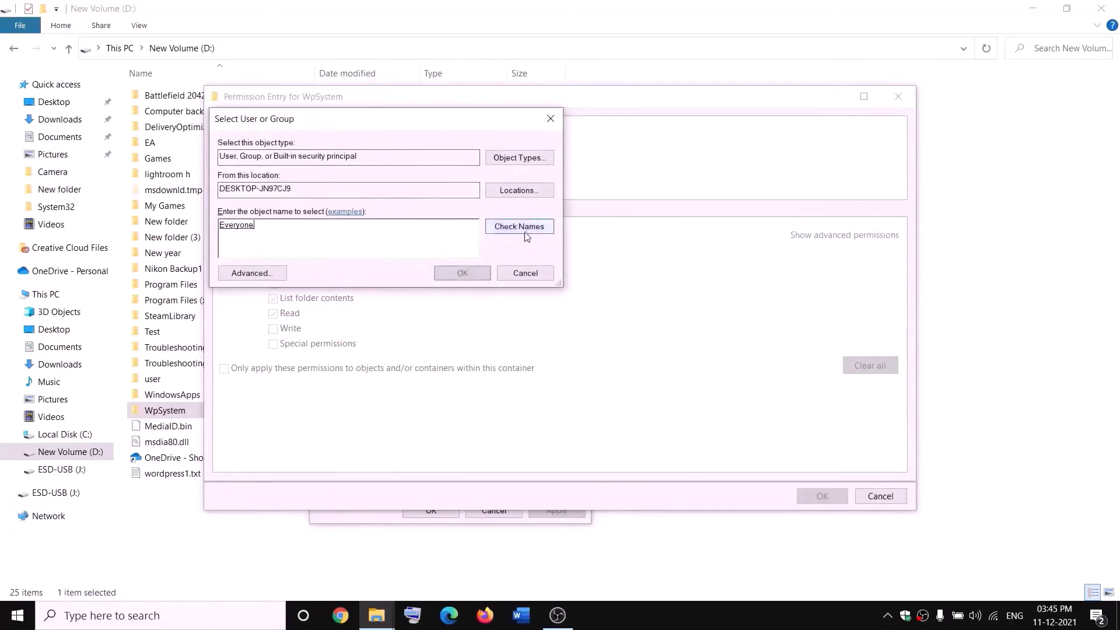
pyautogui.click(463, 274)
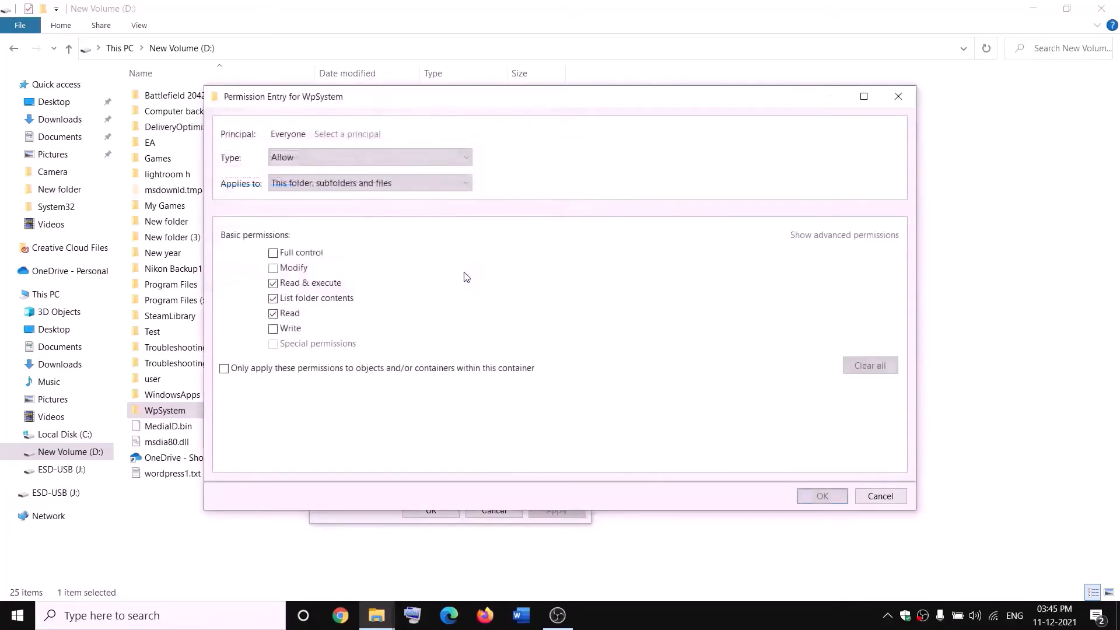
# Step: Grant Everyone full control in the new permission entry, apply it and close the WpSystem properties
pyautogui.click(280, 256)
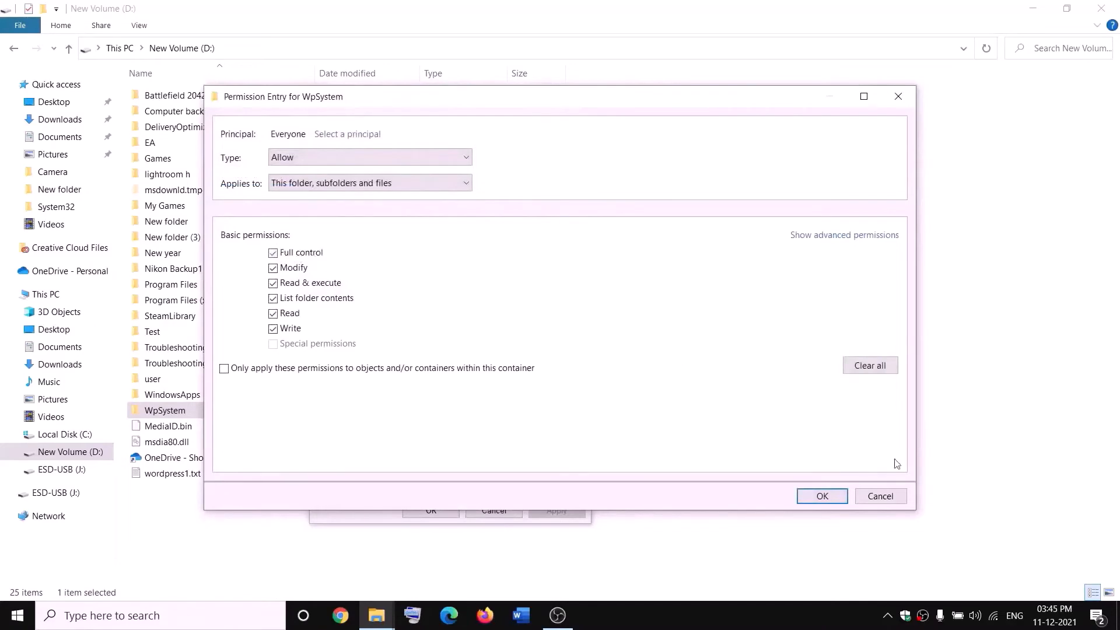
pyautogui.click(822, 496)
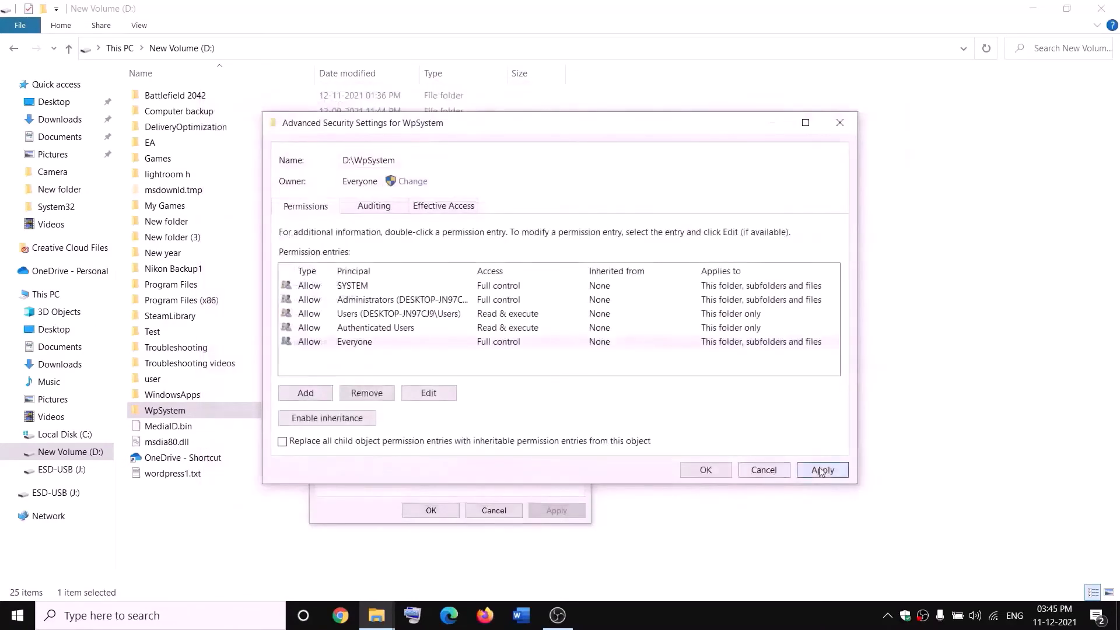
pyautogui.click(821, 470)
pyautogui.click(704, 470)
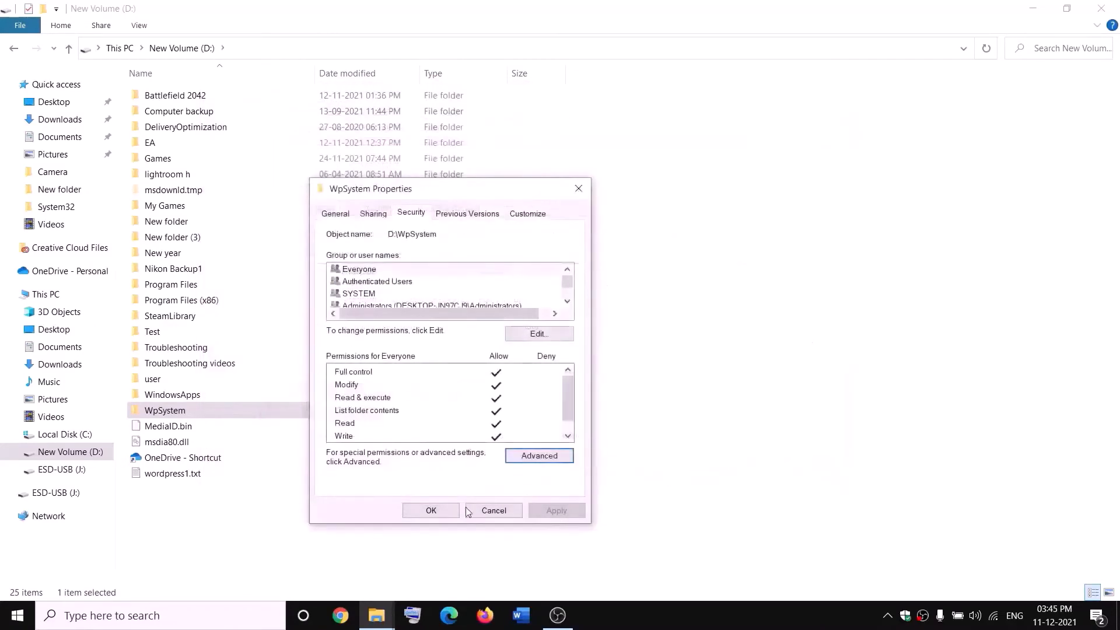
pyautogui.click(431, 510)
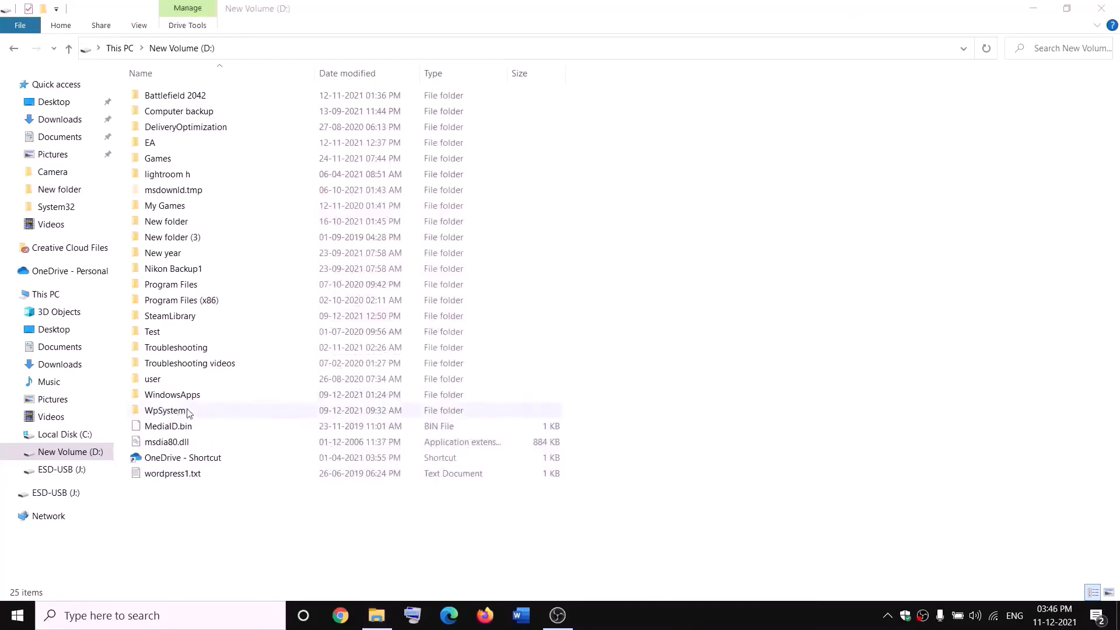
# Step: Rename the WpSystem folder on the D: drive to WpSystem.old
pyautogui.rightClick(188, 411)
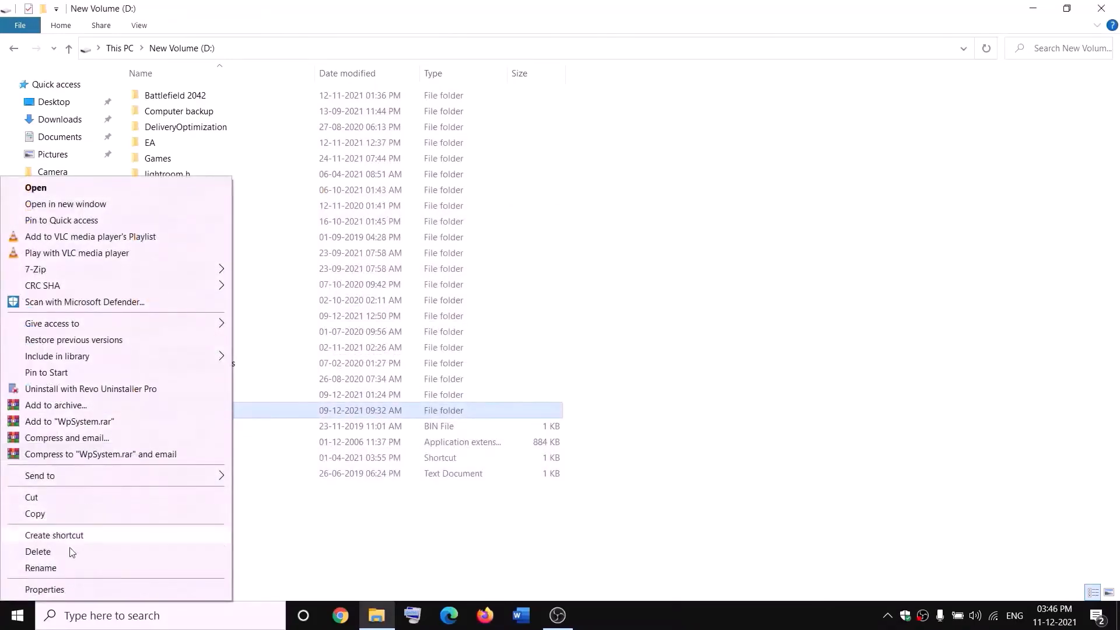
pyautogui.click(46, 571)
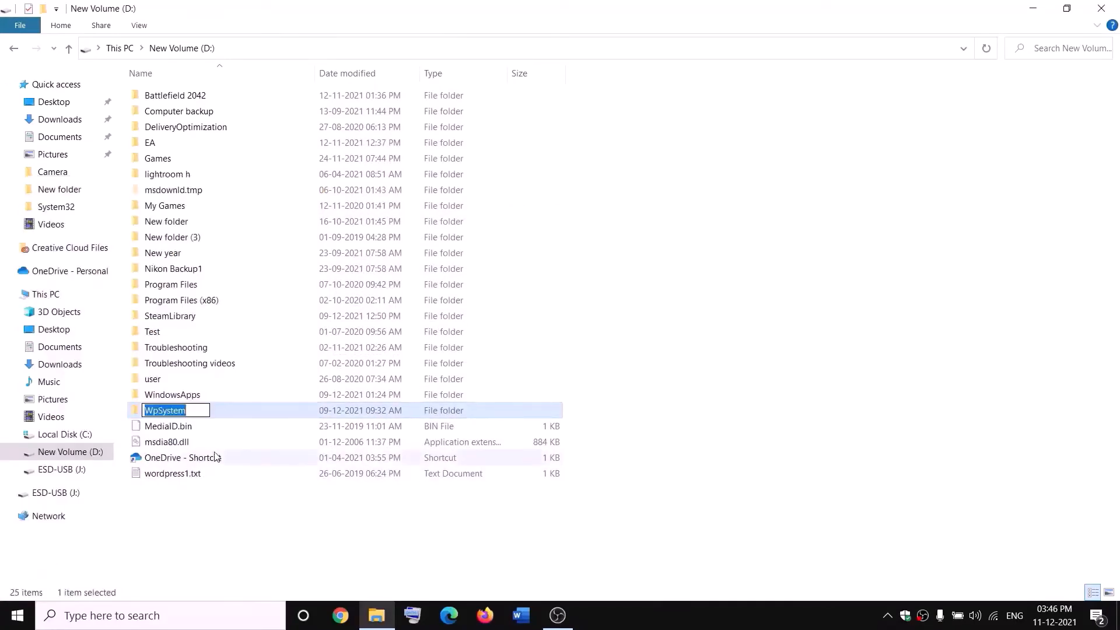
pyautogui.press('End')
pyautogui.write('.old')
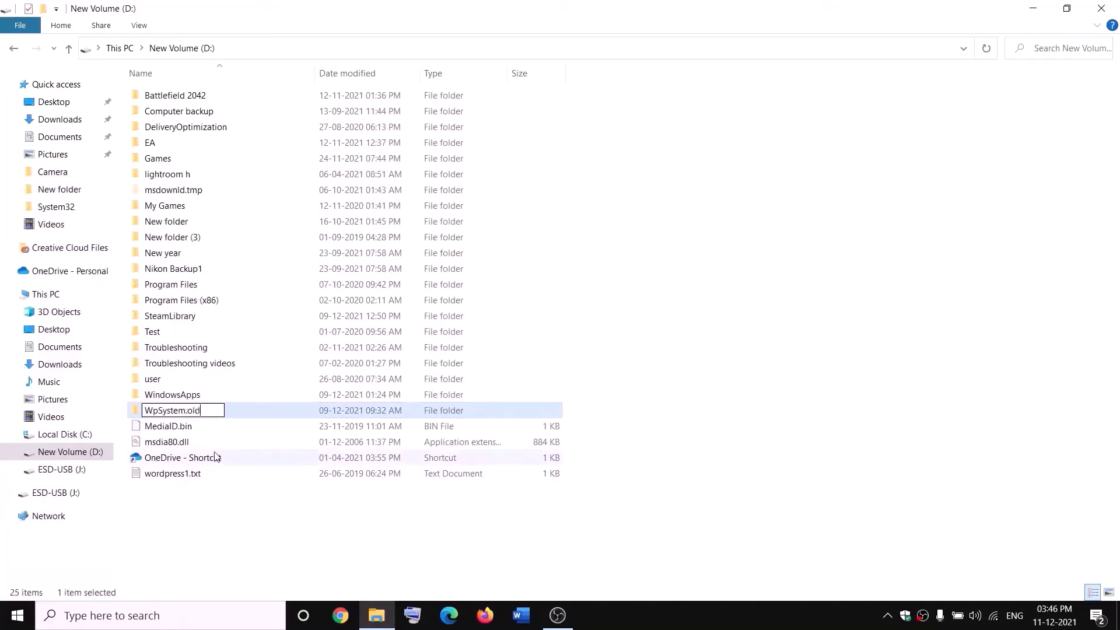
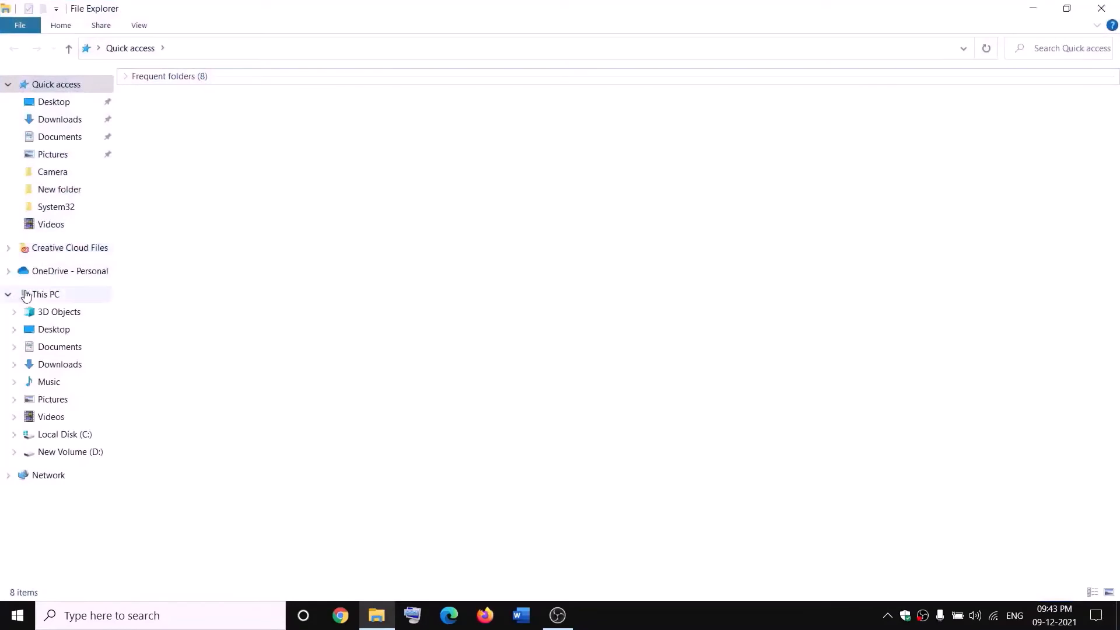
# Step: Open the WindowsApps folder's properties on the D: drive and bring up its advanced security settings
pyautogui.click(26, 293)
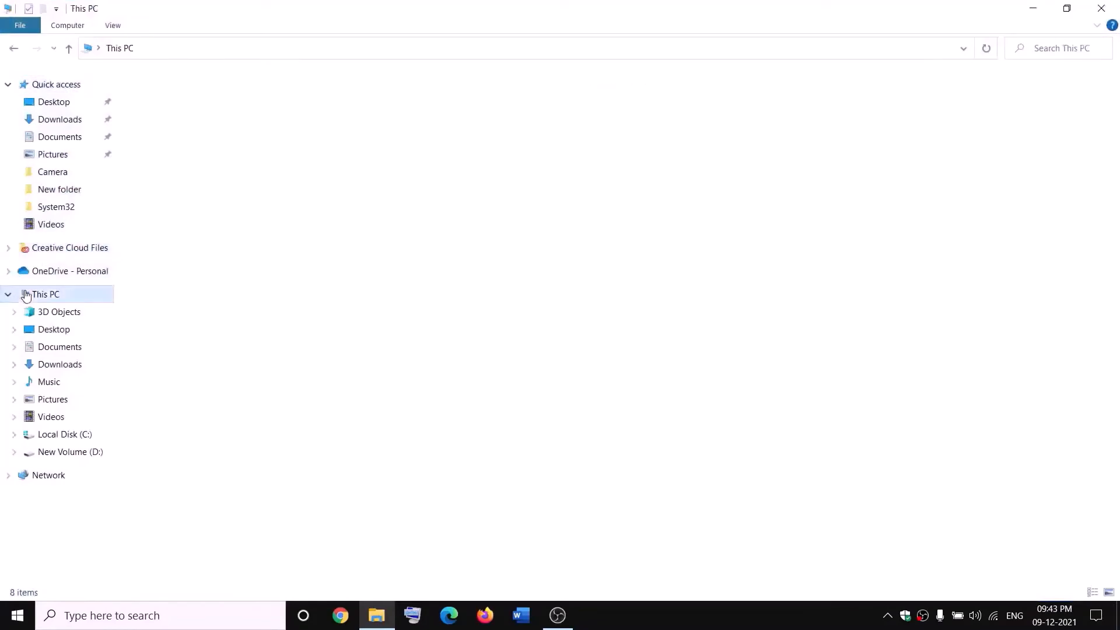
pyautogui.doubleClick(401, 211)
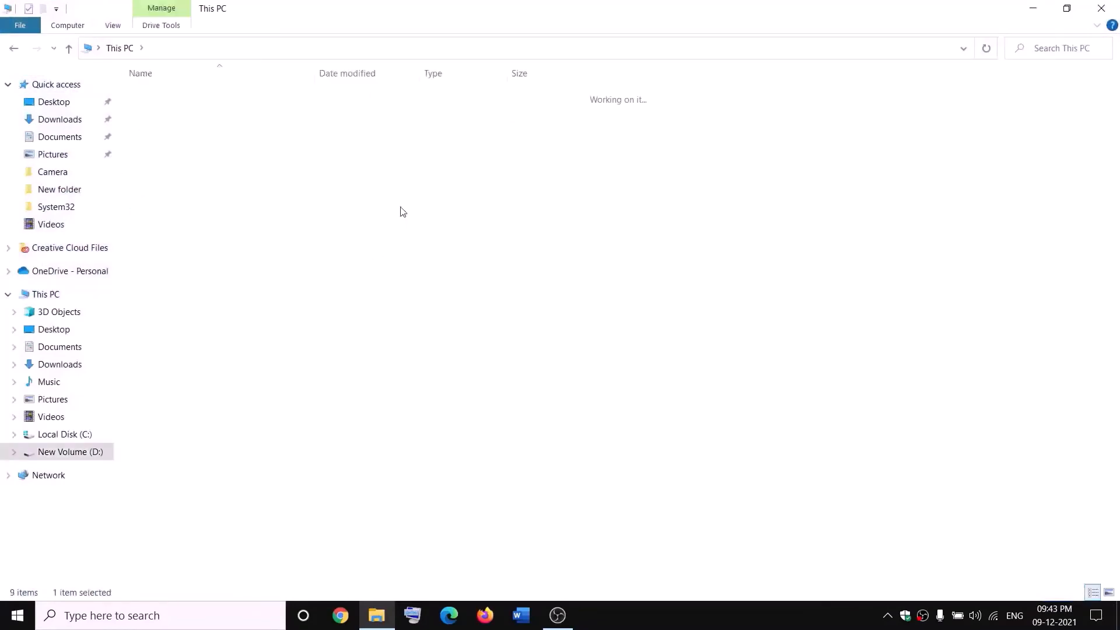
pyautogui.click(198, 395)
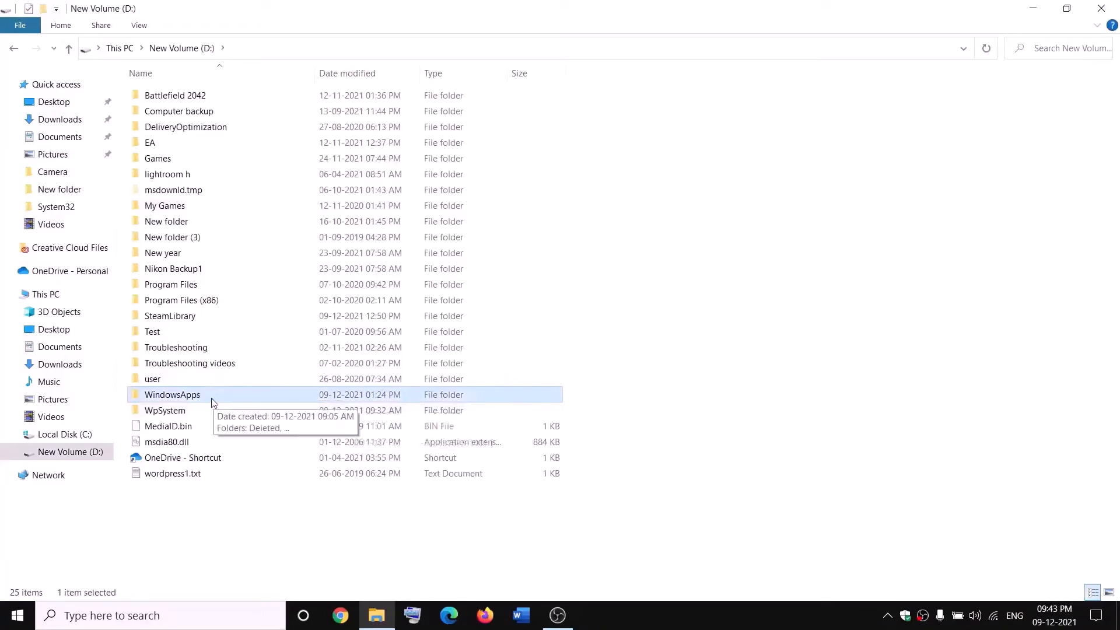
pyautogui.rightClick(211, 398)
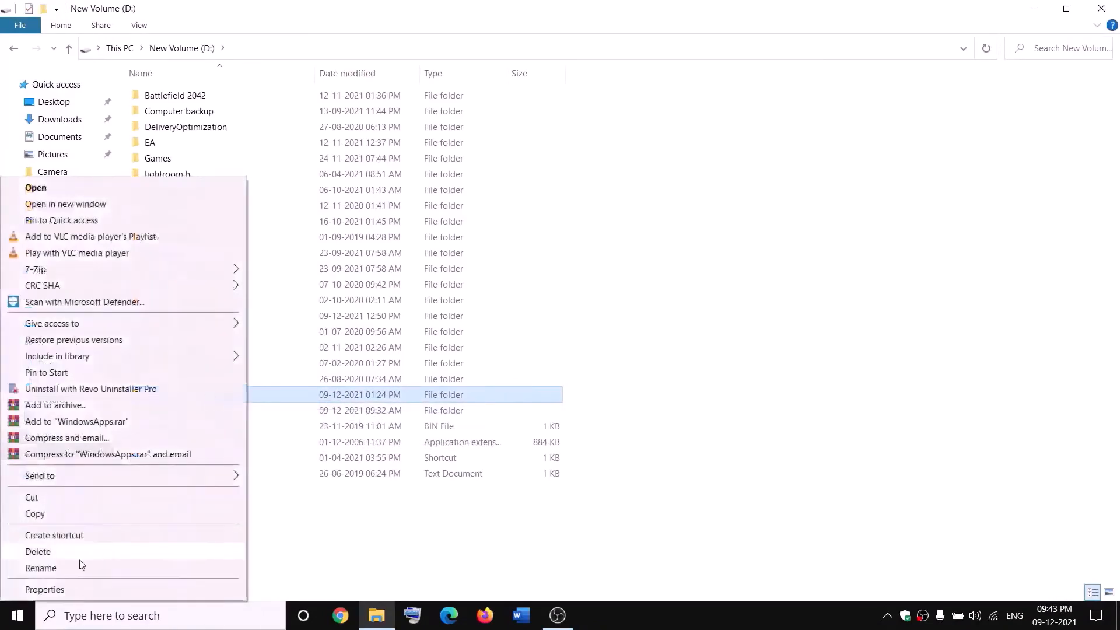
pyautogui.click(45, 589)
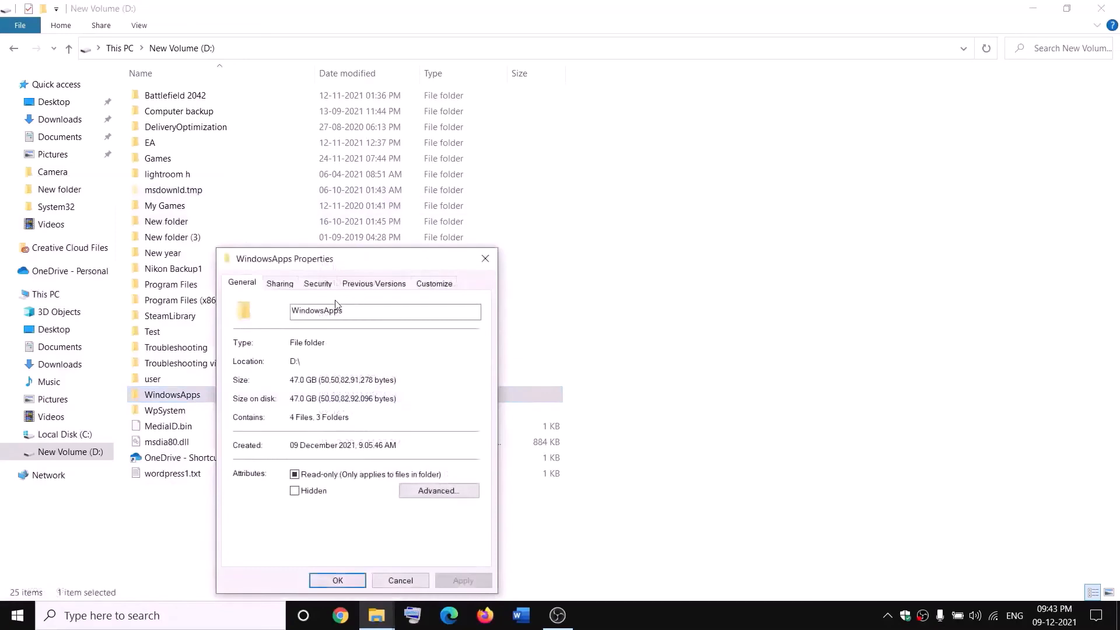
pyautogui.click(318, 288)
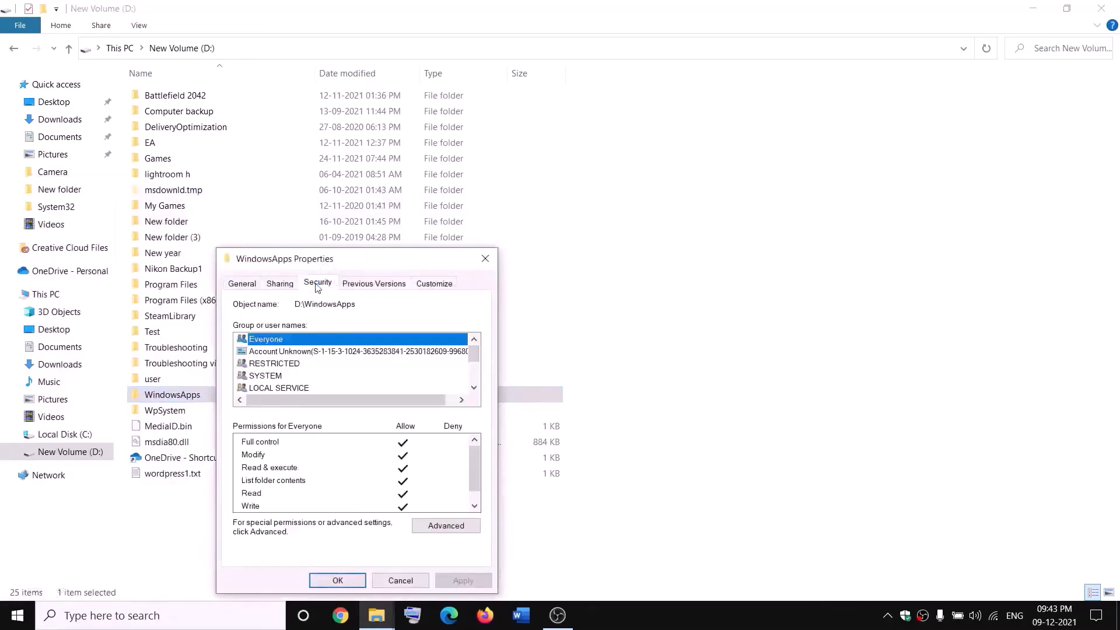
pyautogui.click(446, 525)
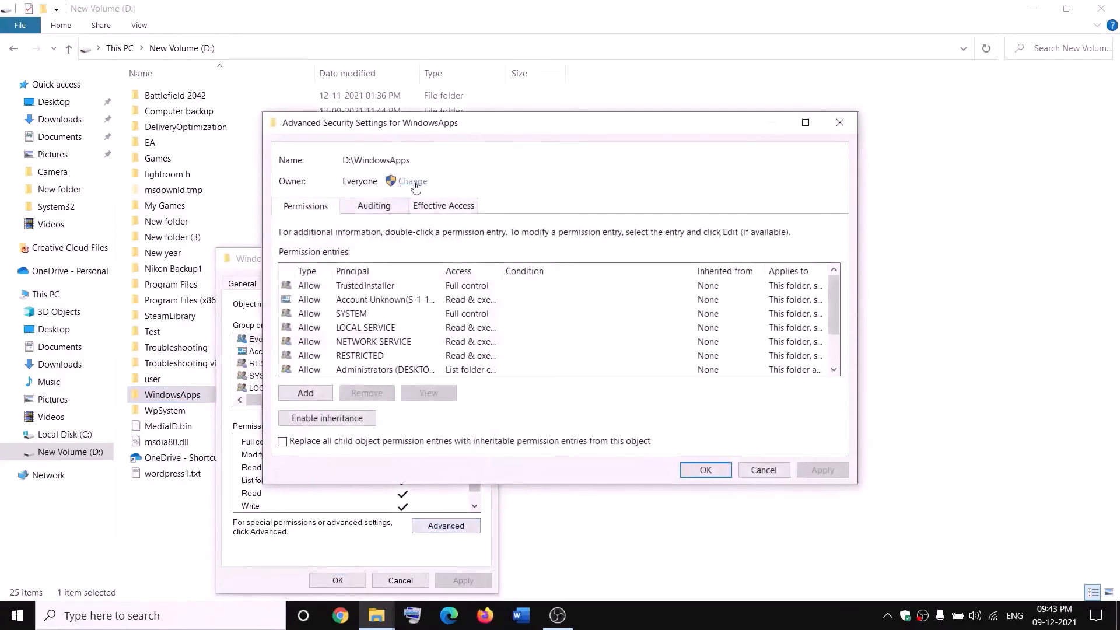
# Step: Set the WindowsApps folder's owner to Everyone, replacing the owner on subcontainers and objects, apply it and close the properties
pyautogui.click(413, 182)
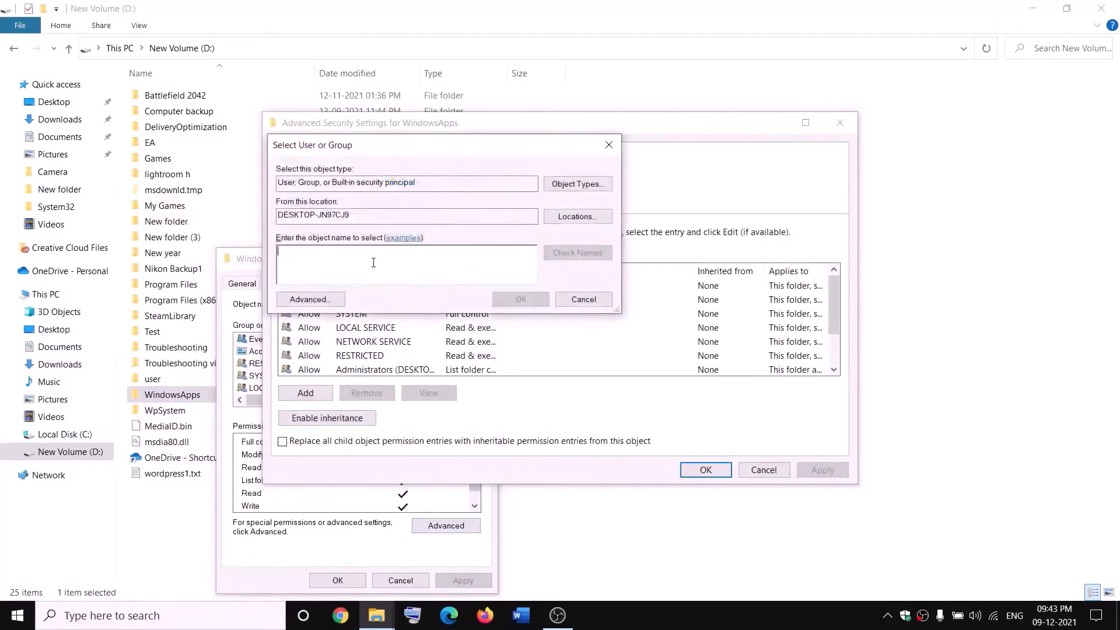
pyautogui.write('everyone')
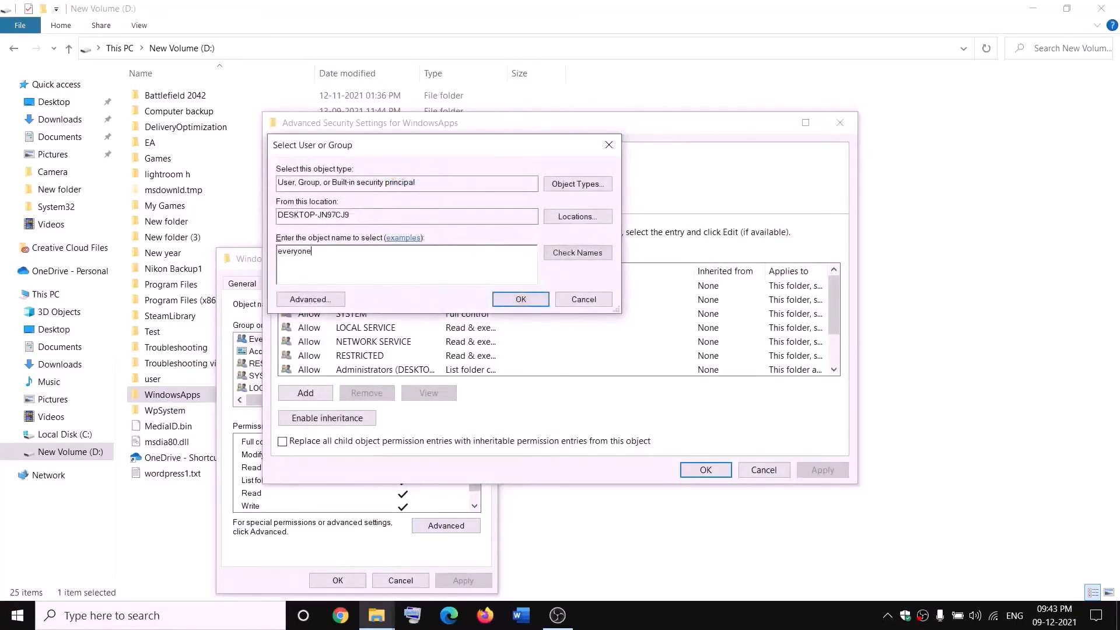
pyautogui.click(592, 257)
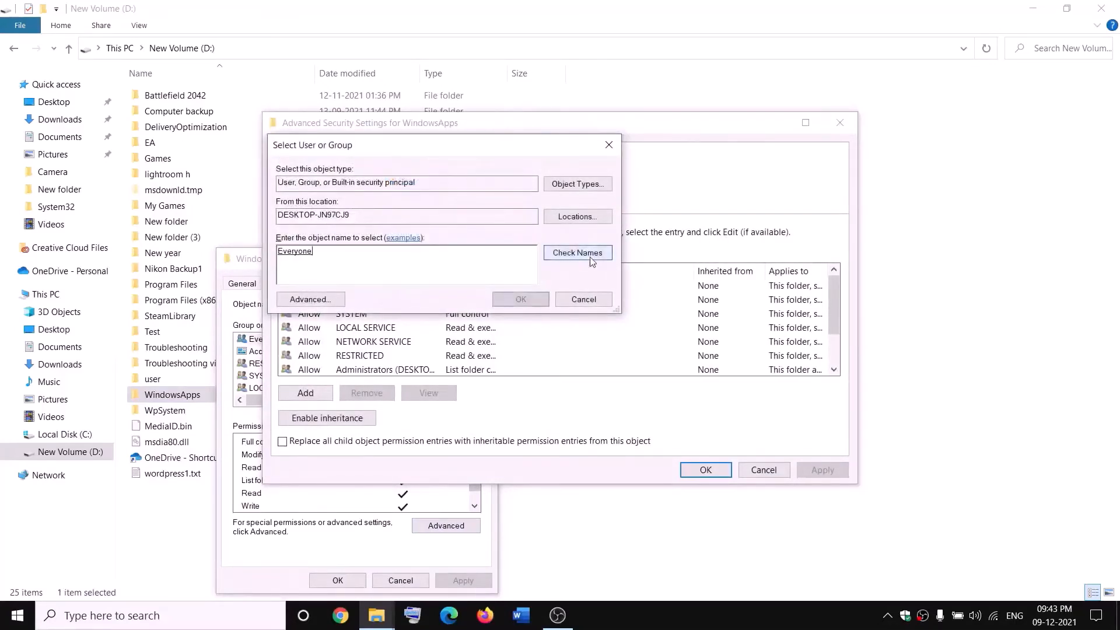
pyautogui.click(520, 300)
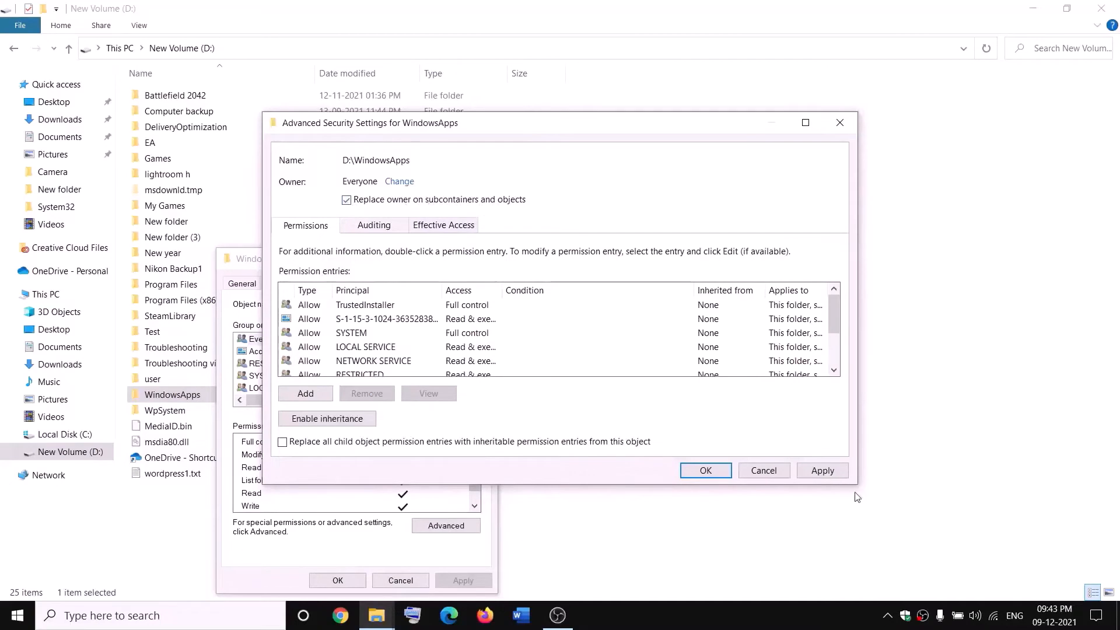
pyautogui.click(822, 470)
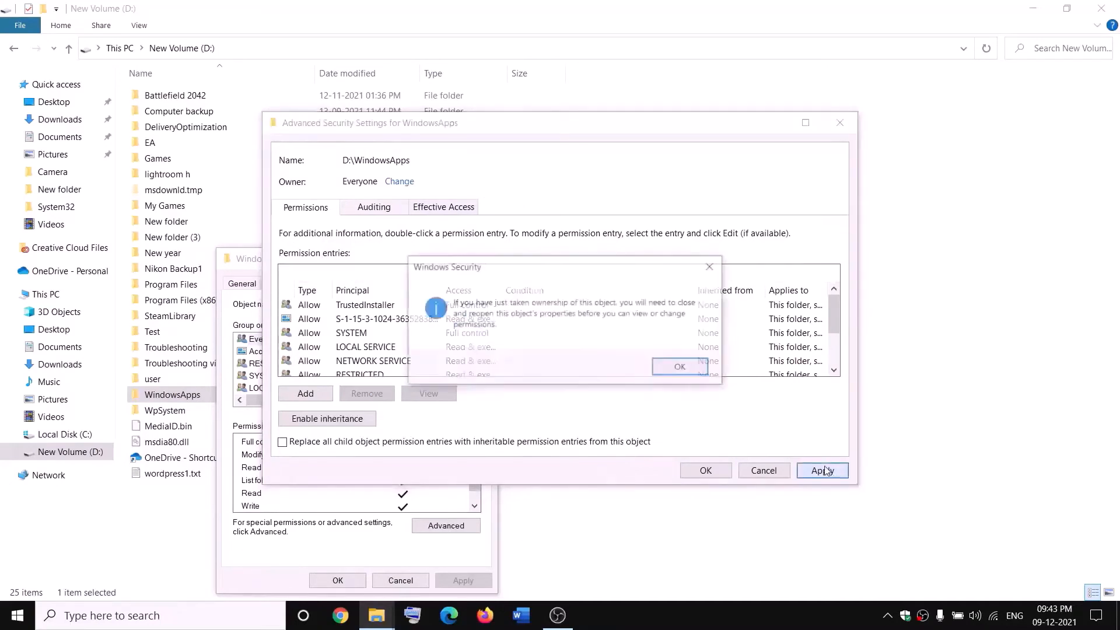
pyautogui.click(681, 367)
pyautogui.click(706, 470)
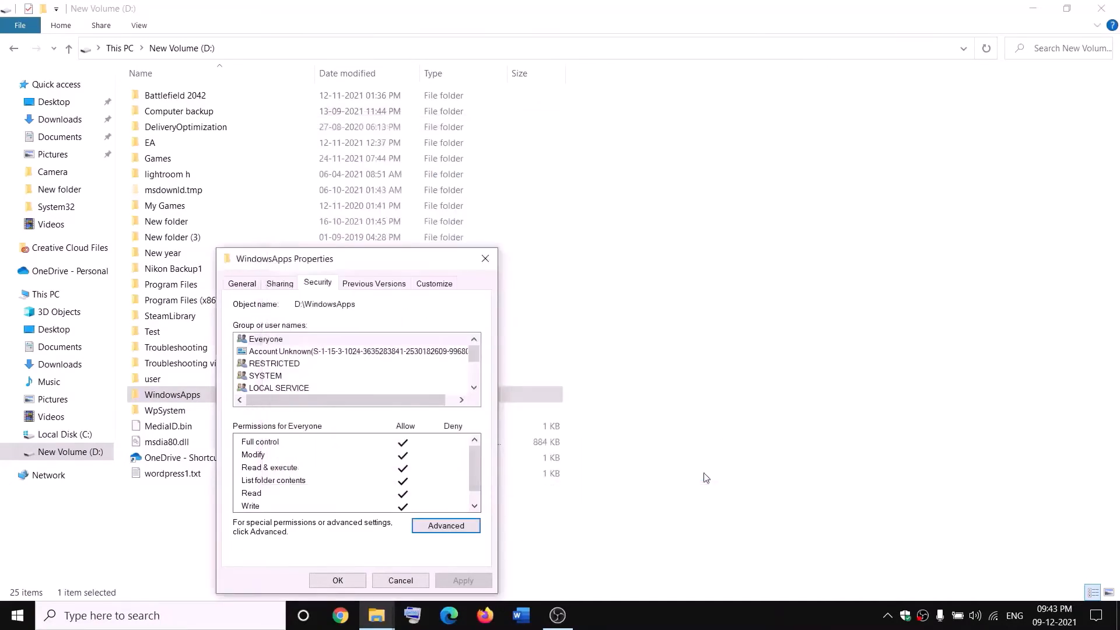
pyautogui.click(350, 581)
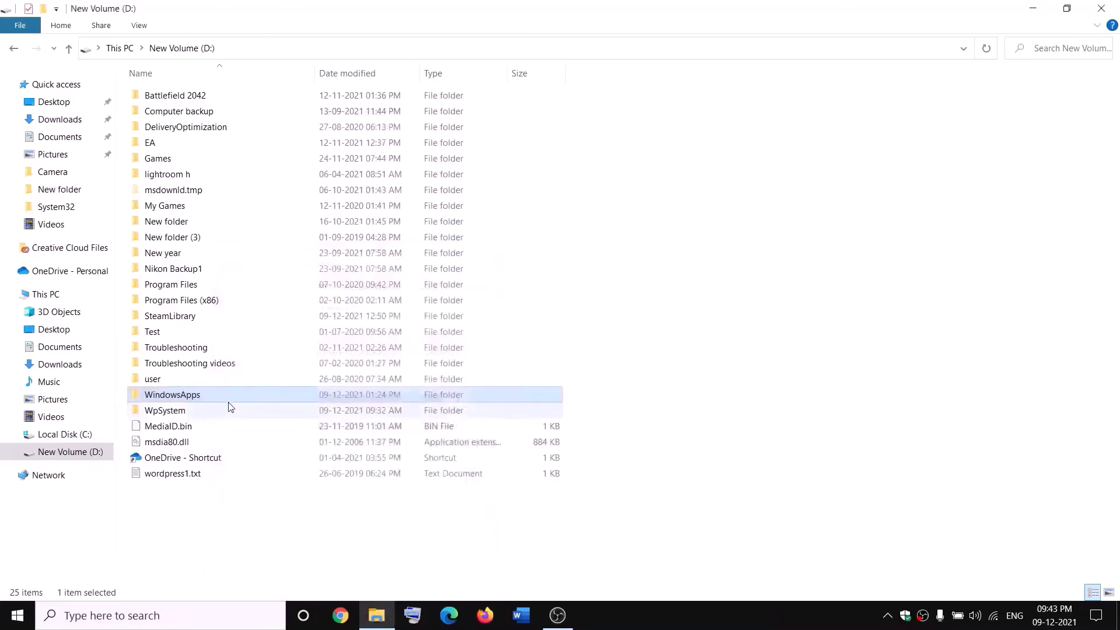
# Step: Reopen the WindowsApps folder's properties and bring up its advanced security settings
pyautogui.rightClick(213, 400)
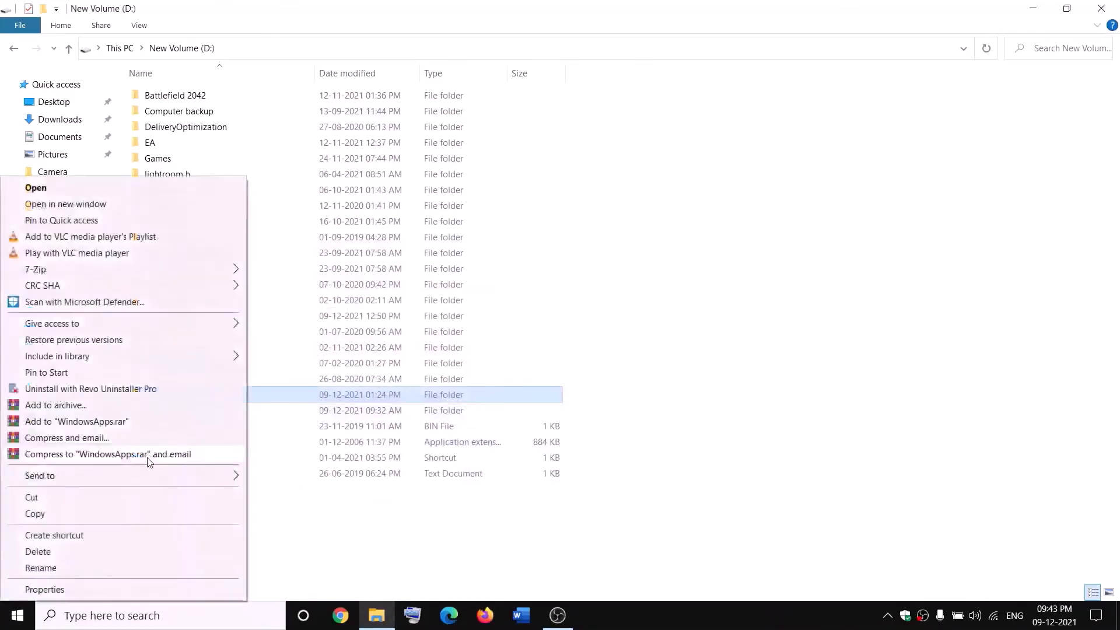
pyautogui.click(45, 588)
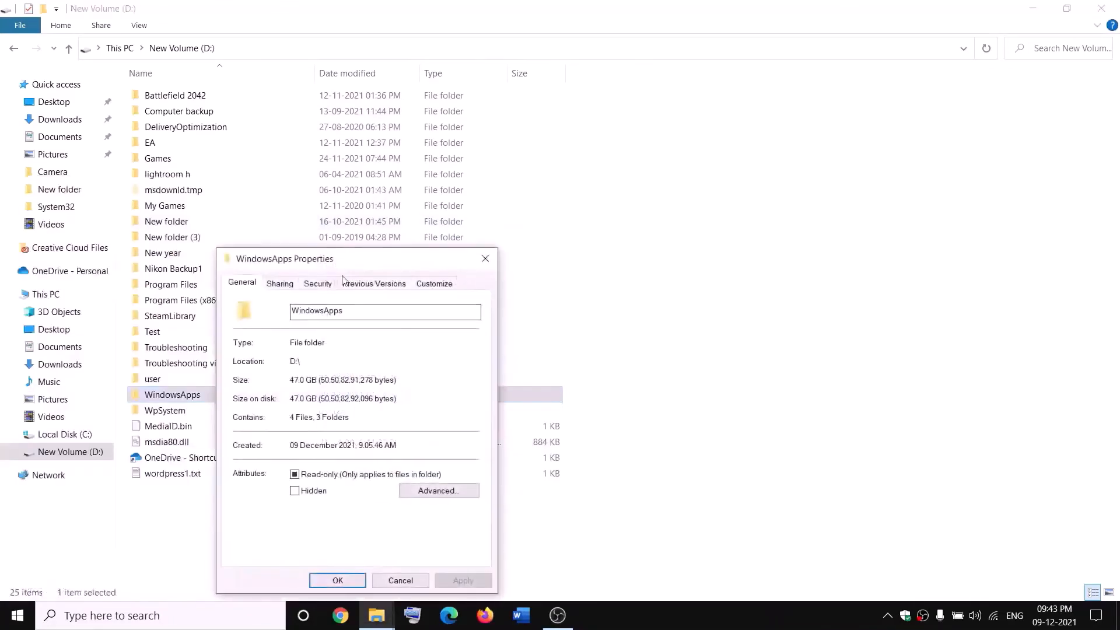
pyautogui.click(318, 284)
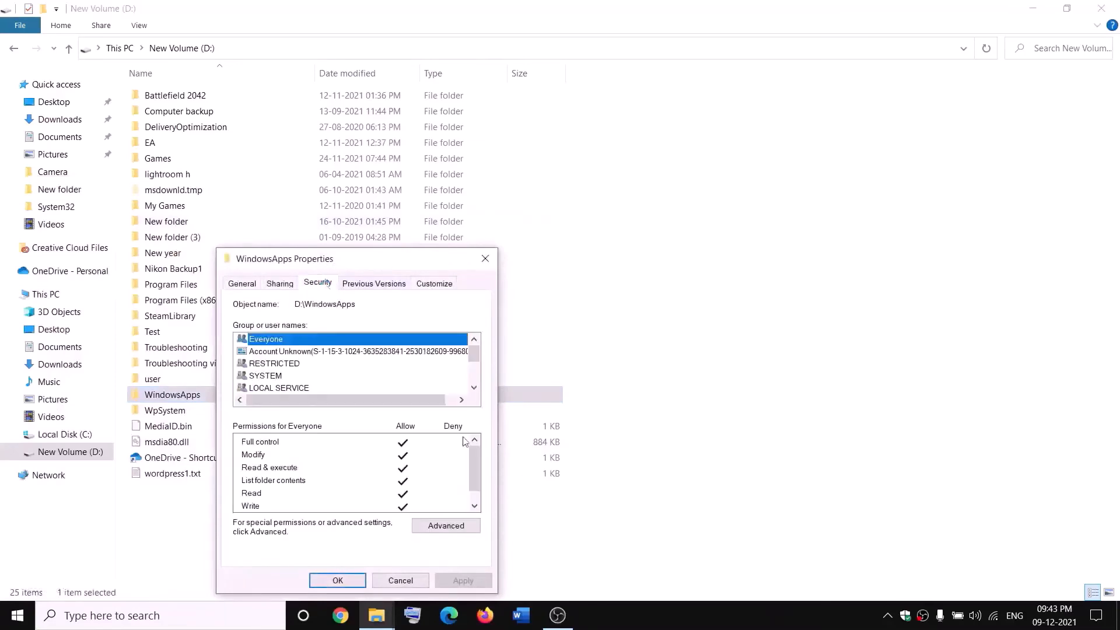
pyautogui.click(477, 524)
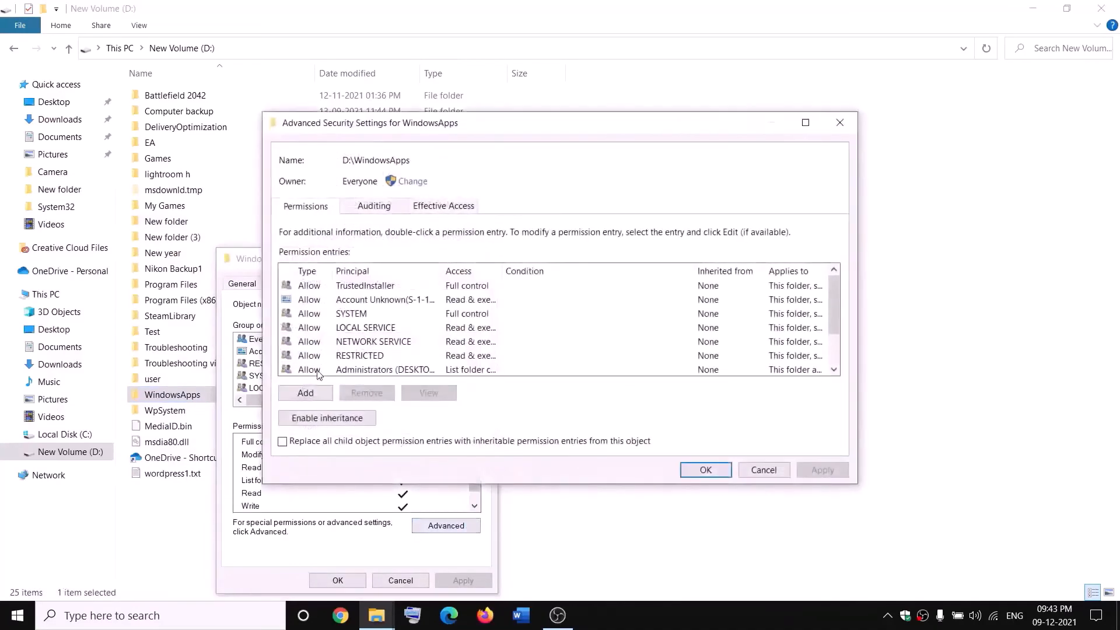
# Step: Add a permission entry for the WindowsApps folder with Everyone as the principal
pyautogui.click(304, 393)
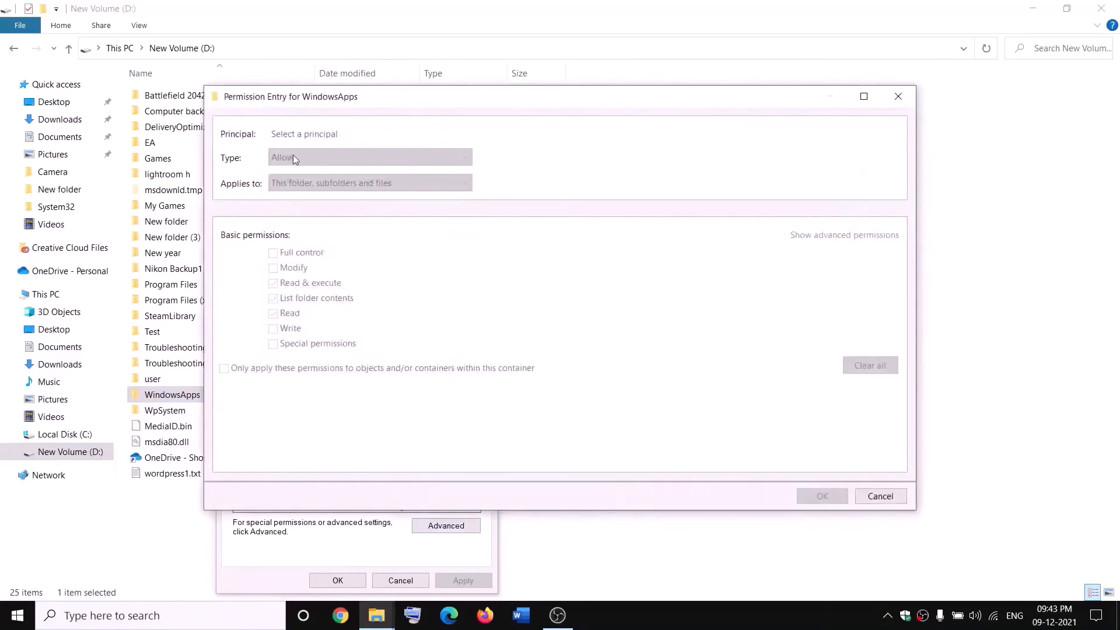
pyautogui.click(298, 134)
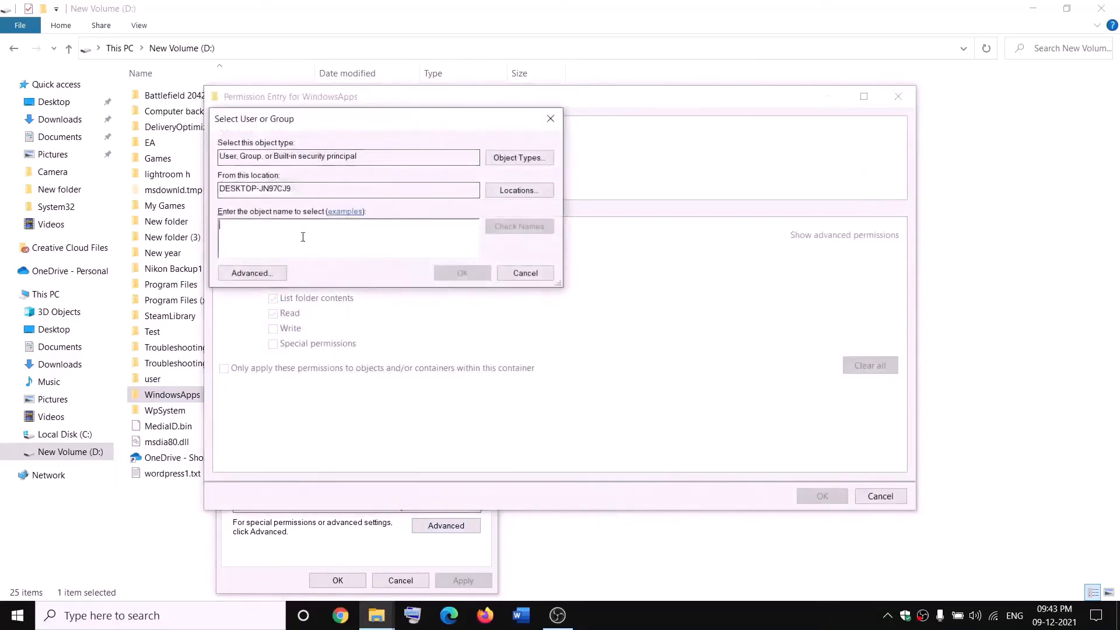
pyautogui.write('ever')
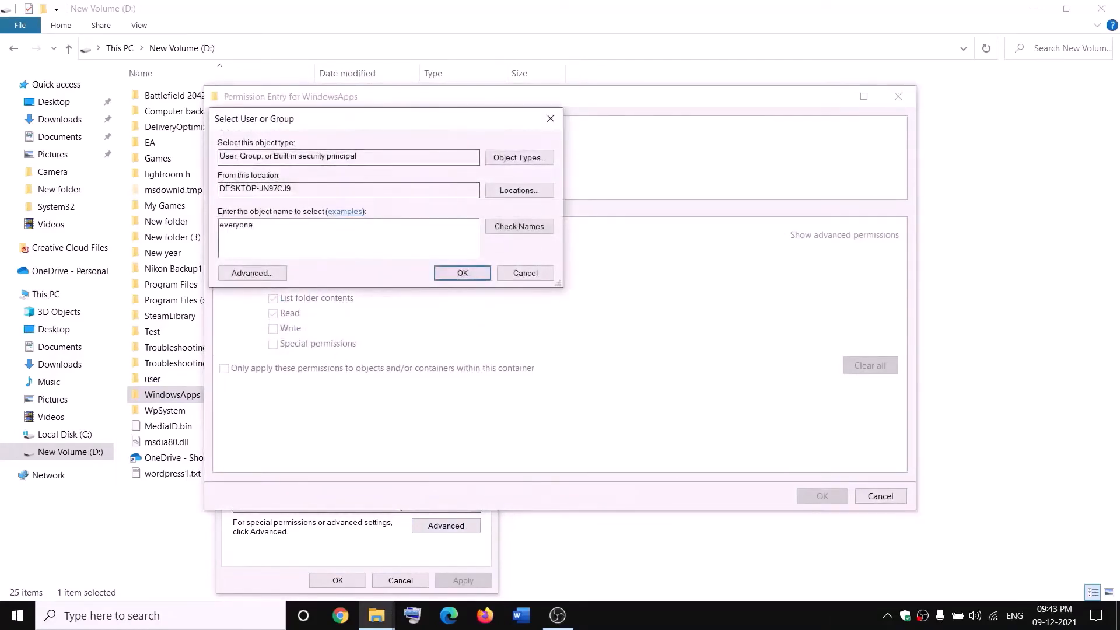
pyautogui.write('yone')
pyautogui.click(527, 227)
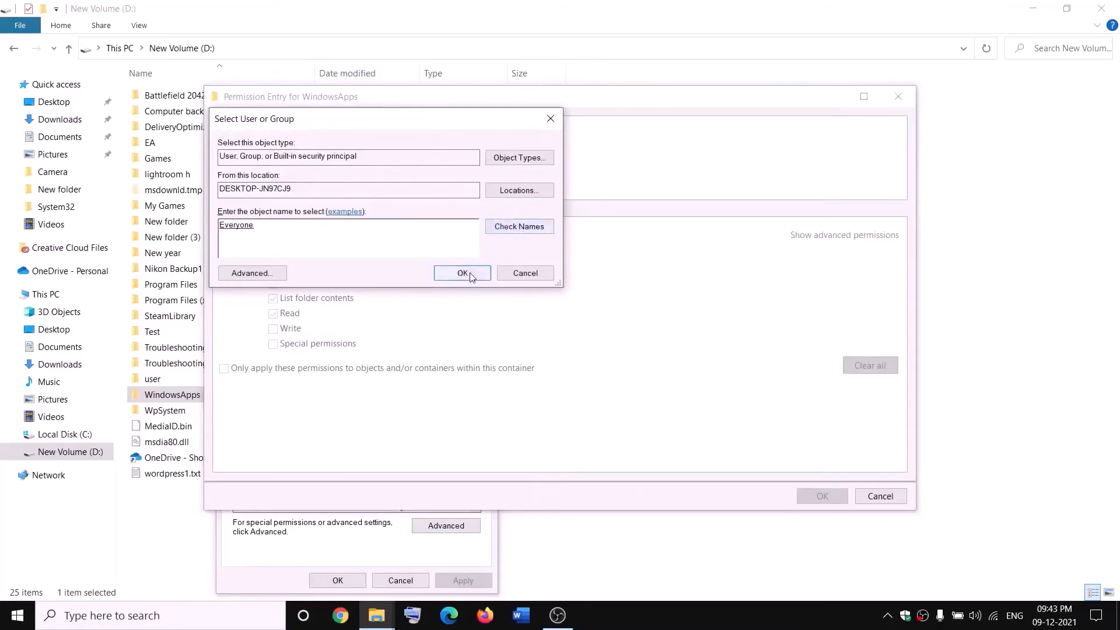
pyautogui.click(470, 274)
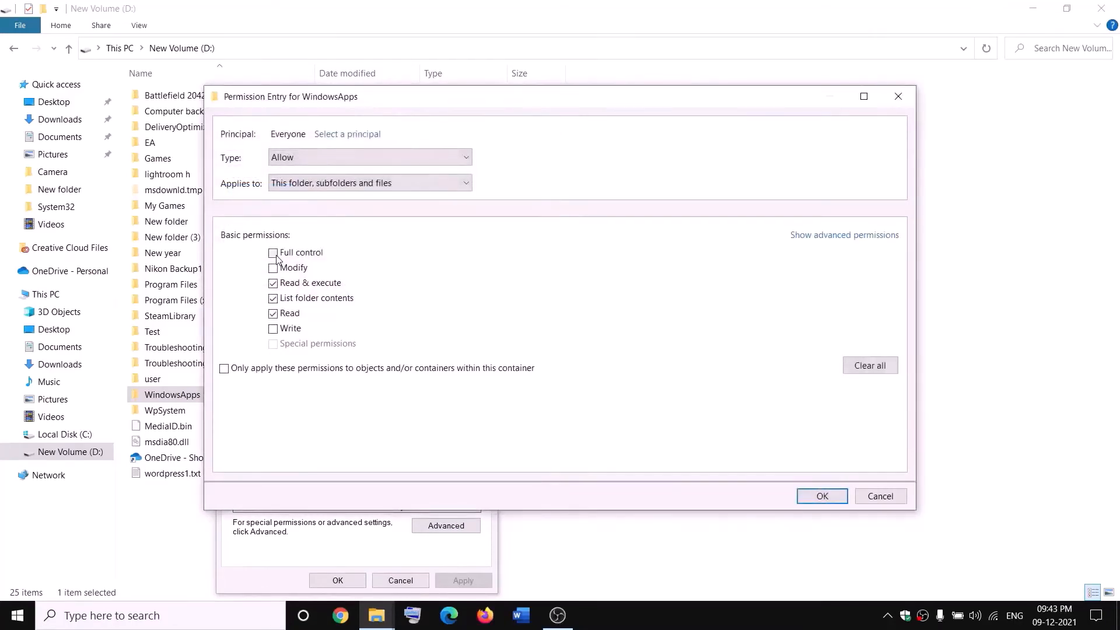
# Step: Grant Everyone full control in the new permission entry, apply it and close the WindowsApps properties
pyautogui.click(837, 493)
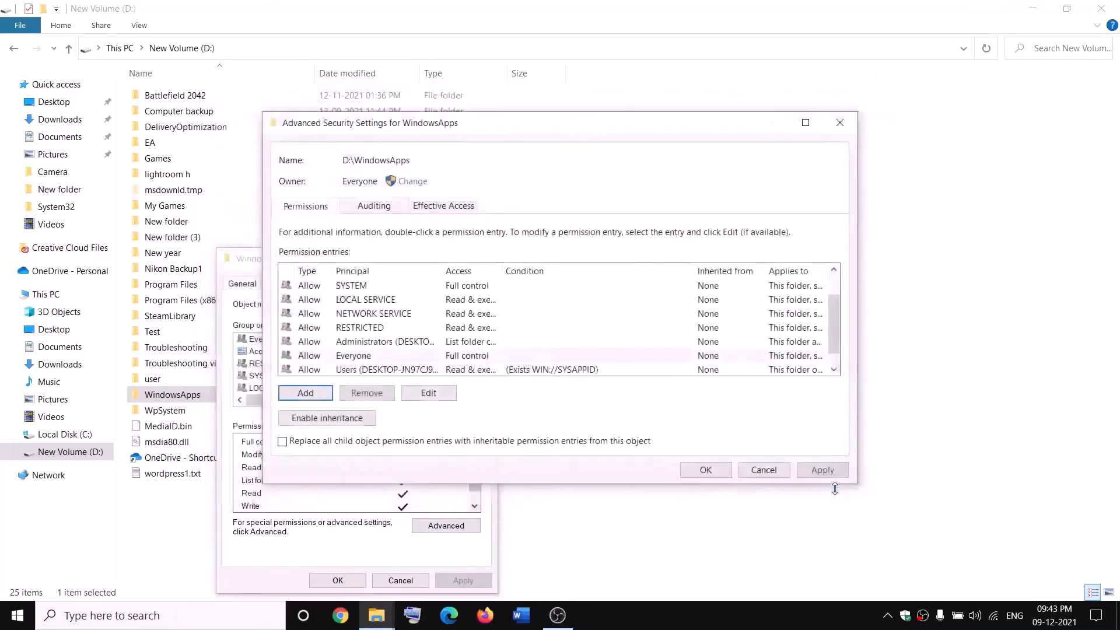
pyautogui.click(821, 473)
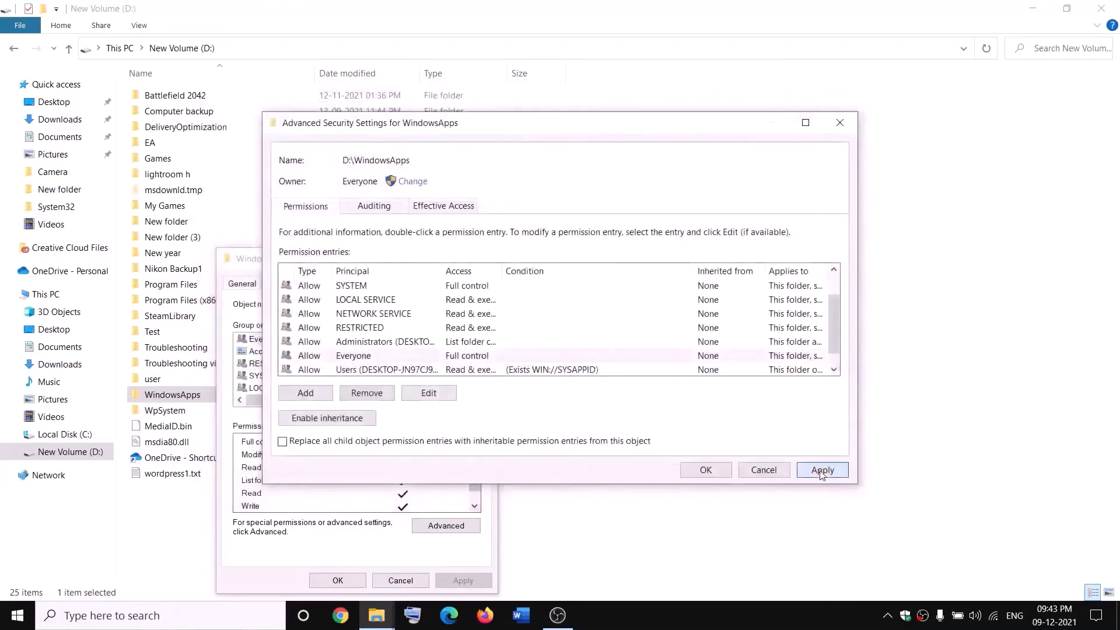
pyautogui.click(703, 472)
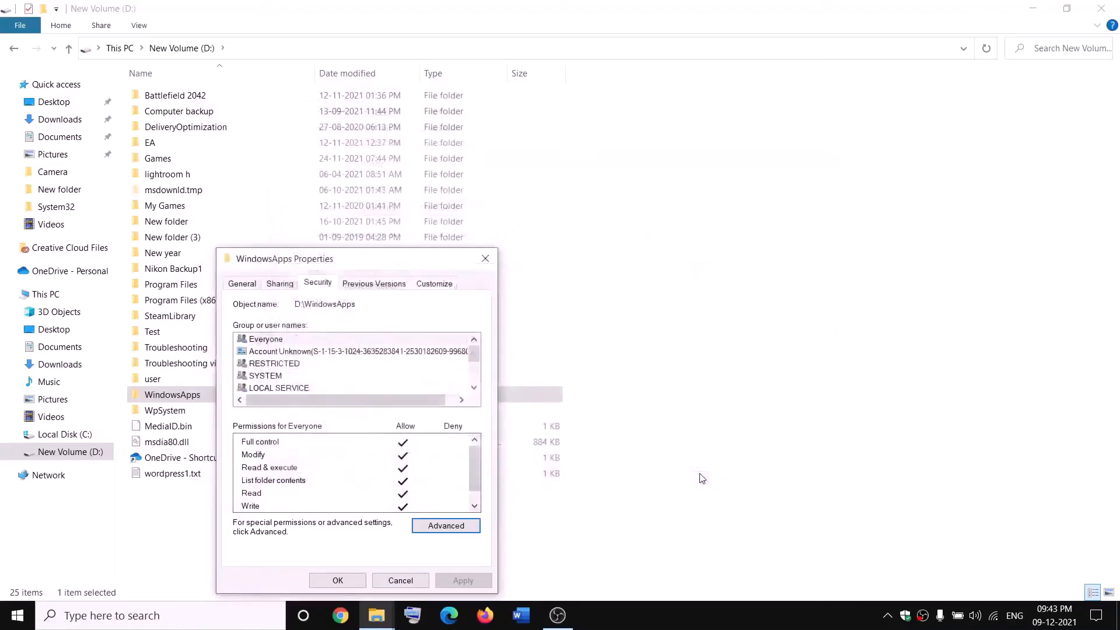
pyautogui.click(352, 580)
# Step: Rename the WindowsApps folder on the D: drive to WindowsApps.old
pyautogui.rightClick(213, 402)
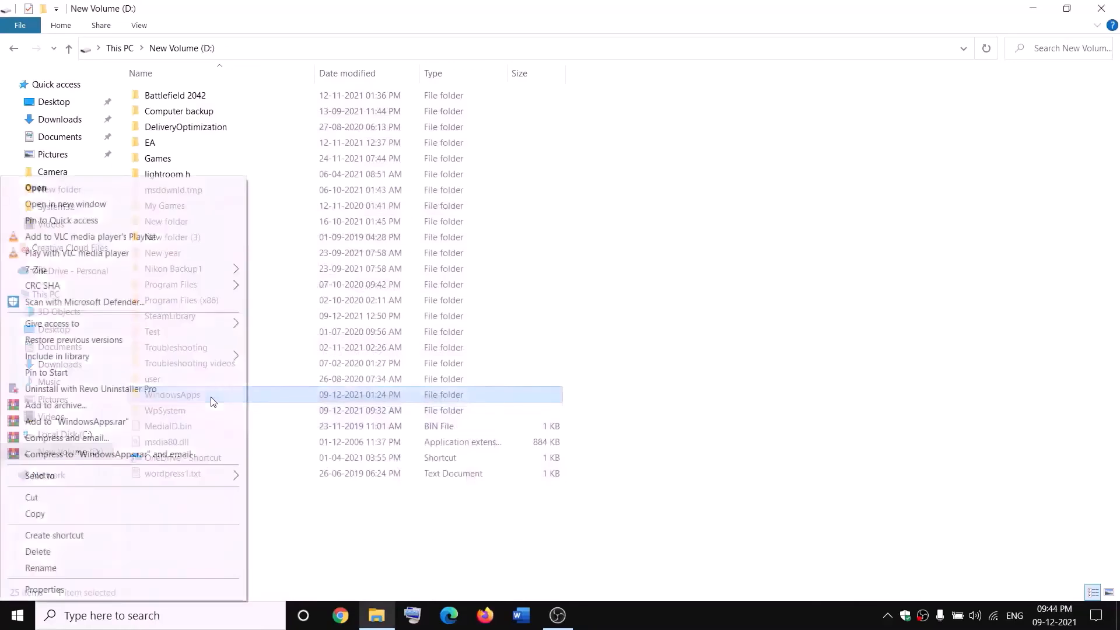
pyautogui.click(38, 568)
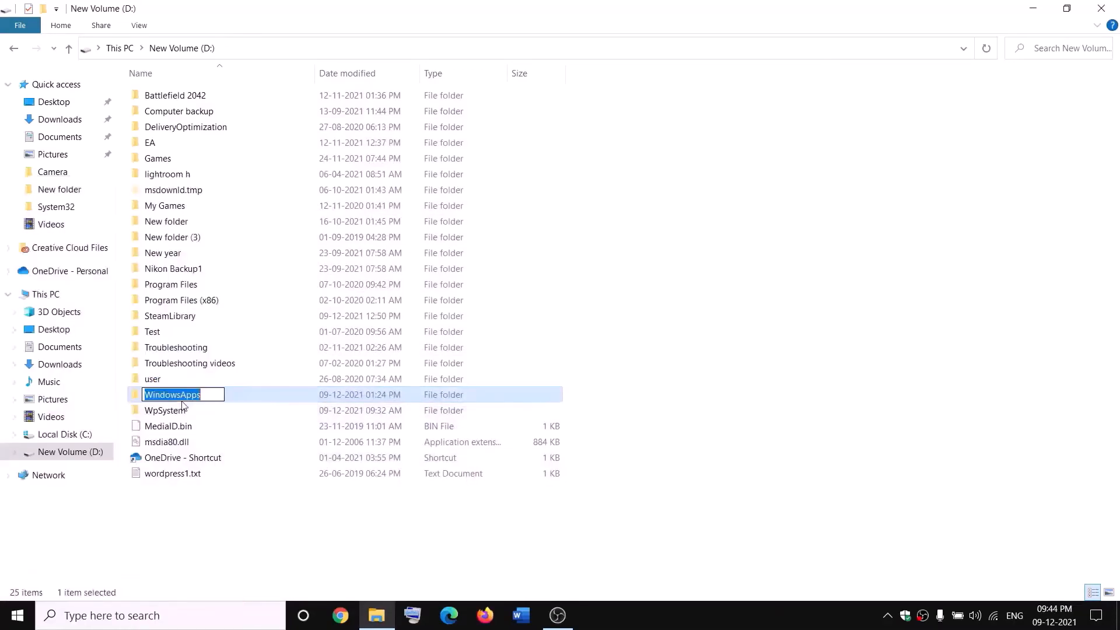
pyautogui.click(209, 391)
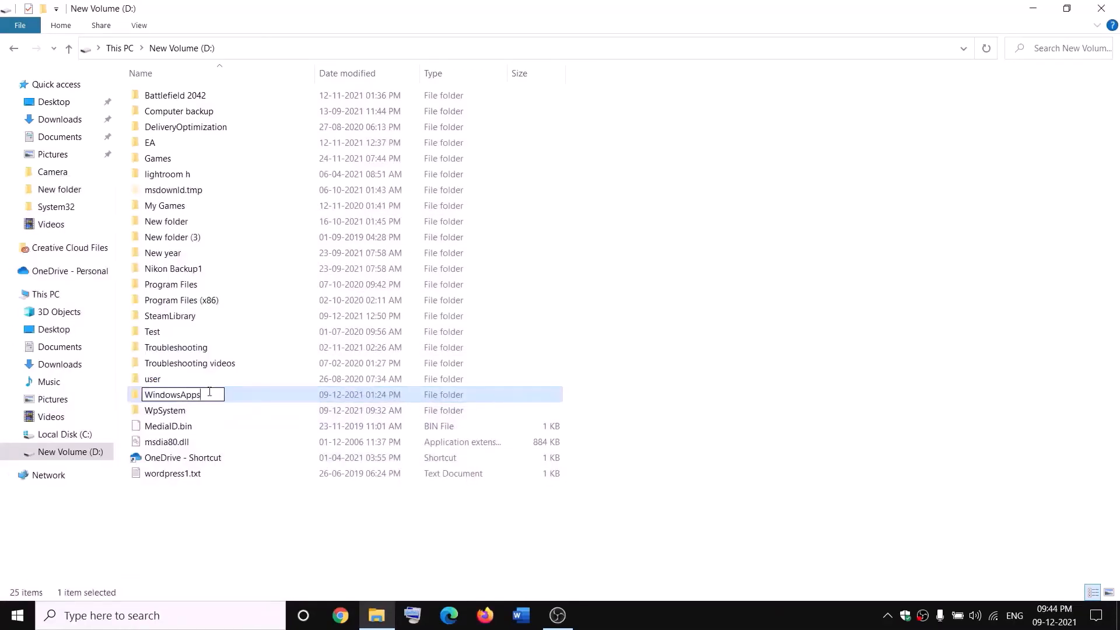
pyautogui.write('.old')
pyautogui.click(255, 508)
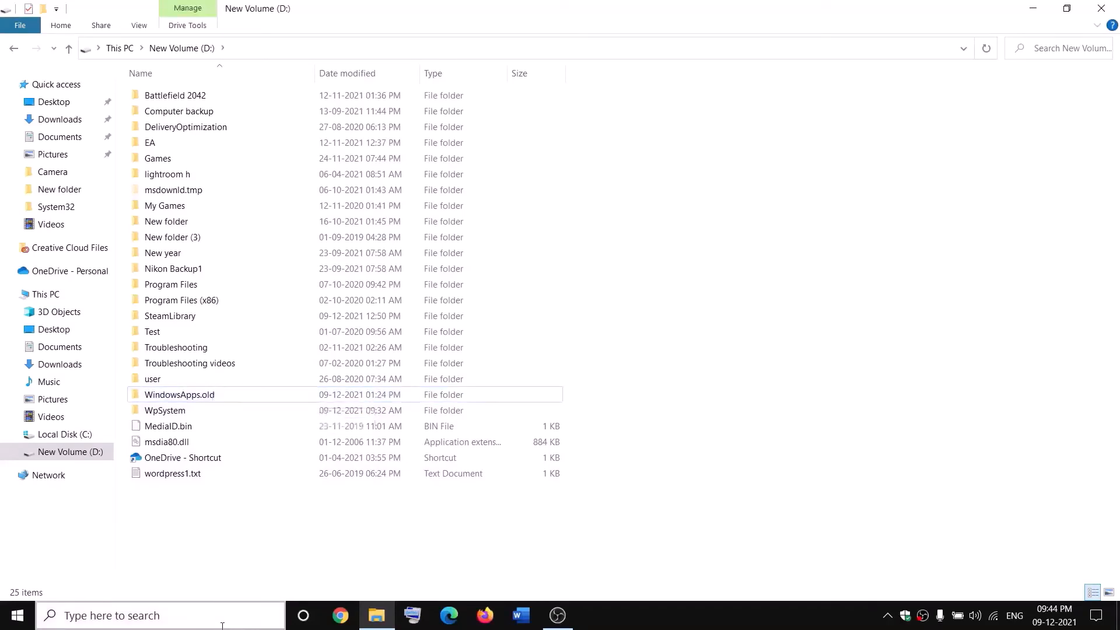
# Step: Open Task Manager and end the Gaming Services background process
pyautogui.rightClick(17, 615)
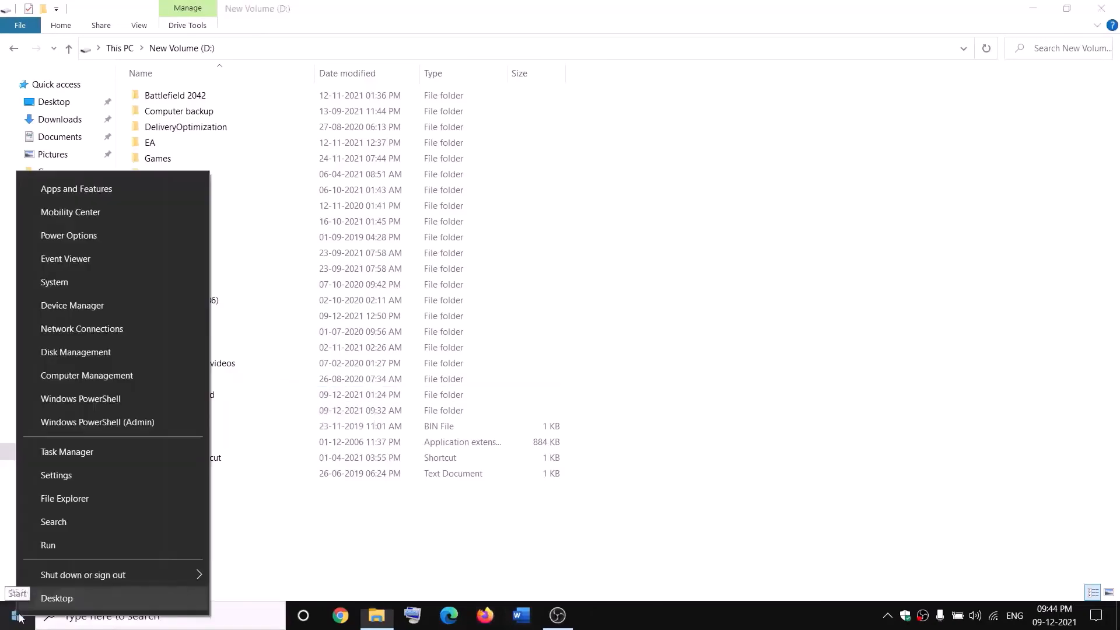
pyautogui.click(60, 458)
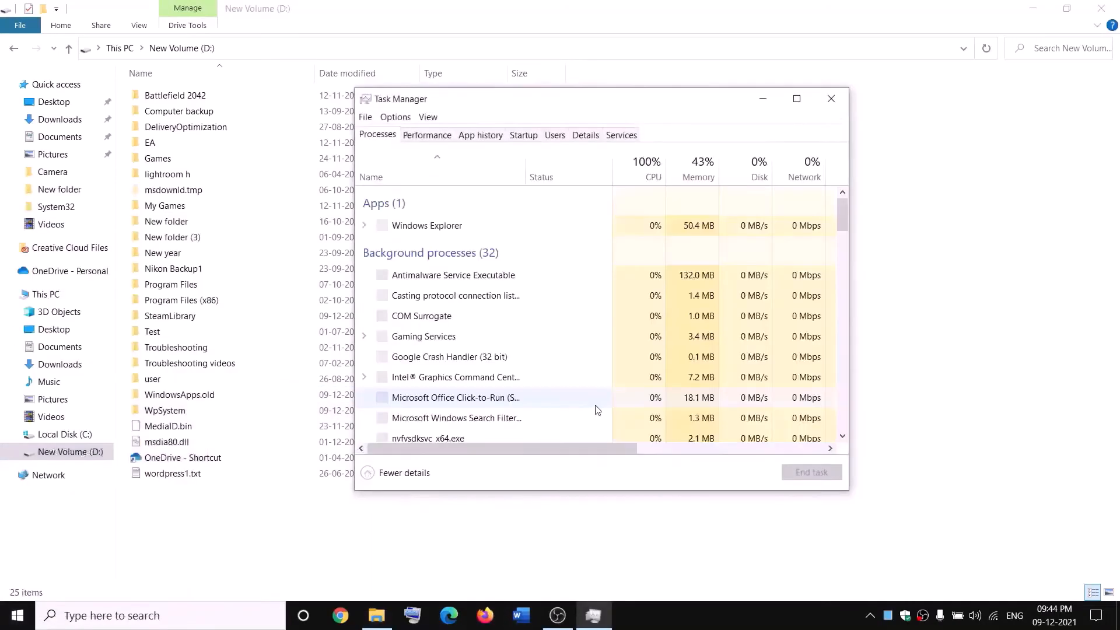
pyautogui.scroll(-2, 508, 326)
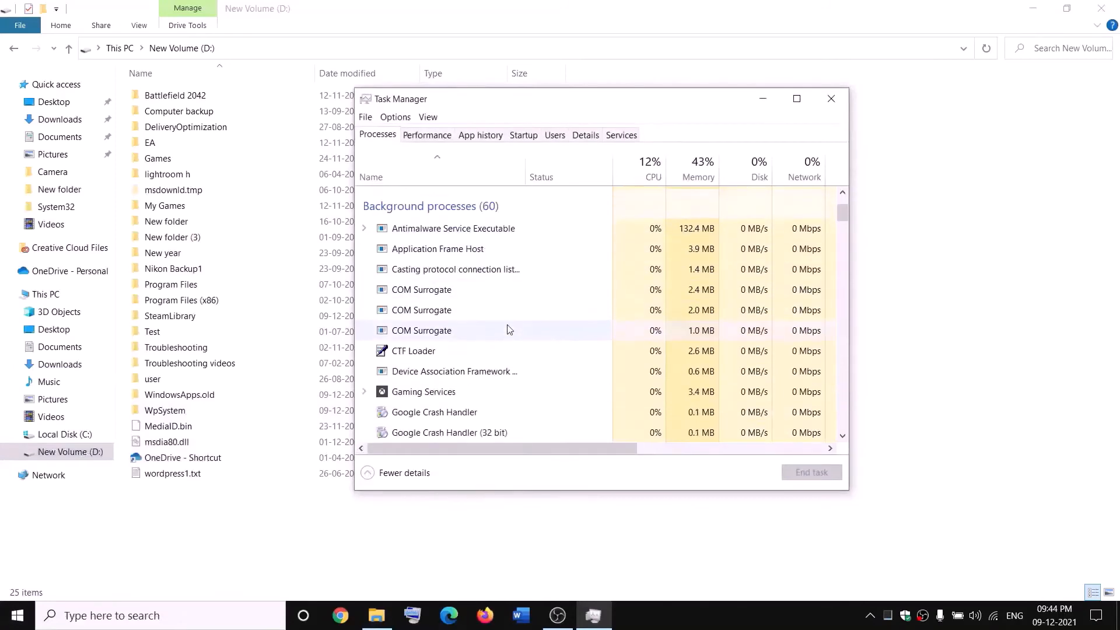
pyautogui.click(404, 397)
pyautogui.rightClick(406, 396)
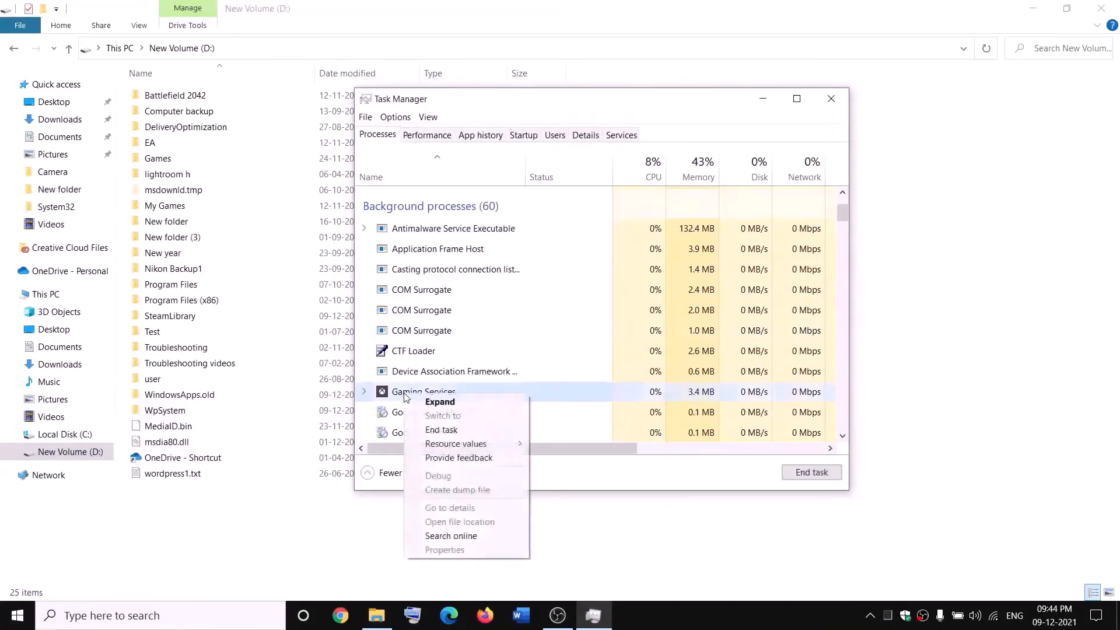
pyautogui.click(447, 433)
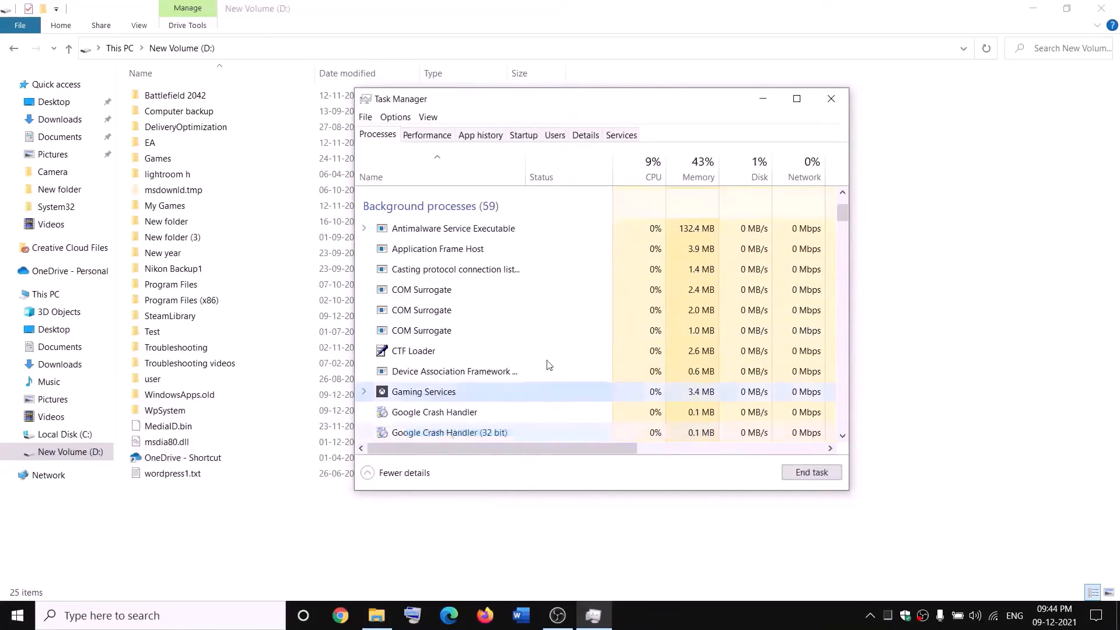
# Step: Close Task Manager, open the Services console and locate the Gaming Services entries
pyautogui.click(841, 100)
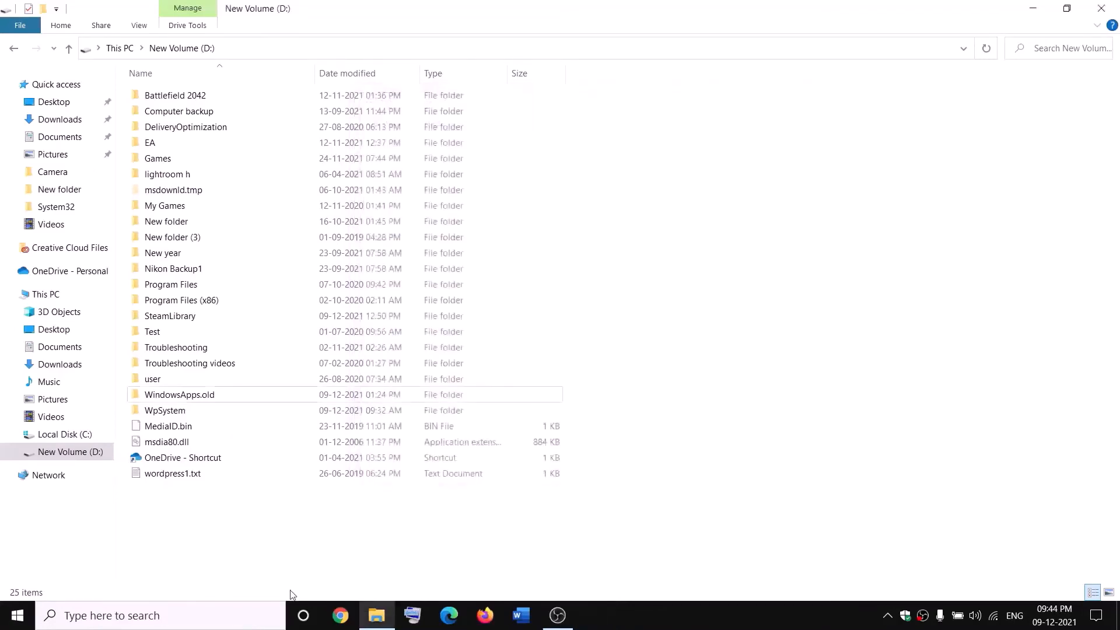
pyautogui.click(245, 616)
pyautogui.write('servi')
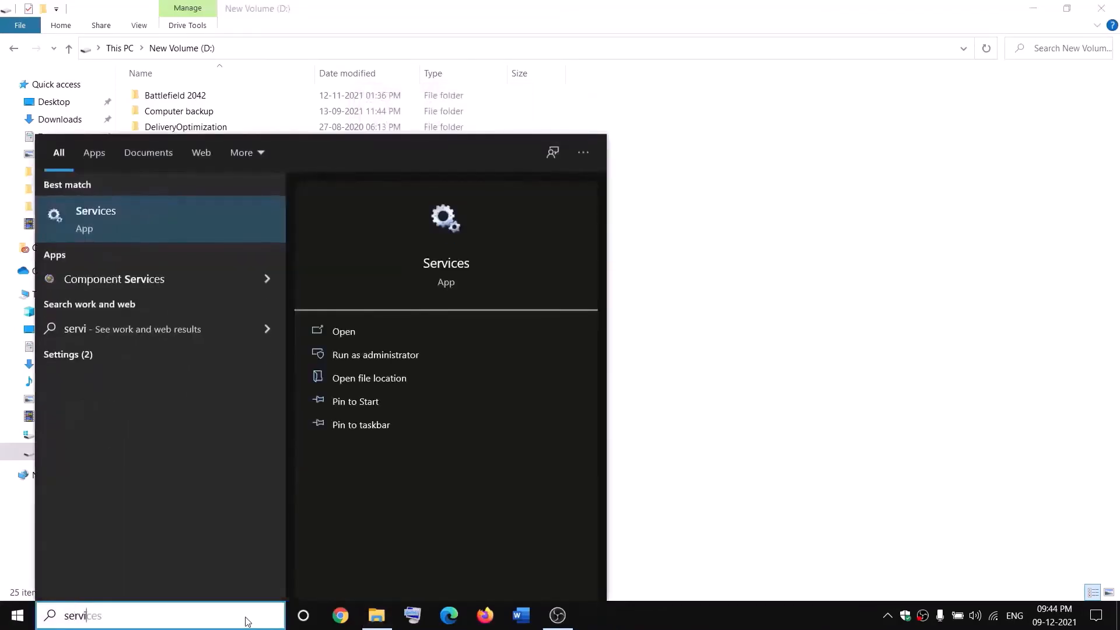
pyautogui.press('Return')
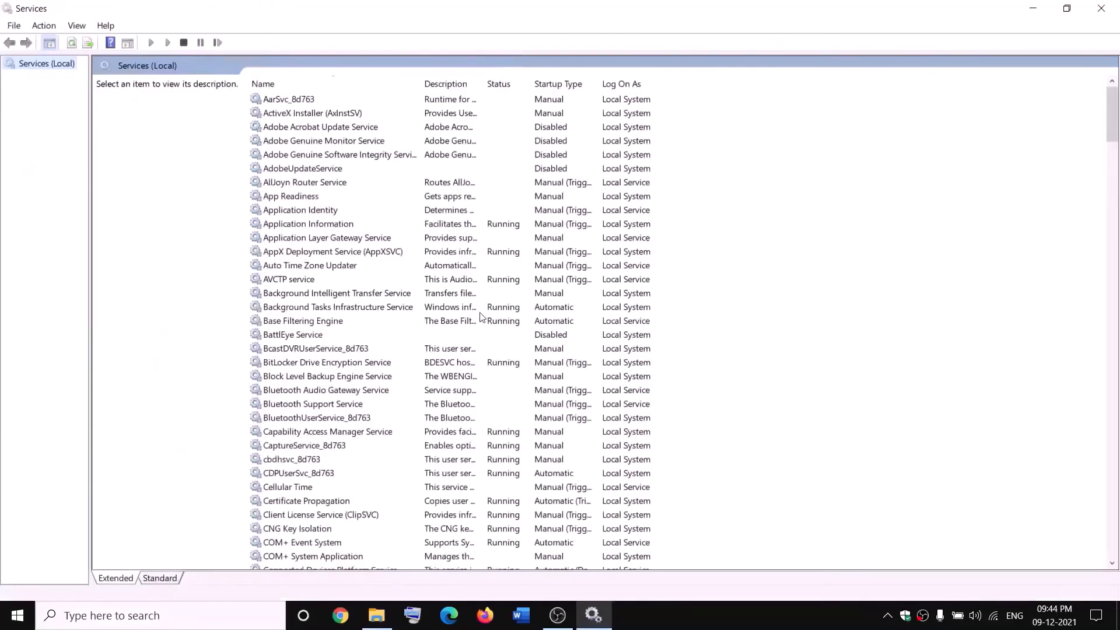
pyautogui.click(478, 309)
pyautogui.press('g')
pyautogui.click(496, 158)
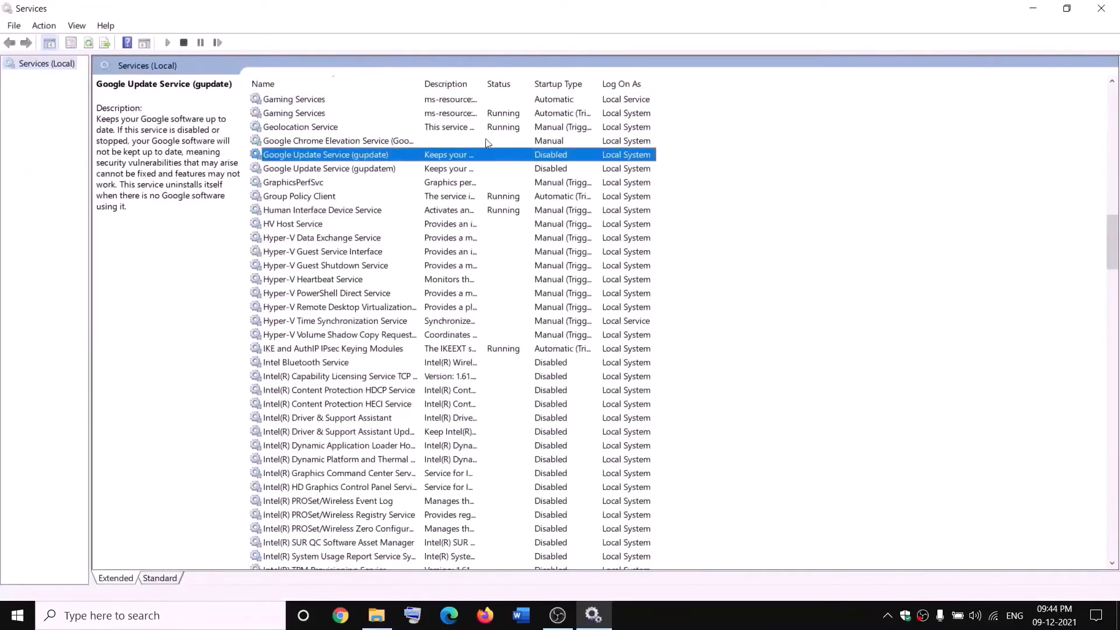
# Step: Start the Gaming Services entry that logs on as Local Service
pyautogui.click(465, 100)
pyautogui.rightClick(465, 101)
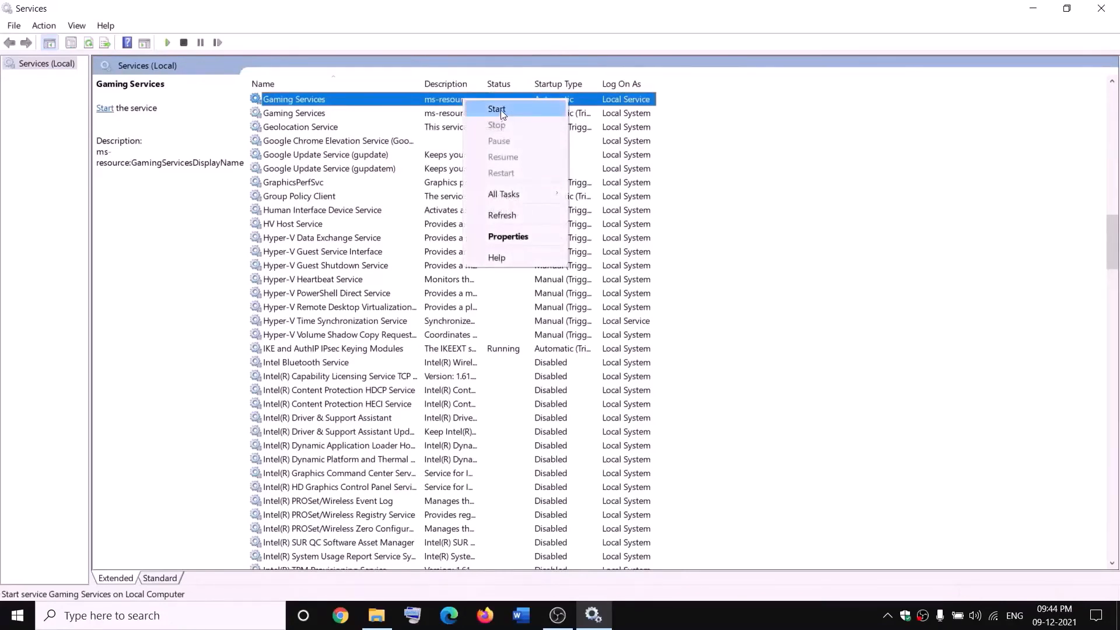
pyautogui.click(501, 110)
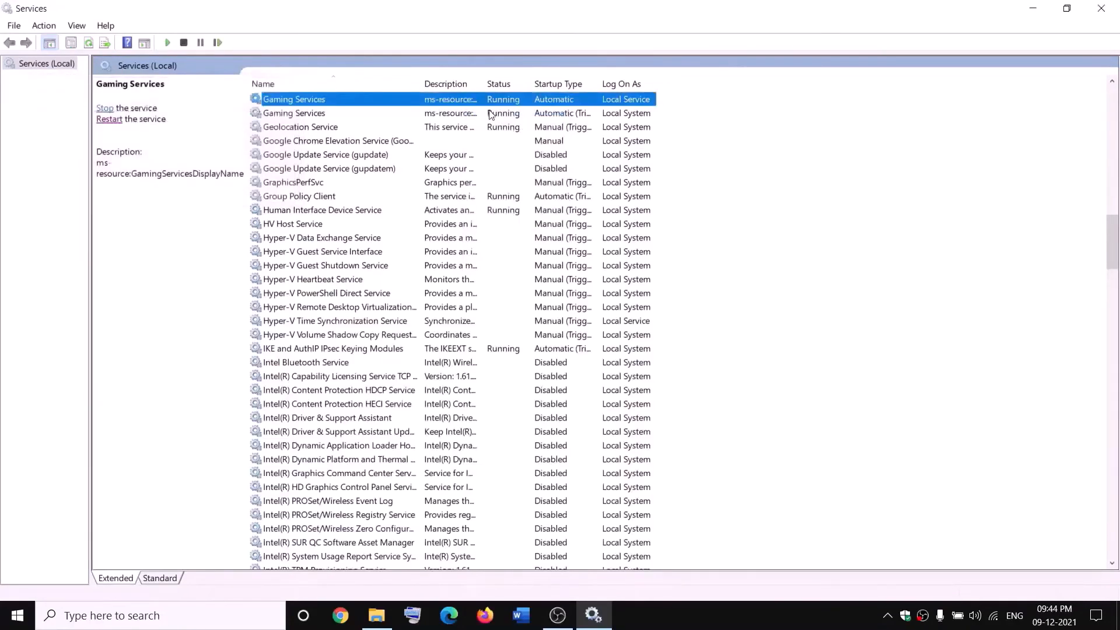
# Step: Stop both Gaming Services entries and check the WindowsApps.old folder on the D: drive
pyautogui.rightClick(456, 102)
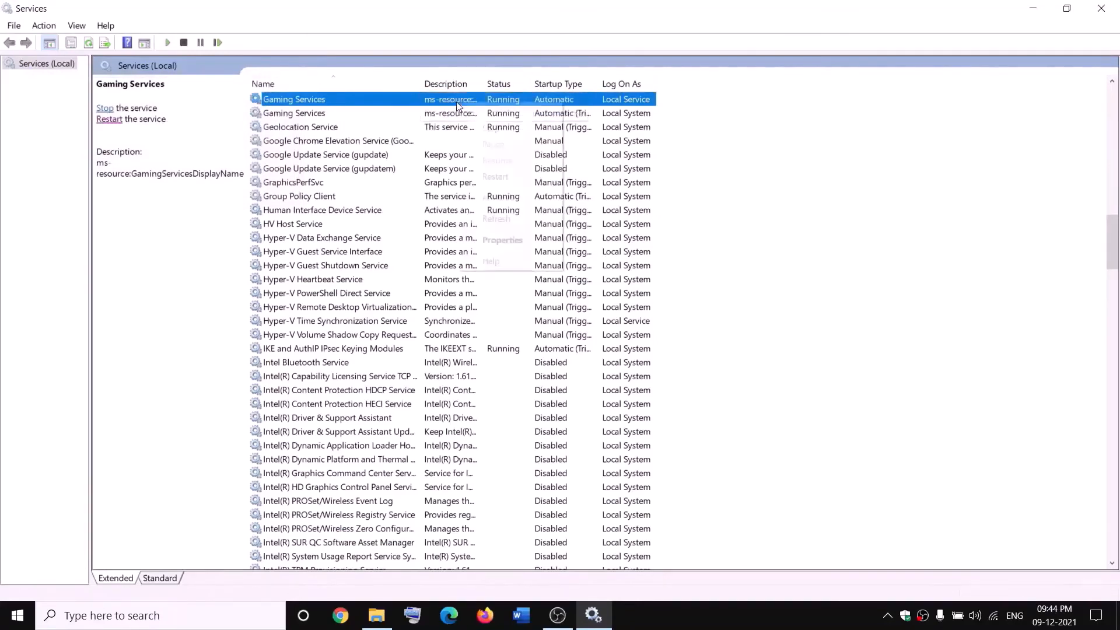
pyautogui.click(490, 127)
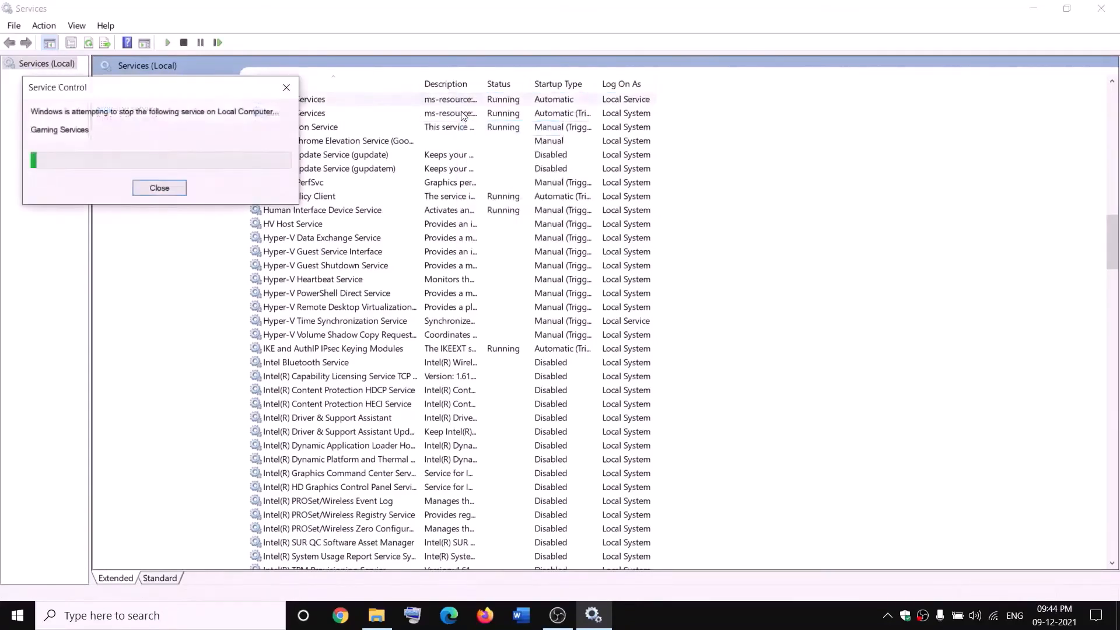
pyautogui.rightClick(456, 113)
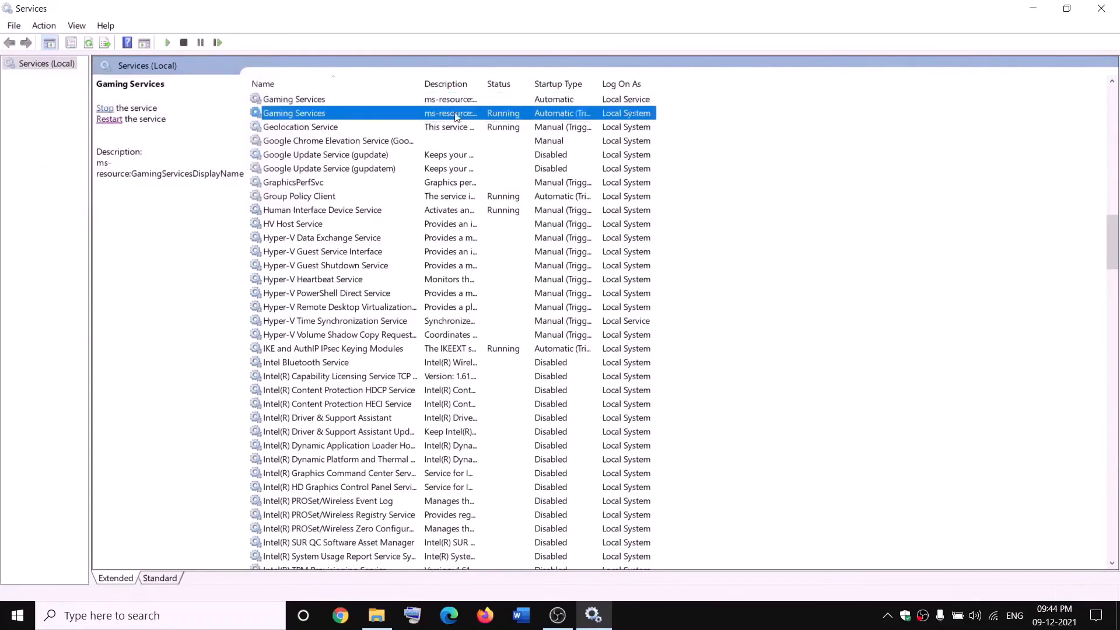
pyautogui.click(509, 140)
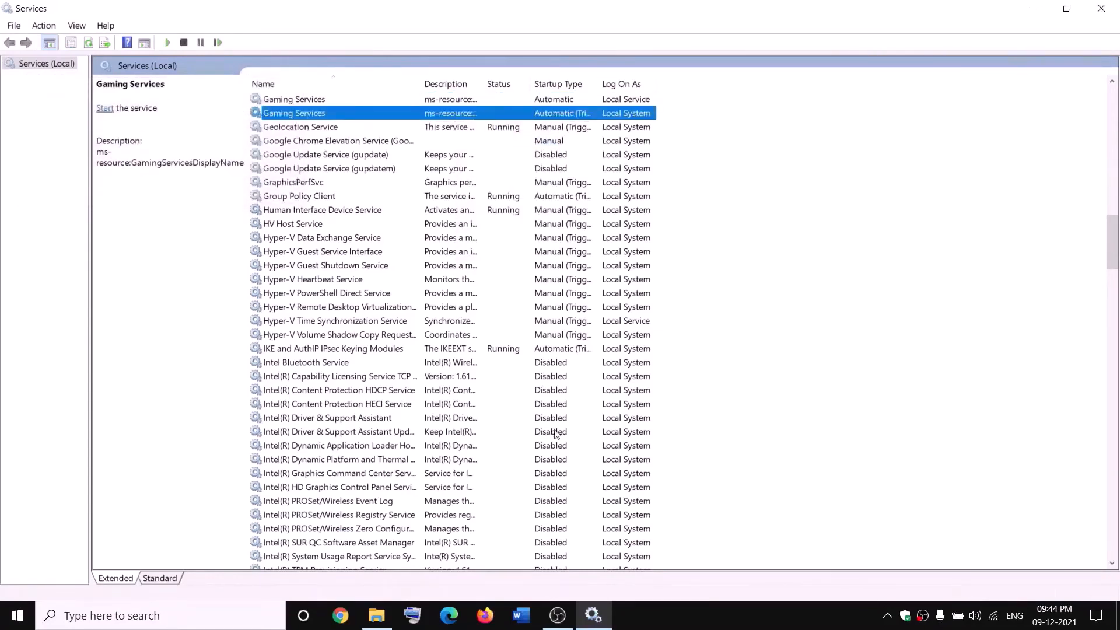
pyautogui.click(377, 615)
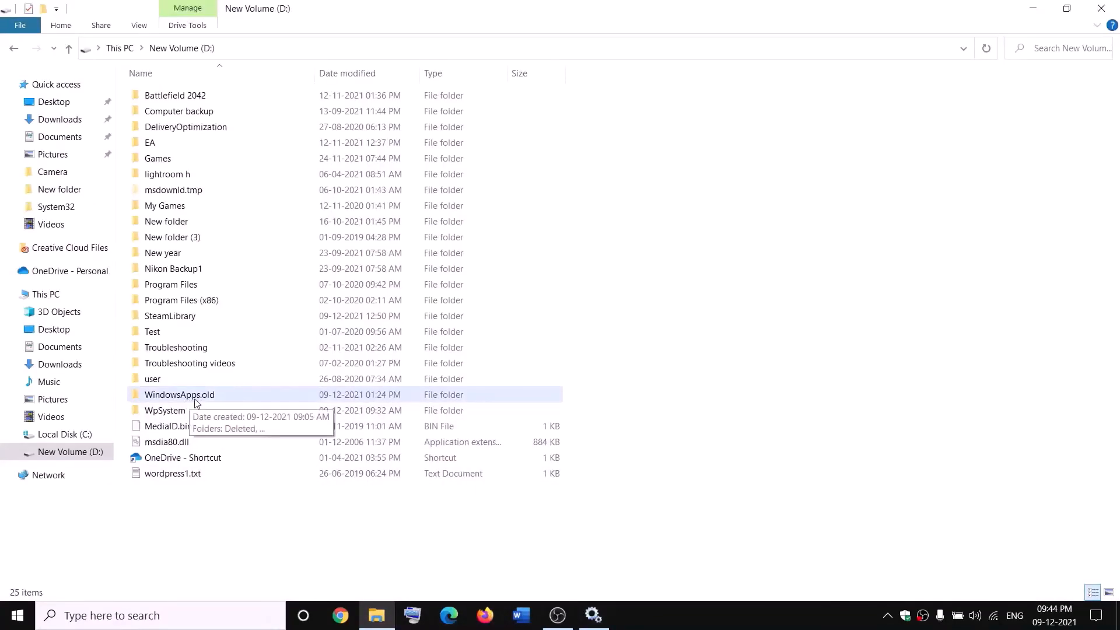
pyautogui.click(219, 400)
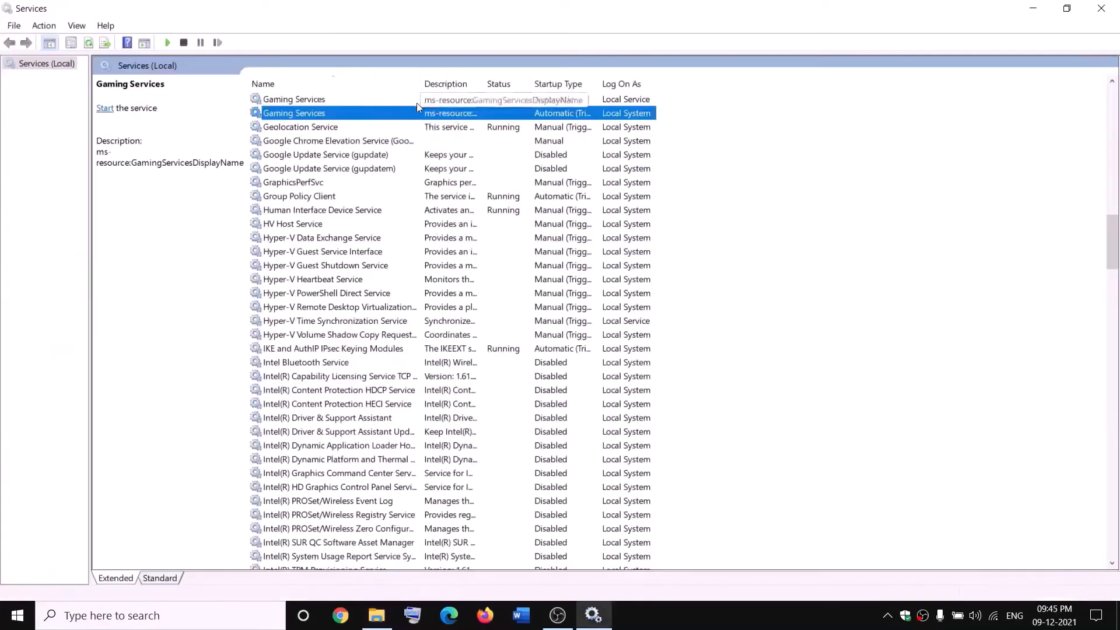
# Step: Start both Gaming Services entries in the Services console, the Local Service one first
pyautogui.click(414, 100)
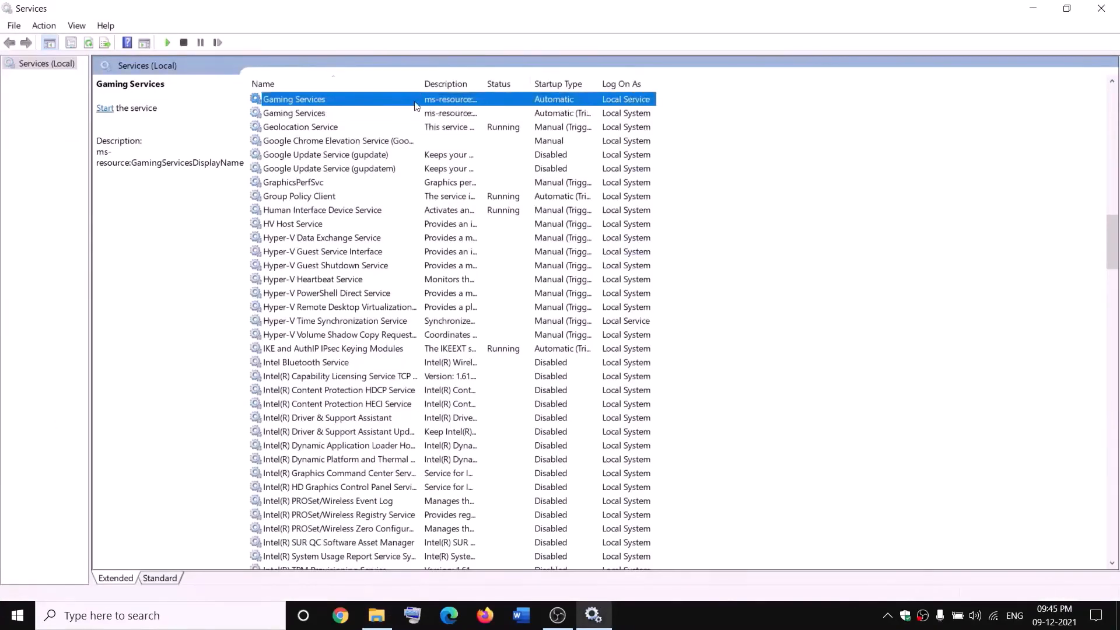
pyautogui.rightClick(414, 100)
pyautogui.click(444, 113)
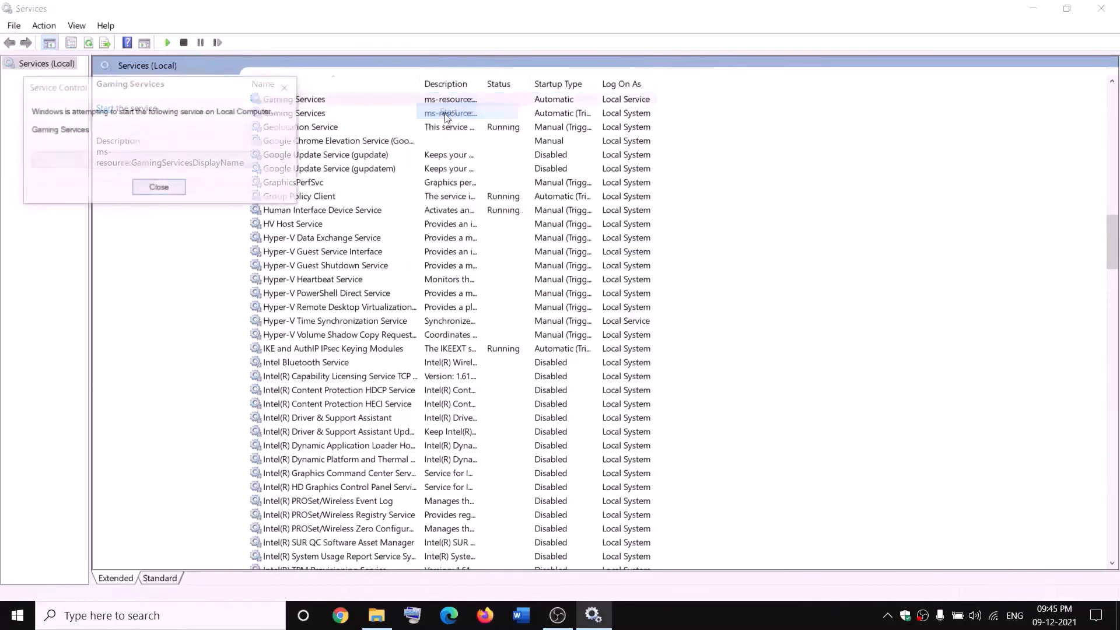
pyautogui.click(449, 113)
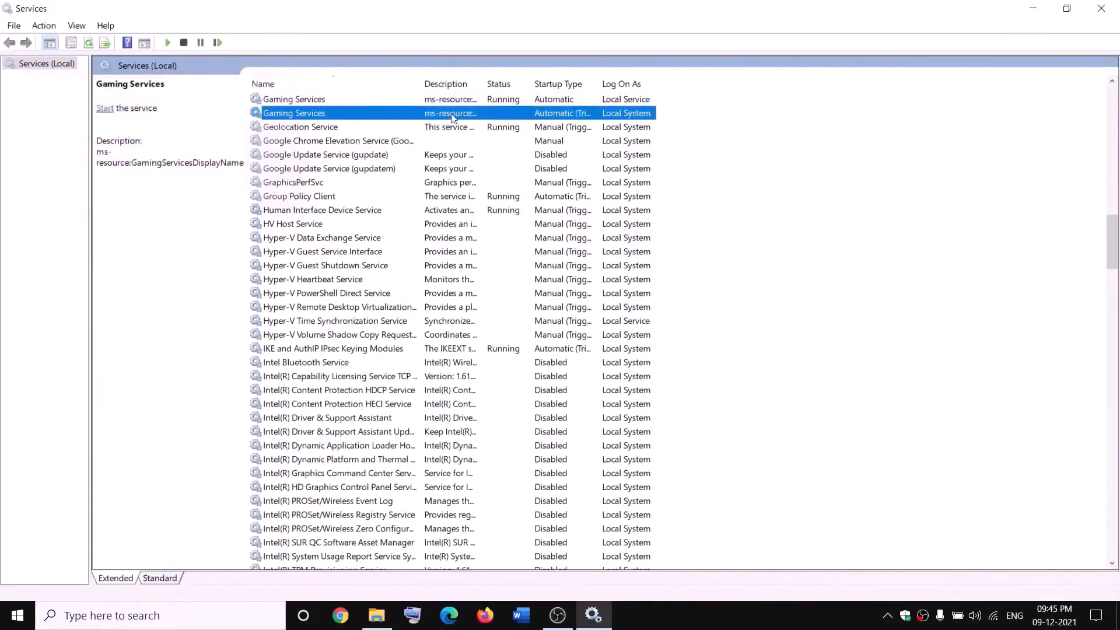
pyautogui.rightClick(451, 114)
pyautogui.click(478, 123)
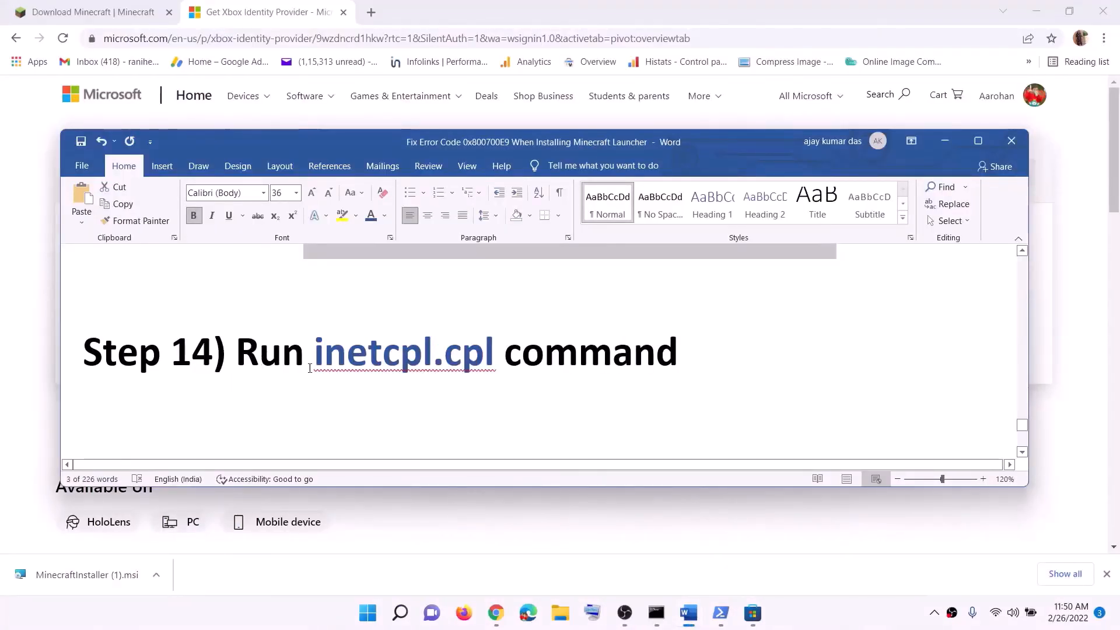
# Step: Copy the inetcpl.cpl command from the Word document and run it through Windows search to open Internet Properties
pyautogui.moveTo(314, 351); pyautogui.dragTo(498, 351)
pyautogui.hotkey('ctrl', 'c')
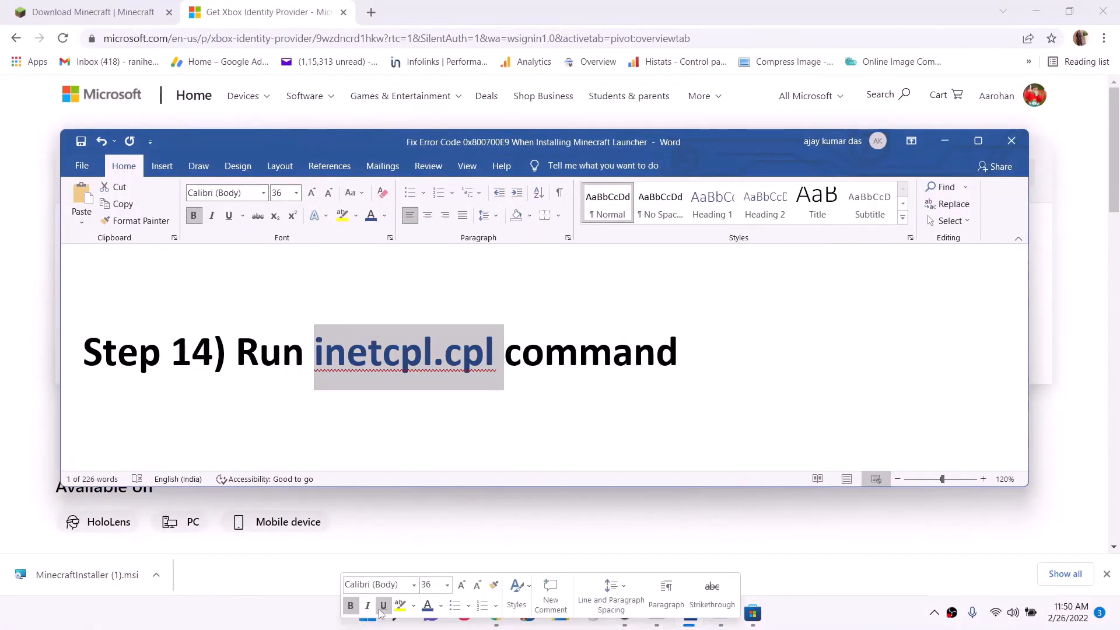
pyautogui.click(371, 622)
pyautogui.hotkey('ctrl', 'v')
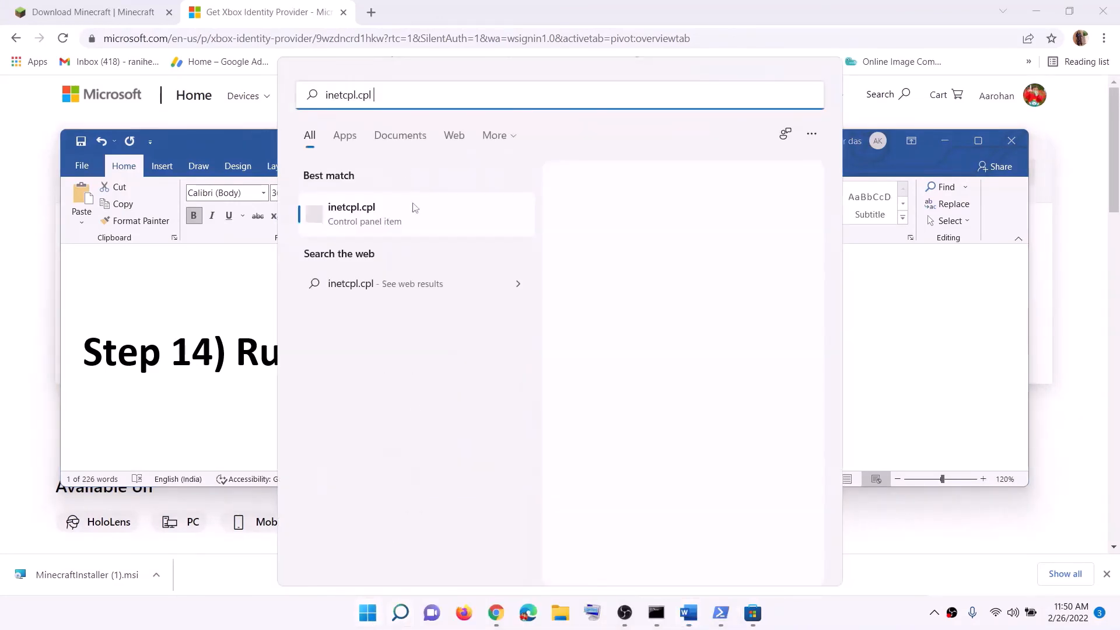
pyautogui.click(366, 227)
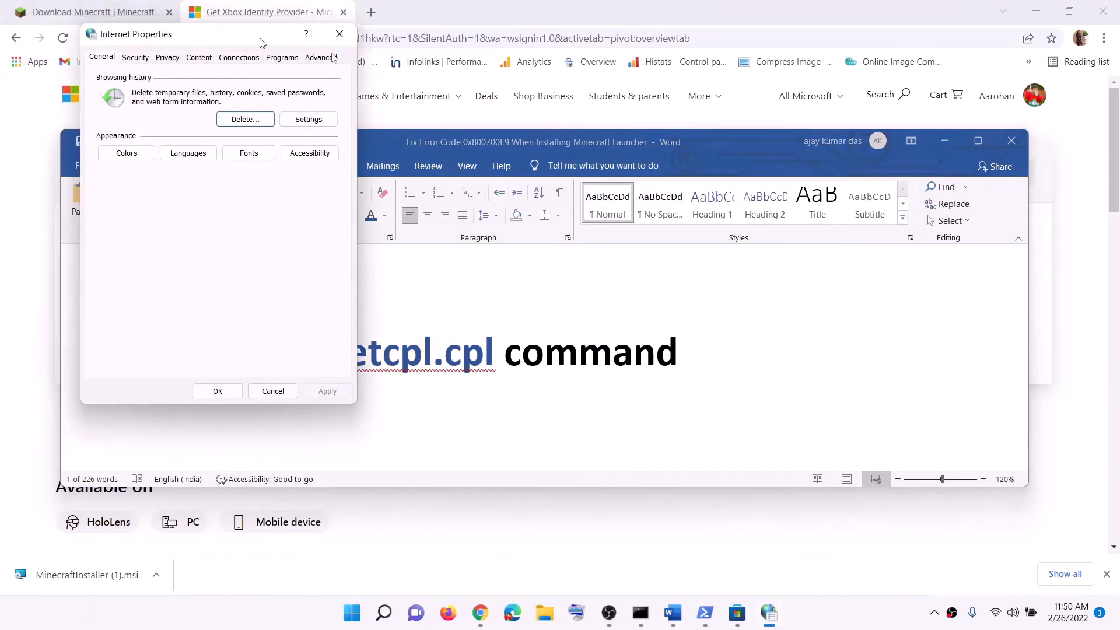
# Step: Review the SSL and TLS options in the advanced Internet Properties settings, and close the dialog without changes
pyautogui.moveTo(261, 43); pyautogui.dragTo(583, 112)
pyautogui.click(631, 128)
pyautogui.scroll(-10, 533, 280)
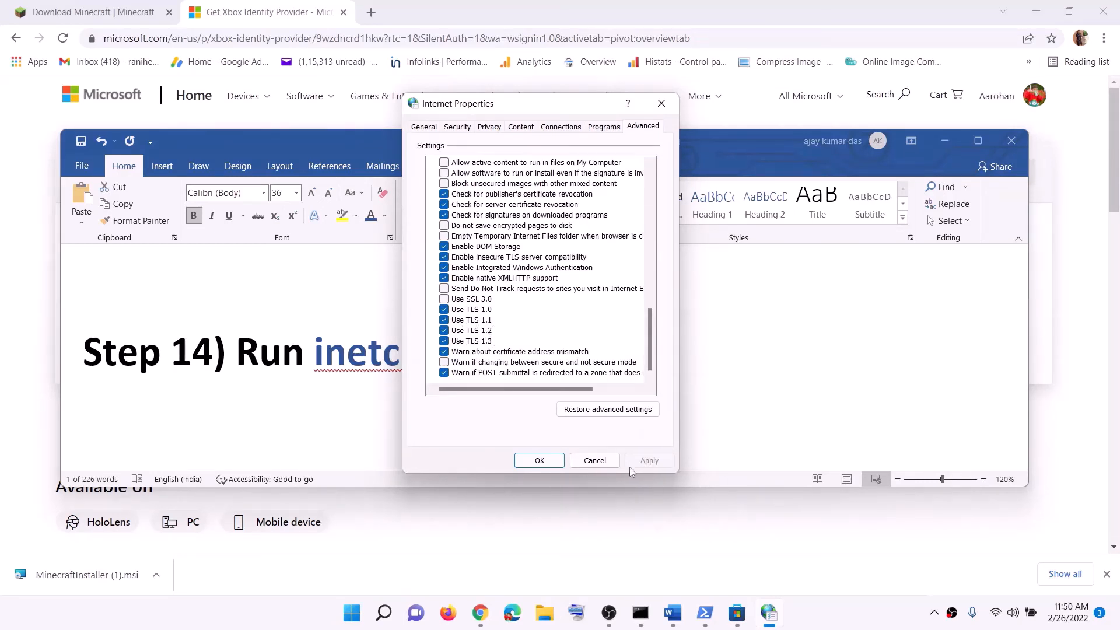
pyautogui.click(594, 461)
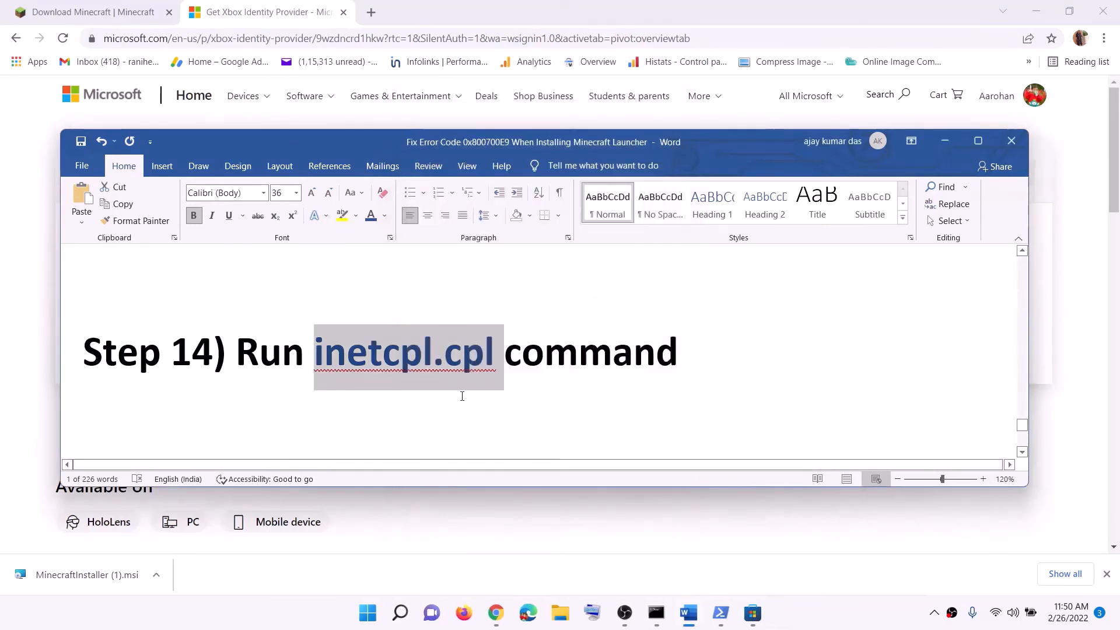
# Step: Read step 15 on updating Windows with the media creation tool, including the Windows 10 and Windows 11 download links
pyautogui.scroll(-4, 324, 378)
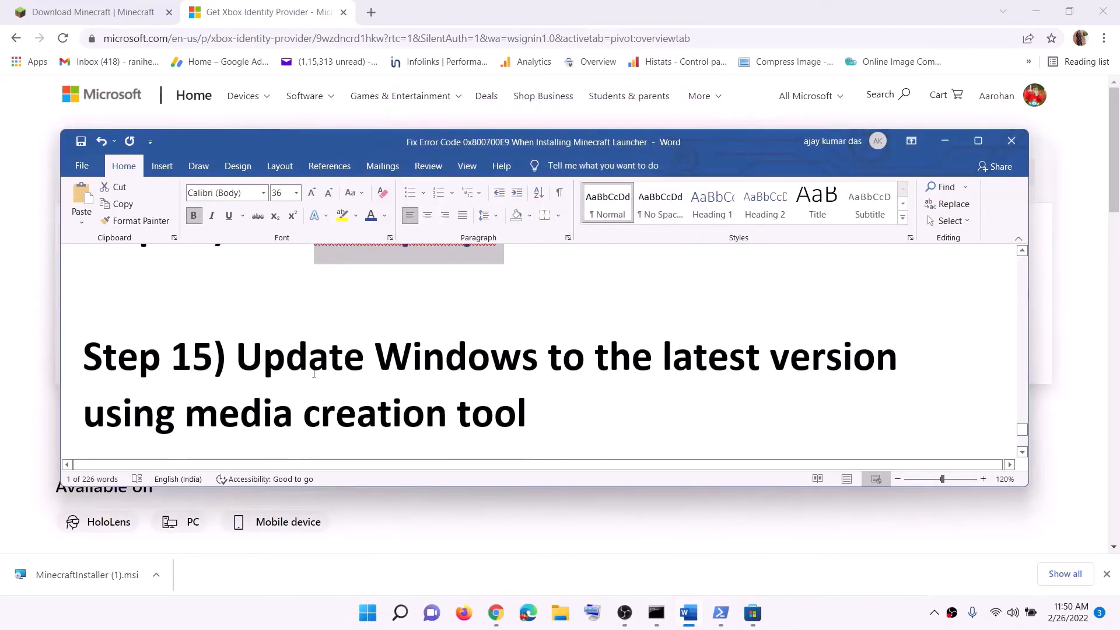
pyautogui.scroll(-1, 248, 318)
pyautogui.moveTo(248, 317); pyautogui.dragTo(483, 375)
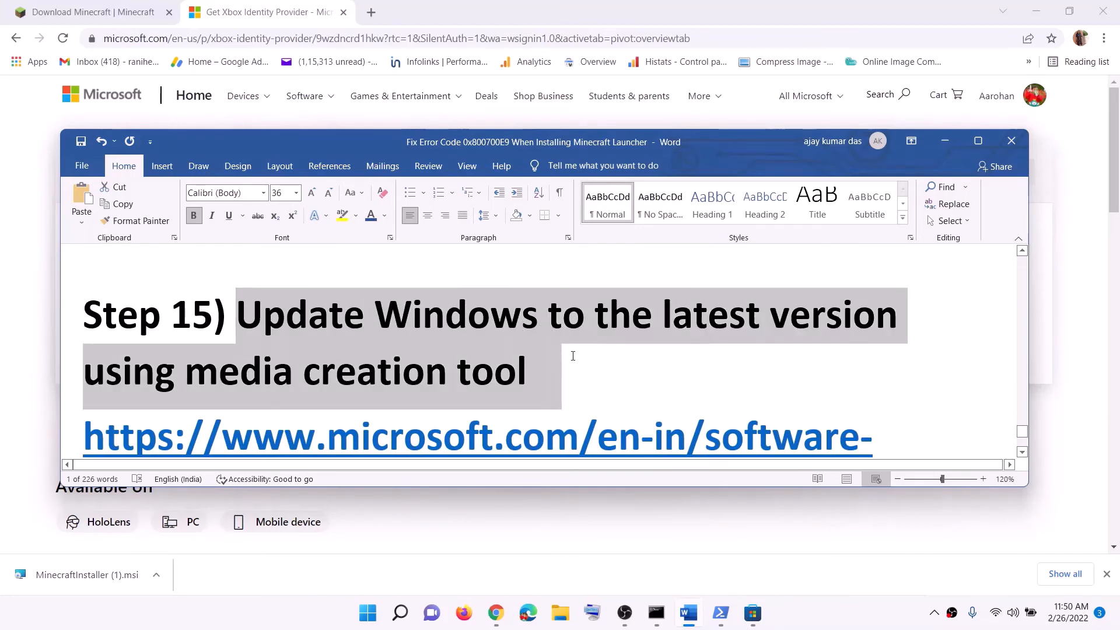
pyautogui.click(133, 382)
pyautogui.scroll(-2, 133, 382)
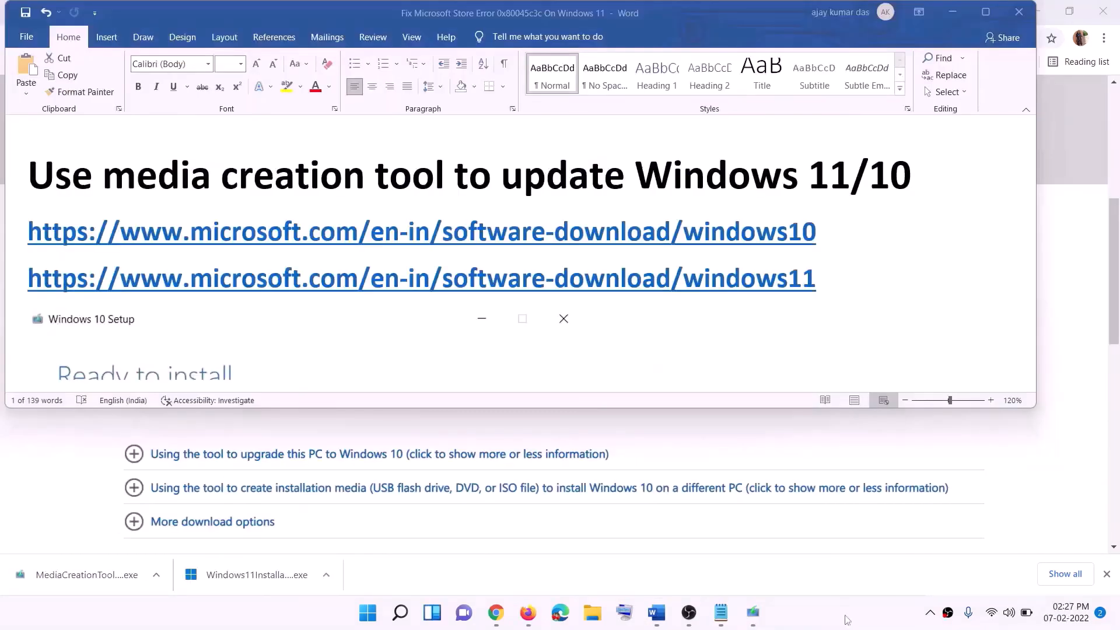
pyautogui.tripleClick(828, 231)
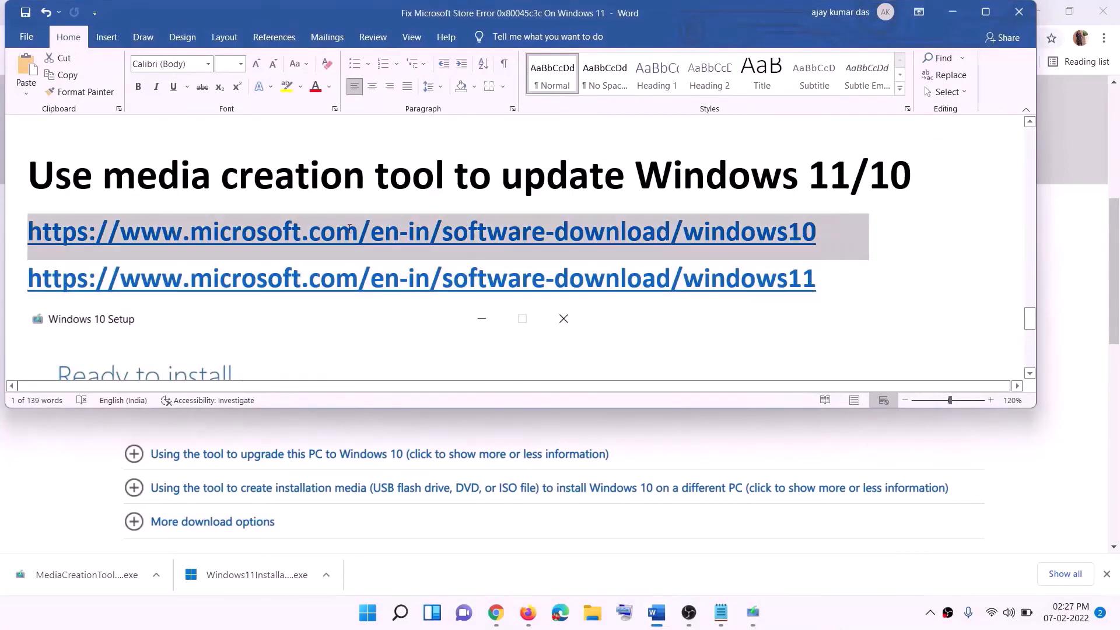
pyautogui.tripleClick(608, 279)
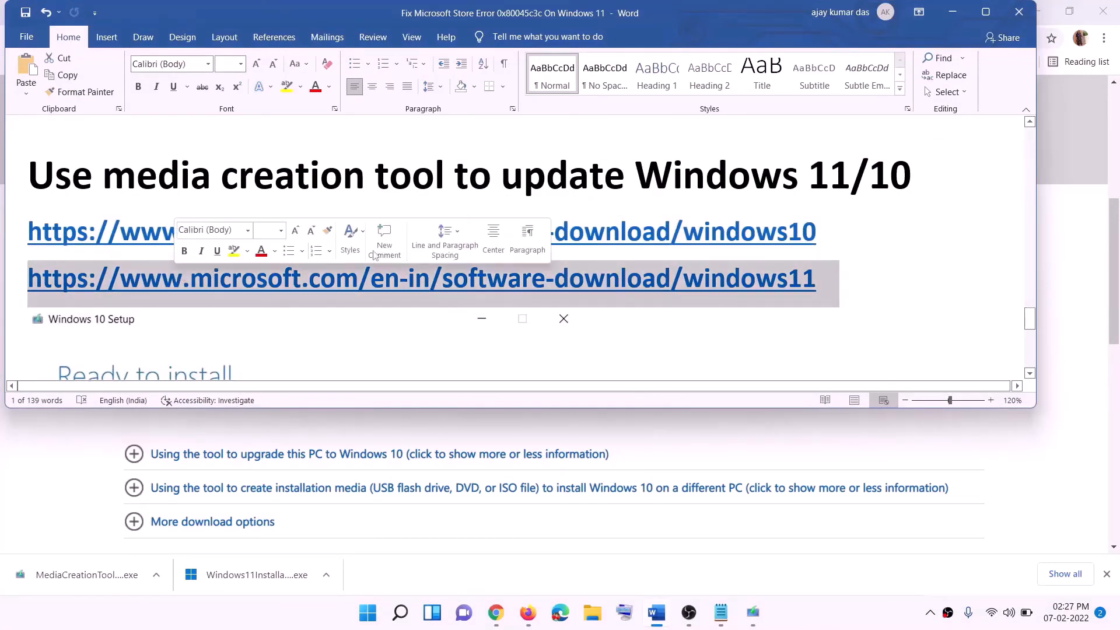
# Step: Switch to the Download Windows 10 page in Chrome and examine the section on creating installation media
pyautogui.click(952, 11)
pyautogui.scroll(6, 464, 270)
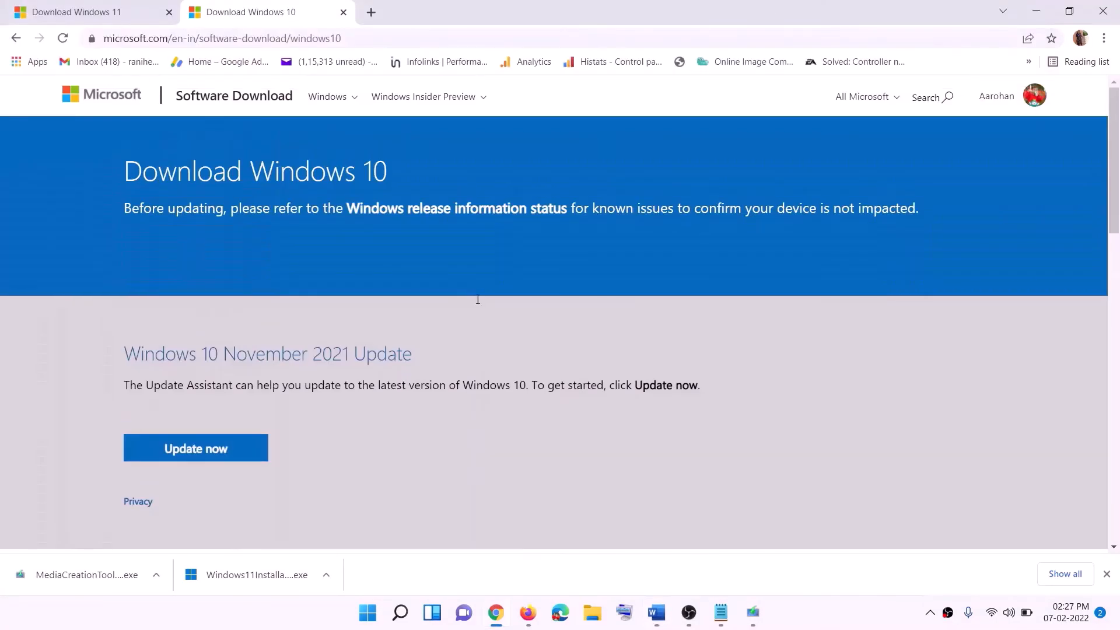
pyautogui.scroll(-5, 317, 260)
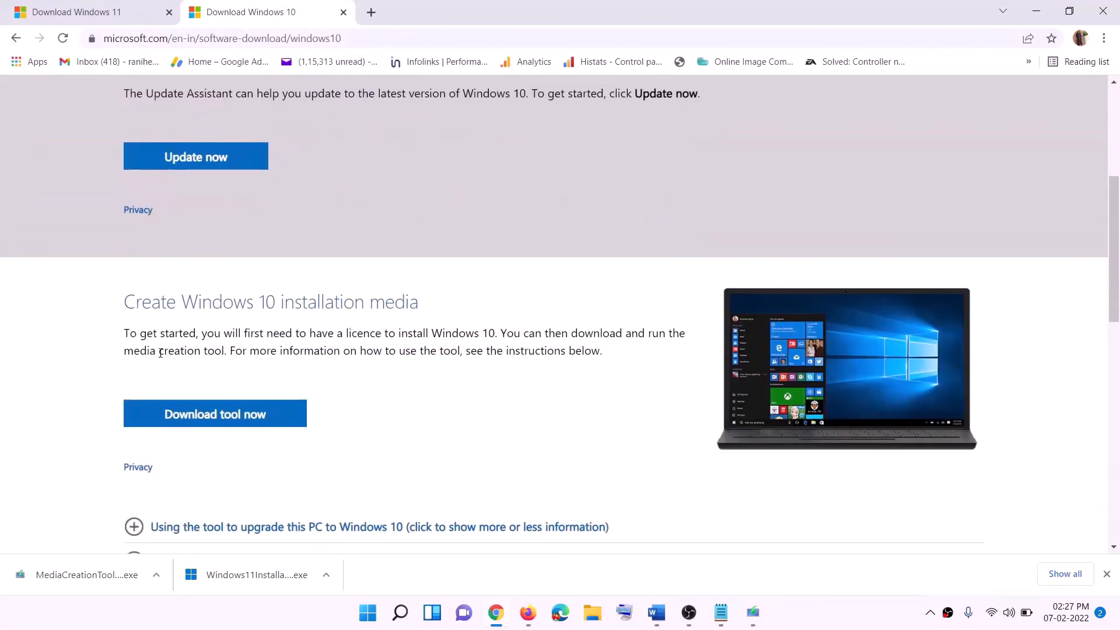
pyautogui.moveTo(134, 351); pyautogui.dragTo(250, 351)
pyautogui.scroll(-2, 250, 351)
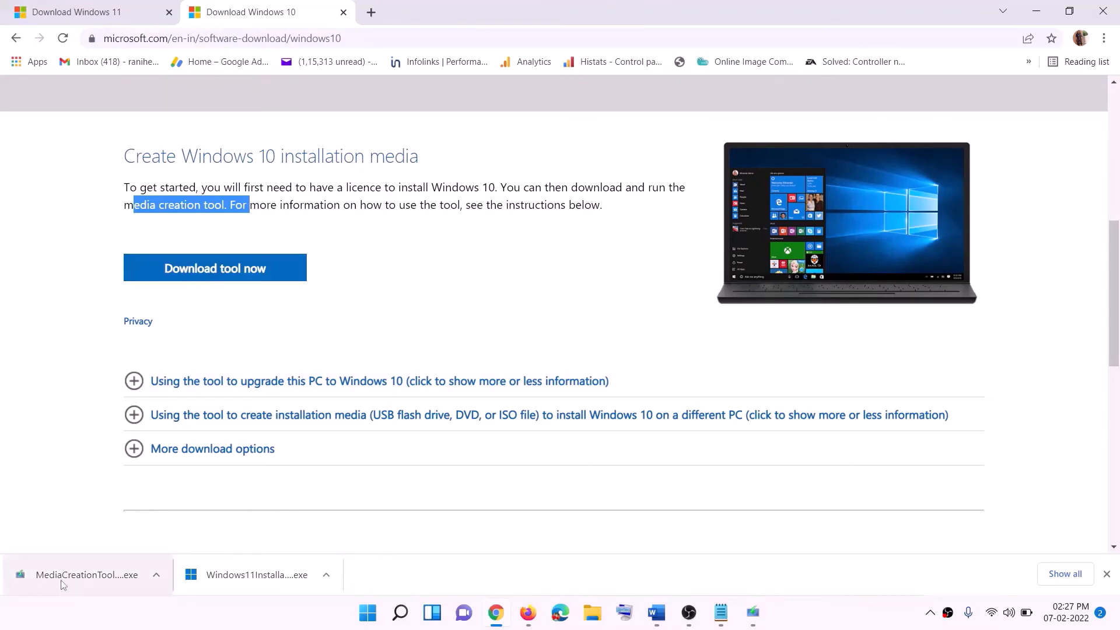
# Step: In Windows 10 Setup, accept the license terms and begin the download with the Upgrade this PC now option
pyautogui.click(758, 615)
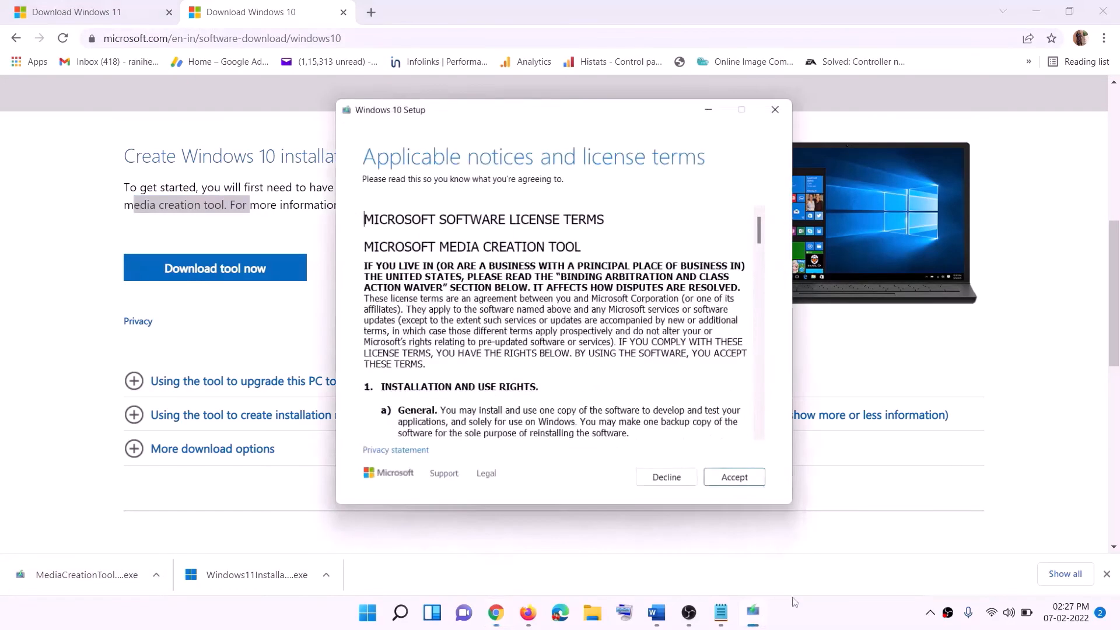
pyautogui.click(729, 476)
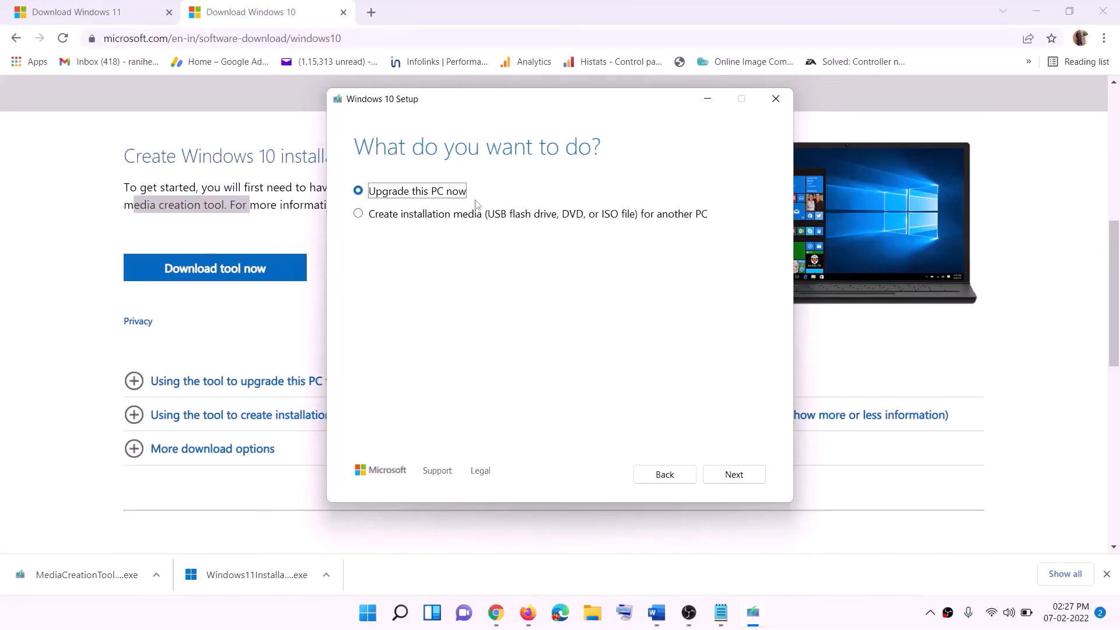
pyautogui.click(733, 480)
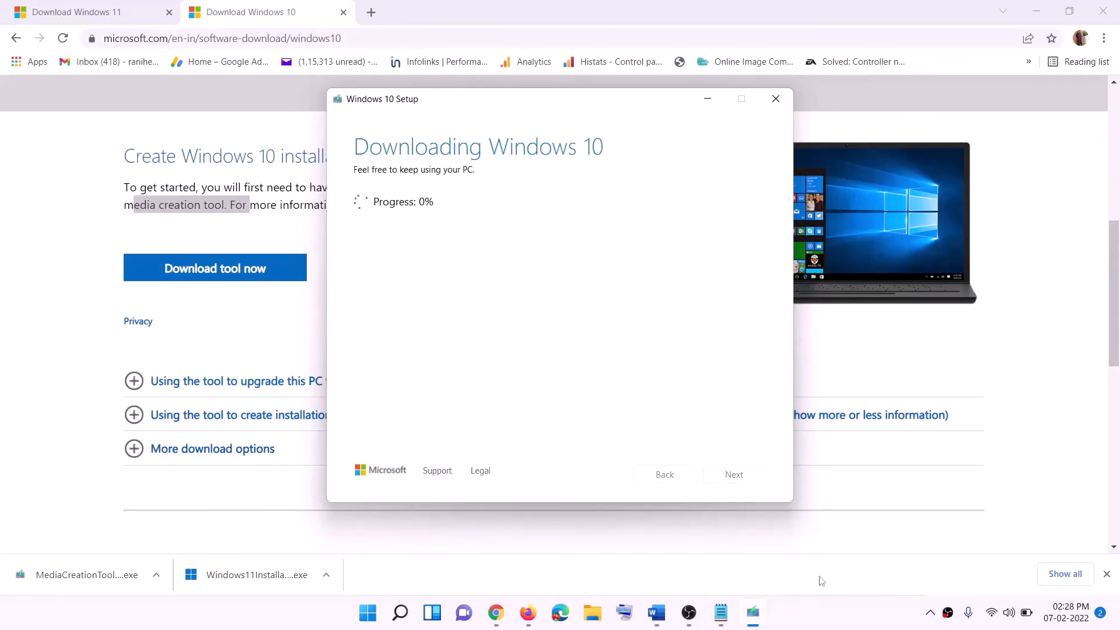
pyautogui.click(826, 626)
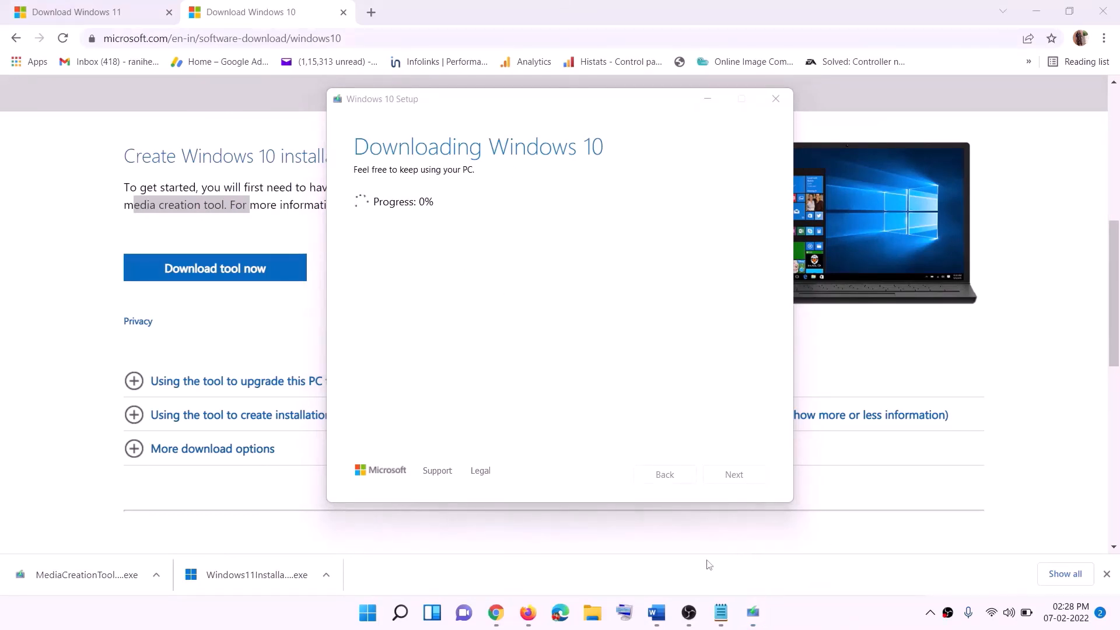
# Step: Switch to the Word document, maximize it and examine the Ready to install screenshot of Windows 10 Setup
pyautogui.click(656, 612)
pyautogui.scroll(-1, 124, 284)
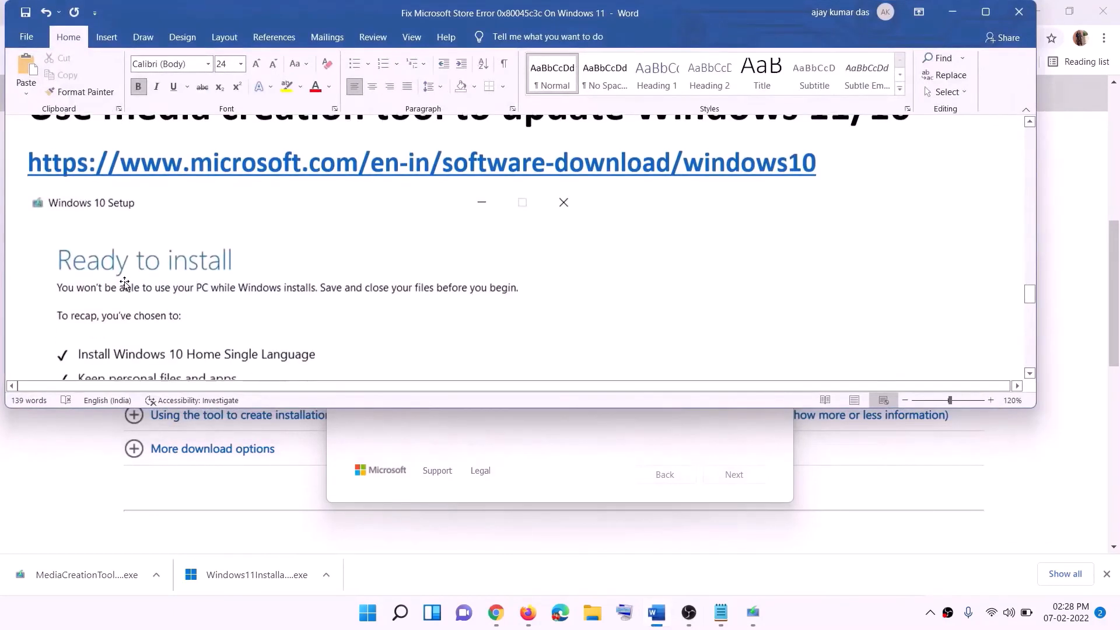
pyautogui.click(985, 13)
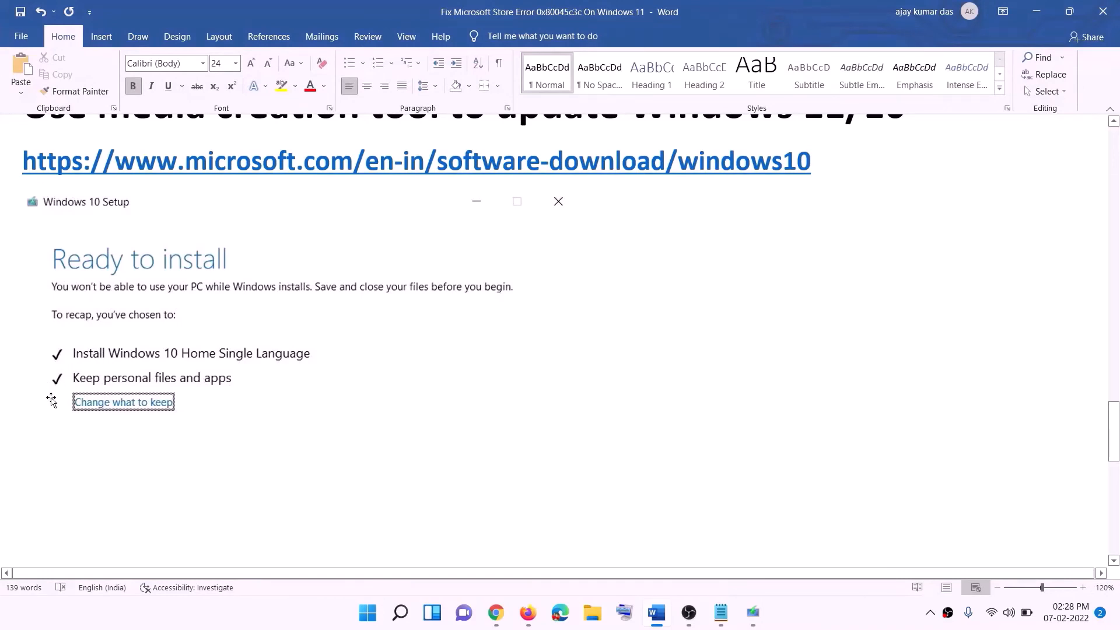
# Step: Examine the rest of the Windows 10 Ready to install screenshot, including the options to keep files and install
pyautogui.scroll(-1, 575, 406)
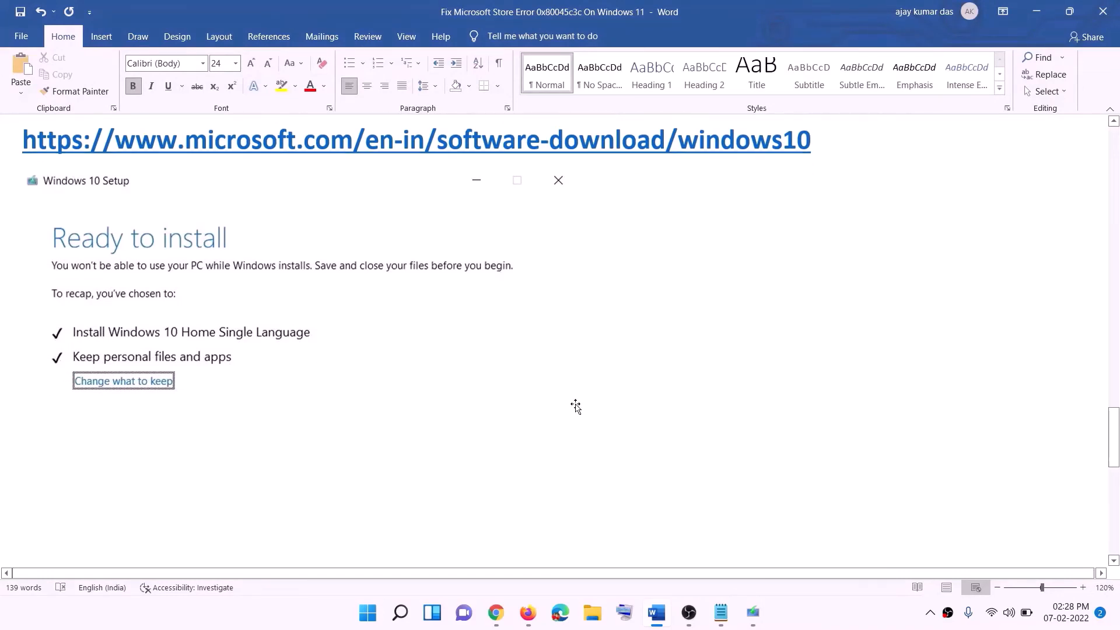
pyautogui.scroll(-3, 575, 407)
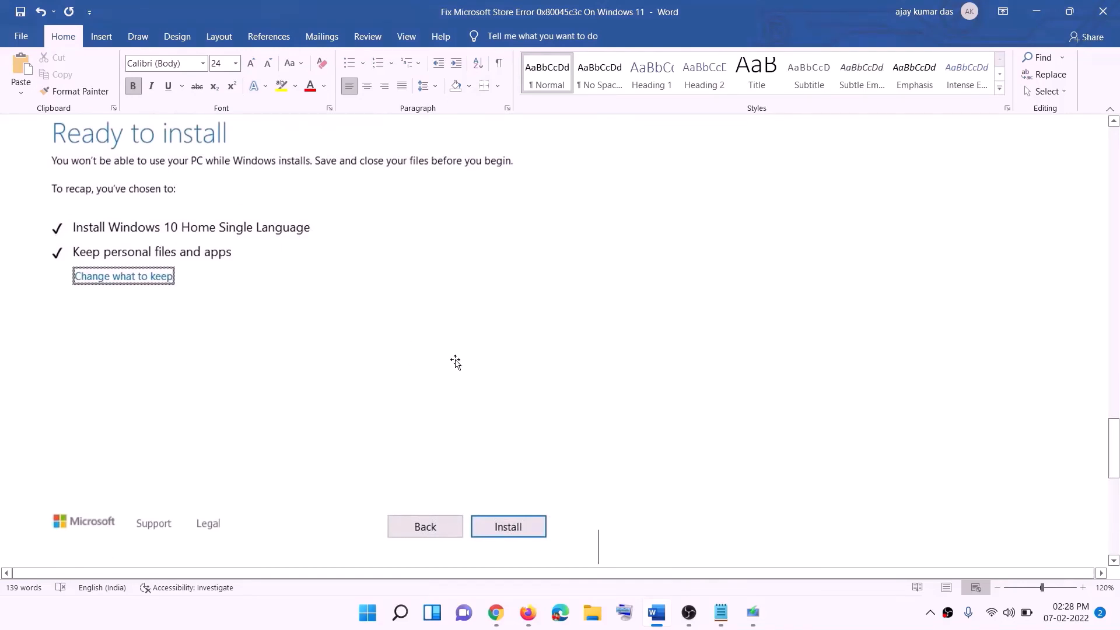
pyautogui.scroll(1, 456, 361)
pyautogui.scroll(1, 458, 361)
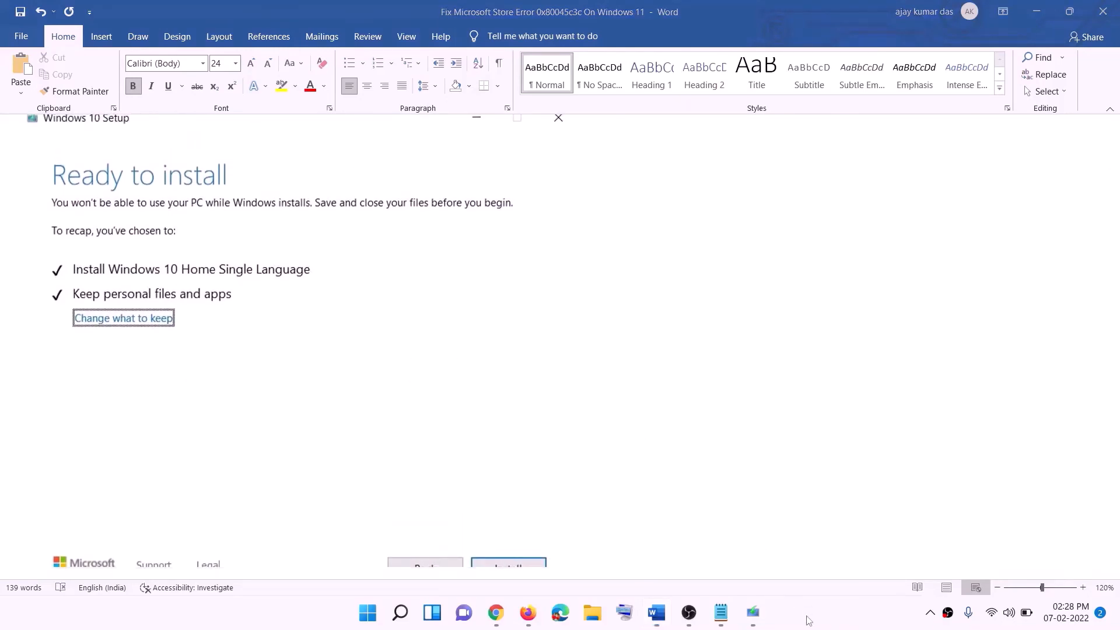
# Step: Switch to the Download Windows 11 page in Chrome and download the media creation tool under Create Windows 11 Installation Media
pyautogui.click(515, 617)
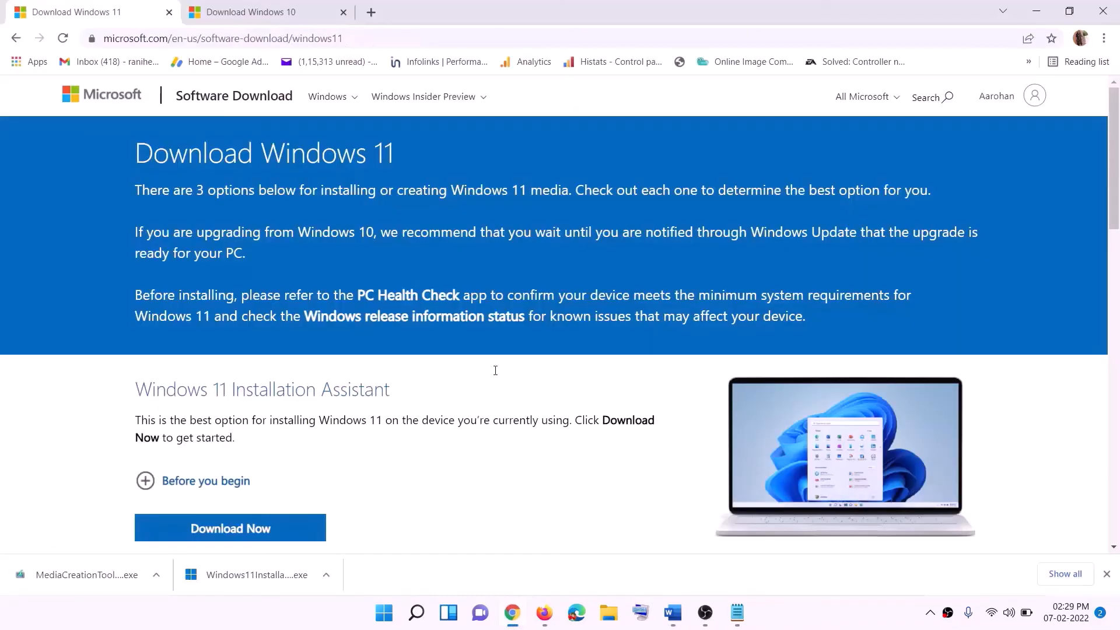
pyautogui.scroll(-5, 361, 386)
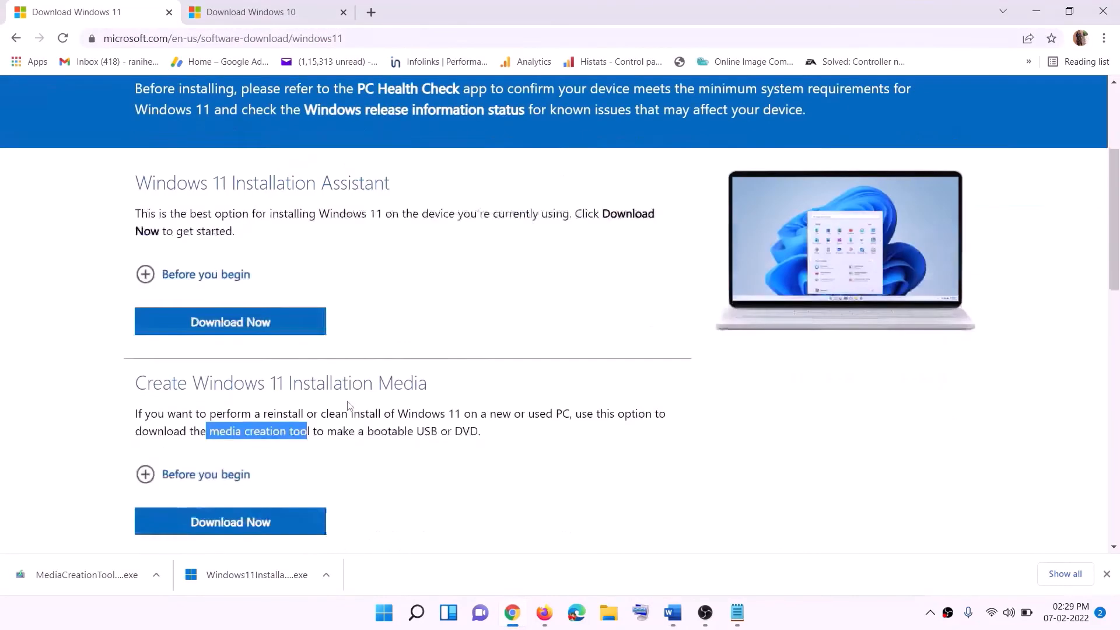
pyautogui.click(214, 346)
pyautogui.moveTo(213, 346); pyautogui.dragTo(324, 347)
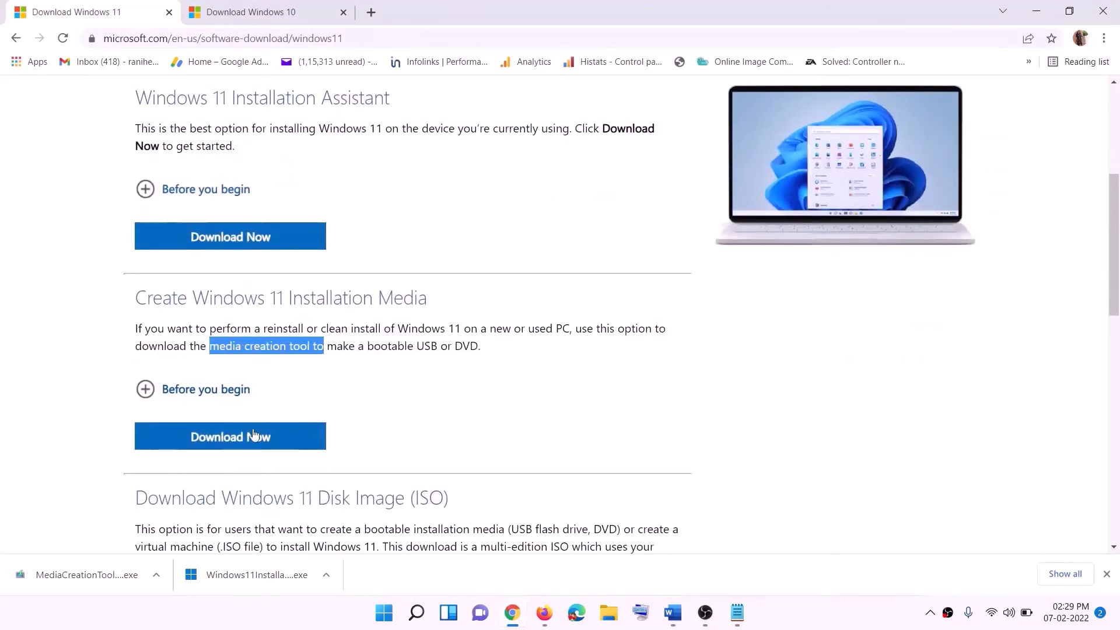
pyautogui.click(224, 442)
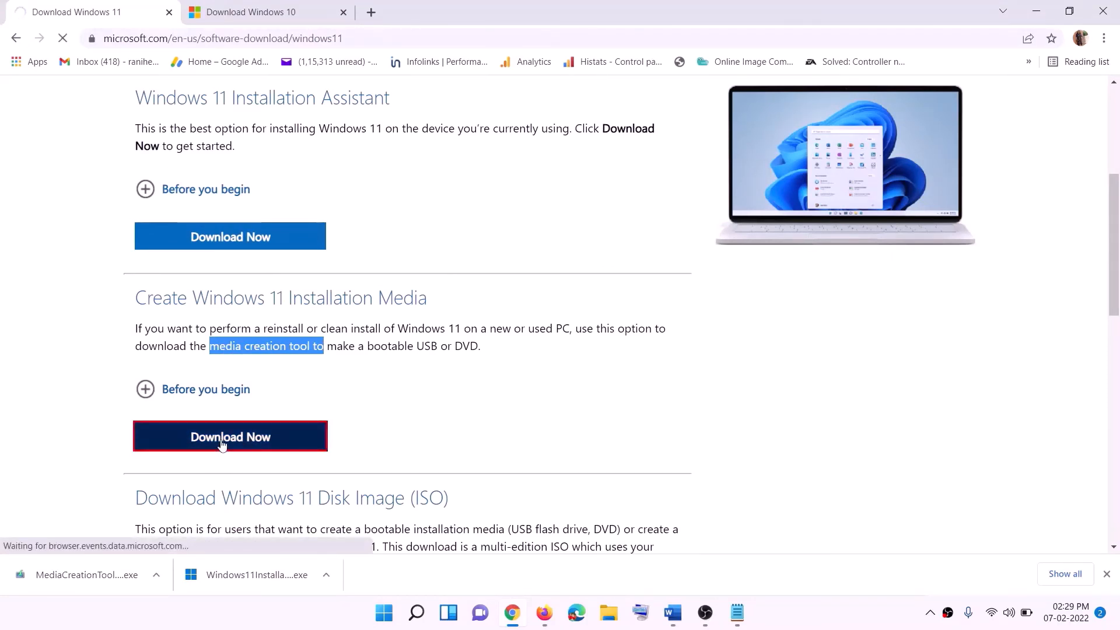
# Step: Run the downloaded media creation tool, allow it to make changes to the device and accept the license terms
pyautogui.click(76, 579)
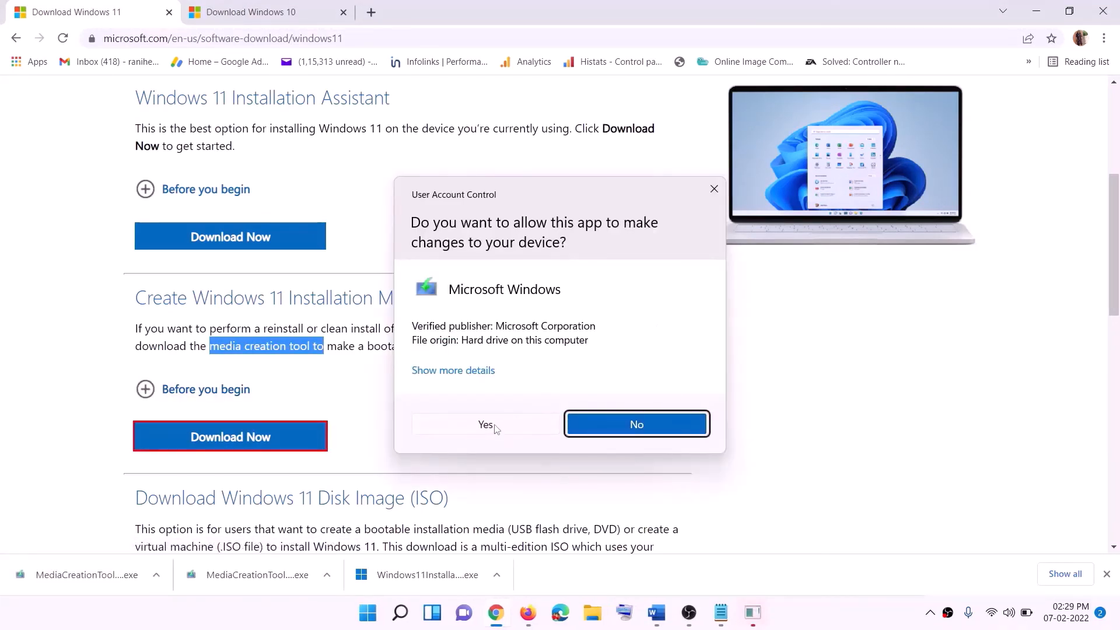
pyautogui.click(486, 425)
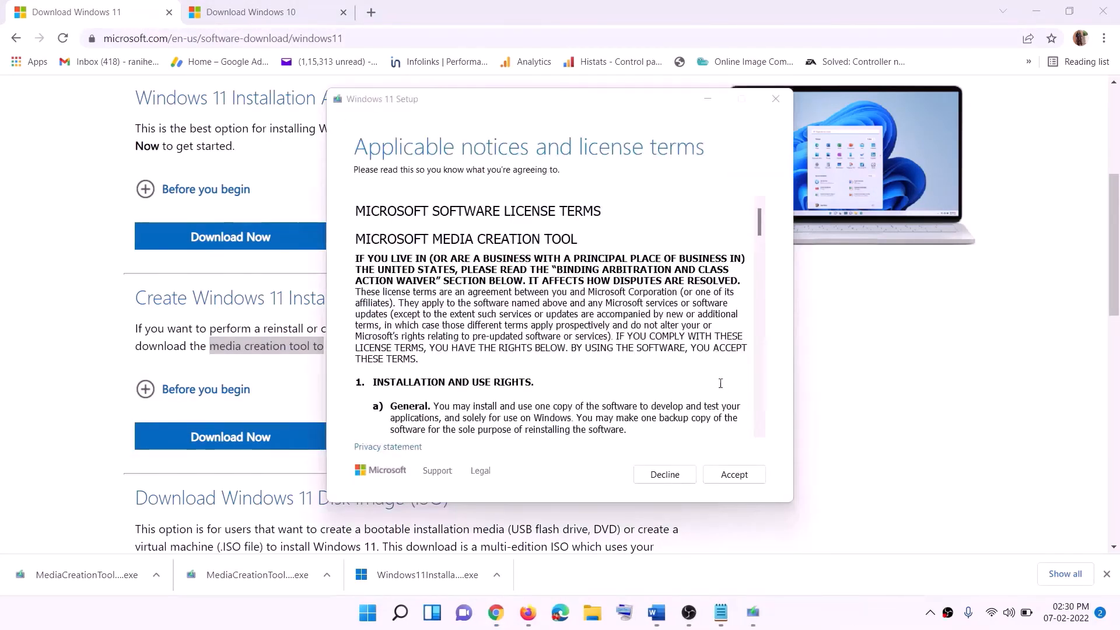
pyautogui.click(733, 474)
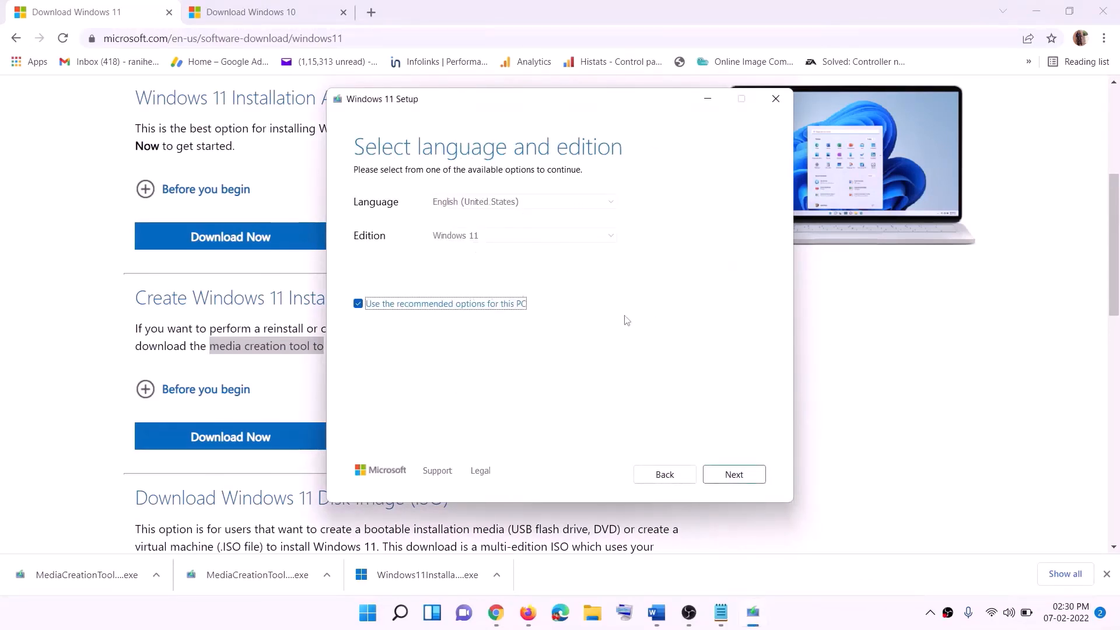
# Step: Keep the recommended language and edition, choose ISO file as the media and save it to the Desktop as Windows
pyautogui.click(725, 475)
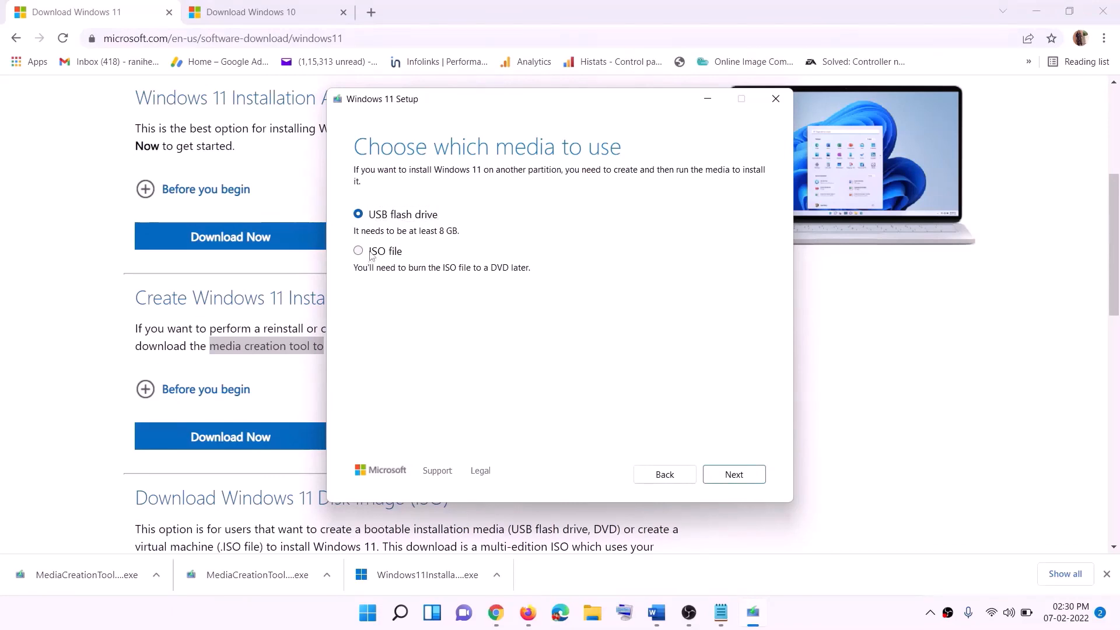
pyautogui.click(410, 252)
pyautogui.click(732, 473)
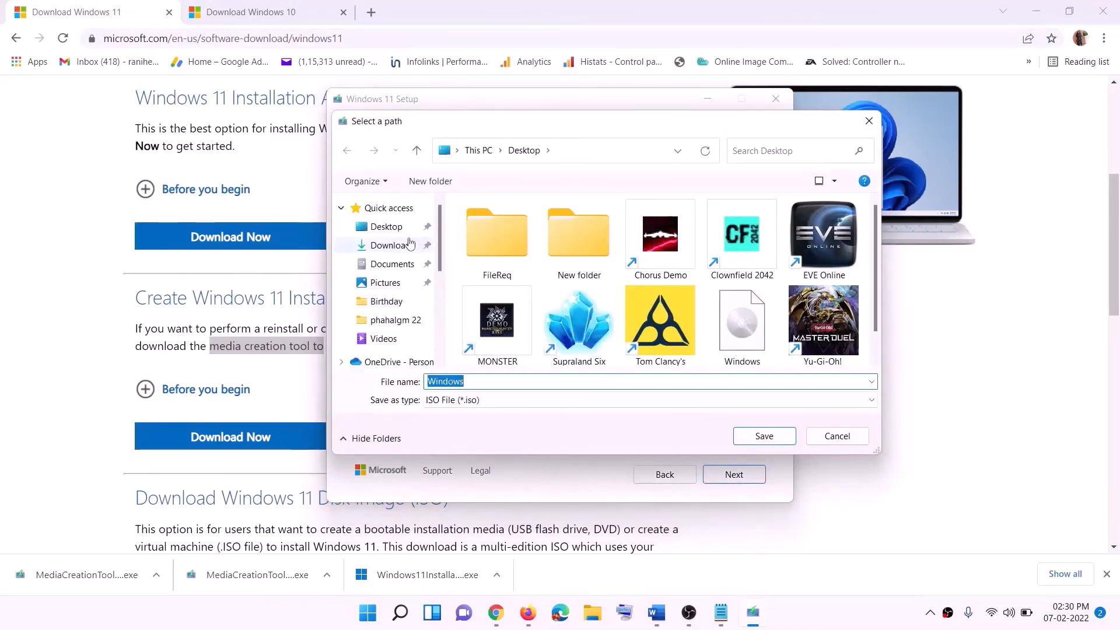
pyautogui.click(383, 229)
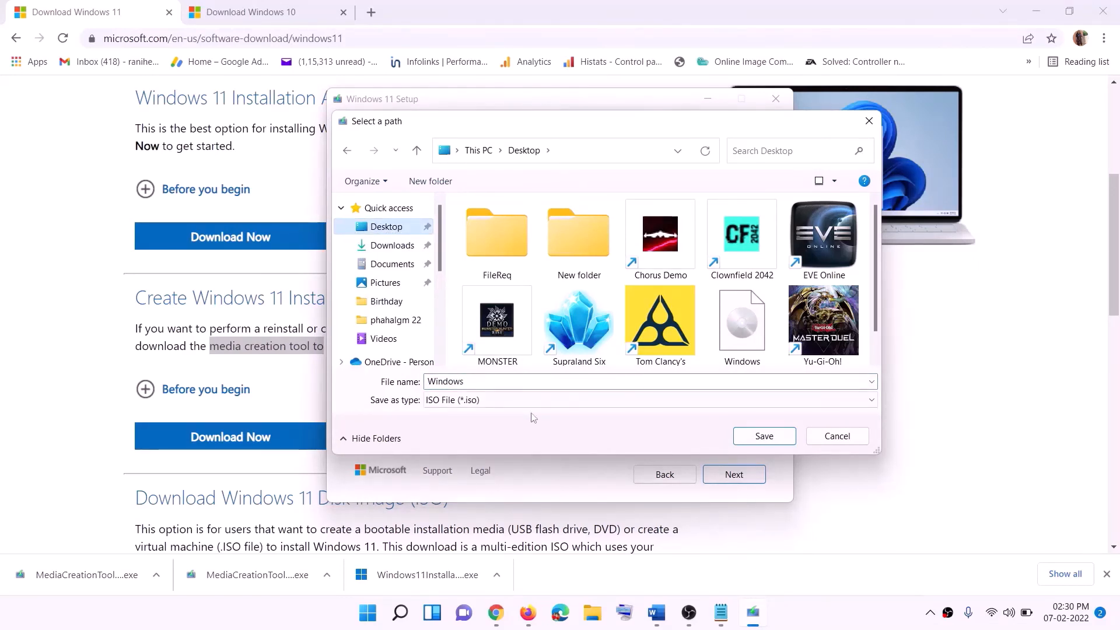
pyautogui.click(765, 438)
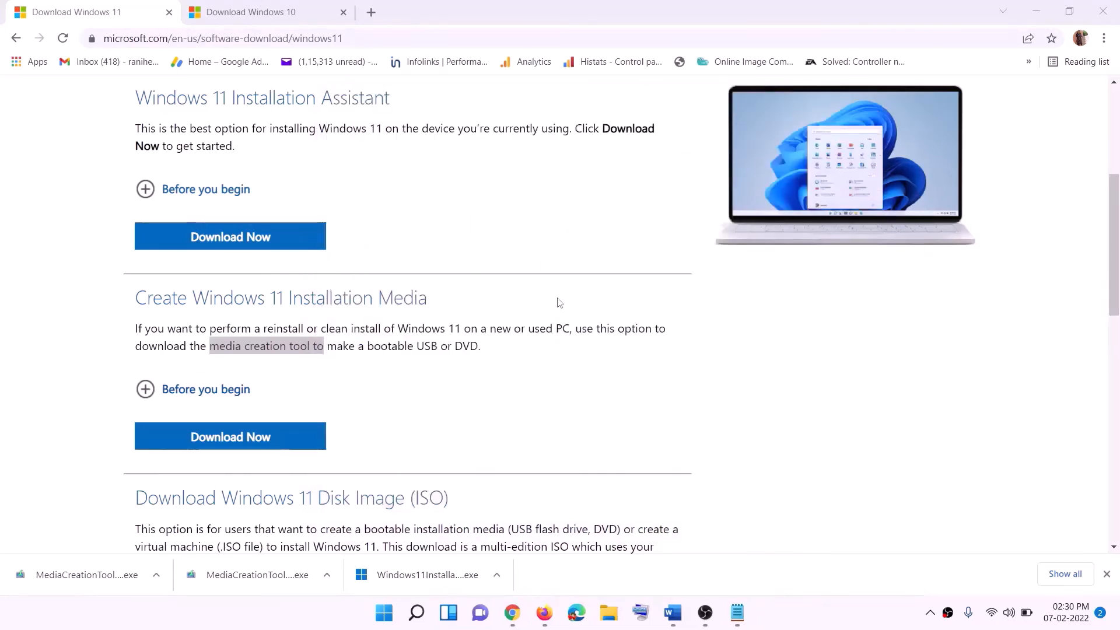
# Step: Show the desktop, move the Windows disc image to a free spot and open it as a DVD drive
pyautogui.press('super+d')
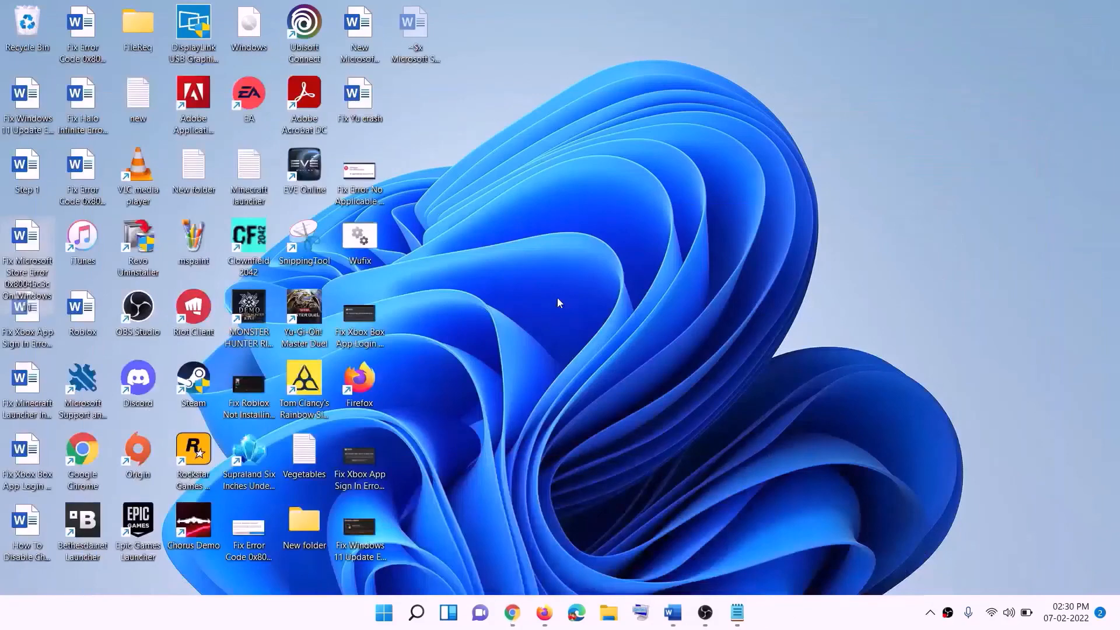
pyautogui.moveTo(254, 32); pyautogui.dragTo(449, 376)
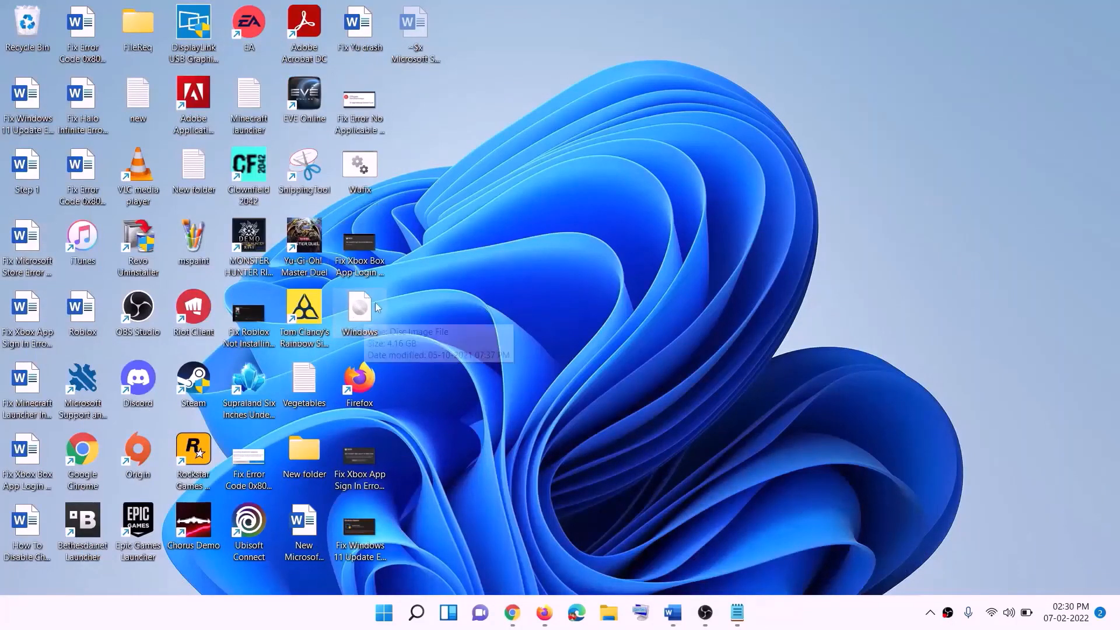
pyautogui.doubleClick(363, 317)
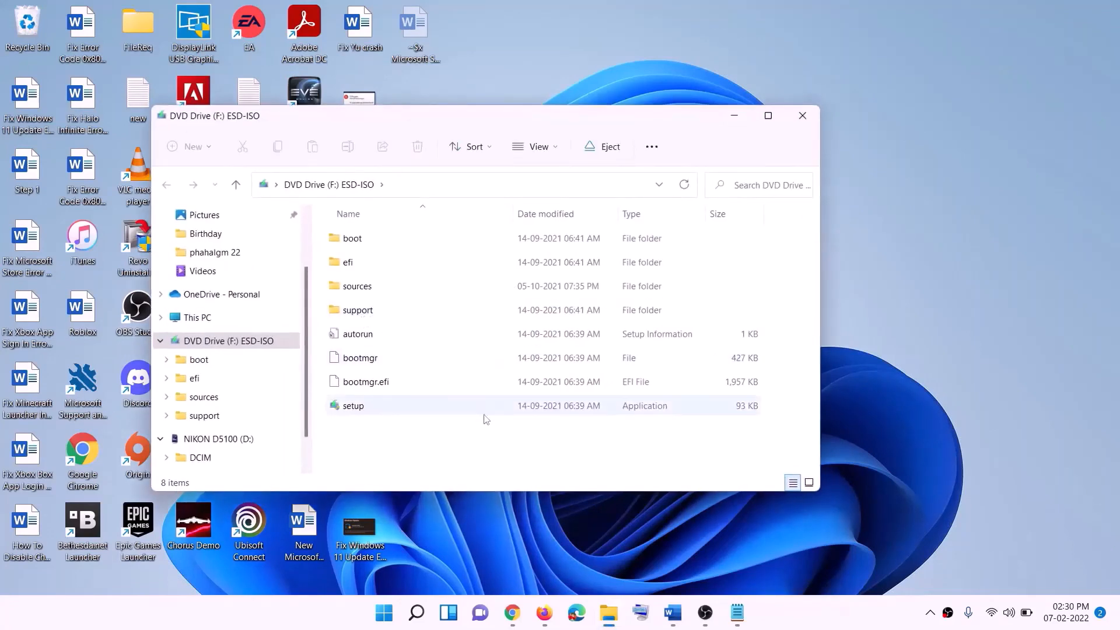
# Step: Run setup from the mounted ESD-ISO drive, allow it to make changes and continue past the Install Windows 11 page
pyautogui.click(356, 408)
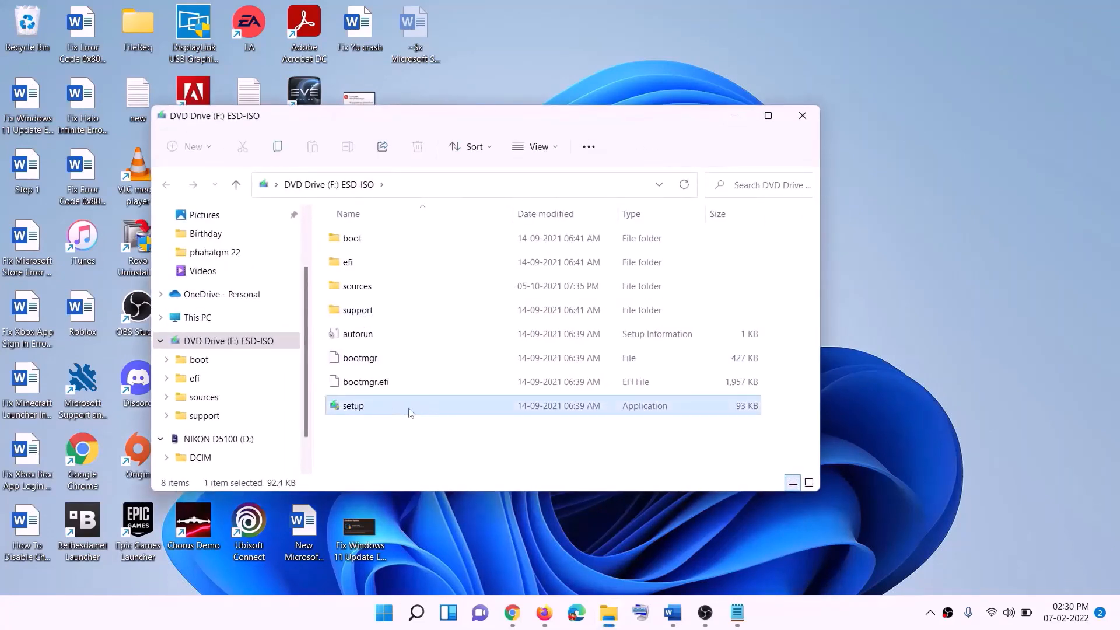
pyautogui.doubleClick(381, 405)
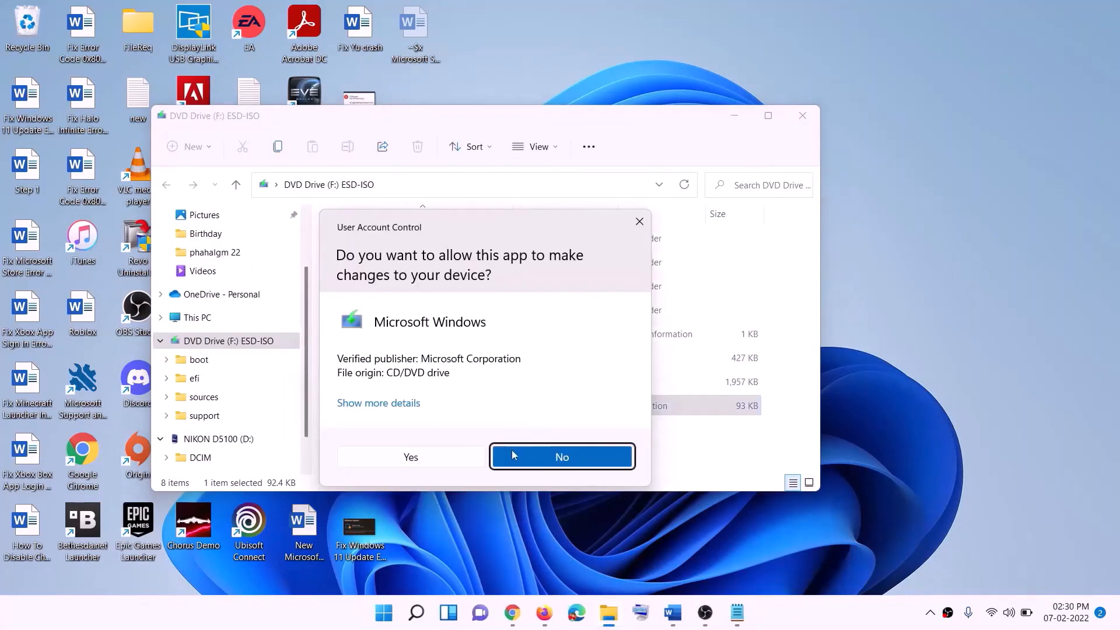
pyautogui.click(512, 456)
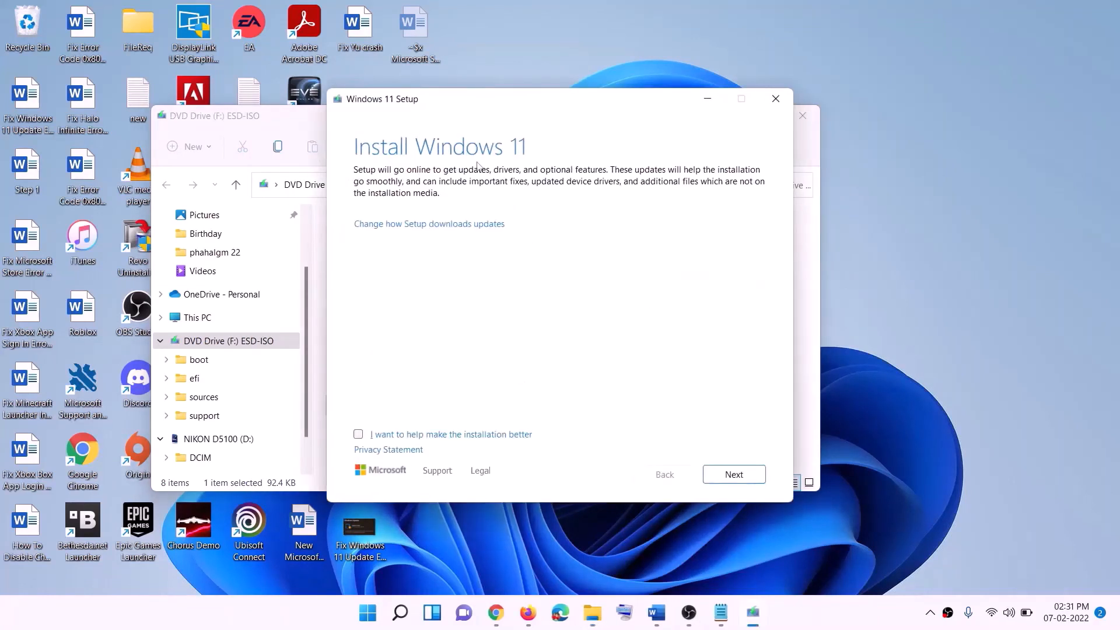
pyautogui.click(745, 474)
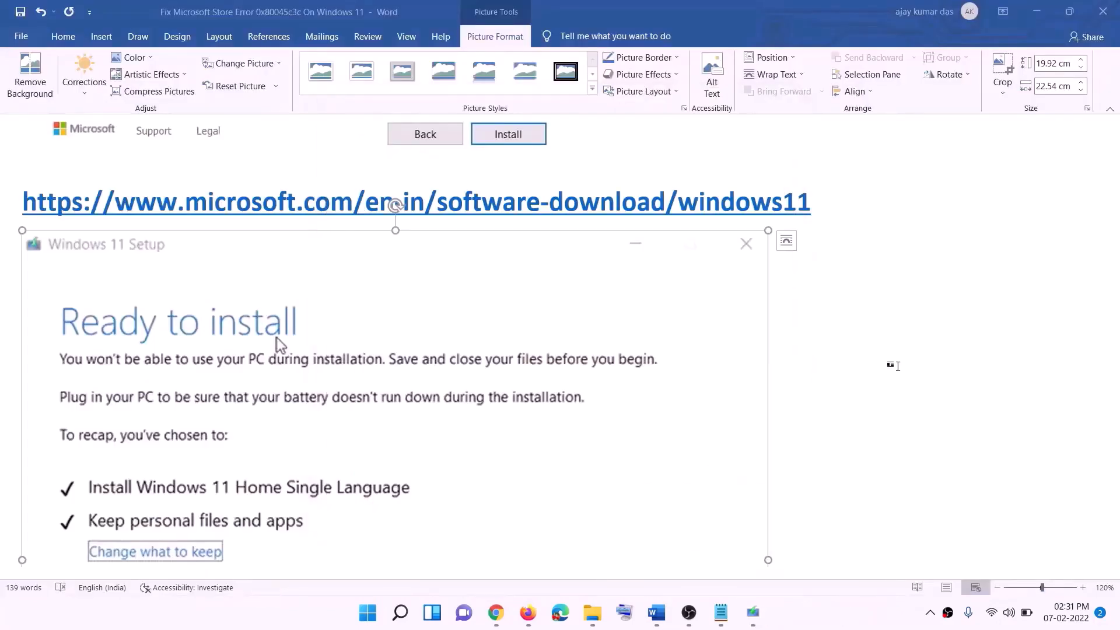
# Step: Examine the Windows 11 Ready to install screenshot in the Word document, including the recap of chosen options
pyautogui.scroll(-1, 259, 290)
pyautogui.scroll(-3, 259, 290)
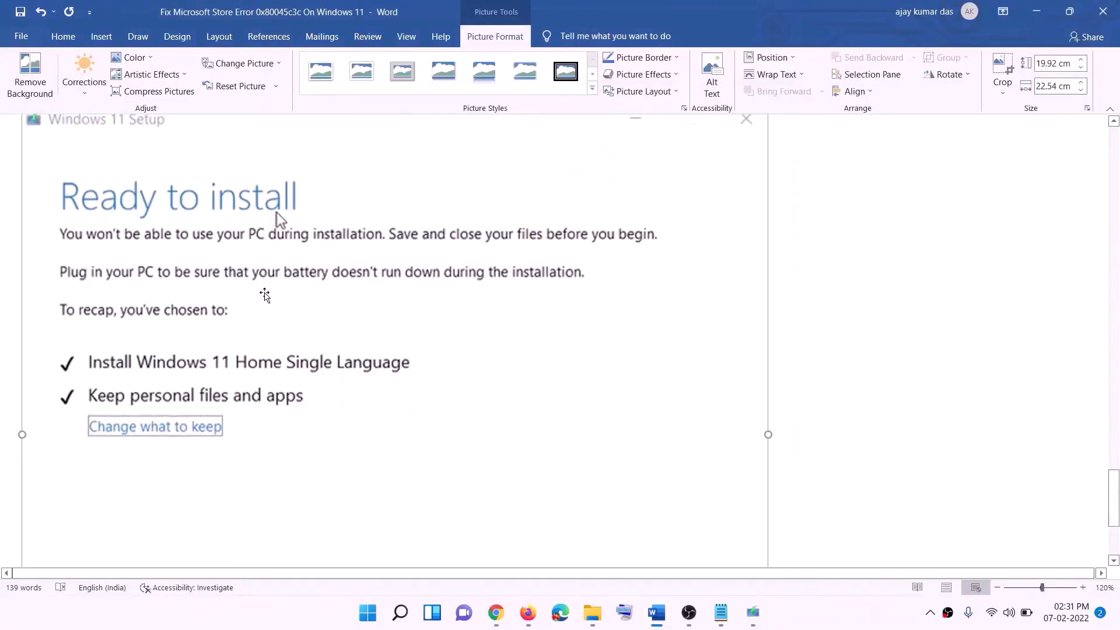
pyautogui.scroll(-1, 298, 246)
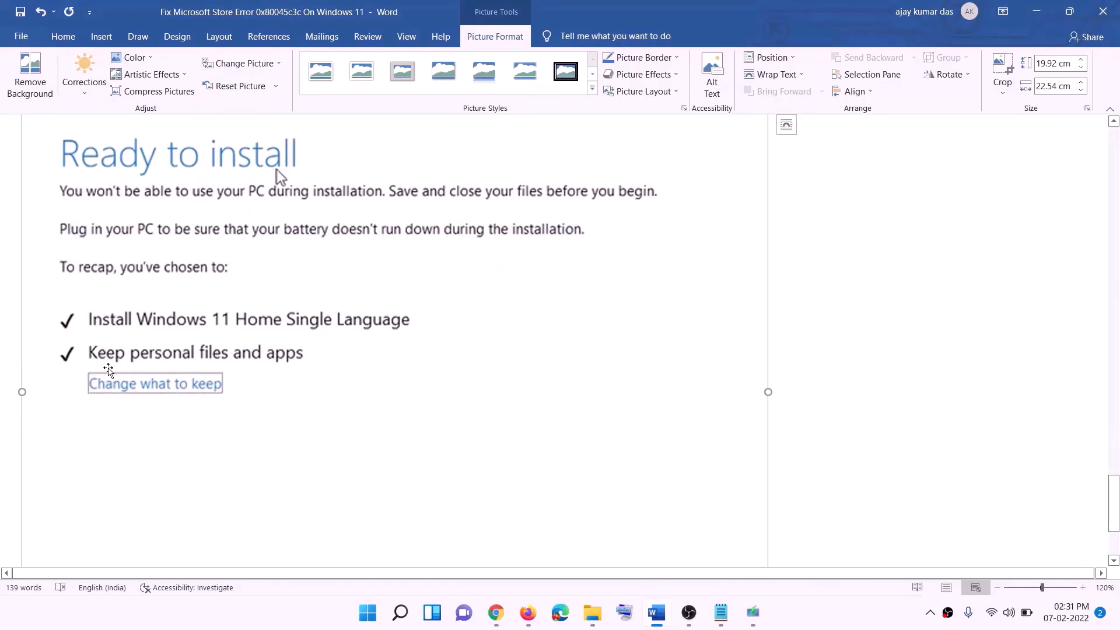
pyautogui.scroll(-3, 600, 462)
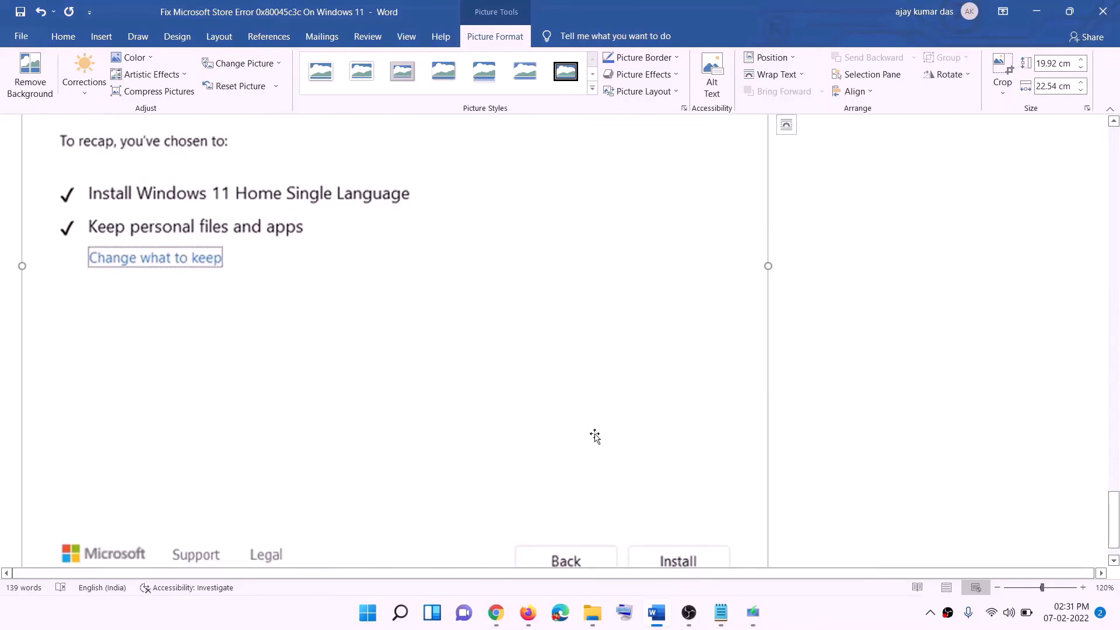
pyautogui.scroll(7, 594, 438)
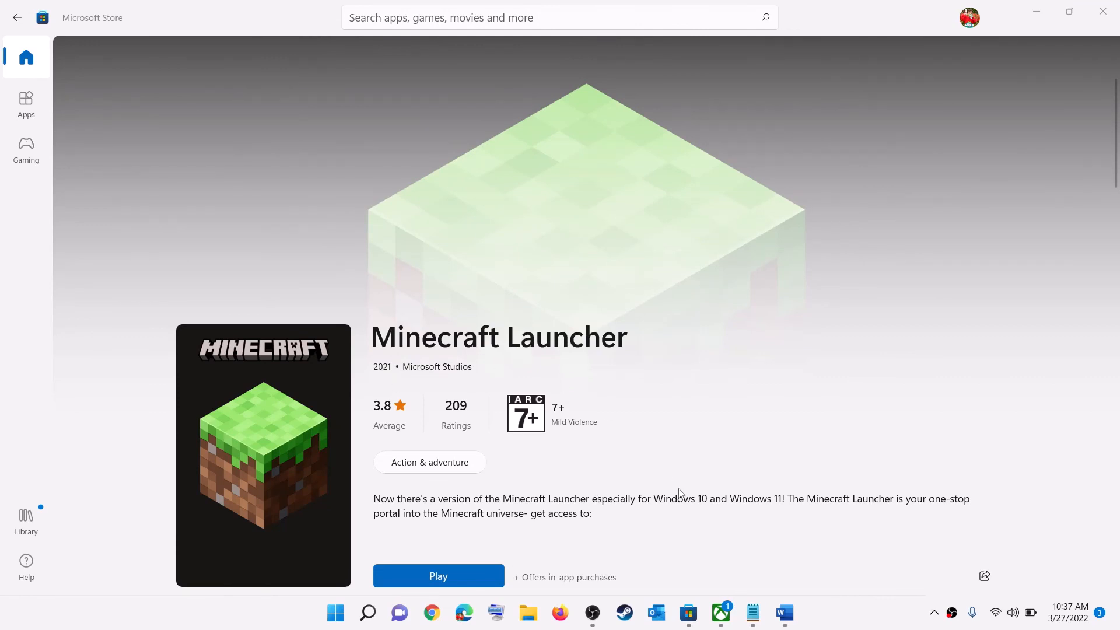
# Step: Check the Minecraft Launcher page in the Xbox app, and switch back to its Microsoft Store page
pyautogui.click(725, 617)
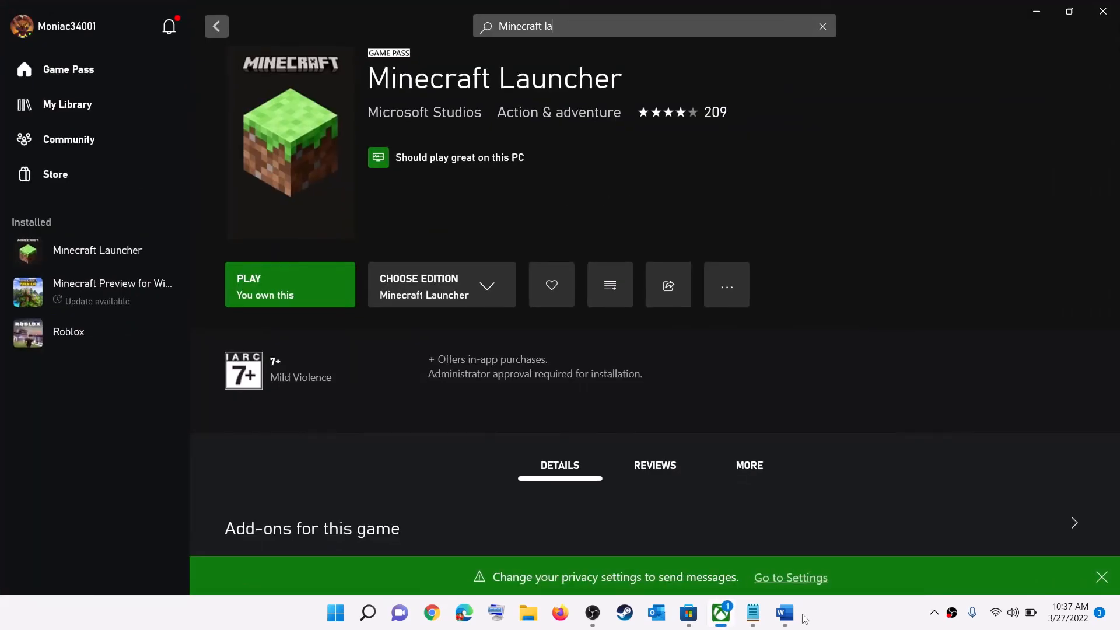
pyautogui.moveTo(799, 617)
pyautogui.click(691, 614)
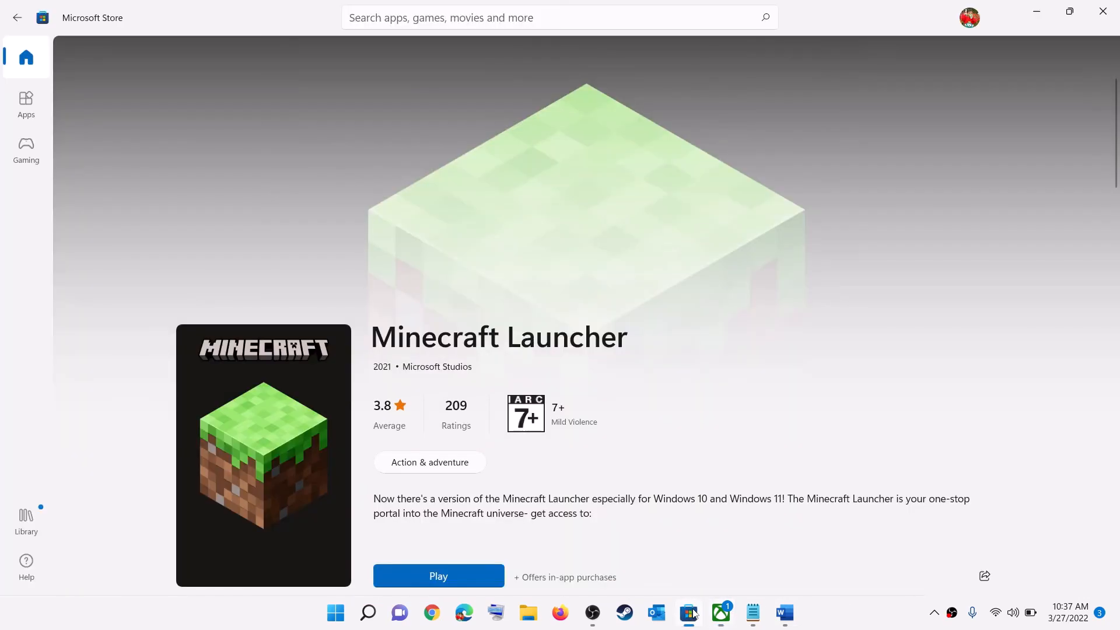
pyautogui.click(833, 628)
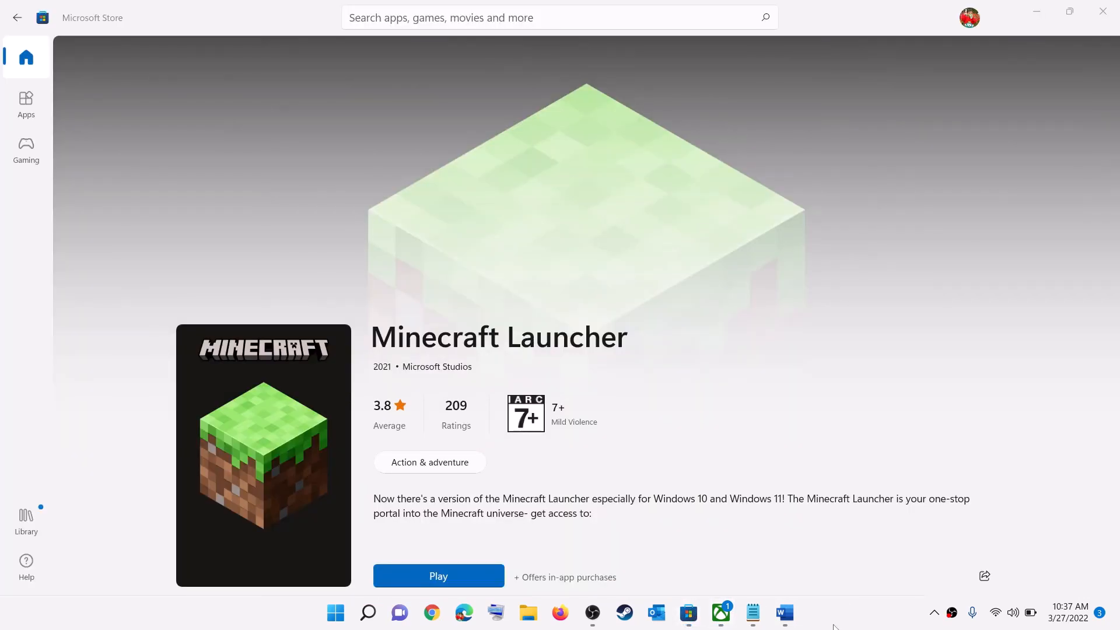